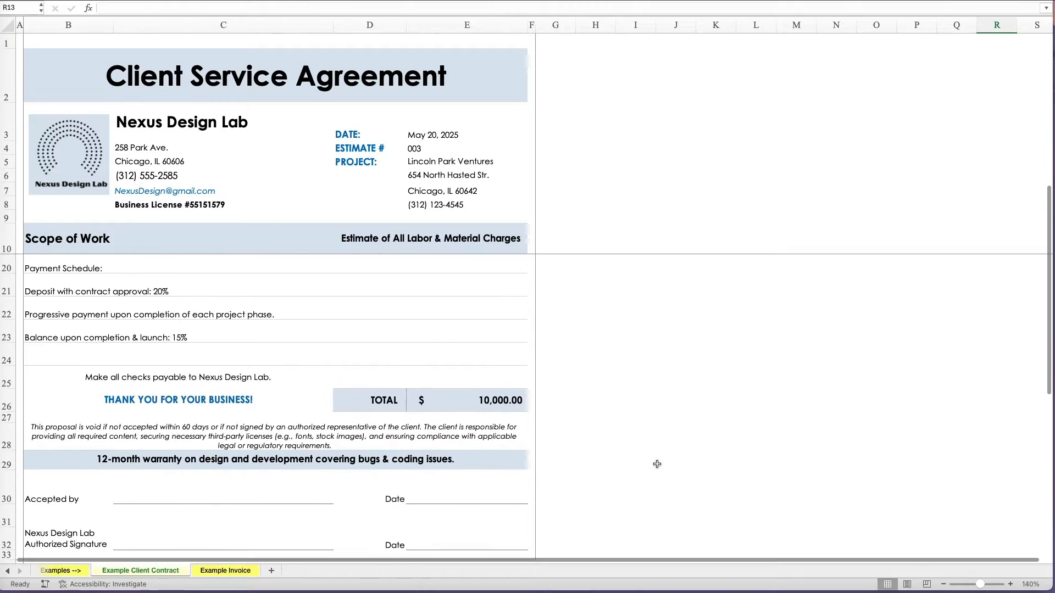
Step: On the Example Invoice sheet, set B15 to the 'Develop responsive front-end…' service description
click(246, 571)
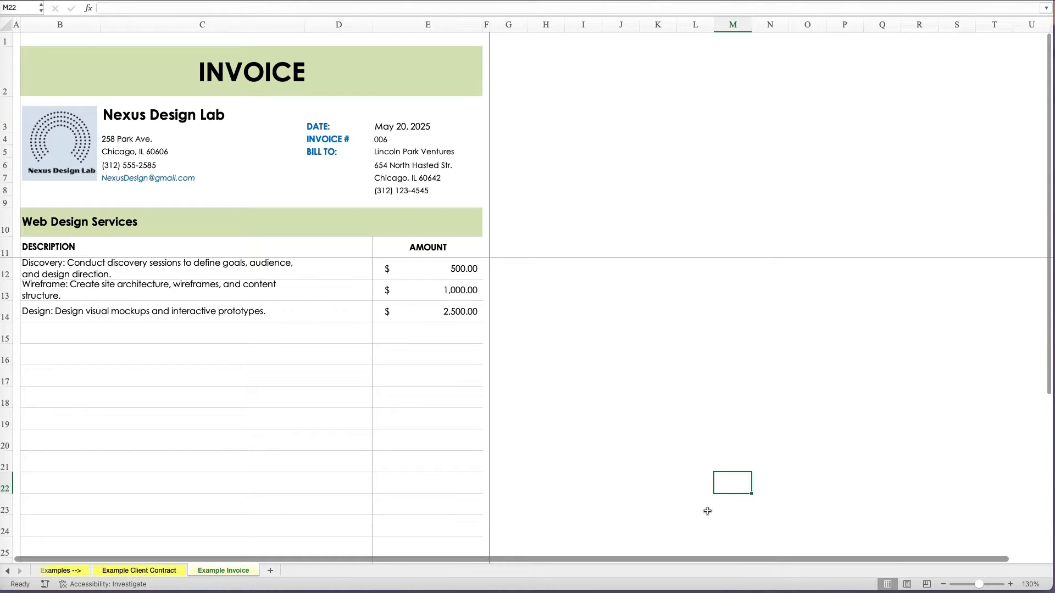
scroll(707, 511, down, 5)
scroll(707, 511, up, 5)
click(299, 333)
click(309, 338)
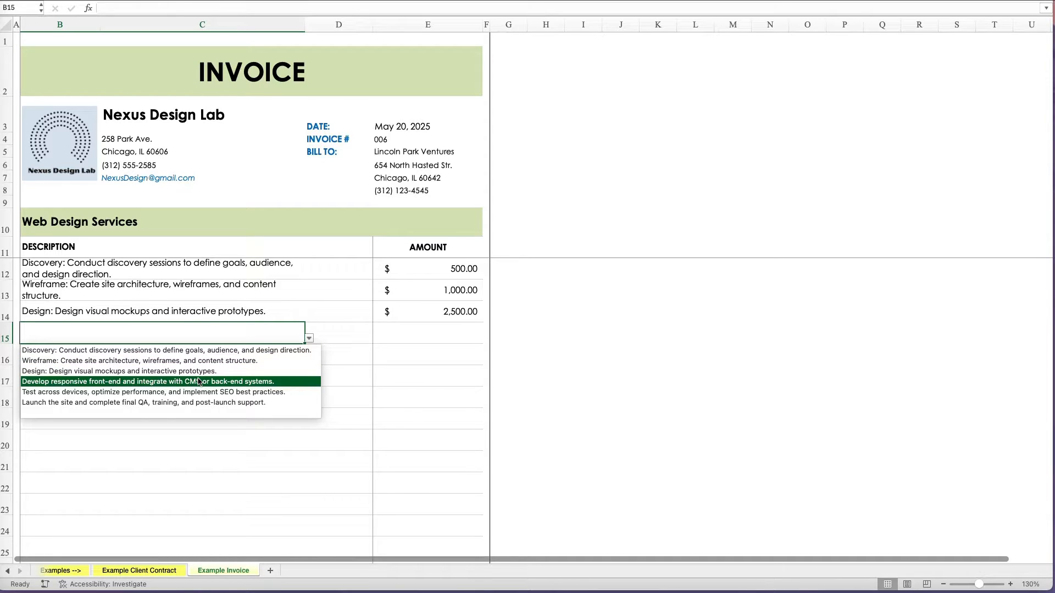
click(198, 381)
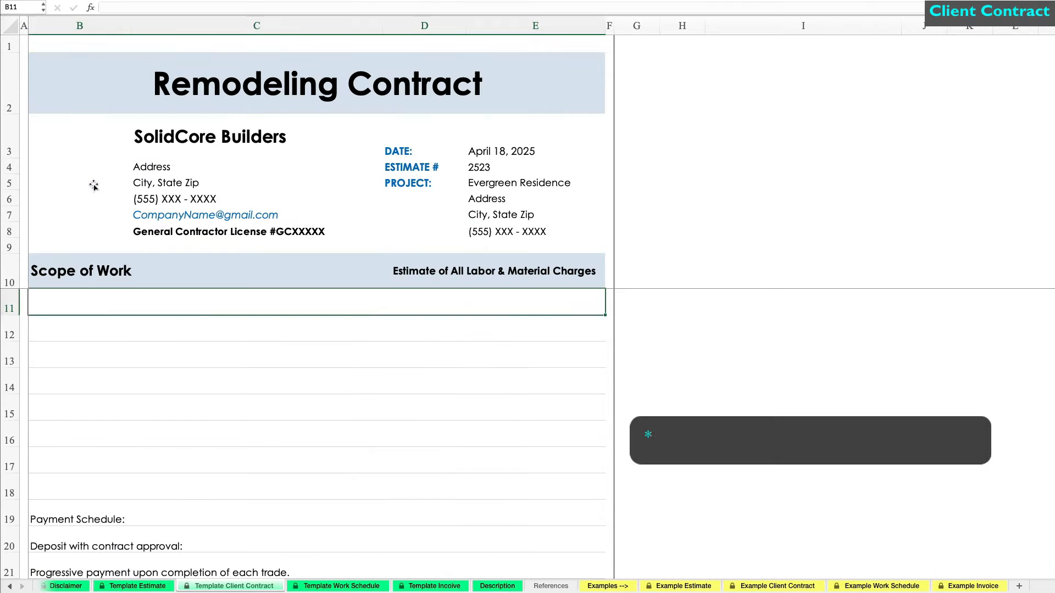
Step: Move the logo into the logo box and enter the company's street address and city line
drag(94, 183, 99, 195)
click(248, 172)
text(123 Park Ave)
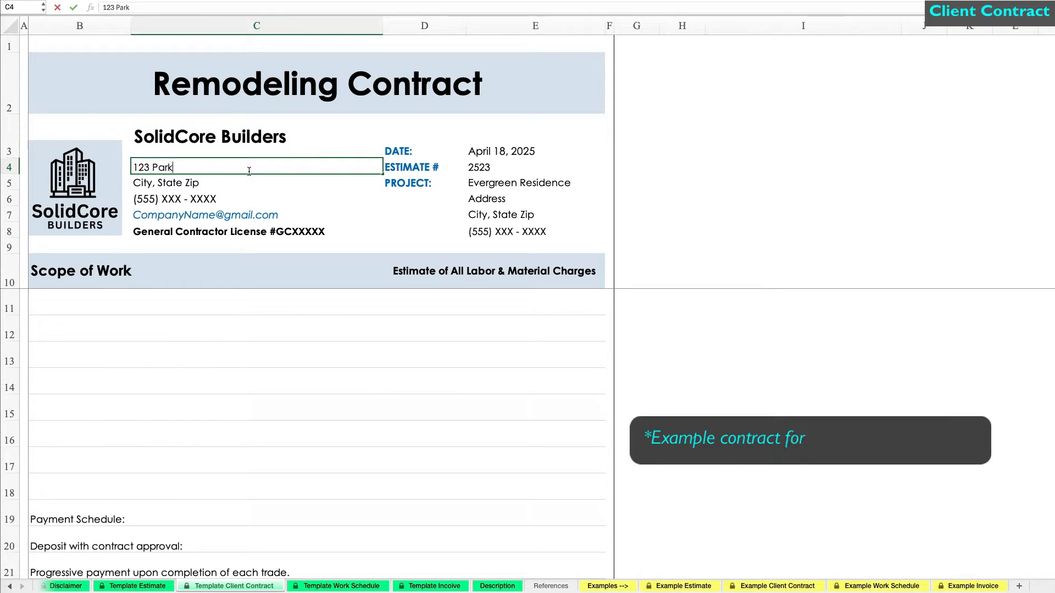
key(Tab)
click(249, 181)
text(Chicago, IL 60606)
key(Return)
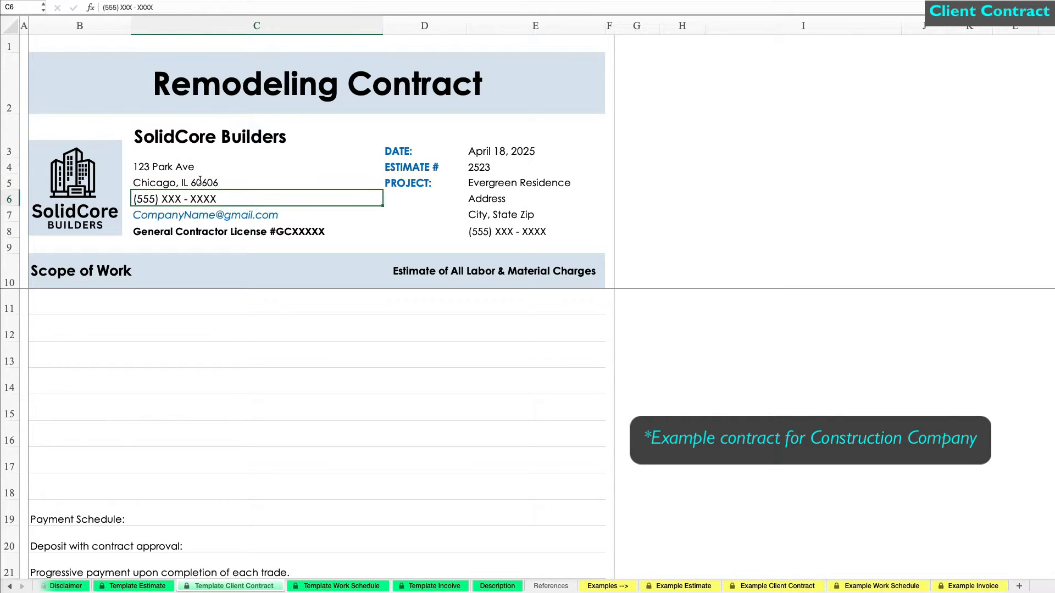
Step: Complete the company's phone number, e-mail address and licence number
drag(153, 8, 102, 7)
text(456-8787)
key(Return)
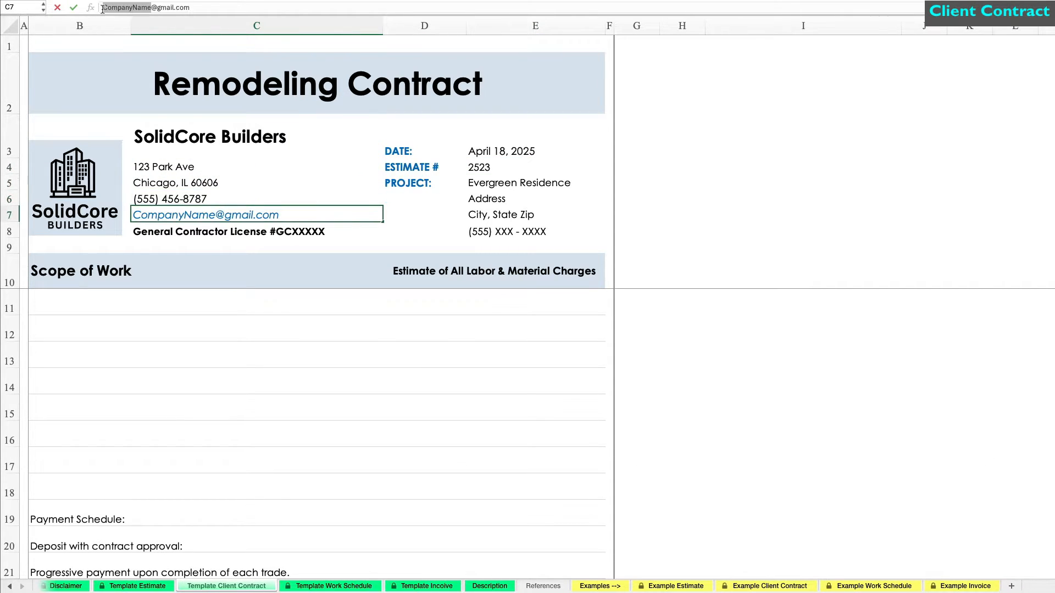
text(SolidCoreBuilder)
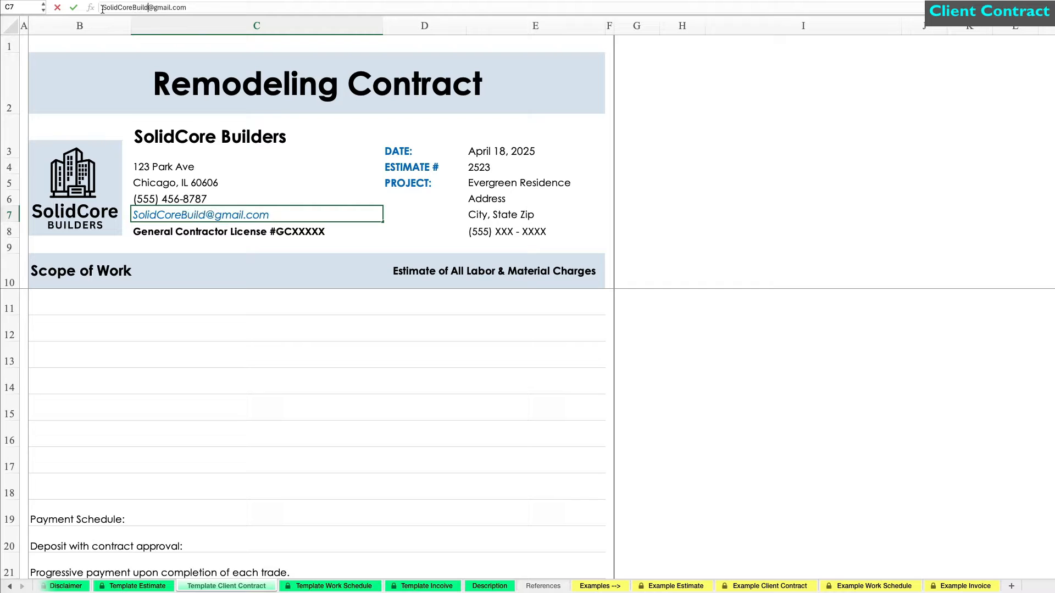
text(s)
key(Return)
drag(222, 7, 202, 7)
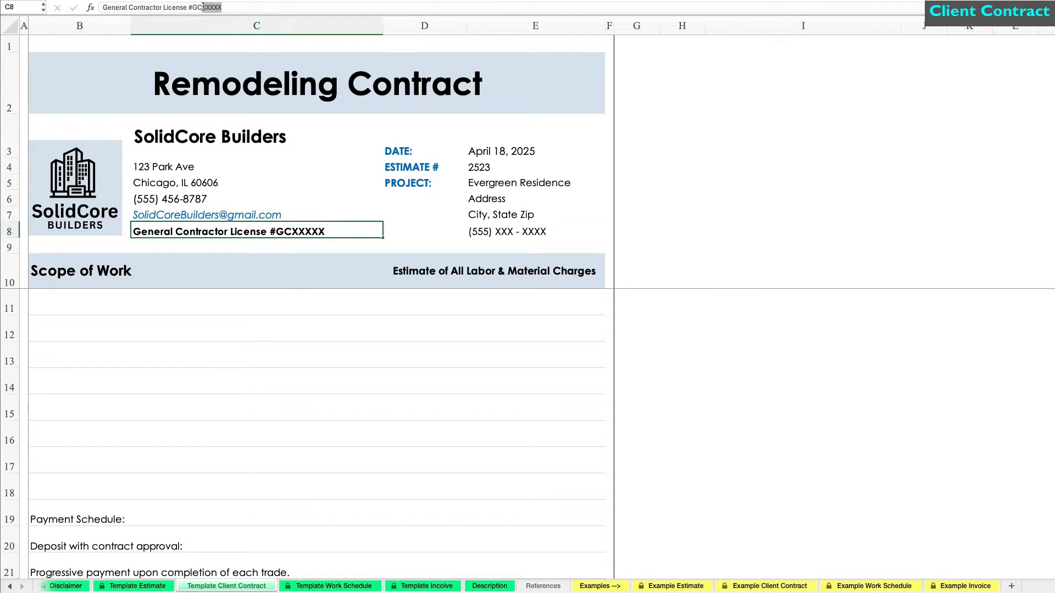
text(12345)
Step: Enter the new estimate number and the project's street address, city line and phone number
click(497, 167)
text(2411)
click(499, 199)
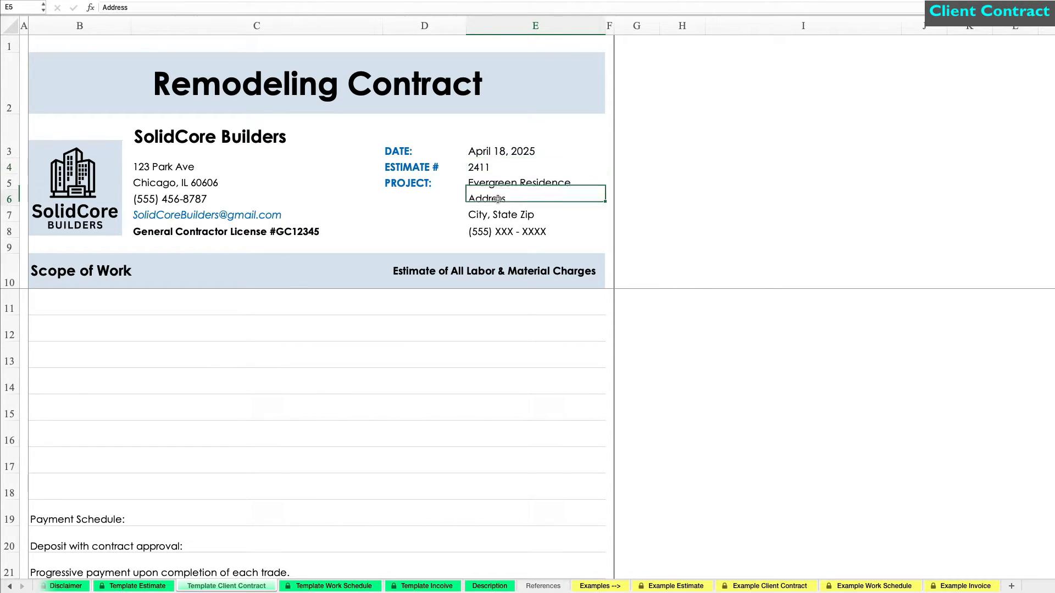
key(Return)
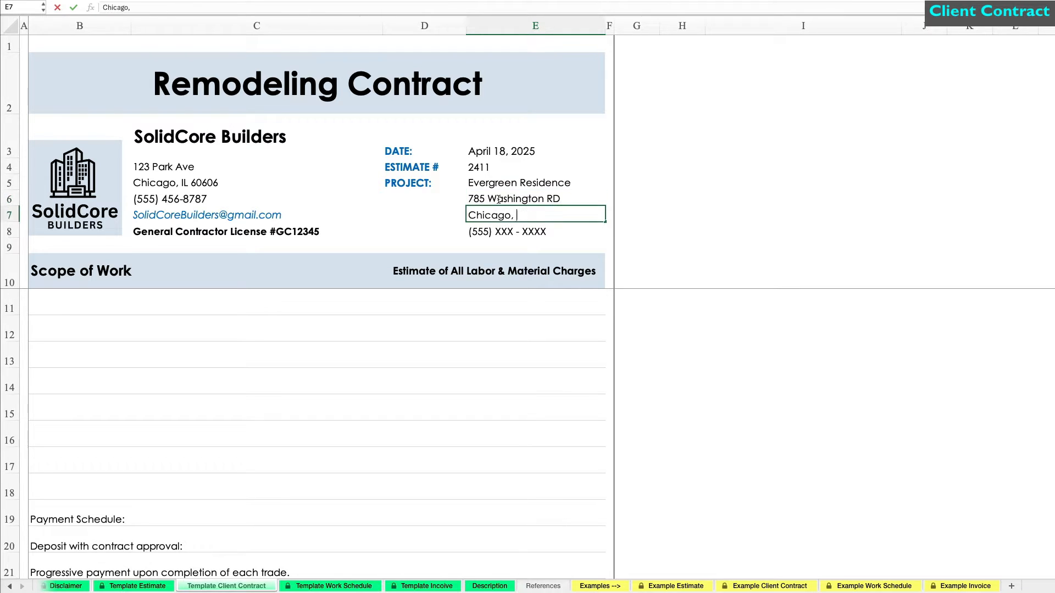
key(Return)
text((555) 555 - 9187)
key(Return)
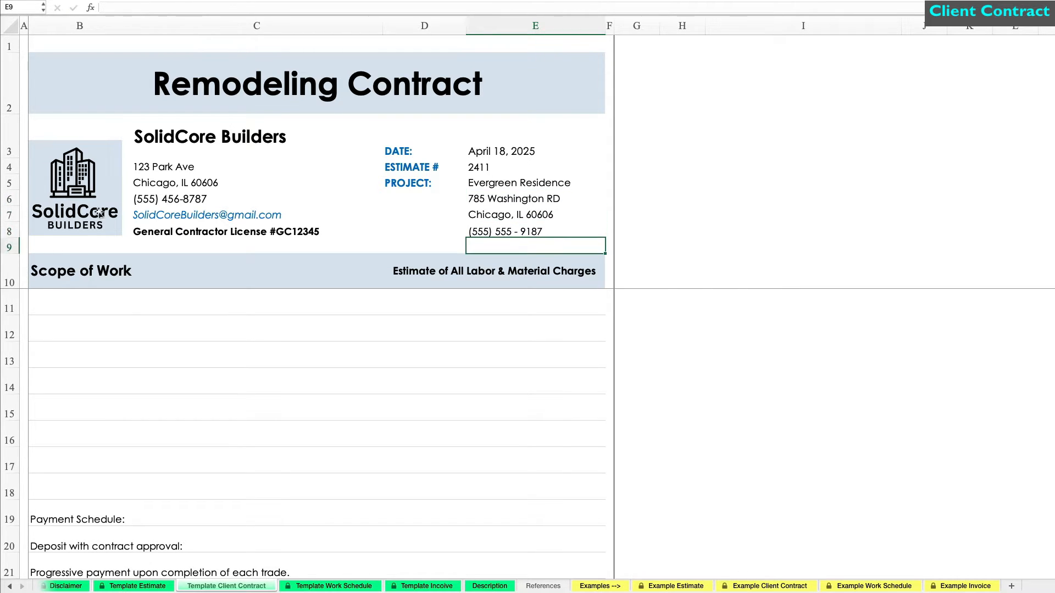
click(134, 302)
Step: Enter the first three scope tasks: site prep and demolition, excavation and foundations, carpentry and roofing
text(Perfomr site prep and demolition to clear and ready the area for constrution.)
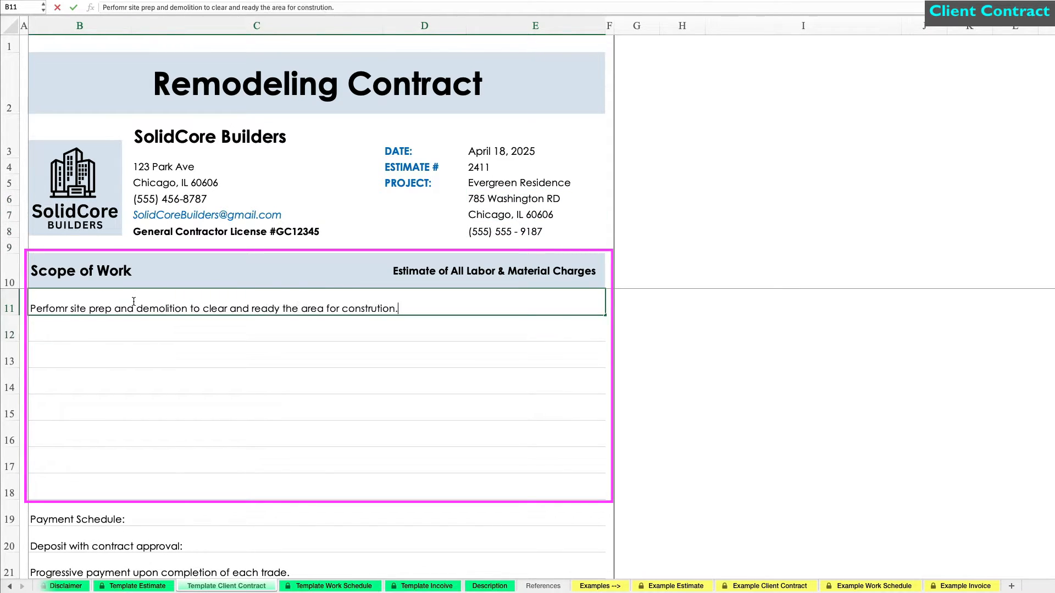
key(Return)
text(Complete all excavation, concrete foundations, and structural steel installations.)
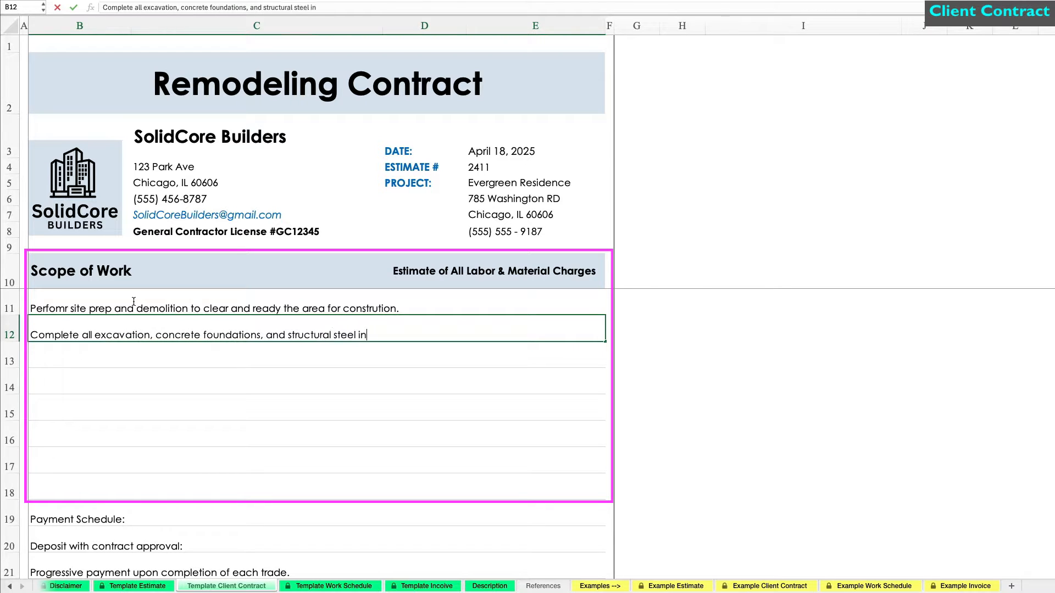
key(Return)
text(Execute rough carpentry, framing, and roofing according to design specifications.)
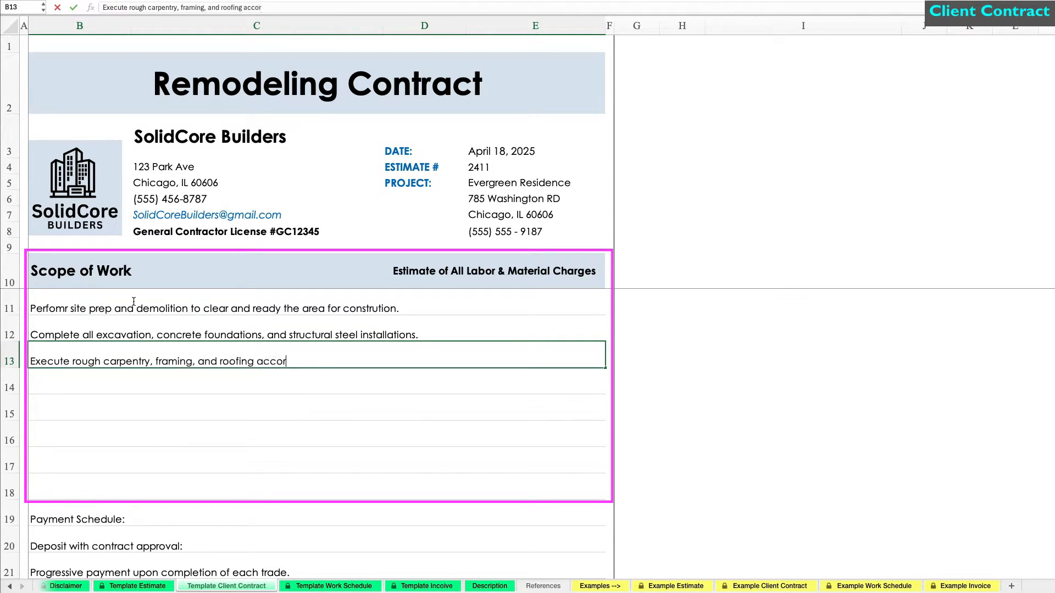
key(Return)
Step: Add the fourth and fifth scope tasks: mechanical systems and finishes, then stairs and paint finishes
text(Install mechanical systems, insulation, flooring, tile work, and finish carpentry.)
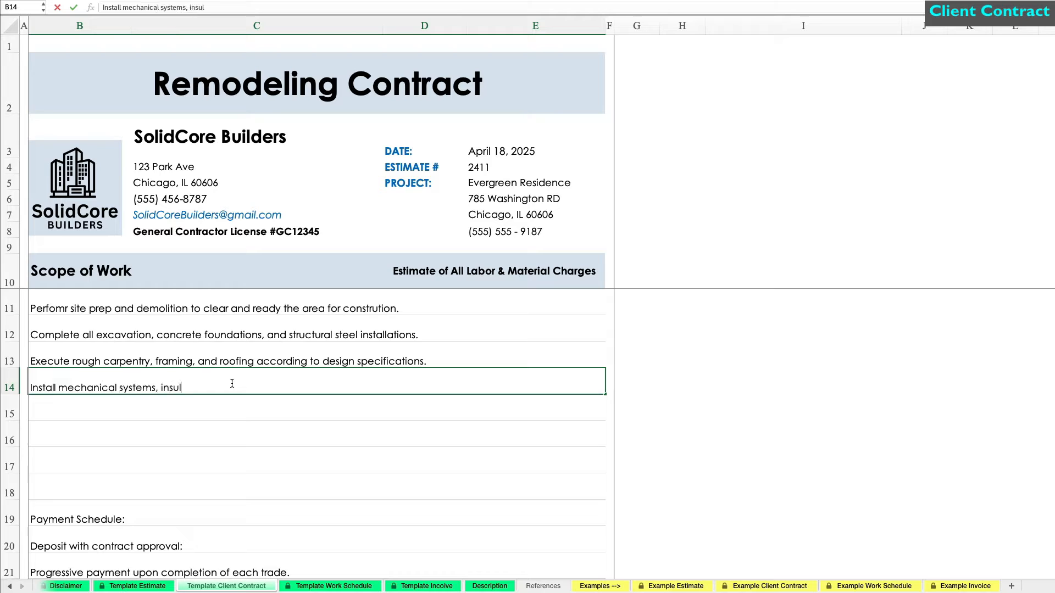
key(Return)
text(Construct)
key(Escape)
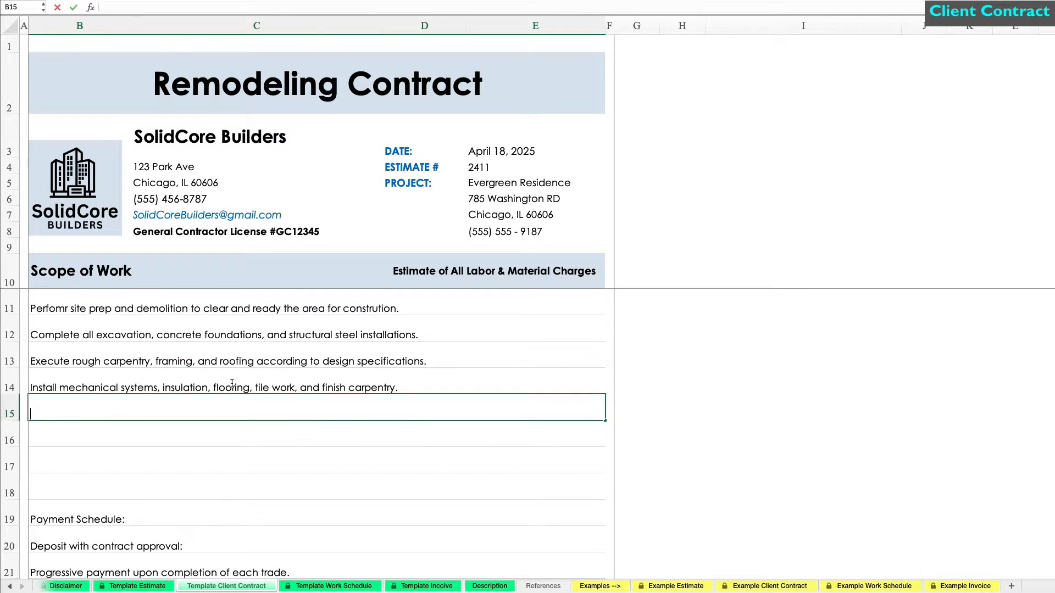
text(Build interior stairs, apply all required paint finishes, and complete miscellaneous fnal tasks for project closeout.)
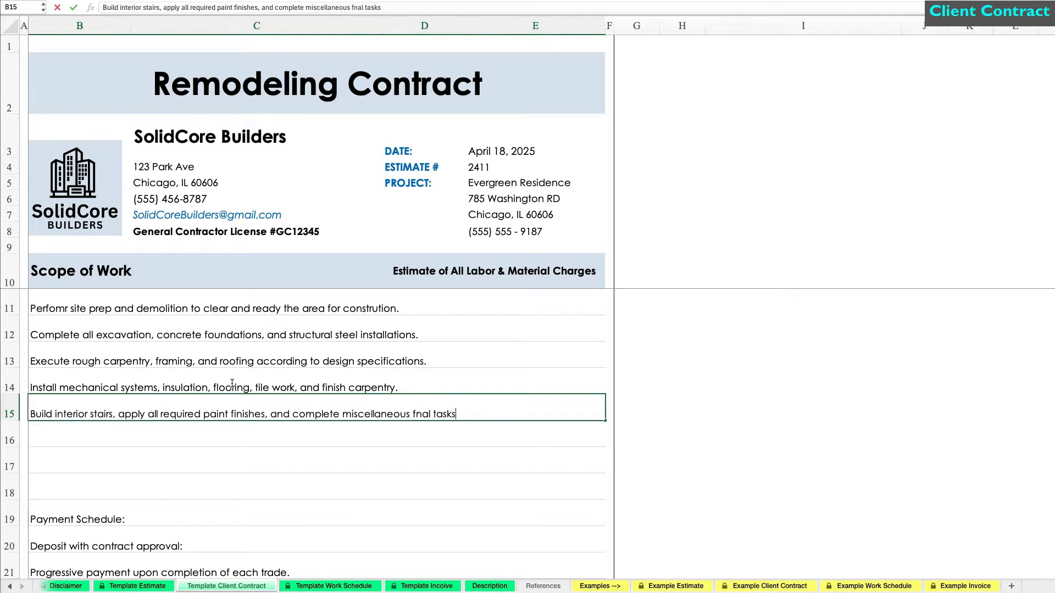
key(Return)
Step: Append 20% to the Payment Schedule line
click(257, 511)
scroll(258, 508, down, 2)
scroll(257, 509, down, 2)
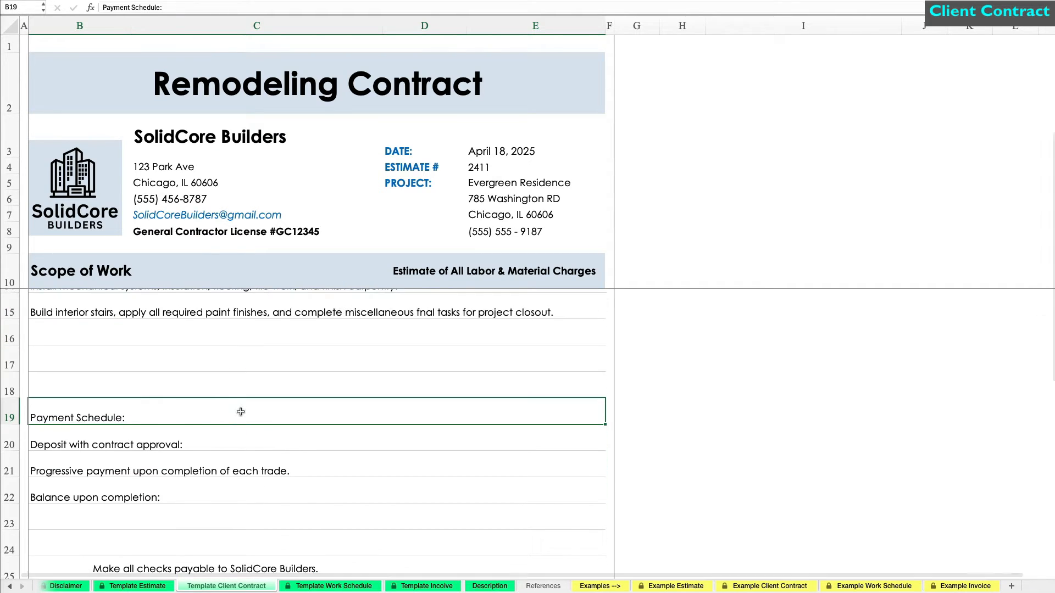
double_click(241, 411)
click(254, 388)
scroll(283, 377, down, 5)
scroll(282, 377, up, 2)
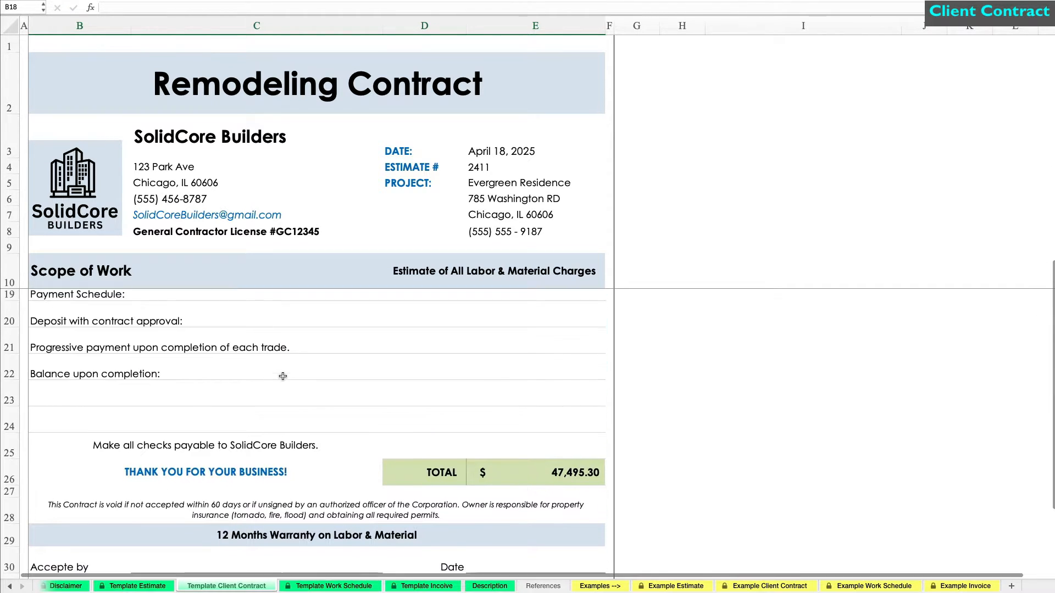
double_click(226, 308)
text(20%)
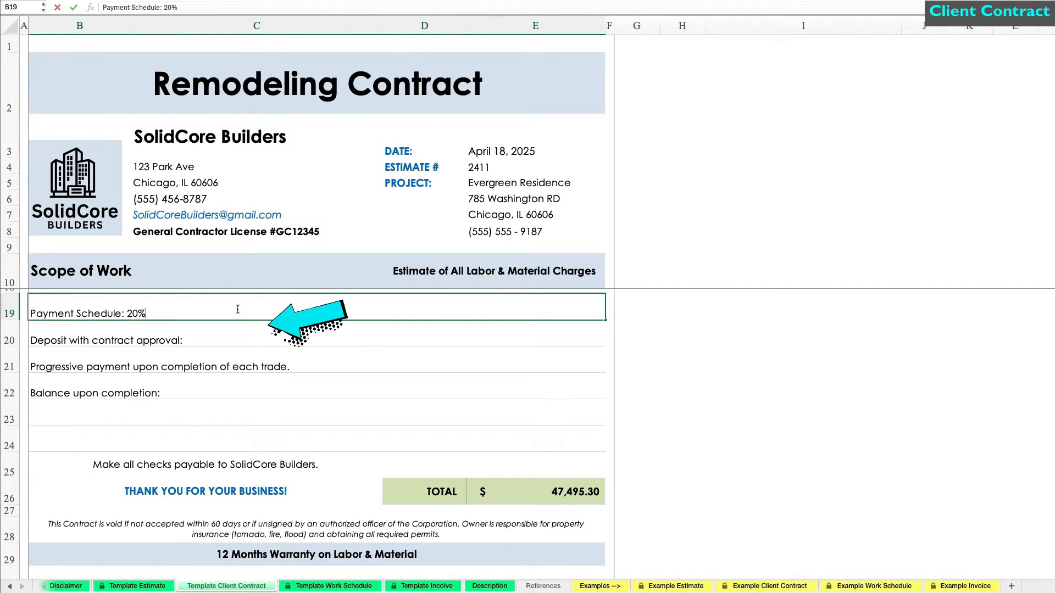
key(Return)
Step: Append 15% to the Balance upon completion line
key(Down)
key(Down)
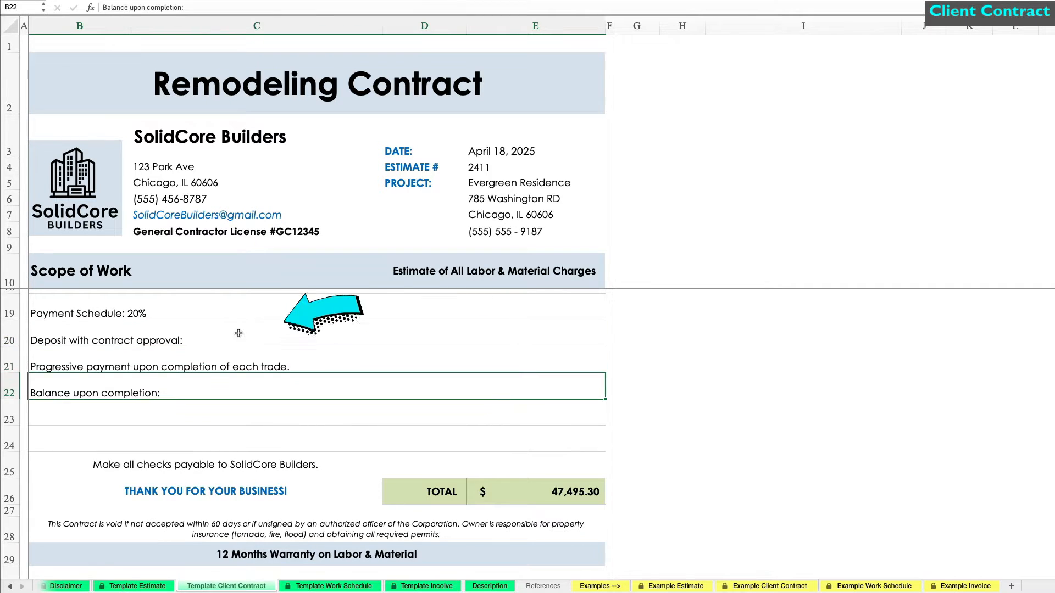
double_click(240, 391)
text(15%)
key(Return)
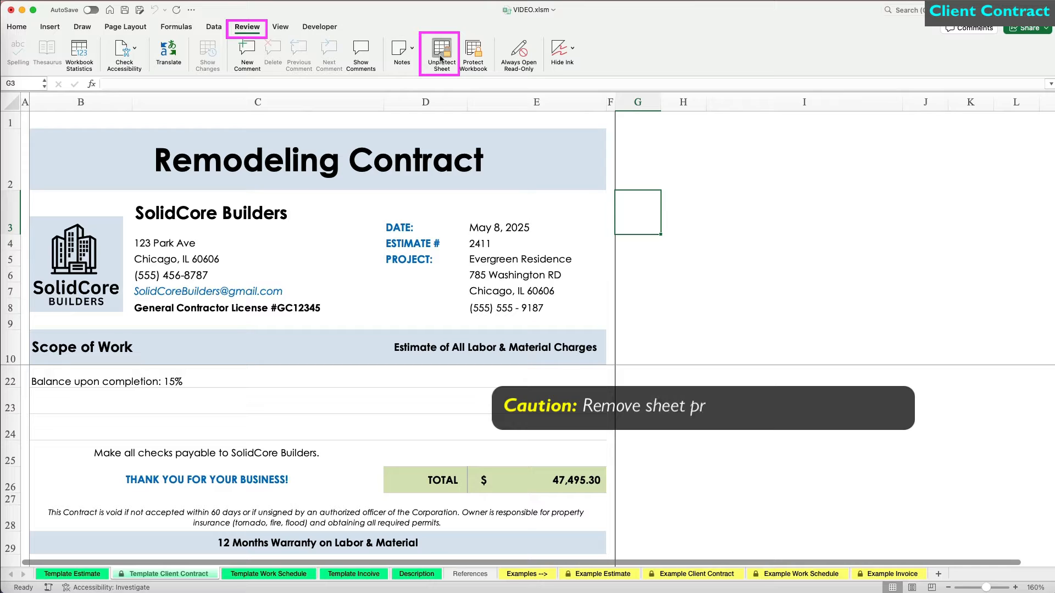
Step: Unprotect the contract sheet and overwrite the TOTAL in E26 with 45000
click(441, 57)
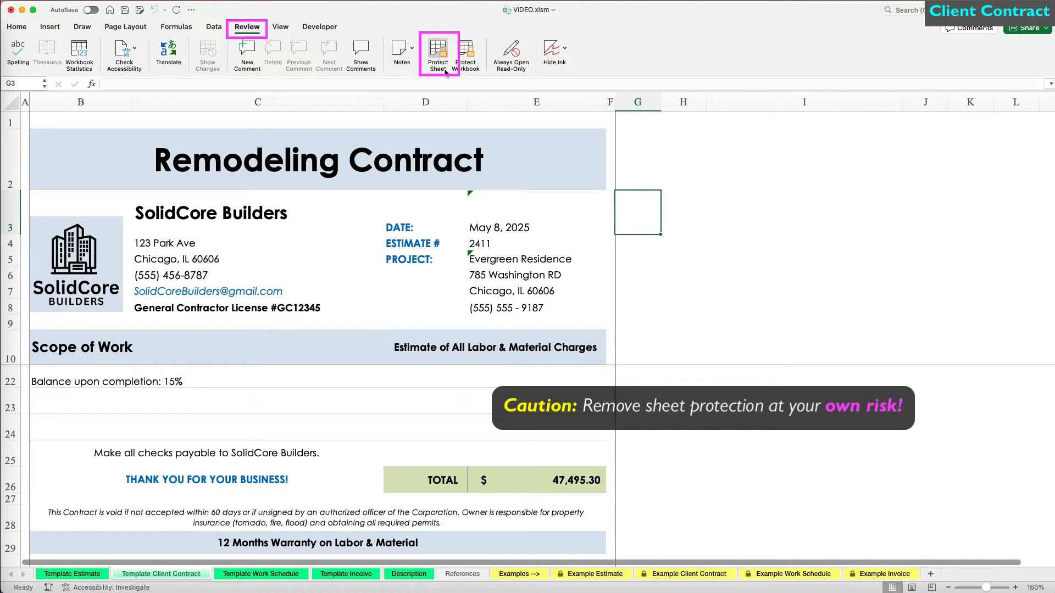
click(558, 483)
text(45000)
key(Return)
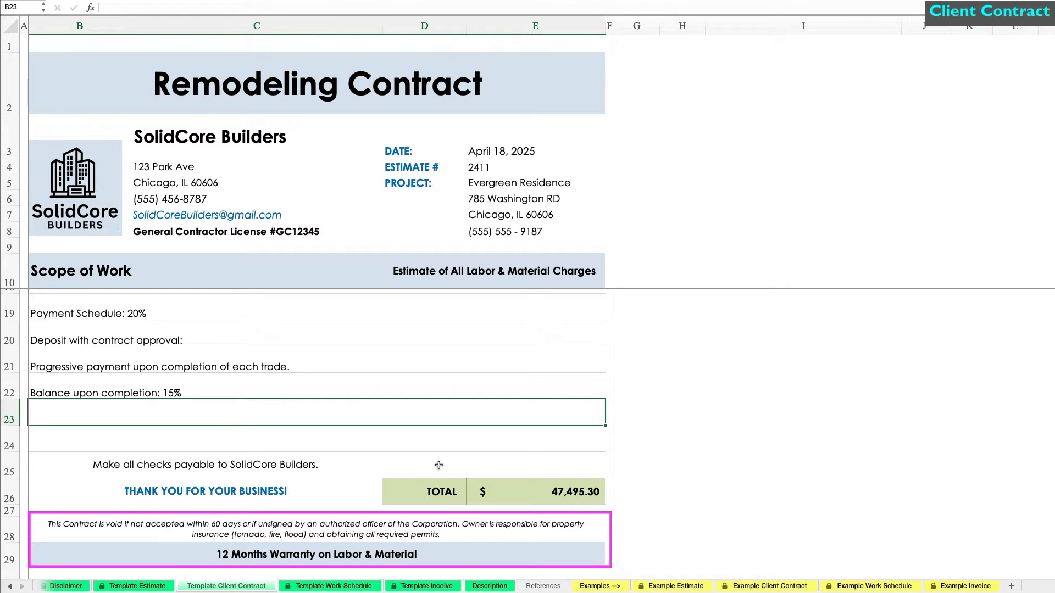
Step: Bring up the Print dialog for the Remodeling Contract with Cmd+P
scroll(438, 465, down, 5)
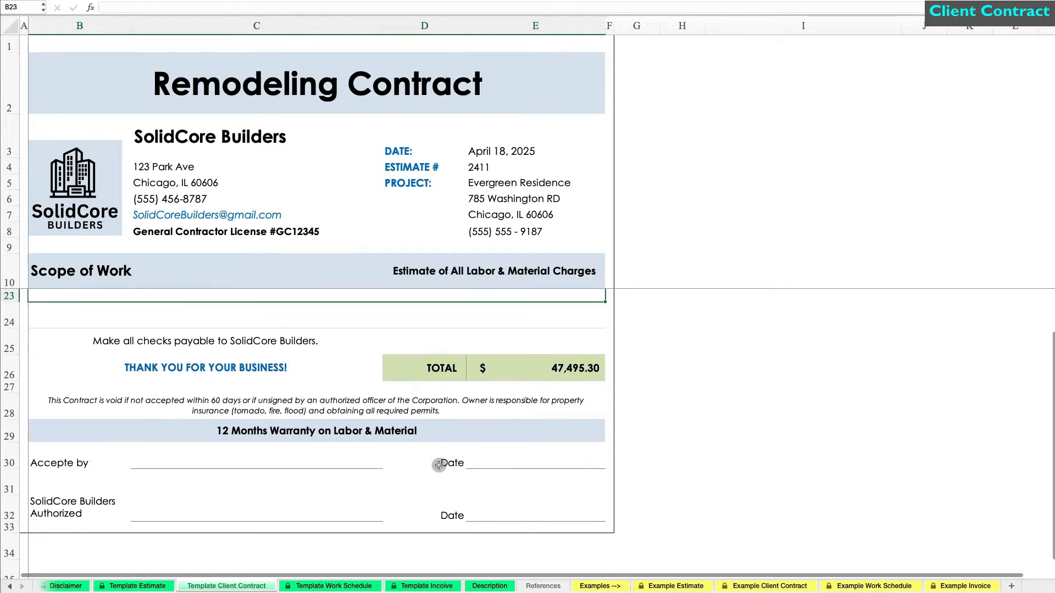
scroll(435, 464, up, 3)
click(706, 409)
key(super+p)
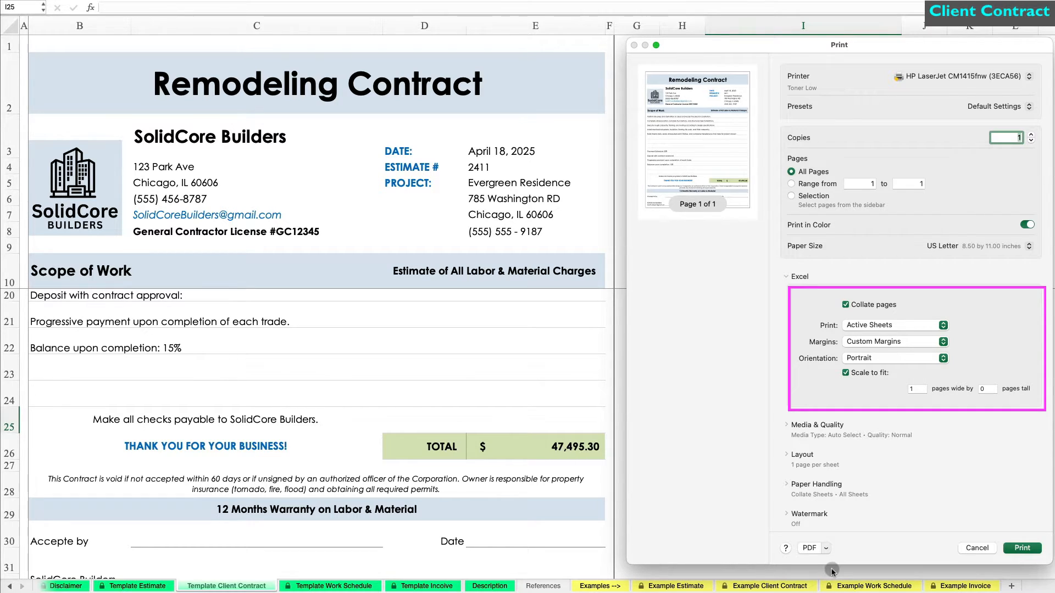
Step: Save the contract printout as a PDF named 'Evergreen Contract'
click(809, 548)
text(Evergreen Contract)
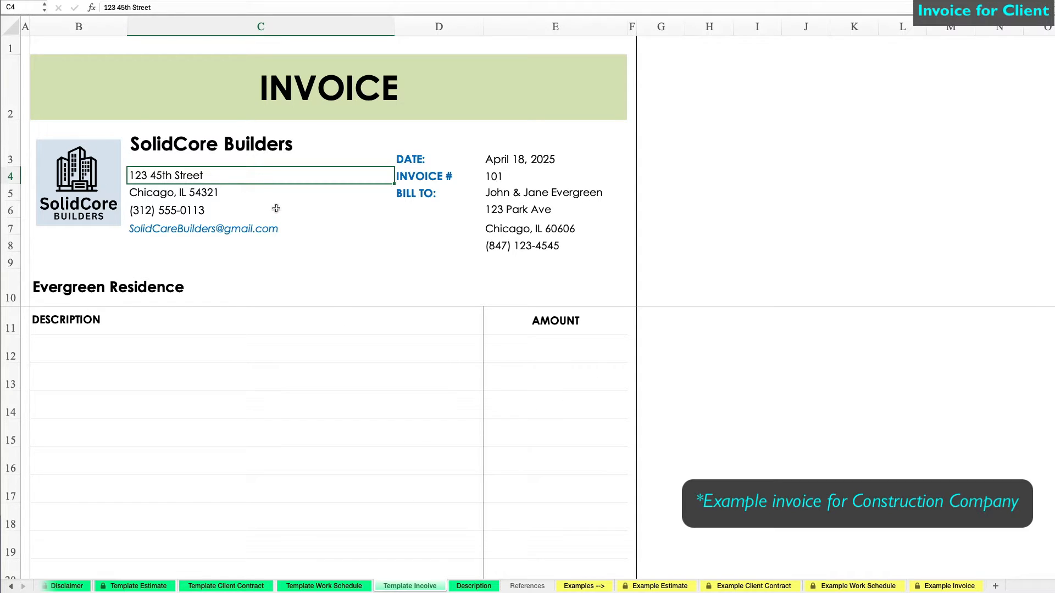
Step: Paste the company contact details into C4:C7 and Evergreen Residence's billing details into E5:E8
key(super+v)
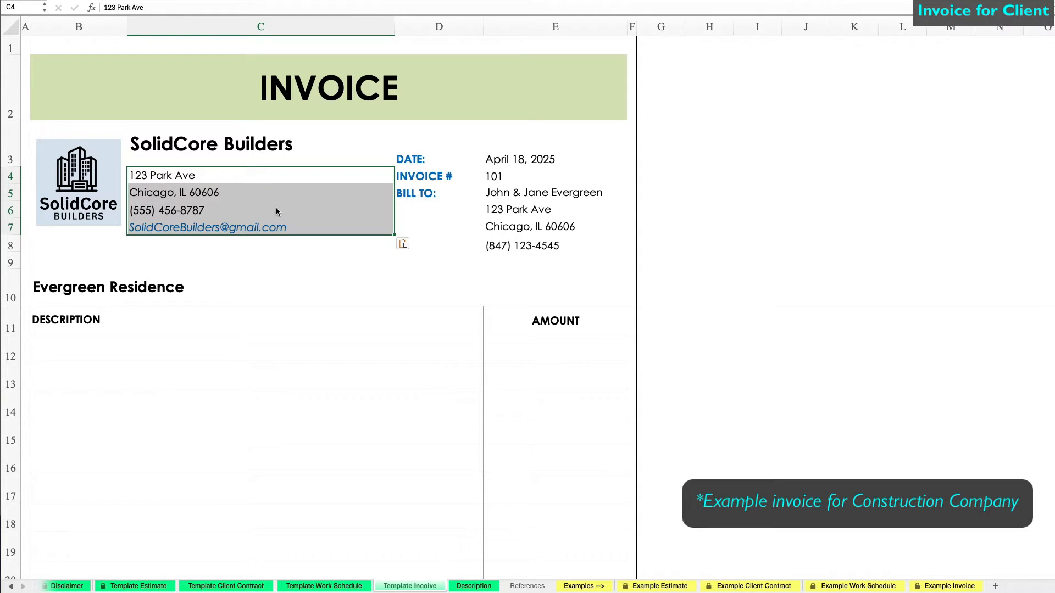
click(544, 193)
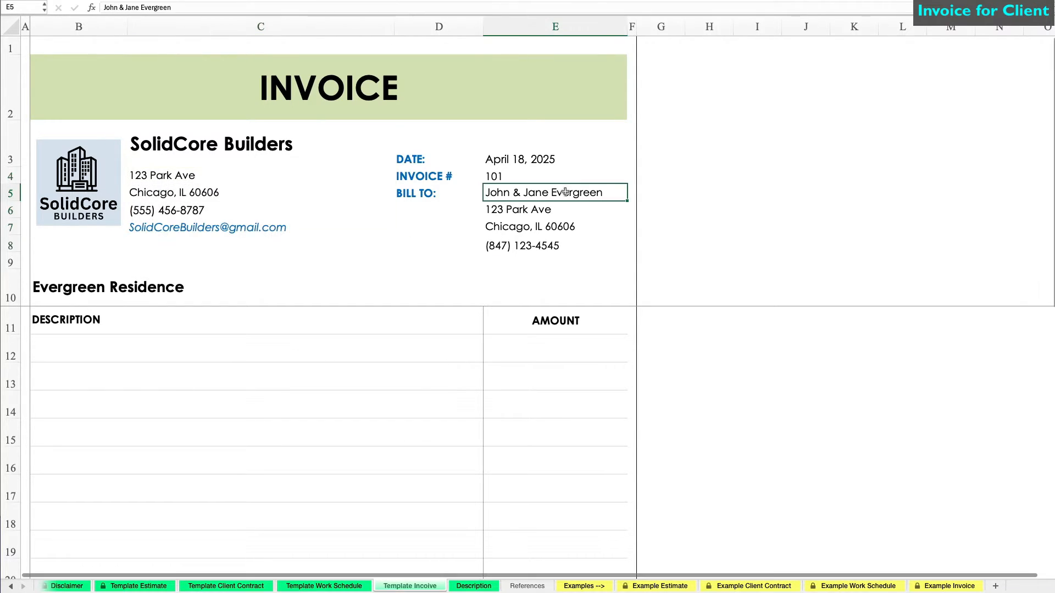
click(738, 235)
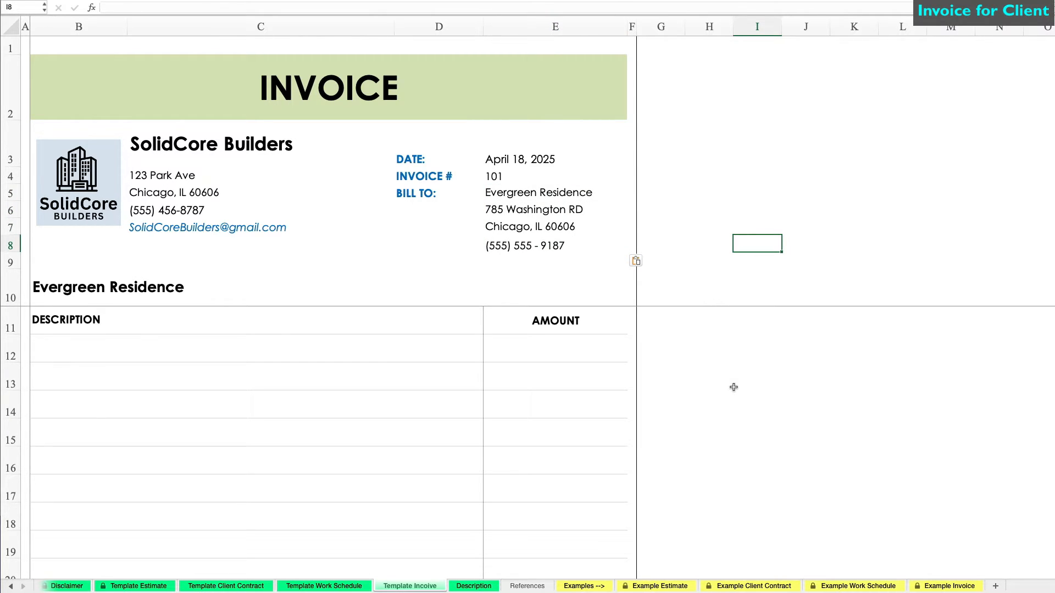
click(187, 354)
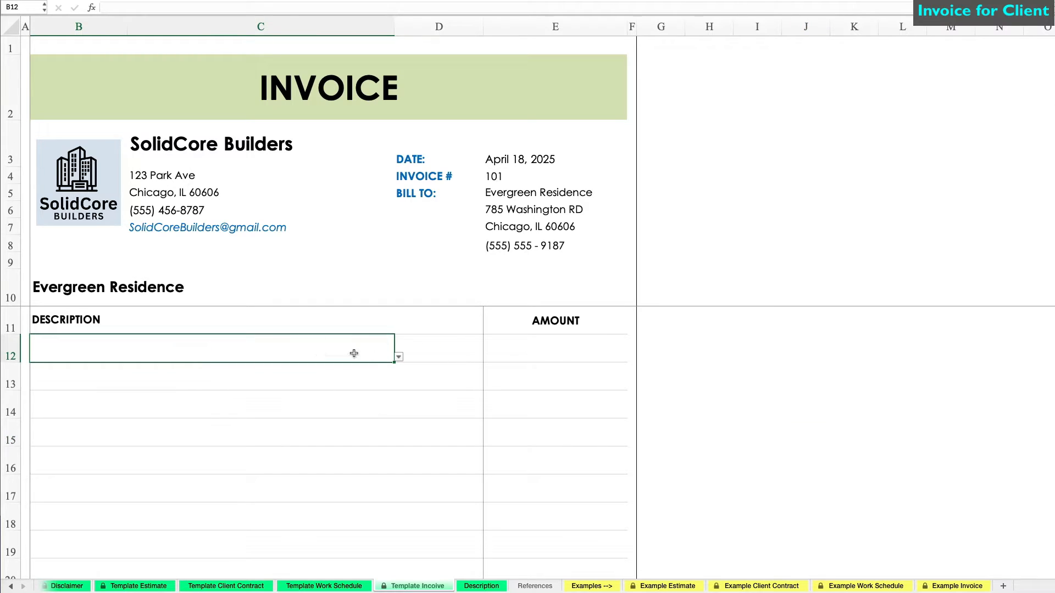
Step: Choose Prep work, Excavation/Concrete/Steel Work, and Mechanical work from the dropdowns in B12, B13 and B14
click(398, 358)
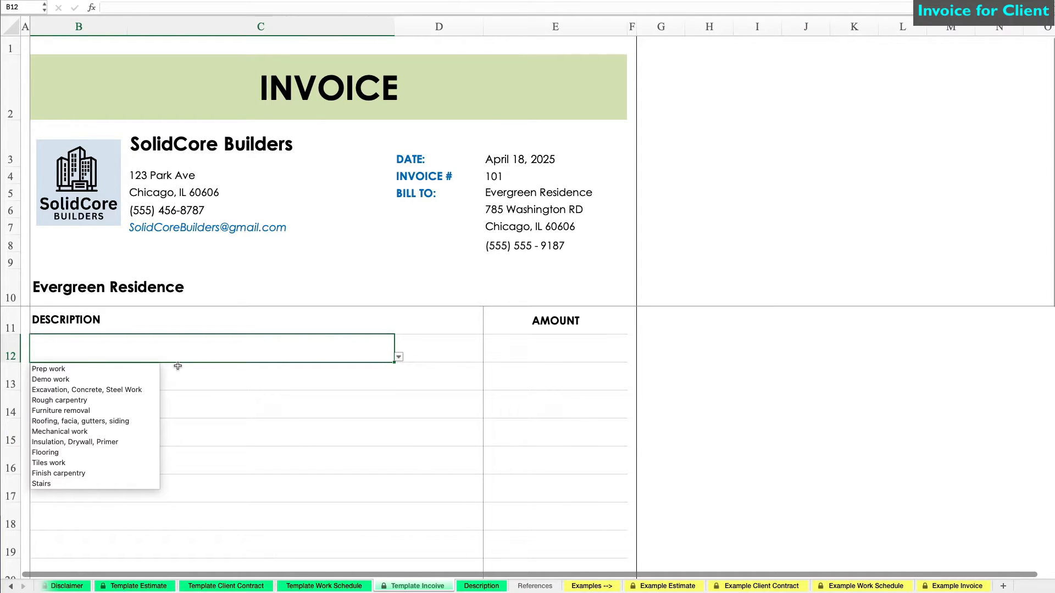
click(134, 369)
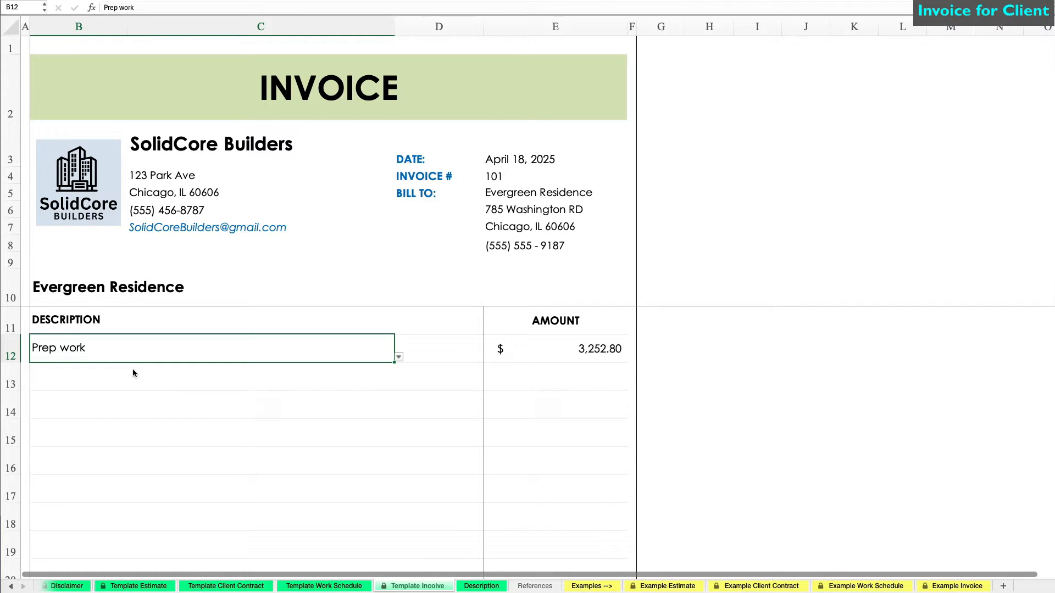
click(368, 375)
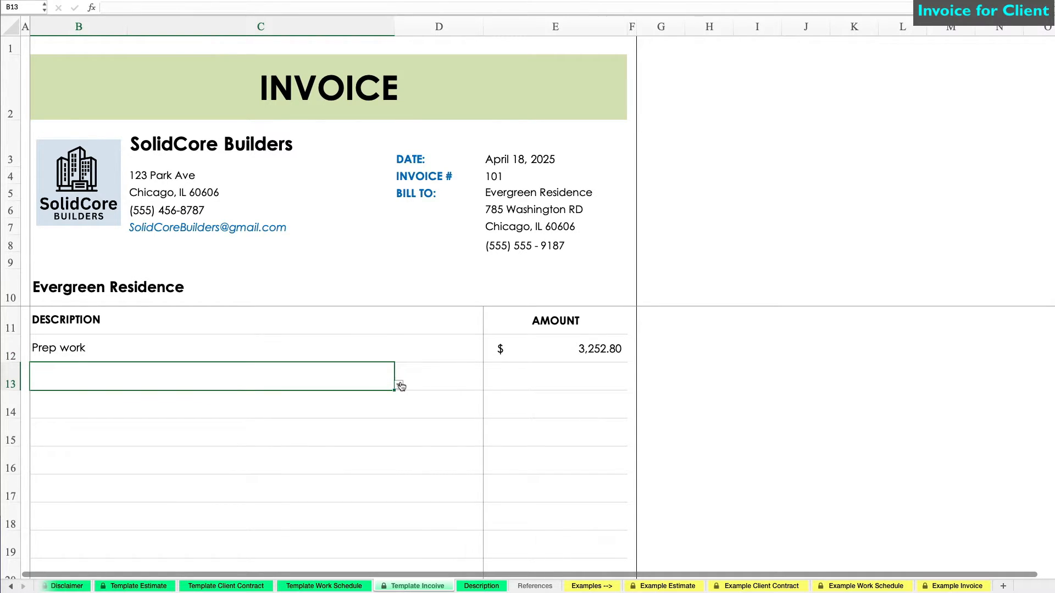
click(399, 385)
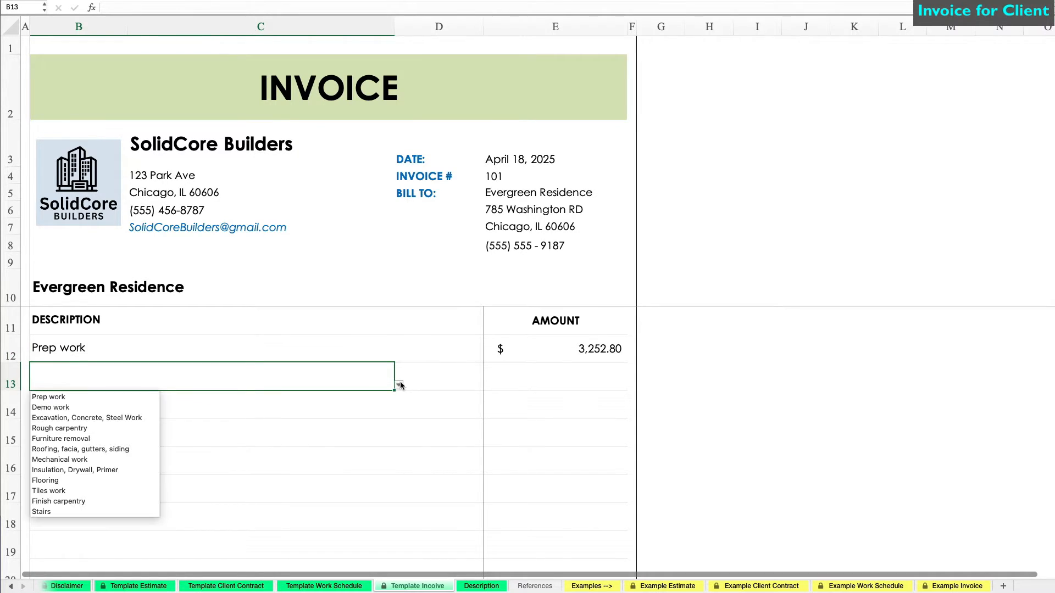
click(143, 418)
click(297, 409)
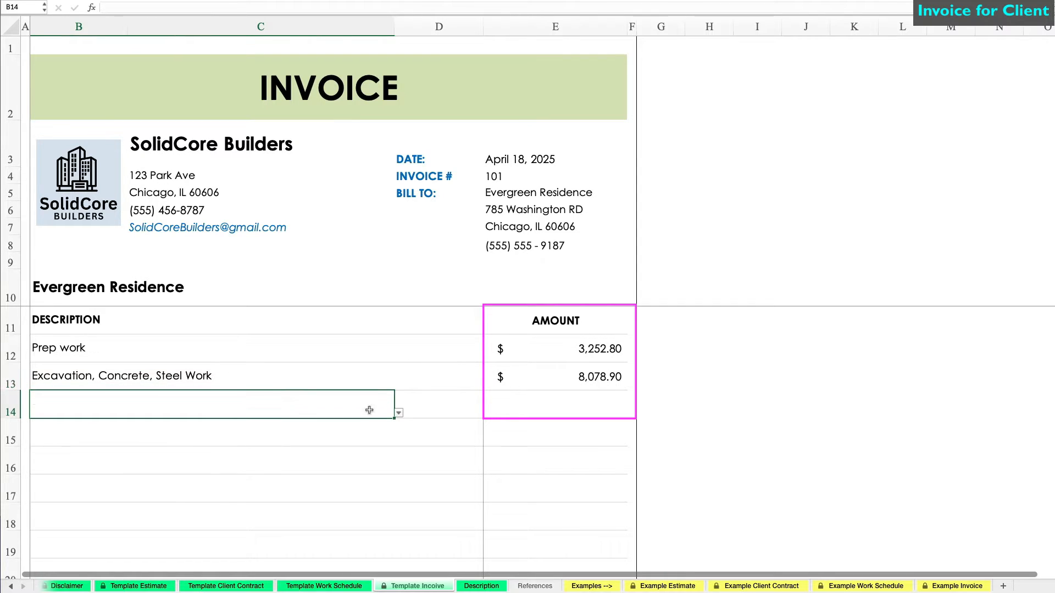
click(399, 413)
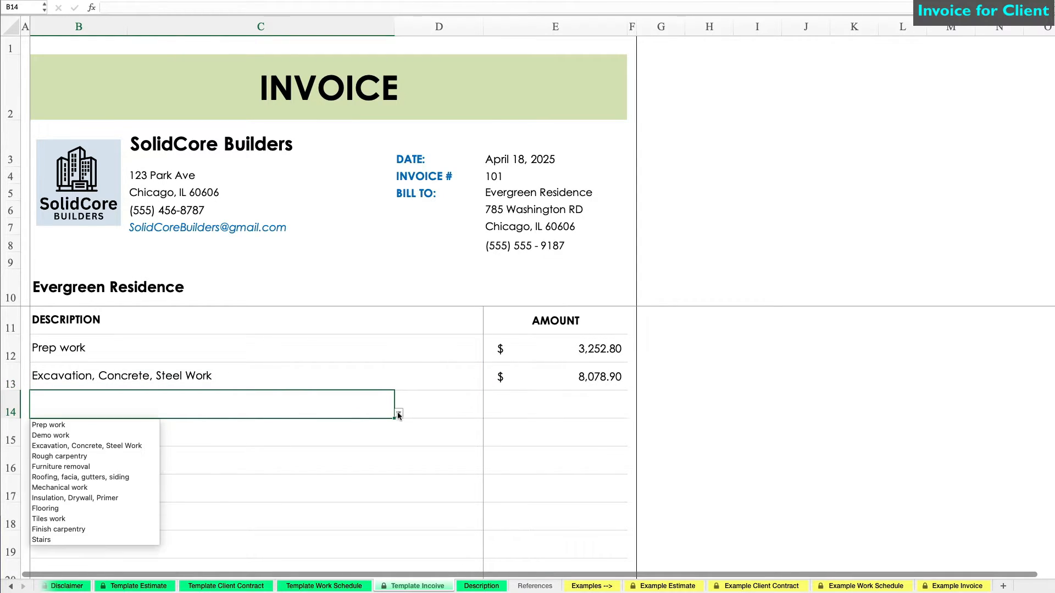
click(109, 487)
click(293, 423)
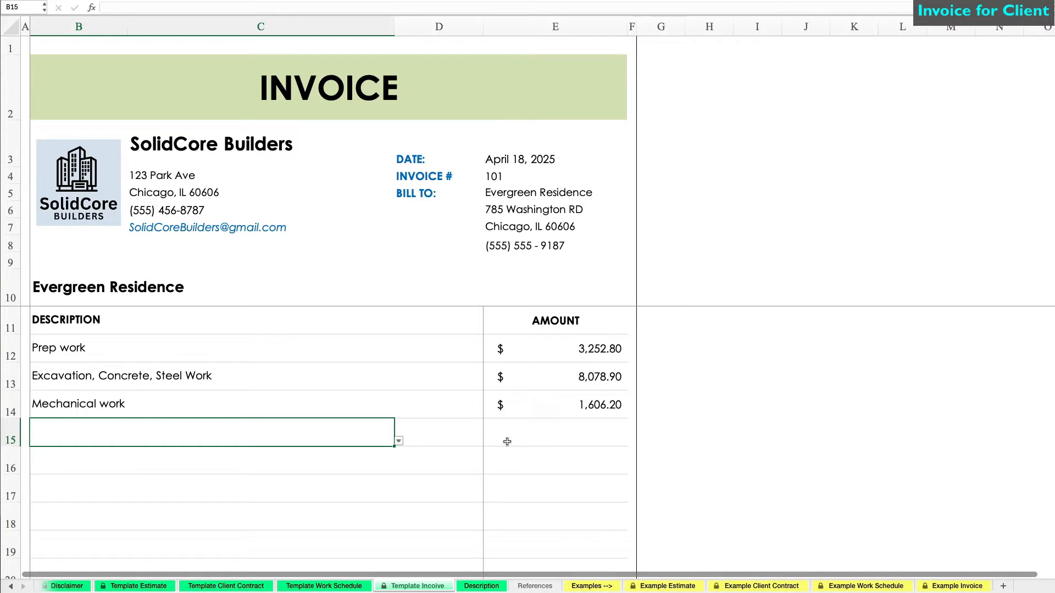
scroll(659, 412, down, 5)
Step: Enter a 10.25% tax rate in E25, bringing the total to $14,264.03
click(824, 376)
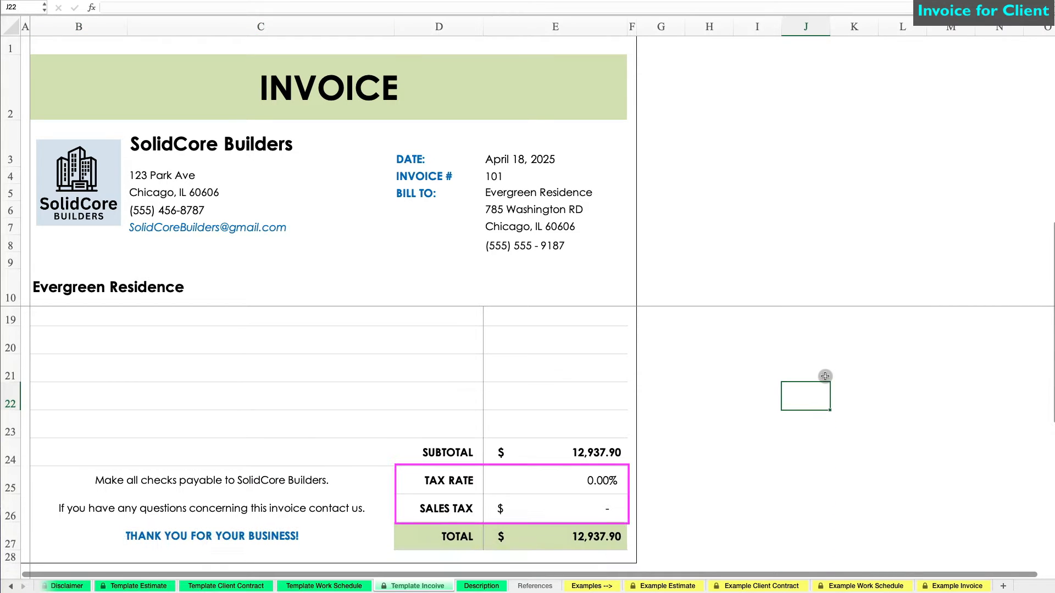
click(614, 479)
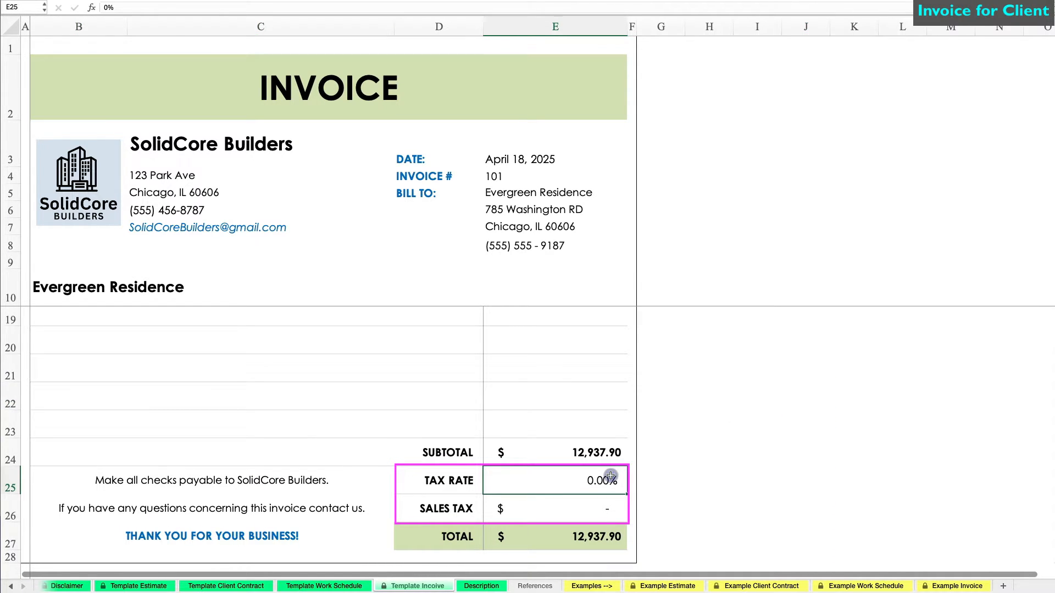
text(10)
text(.25)
key(Return)
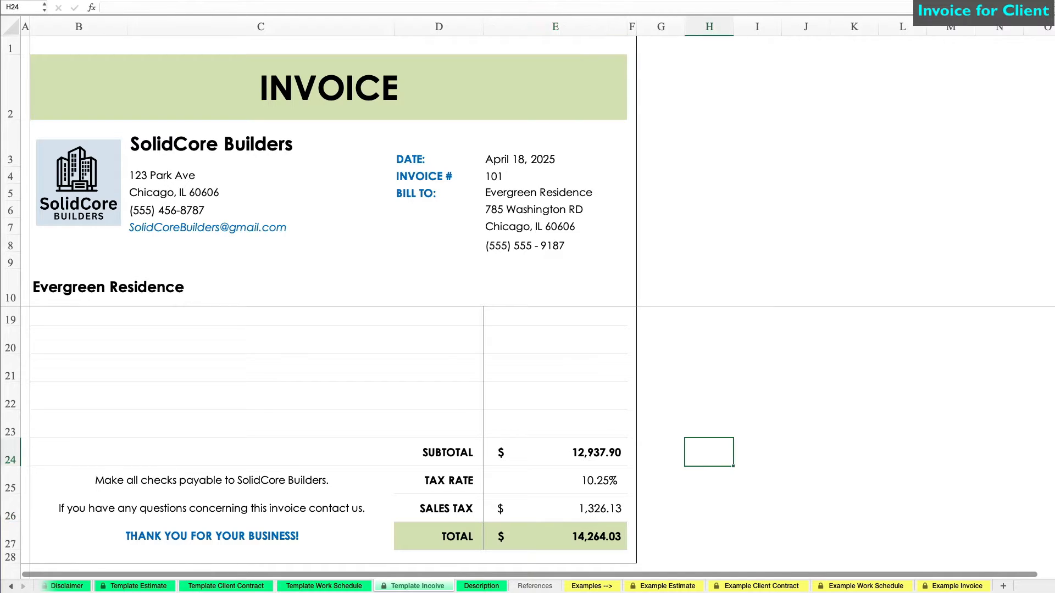
Step: Bring up the Print dialog for the invoice with Cmd+P
click(917, 292)
click(863, 360)
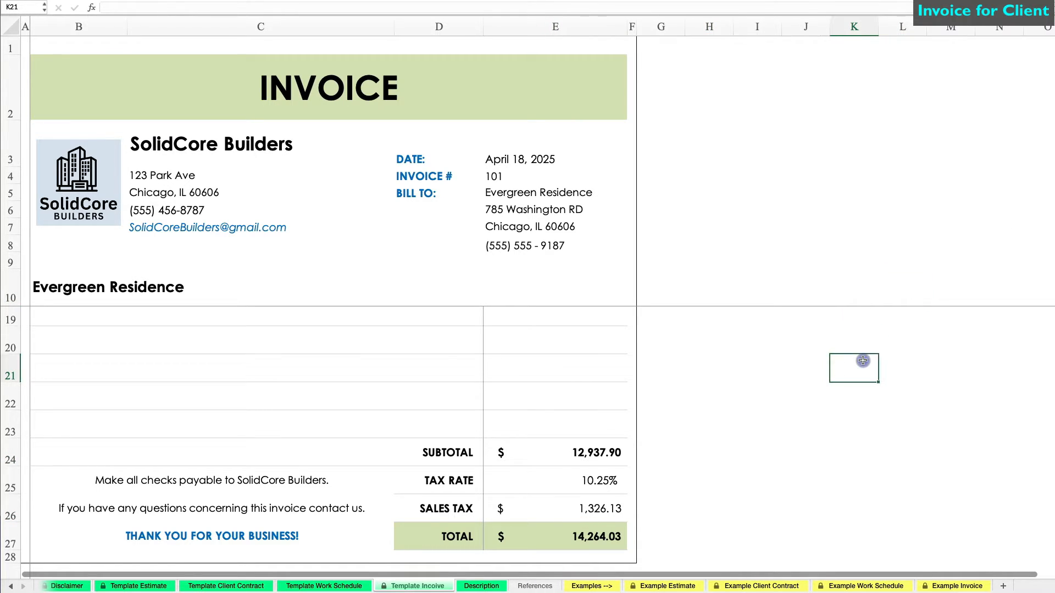
key(super+p)
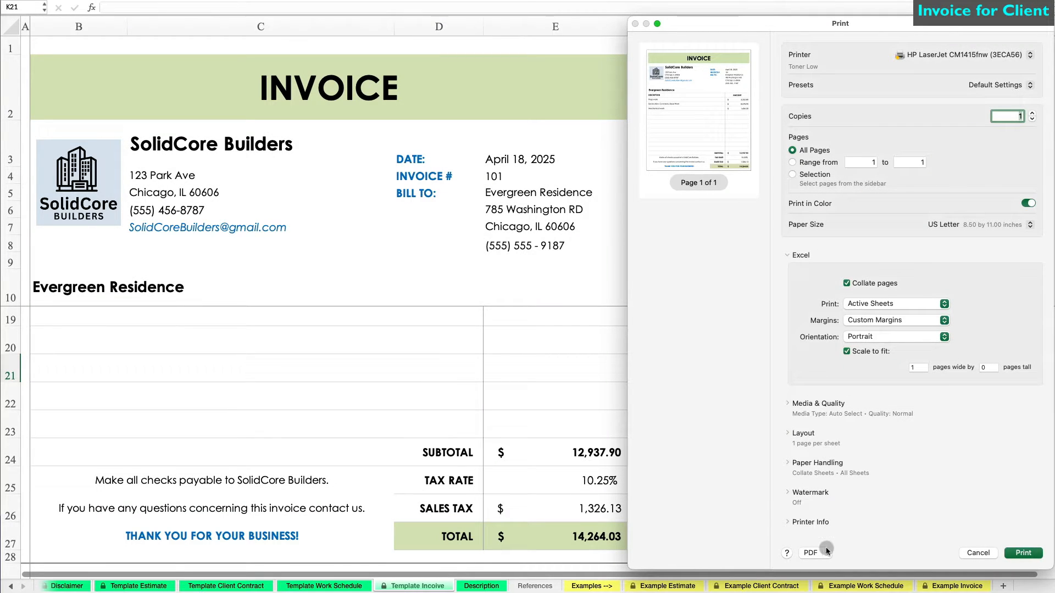
Step: Save the invoice as PDF 'Evergreen Invoice 101', then add a blank sheet placed after Descriptions
click(826, 550)
click(836, 578)
text(Ever)
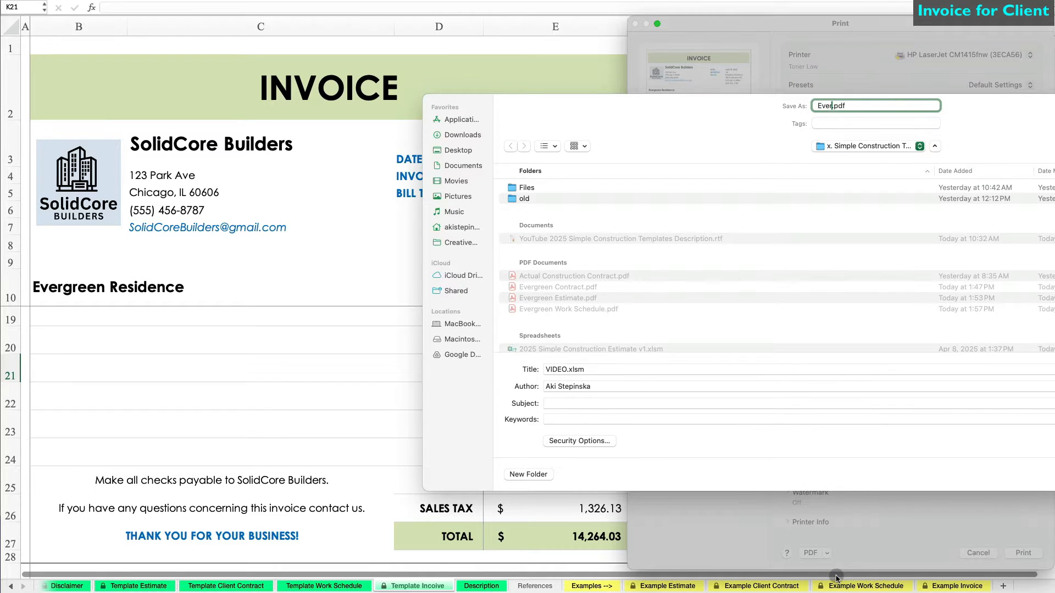
text(green Invoice 101)
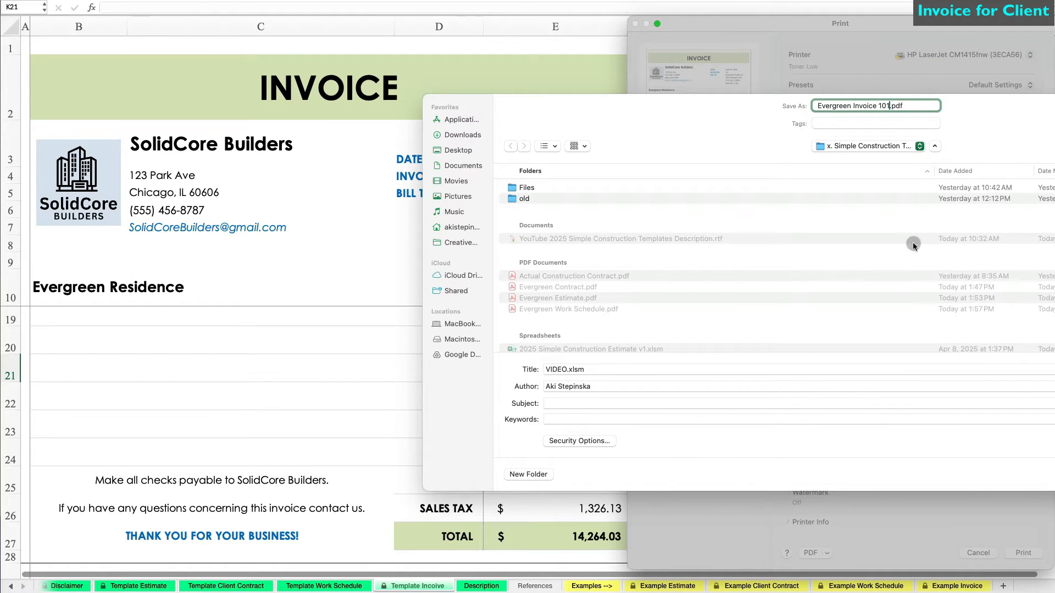
key(Return)
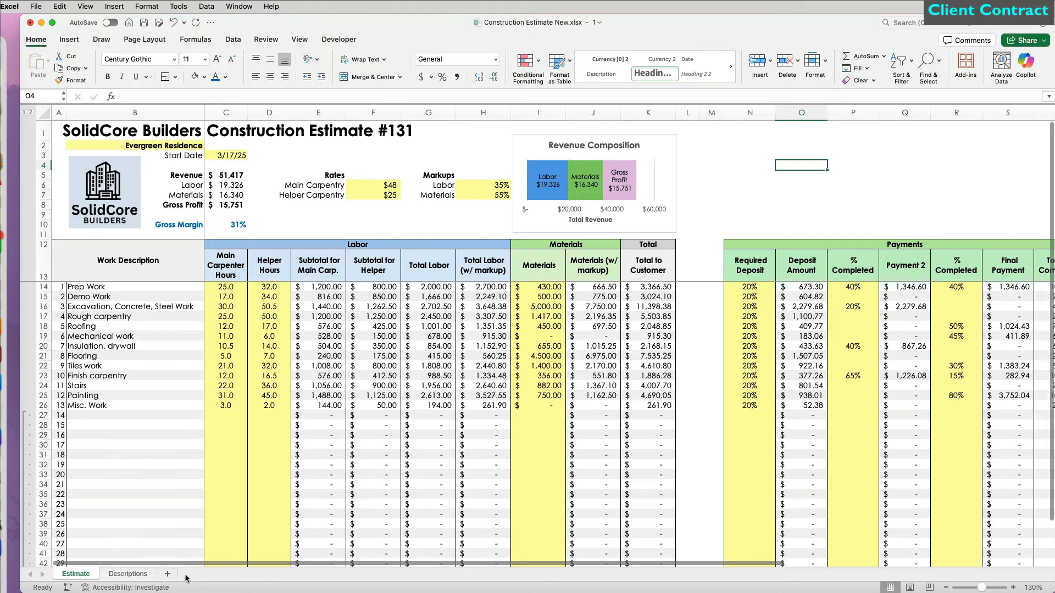
click(168, 575)
drag(168, 575, 202, 575)
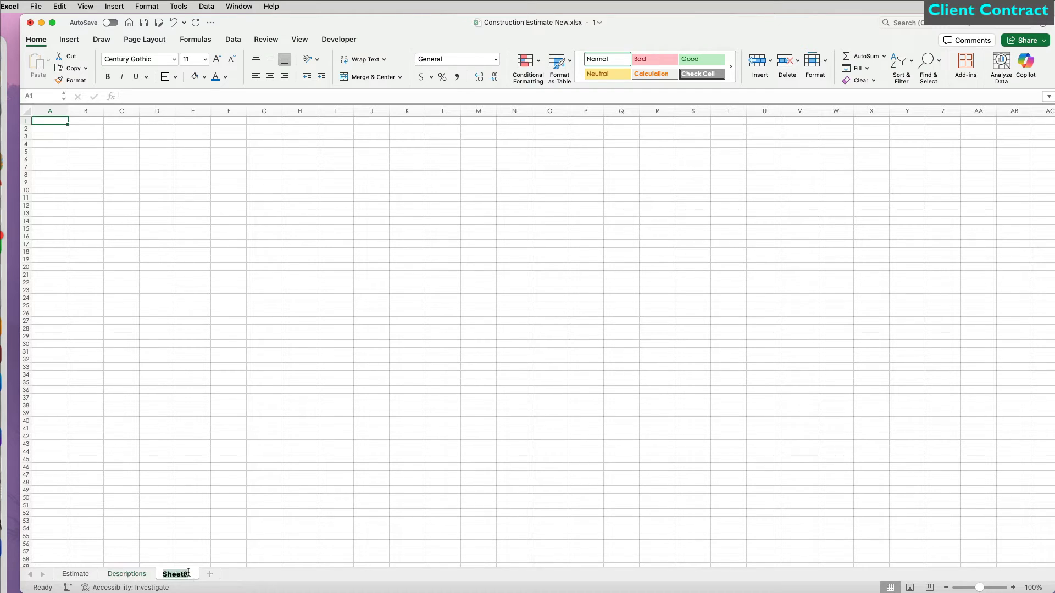
Step: Name the new sheet Contract, set the whole sheet to Century Gothic, and zoom to 150%
click(192, 526)
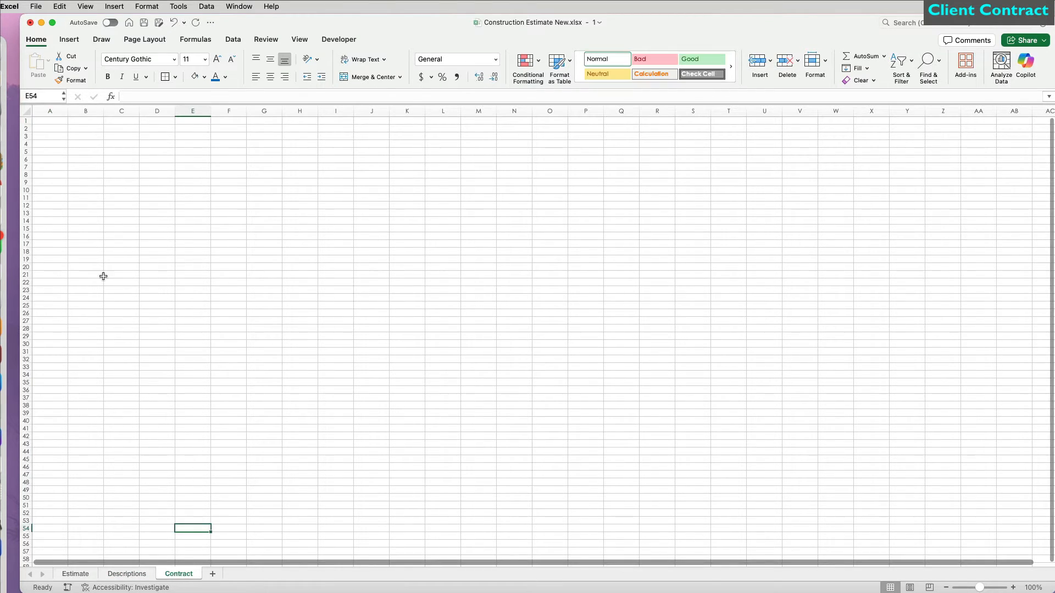
click(26, 111)
click(174, 59)
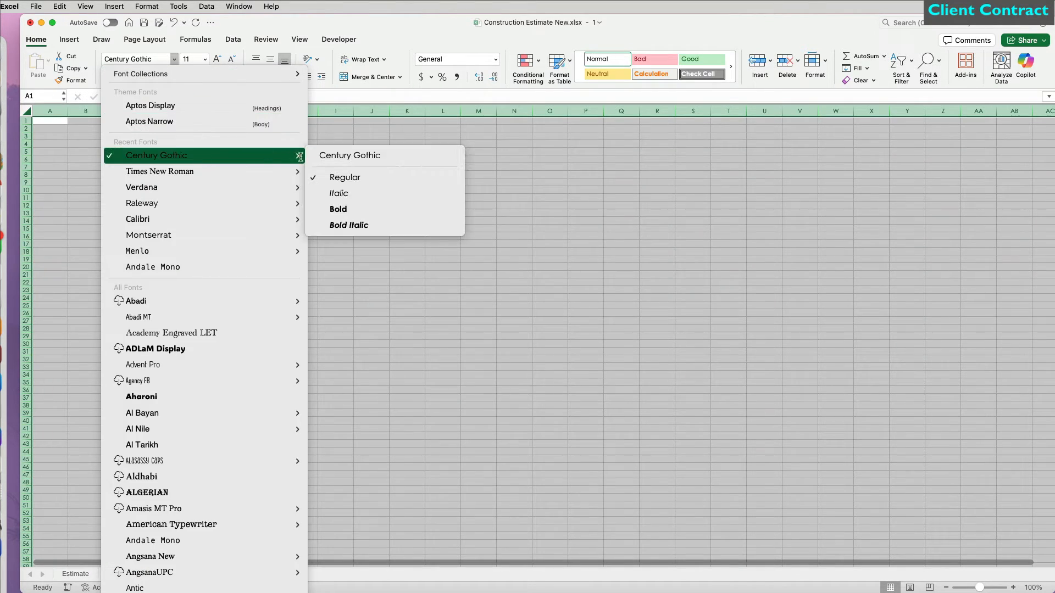
click(327, 157)
click(937, 504)
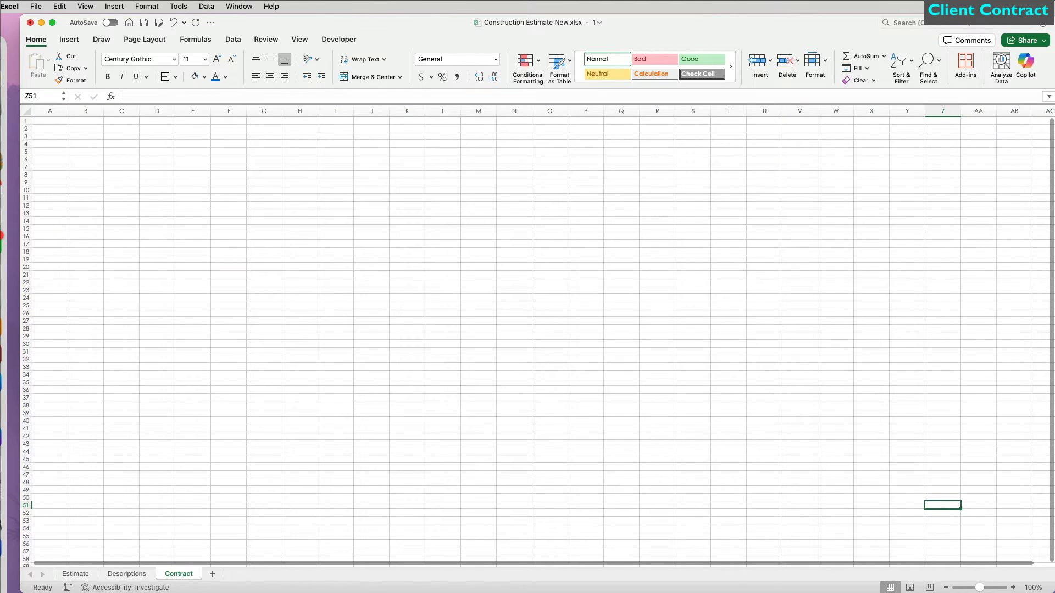
click(1013, 587)
click(1013, 587)
Step: Type the title 'Remodeling Contract' in B2 and narrow column A
scroll(449, 373, up, 5)
scroll(449, 372, left, 8)
scroll(450, 372, up, 1)
scroll(449, 372, left, 2)
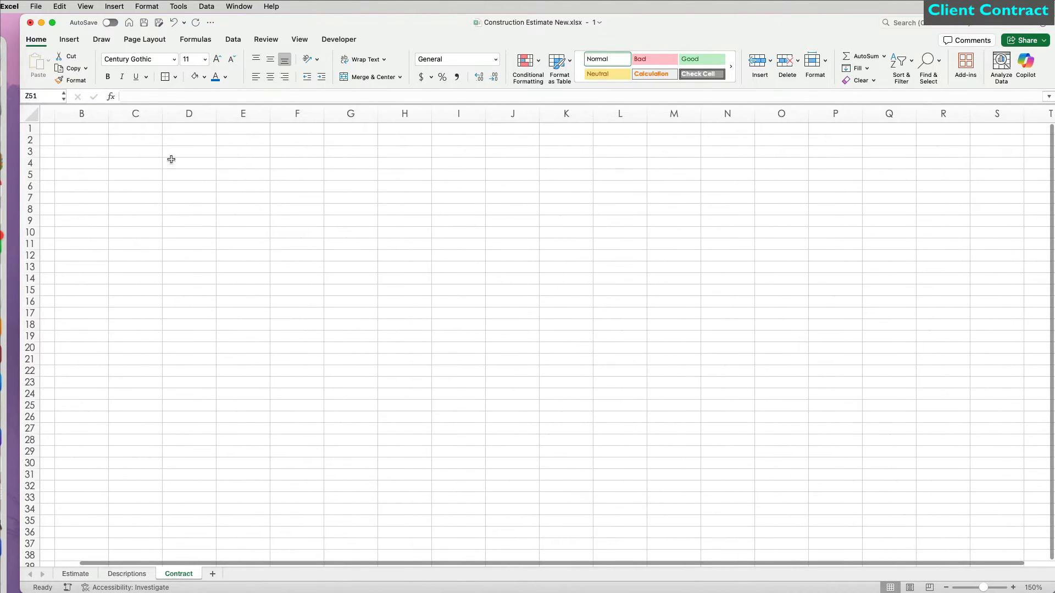
click(130, 139)
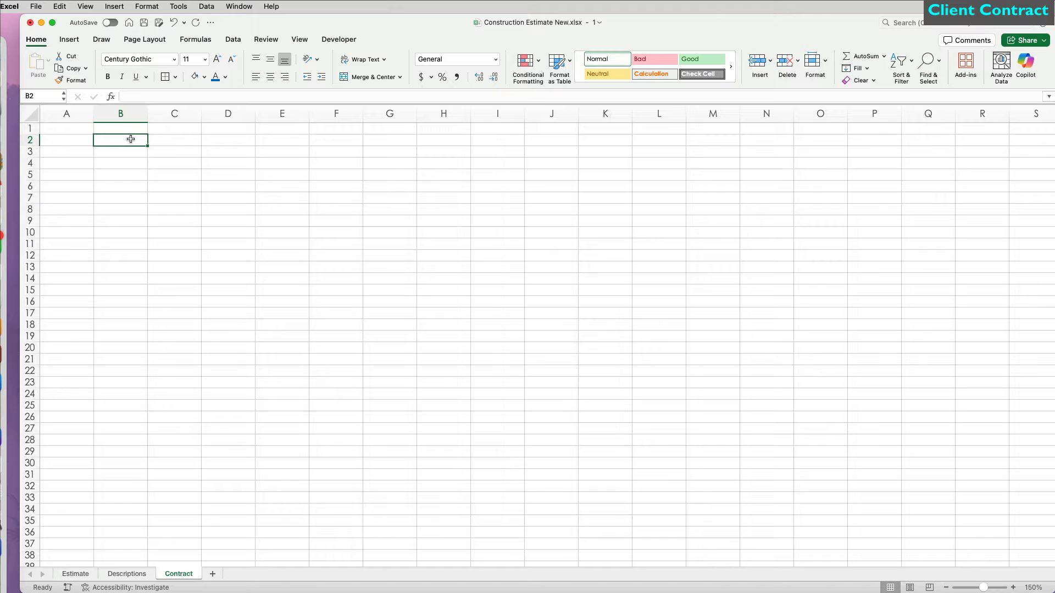
text(Remode)
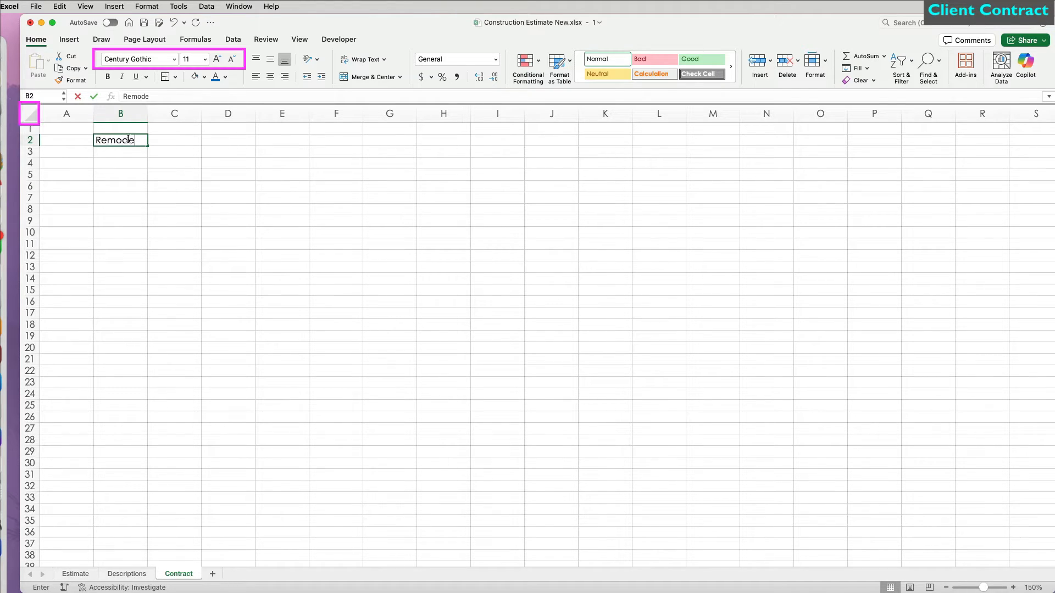
text(ling Contract)
key(Return)
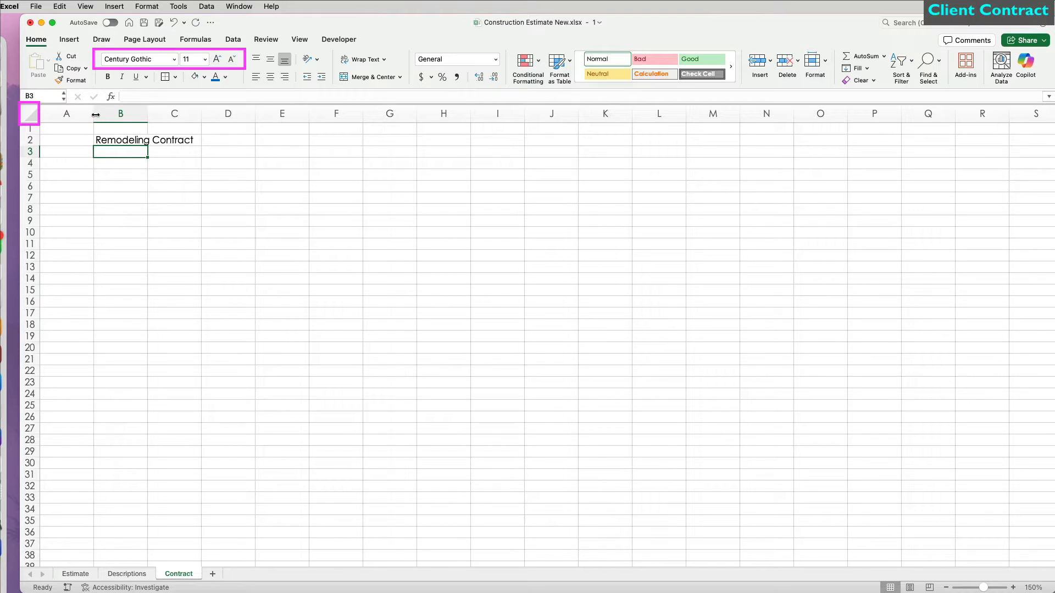
drag(95, 114, 51, 114)
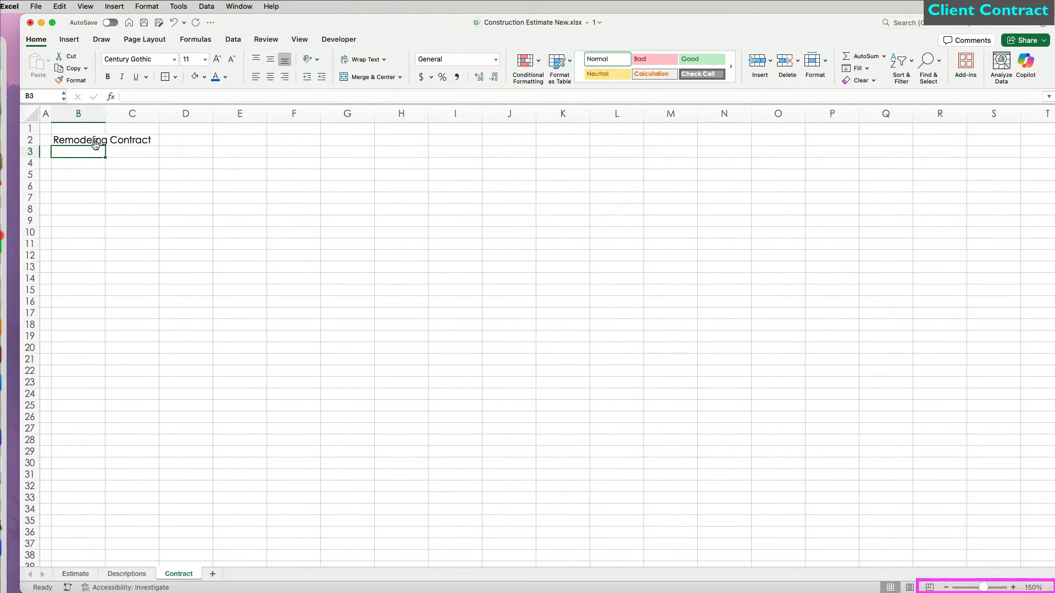
Step: Enter 'Company Name' in C3 with the company's street address and city lines below it
click(123, 153)
text(Co)
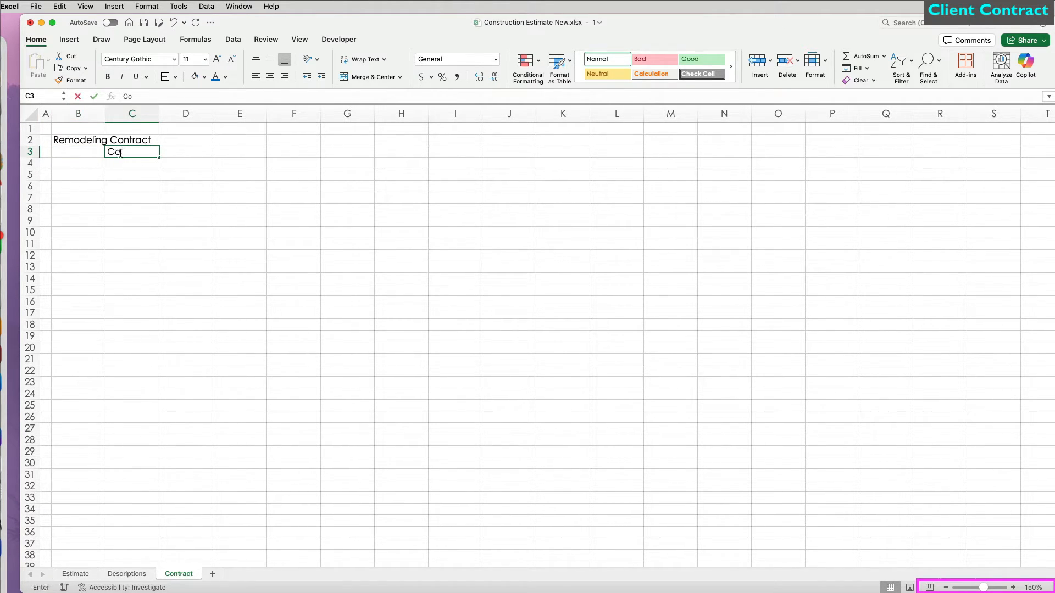
text(mpany Name)
key(Return)
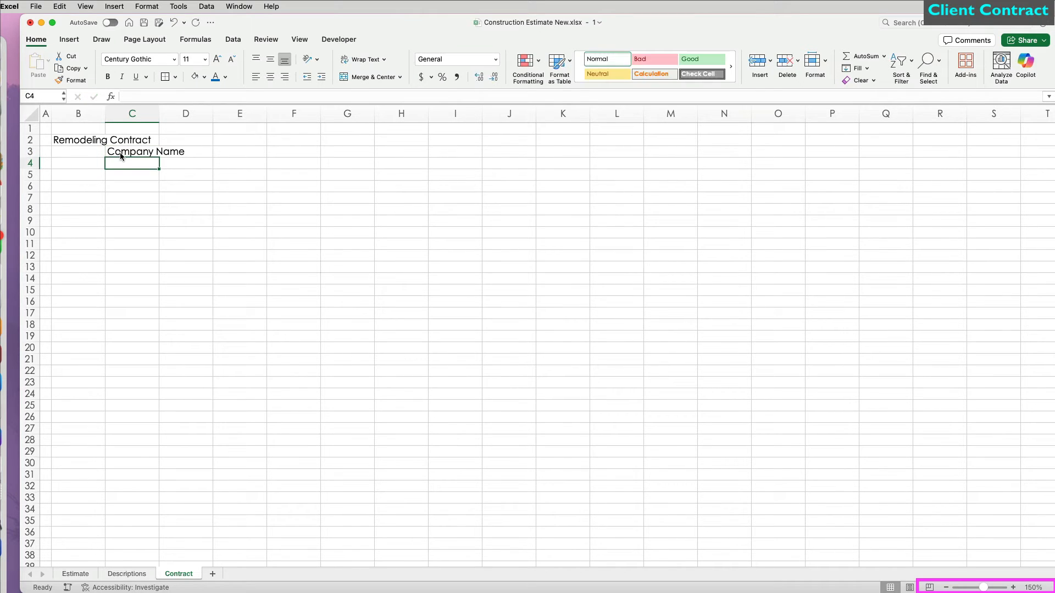
text(123 45th S)
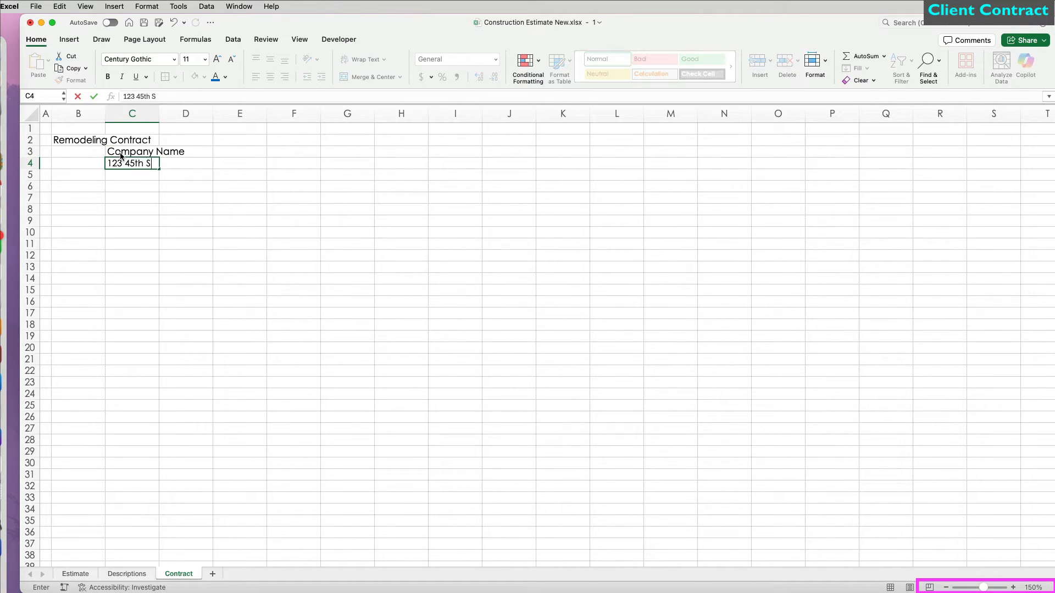
text(treet)
key(Return)
text(Chicago, IL 6060)
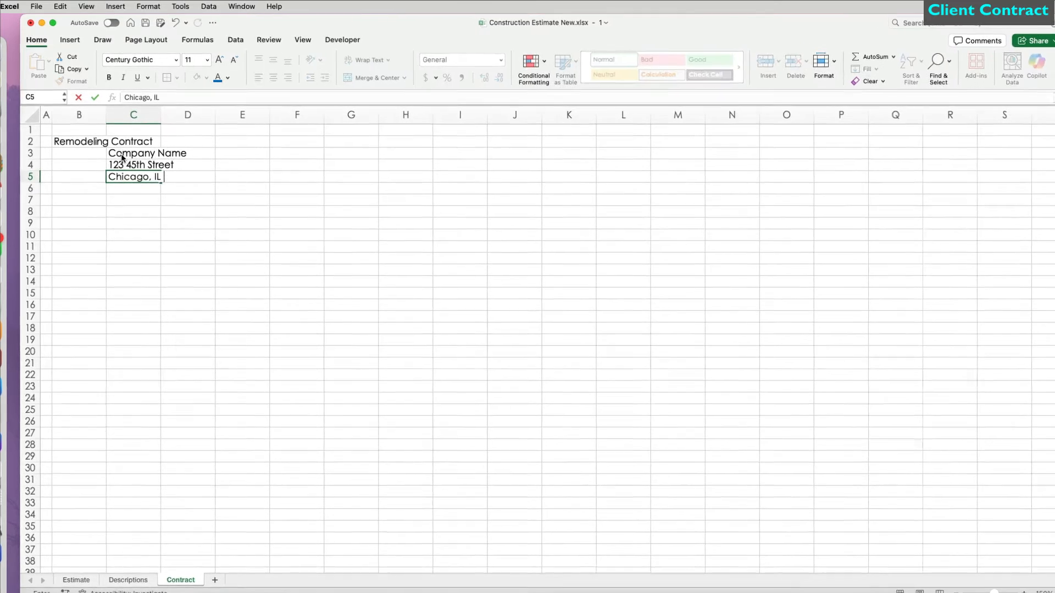
text(6)
key(Return)
Step: Add the company phone and e-mail lines, then autofit column C
text(()
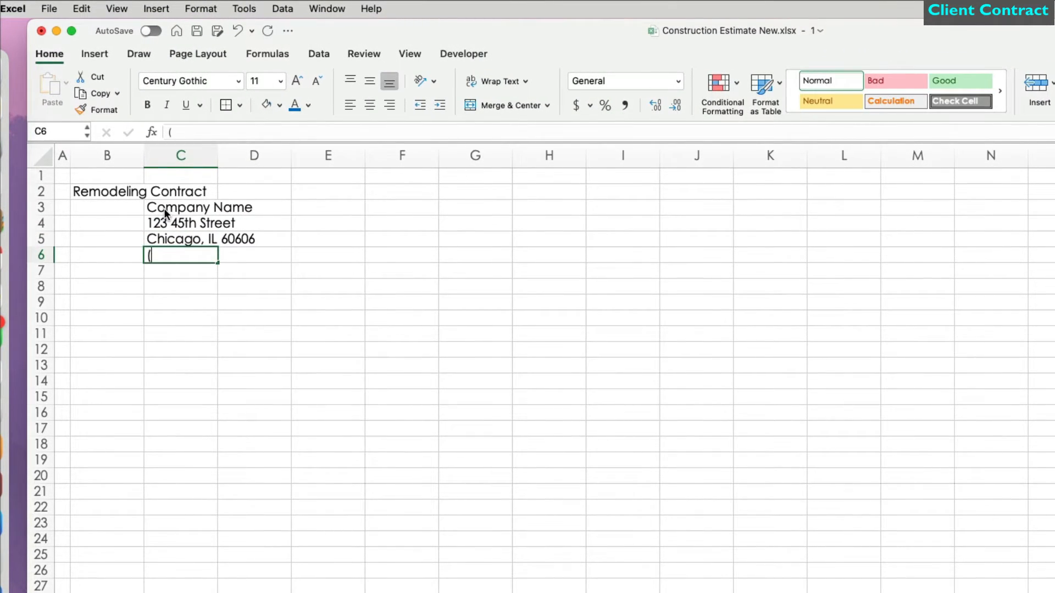
text(312) 555 -1234)
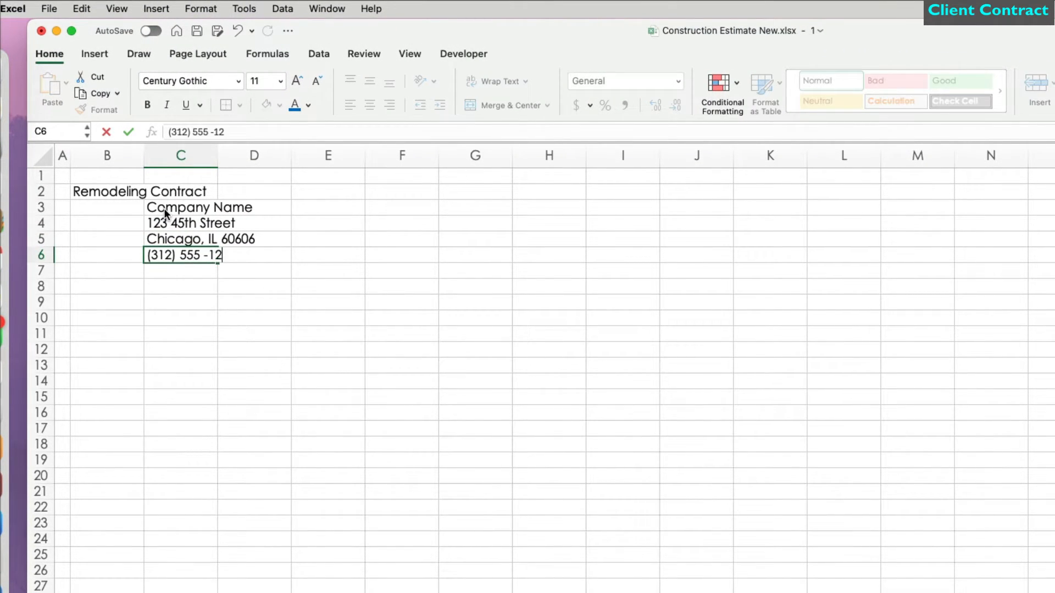
key(Return)
text(Company)
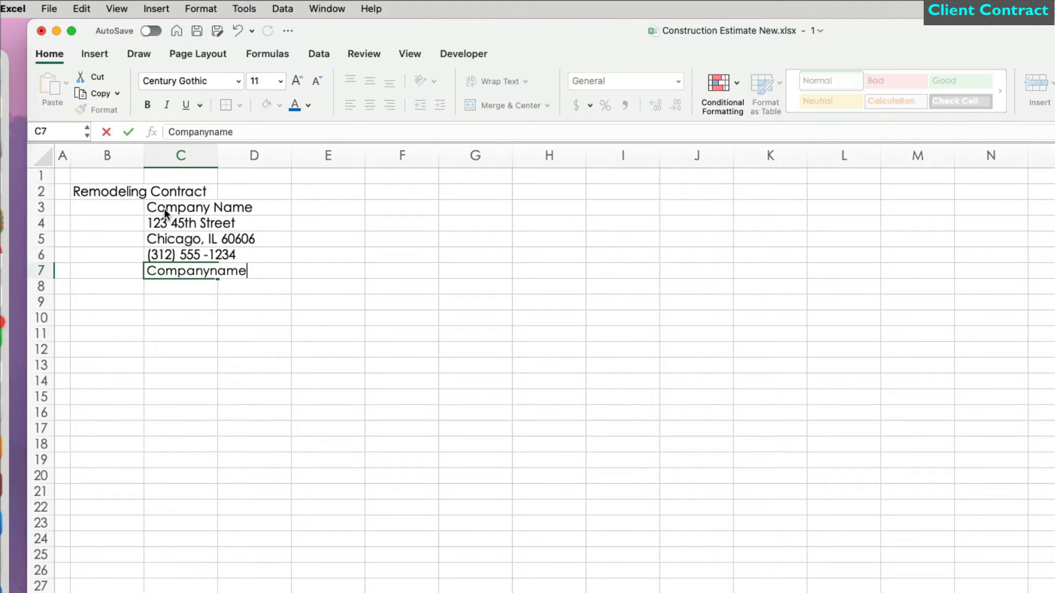
text(Name@gmail.com)
key(Return)
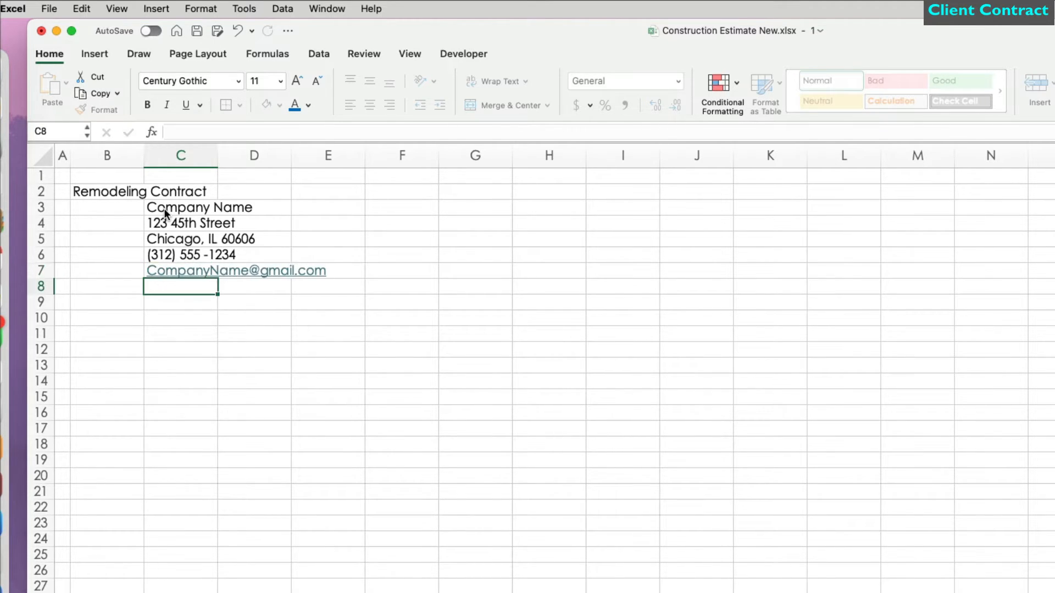
double_click(217, 155)
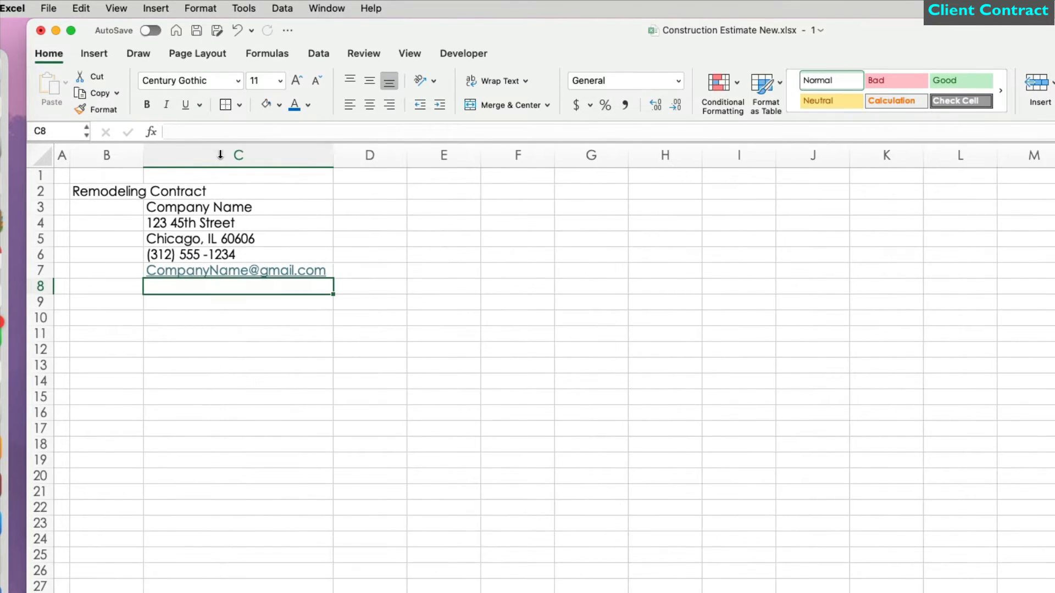
Step: Enter the labels 'Date:', 'Estimate #' and 'Project:' in D3:D5 and 'Scope of Work' in B10
click(378, 204)
text(Date:)
key(Return)
text(Estimate )
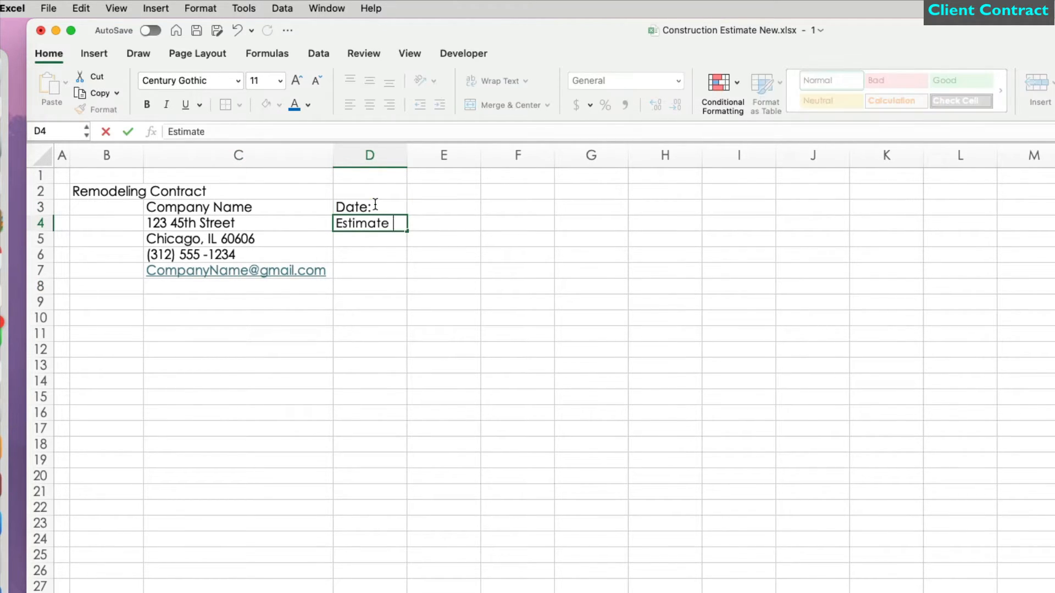
text(#)
key(Return)
text(Project:)
key(Return)
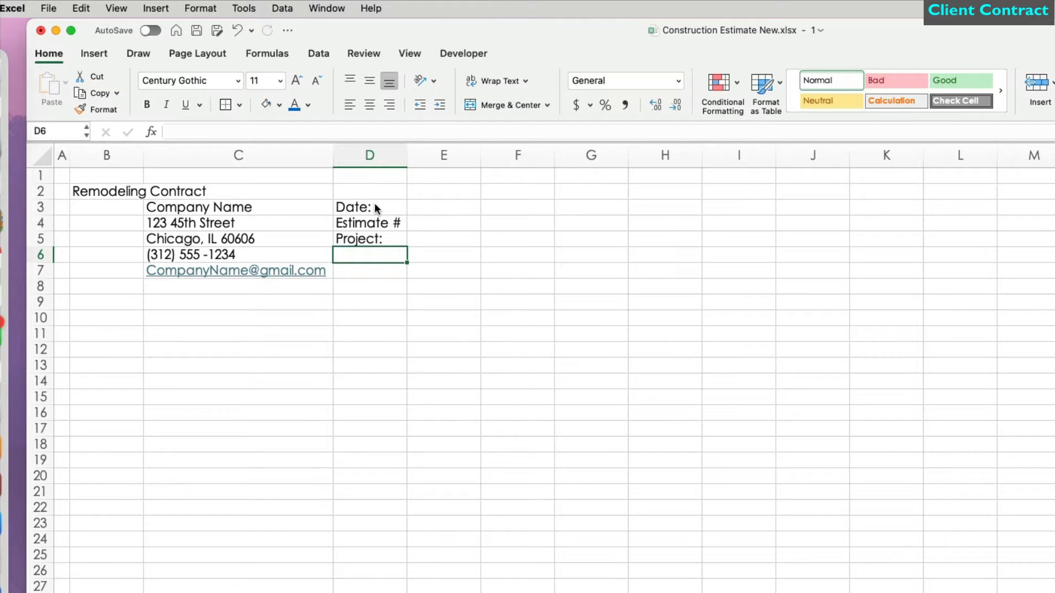
click(190, 317)
click(131, 322)
text(Scope of Work)
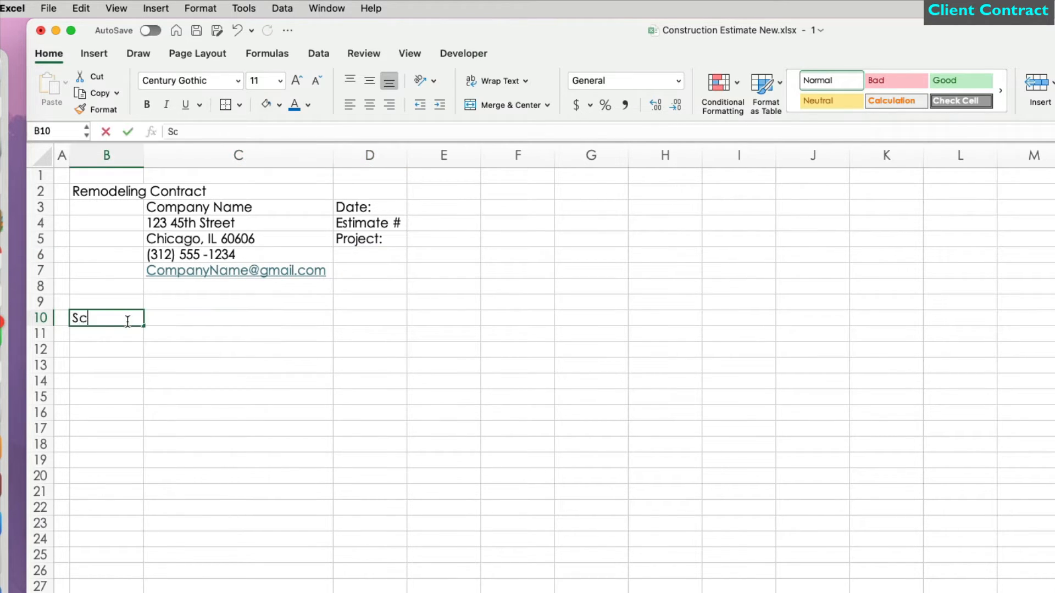
key(Return)
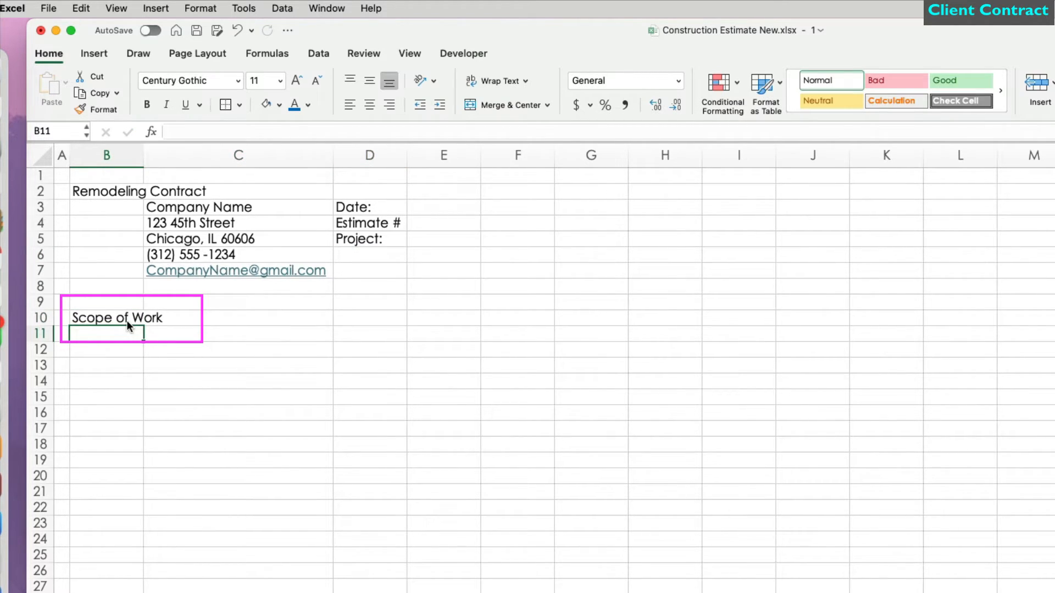
Step: Put =TODAY() in E3 with the long date format, showing April 21, 2025
click(450, 207)
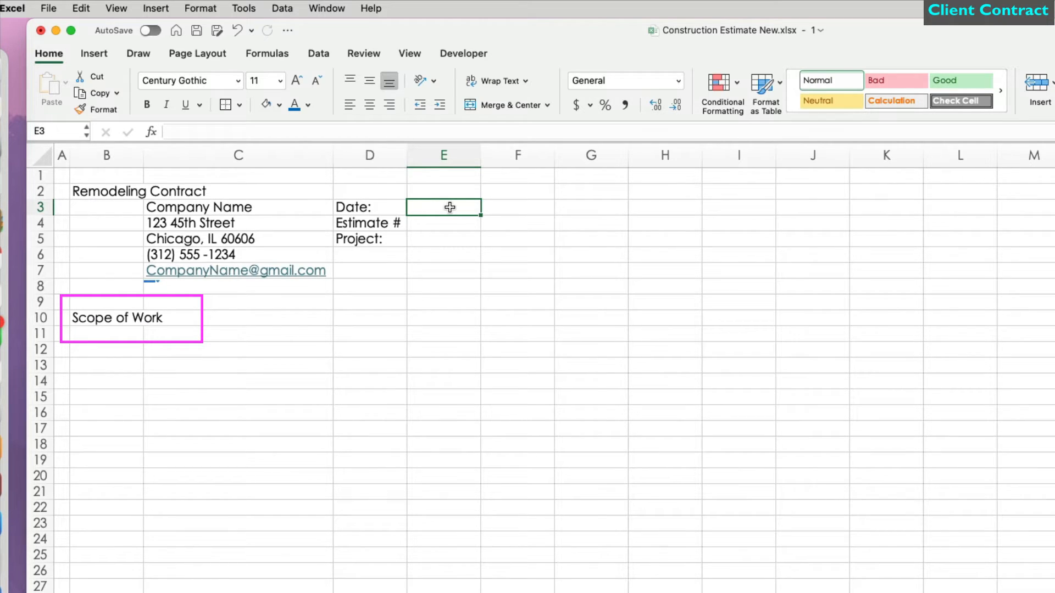
text(=today()
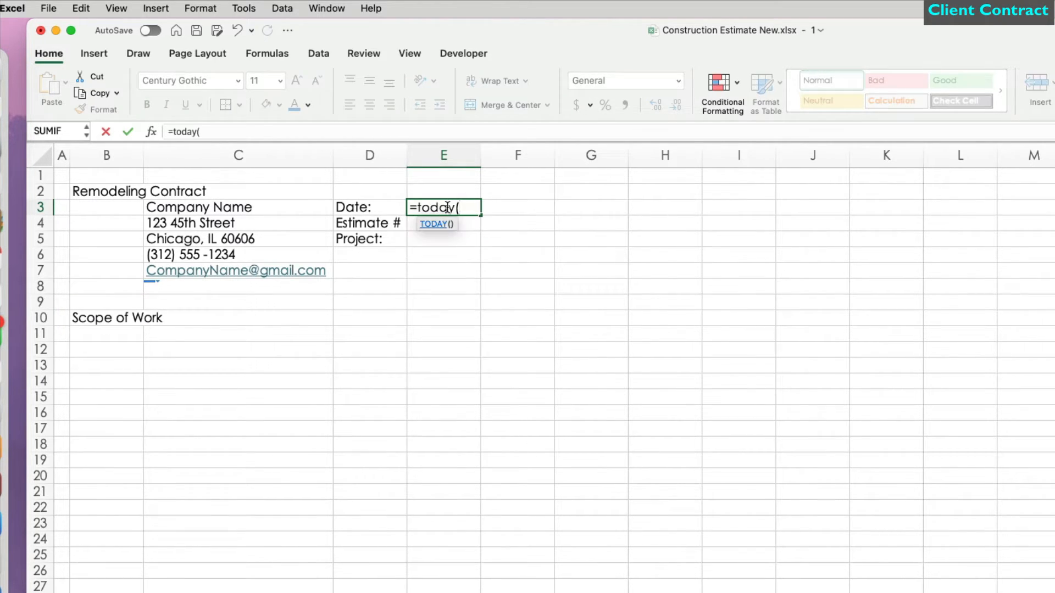
key(Return)
click(457, 207)
click(679, 81)
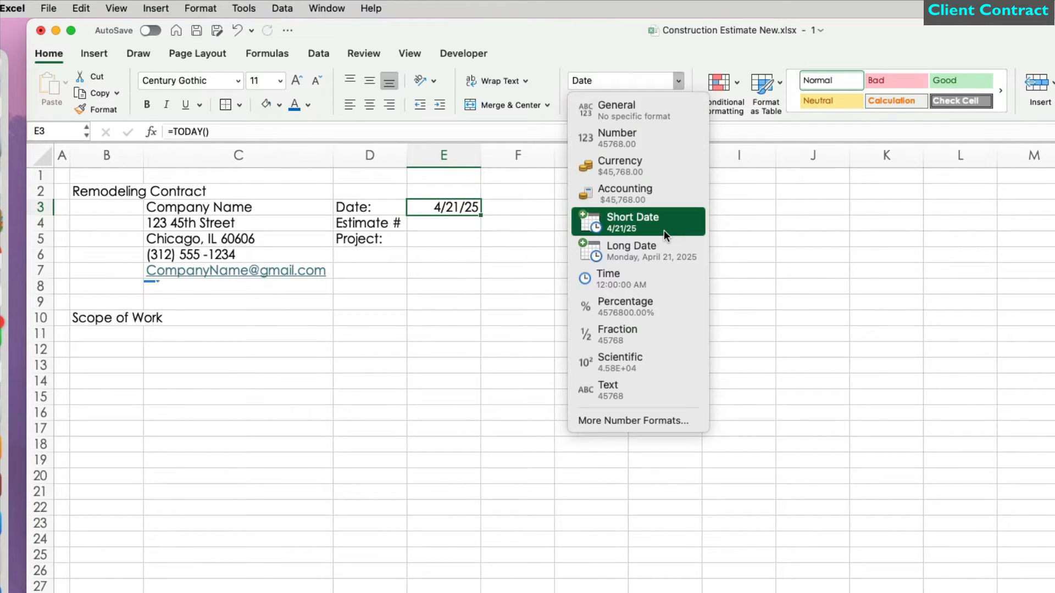
click(633, 421)
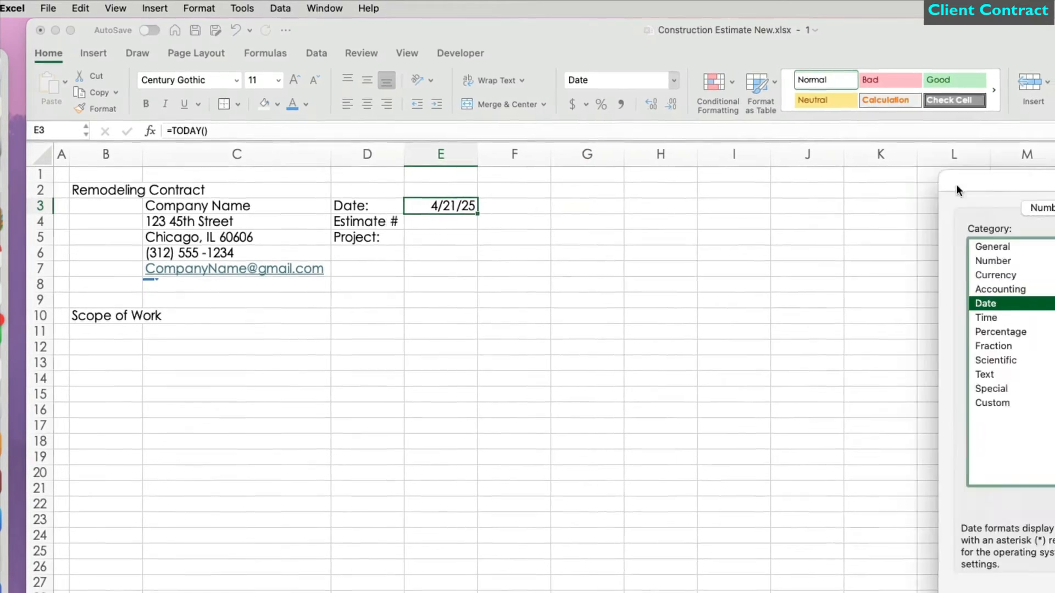
scroll(939, 308, down, 2)
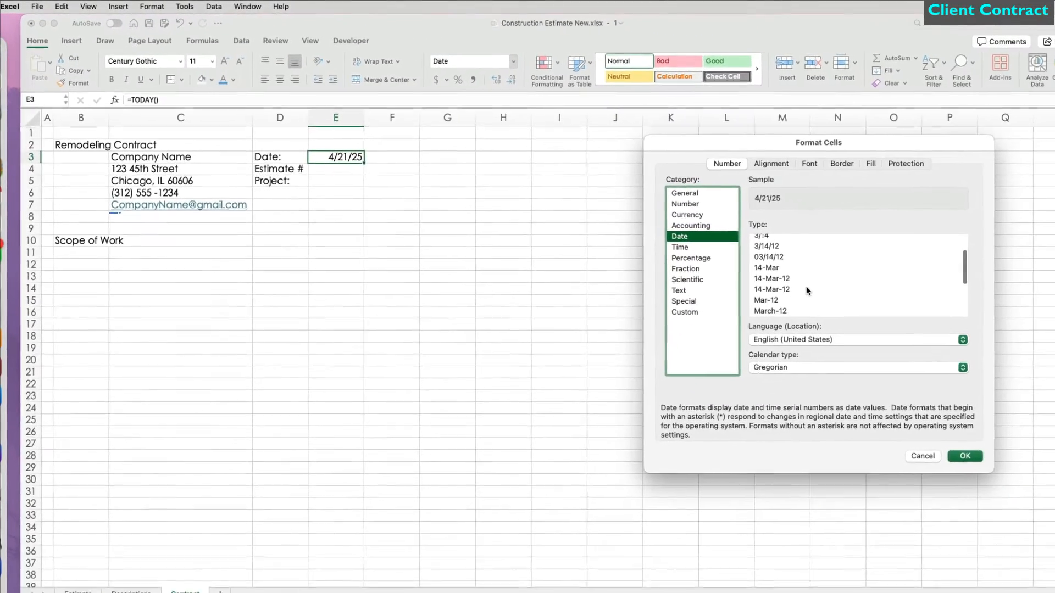
scroll(808, 290, down, 2)
click(807, 289)
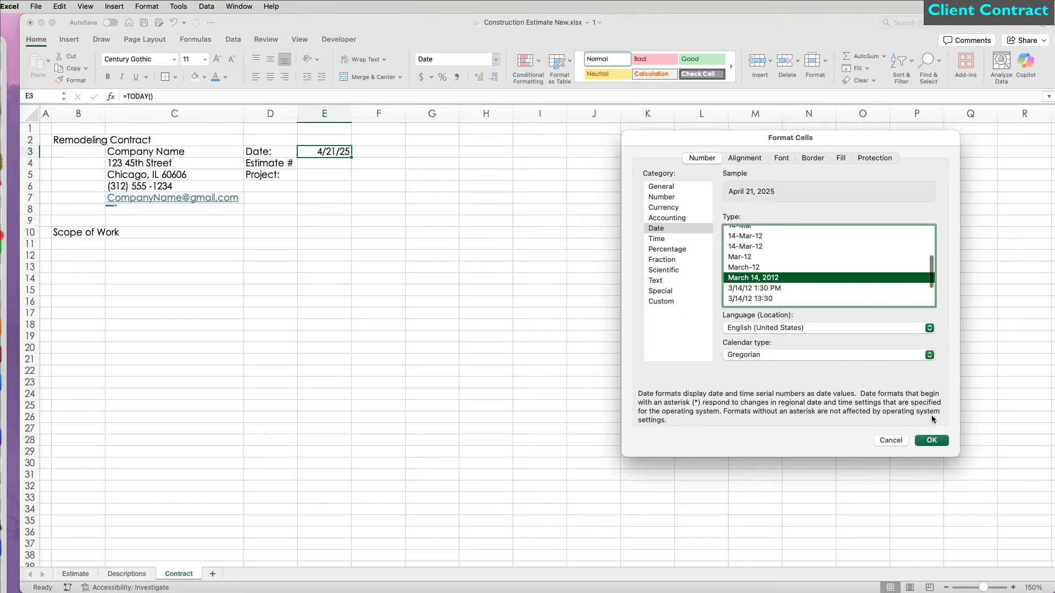
click(964, 456)
Step: Widen columns C–E, right-align the labels in D3:D5 and left-align values in E3:E6
click(340, 170)
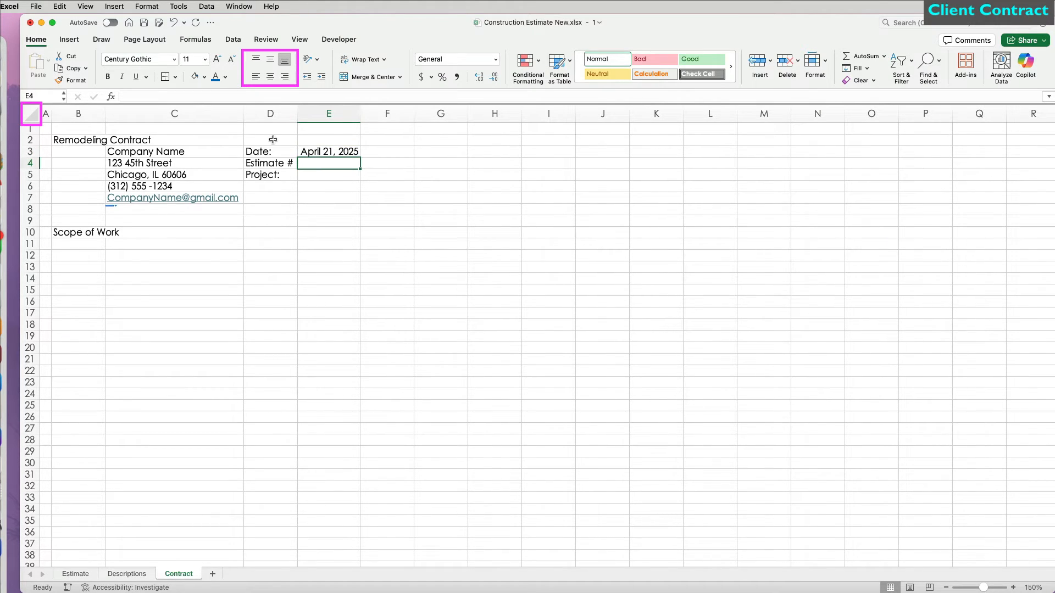
drag(220, 113, 499, 113)
click(417, 156)
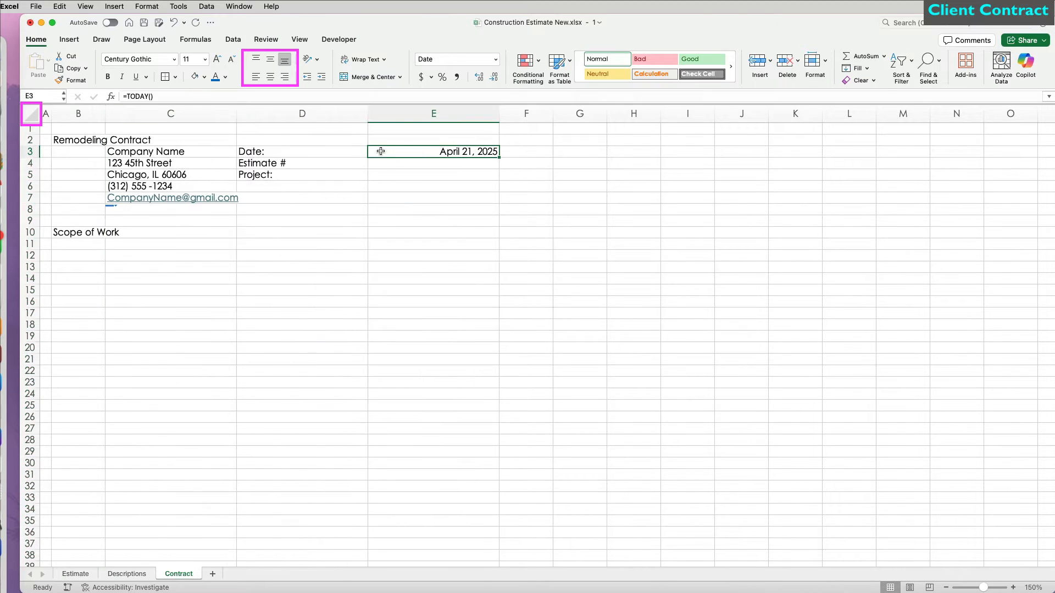
drag(302, 152, 302, 175)
click(284, 77)
drag(434, 151, 460, 184)
click(255, 76)
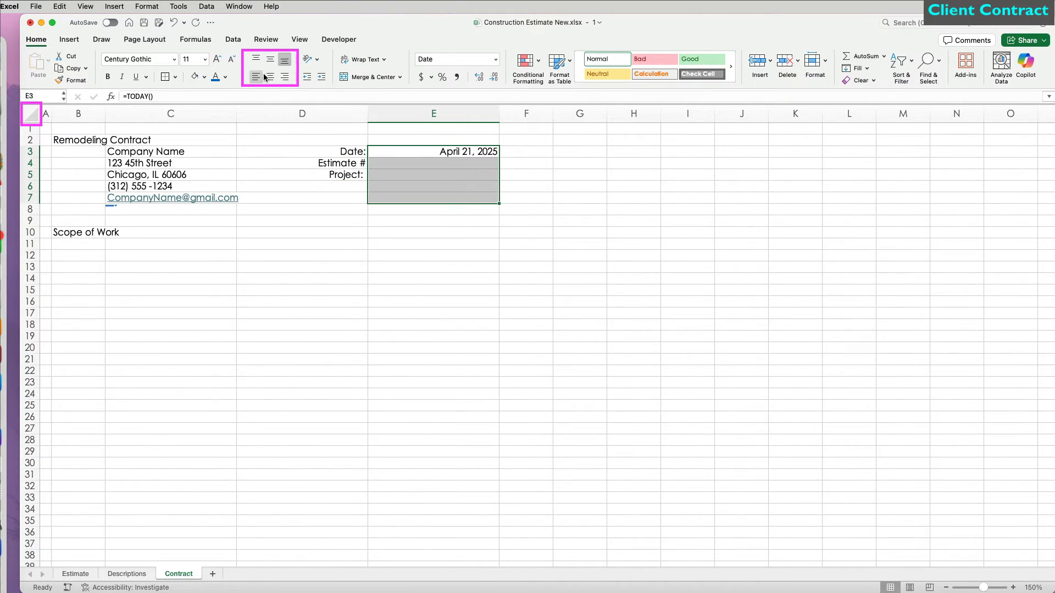
click(347, 215)
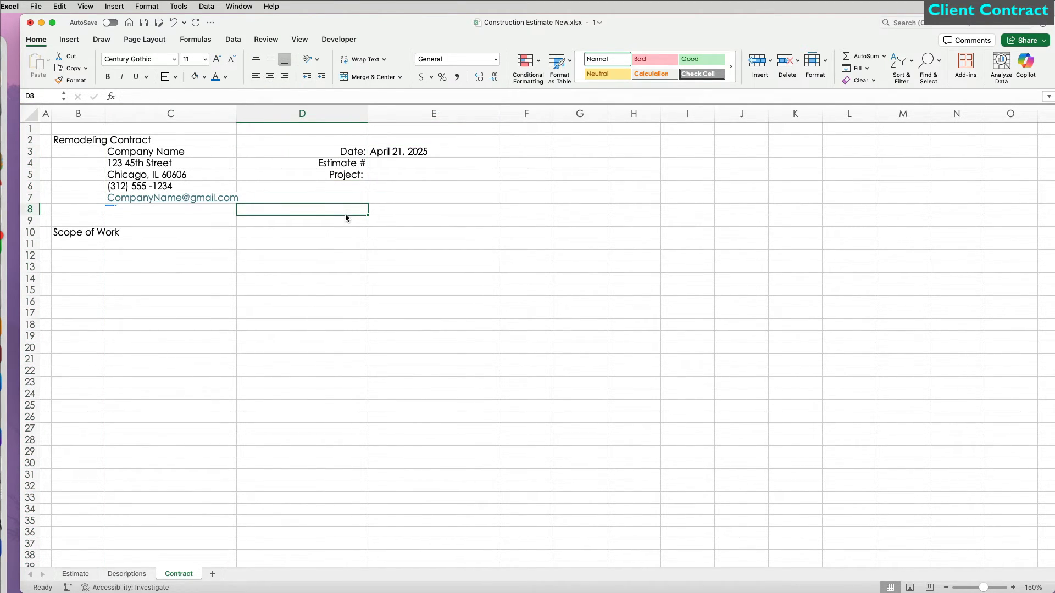
Step: Link E5 to the Estimate sheet's project name, then enter address 321 Park Ave, city and client phone
click(412, 172)
text(=)
click(75, 573)
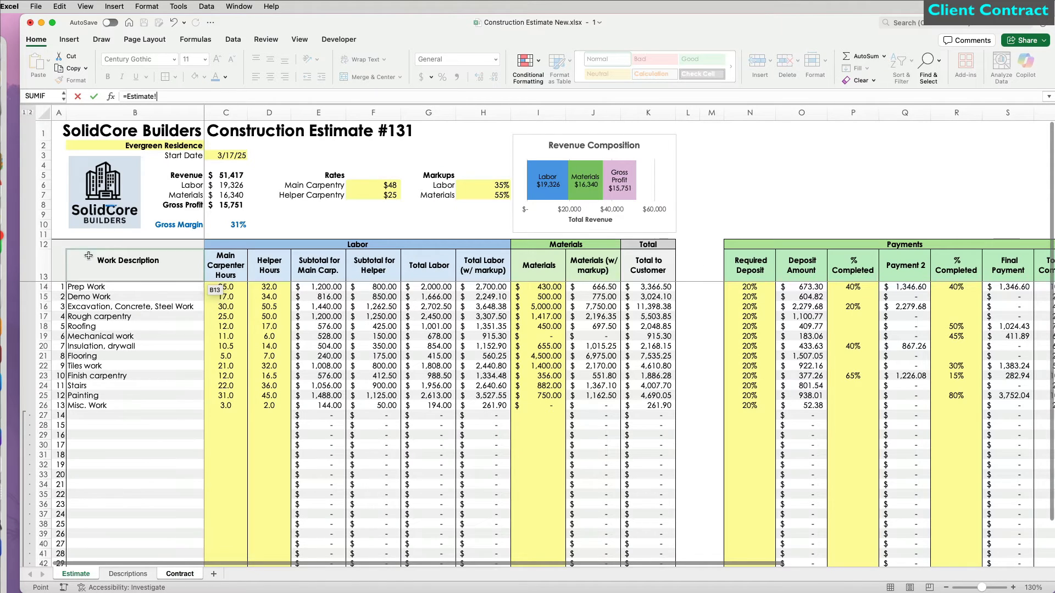
click(159, 147)
key(Return)
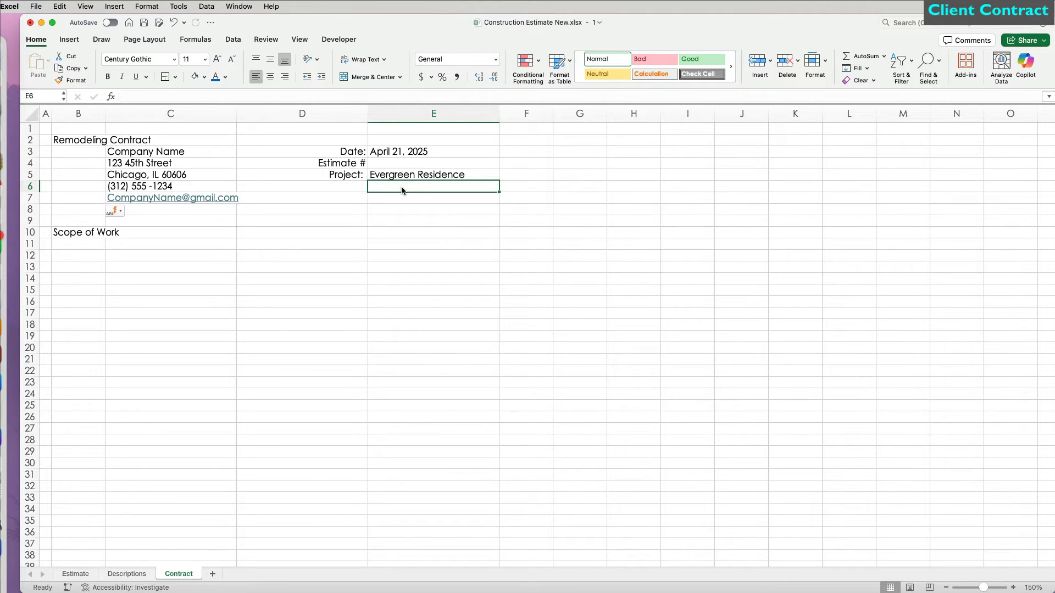
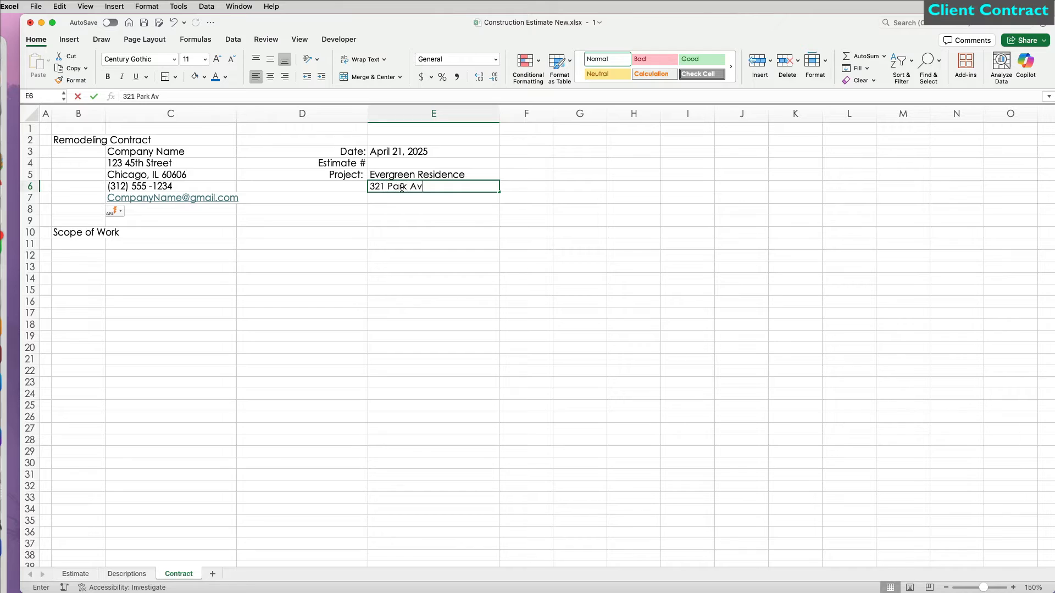
key(Return)
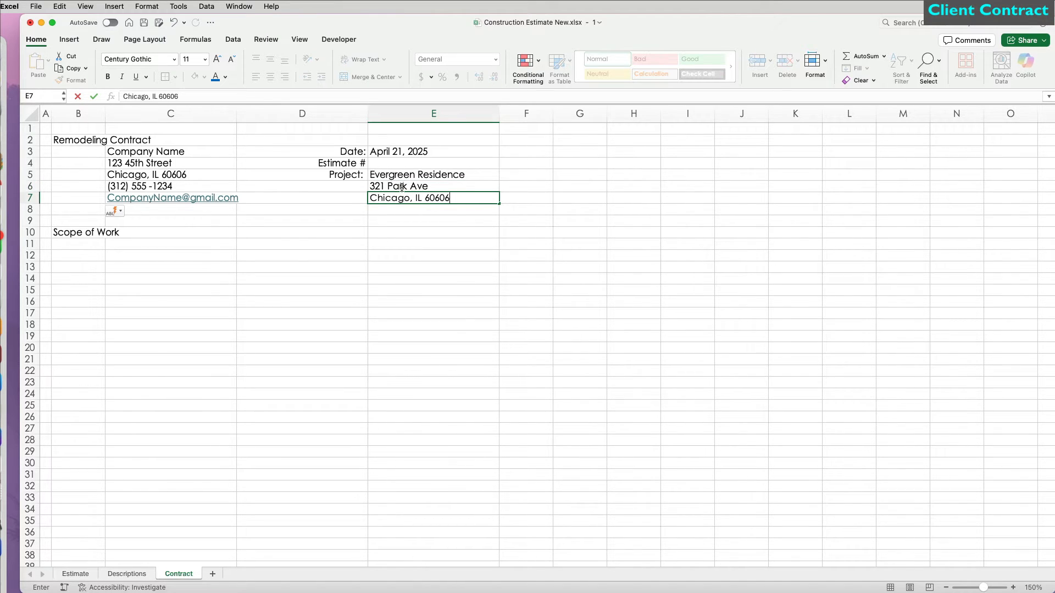
key(Return)
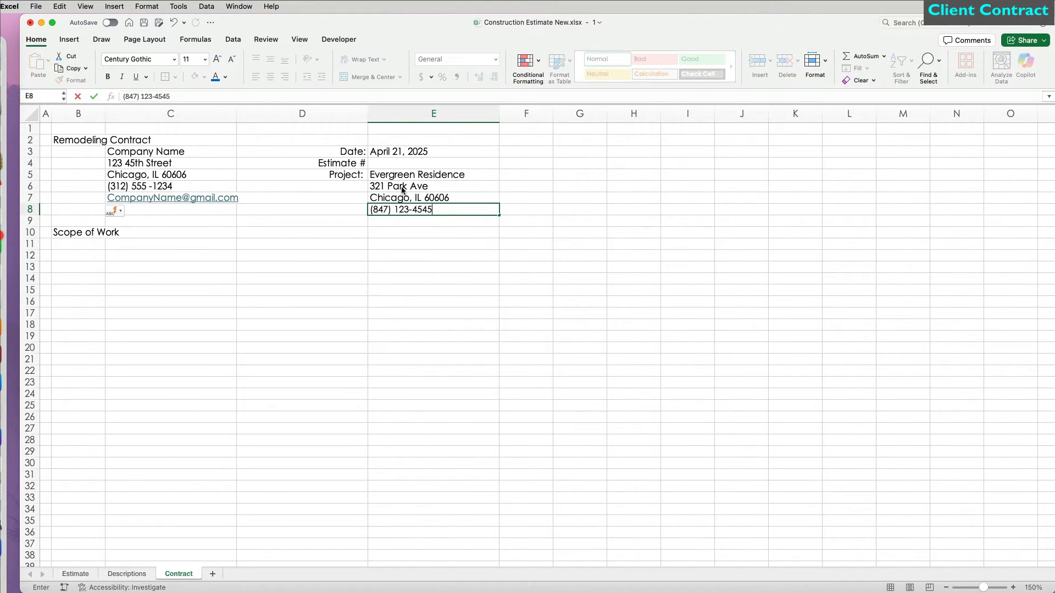
key(Return)
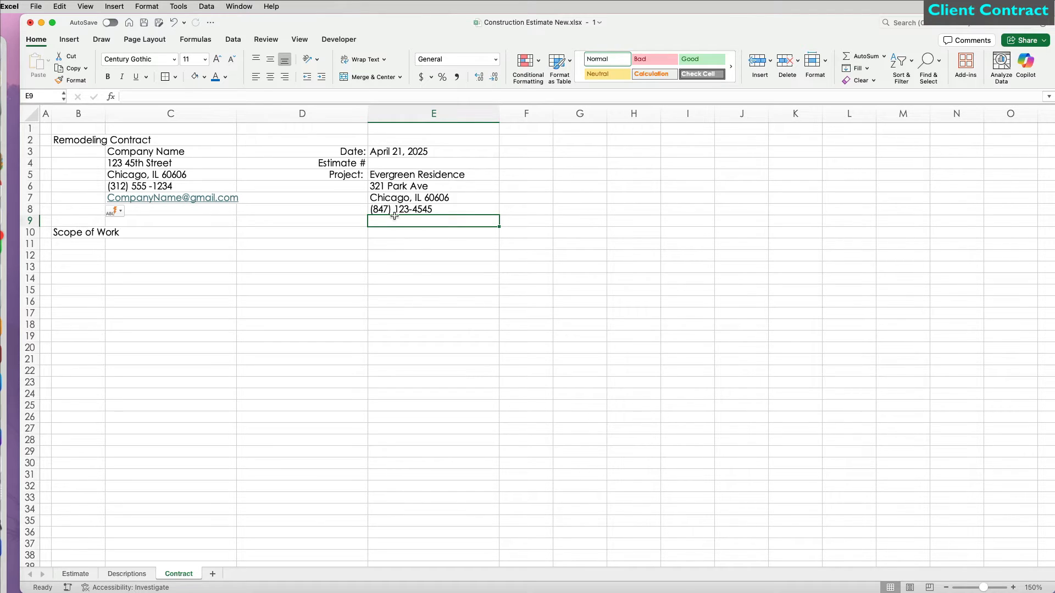
Step: Make the B2:E2 title bold, merged and centred, at font size 36
drag(81, 139, 436, 140)
click(112, 78)
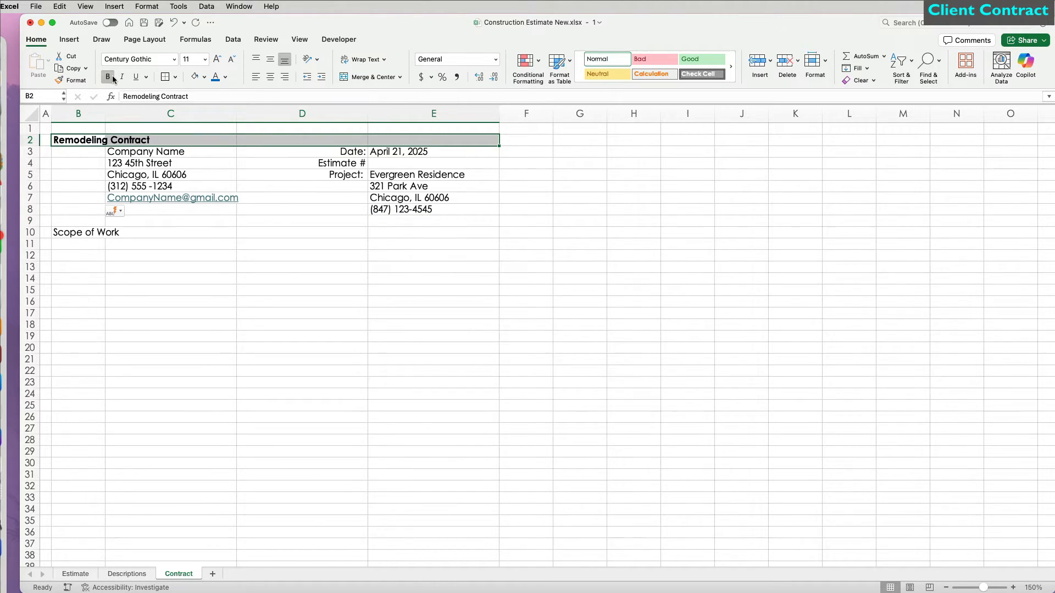
click(270, 77)
click(370, 77)
click(217, 59)
click(217, 59)
click(217, 59)
click(217, 58)
click(217, 59)
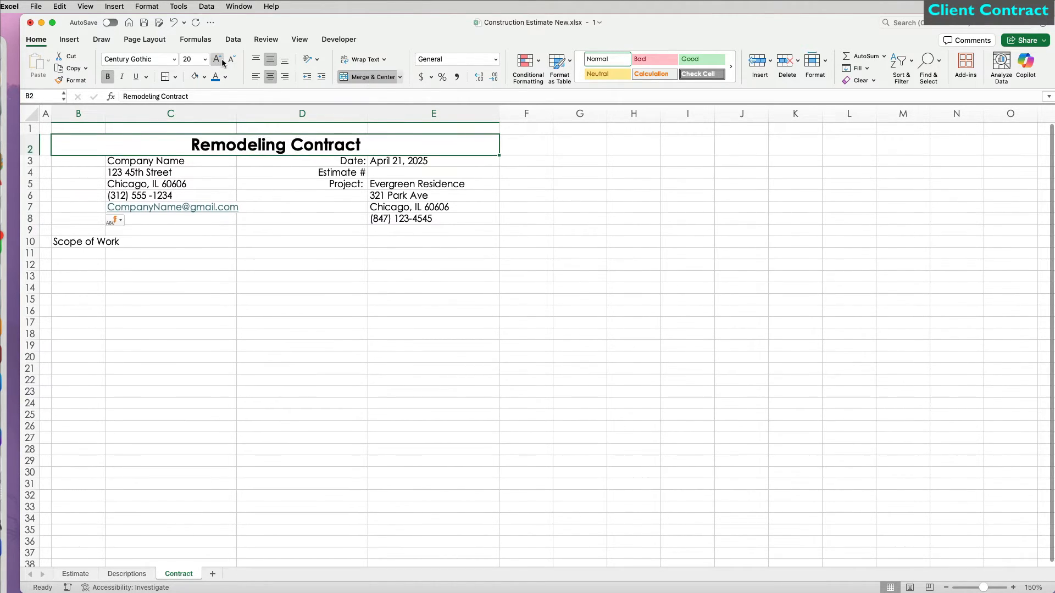
click(222, 59)
click(222, 58)
click(222, 58)
click(222, 58)
click(222, 58)
Step: Fill the whole sheet white to hide gridlines and give the title banner a light-blue fill
click(34, 107)
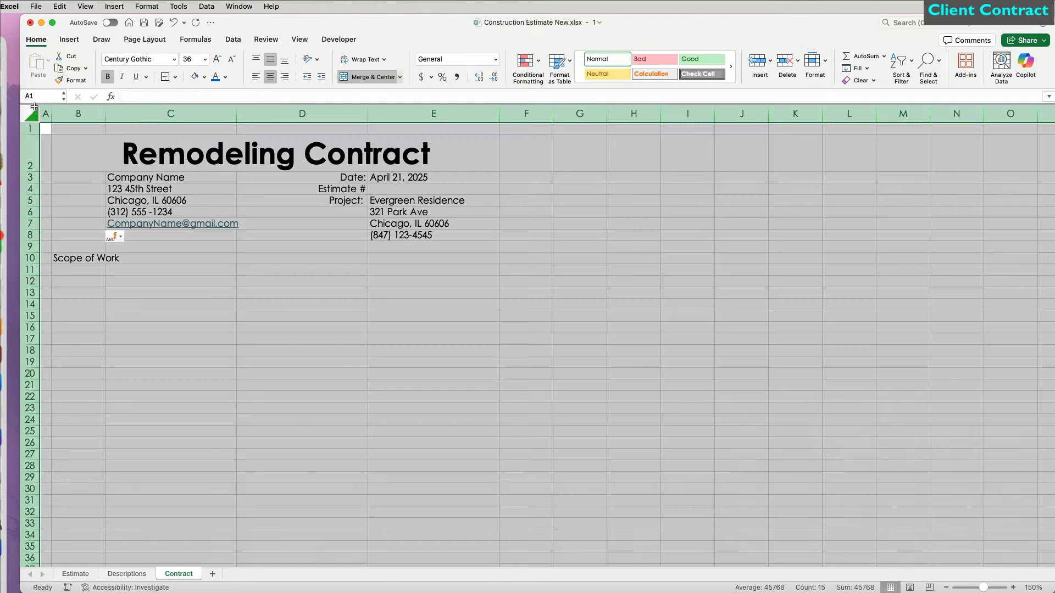
click(205, 77)
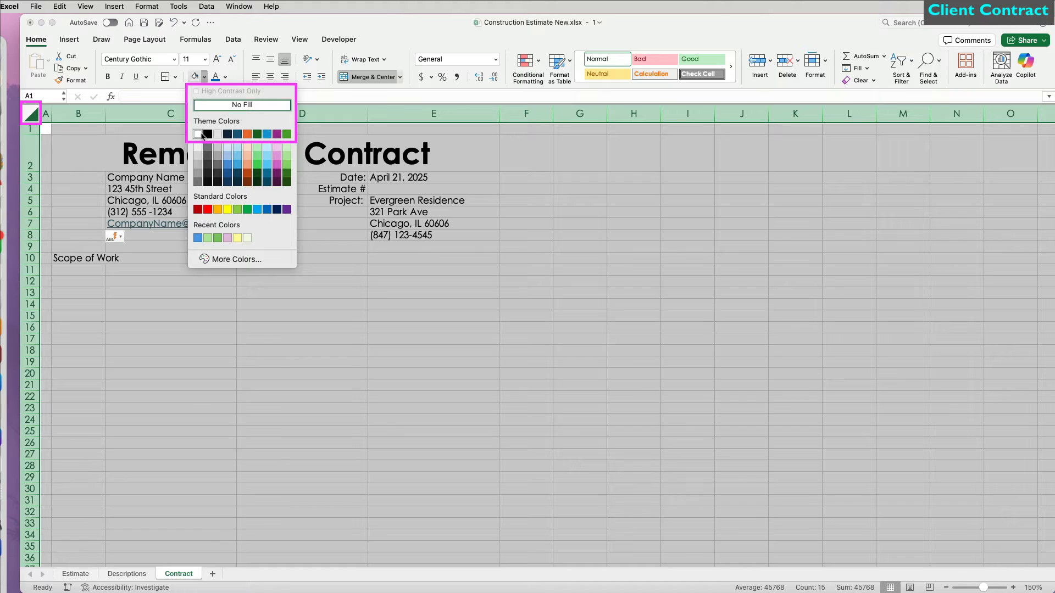
click(202, 136)
click(202, 137)
click(206, 77)
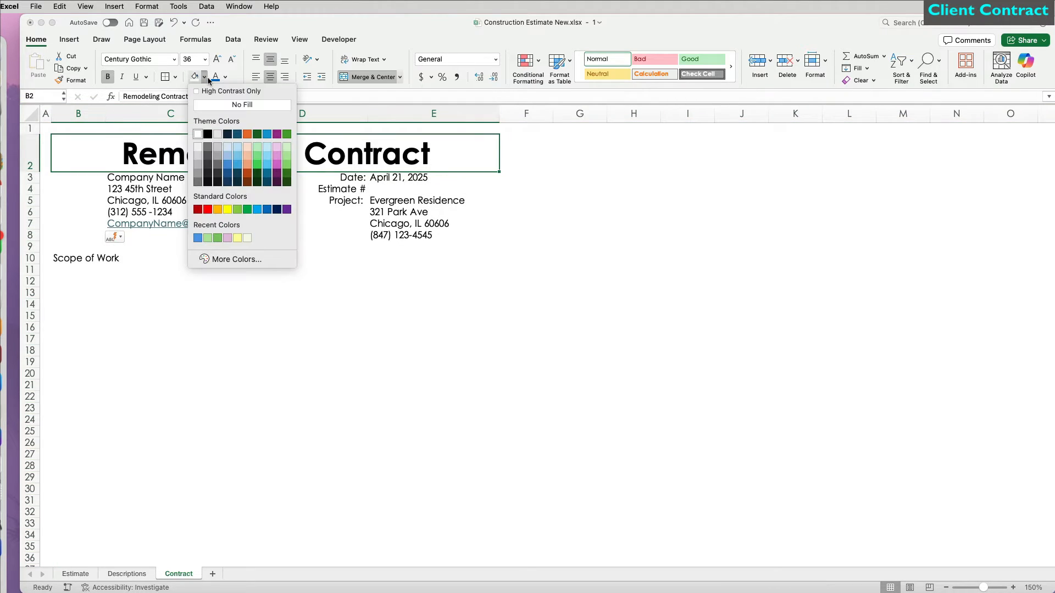
click(231, 147)
click(174, 303)
Step: Link C3 to SolidCore Builders on the Estimate sheet at size 20, fitting row 3 and column C, middle-aligned
click(134, 177)
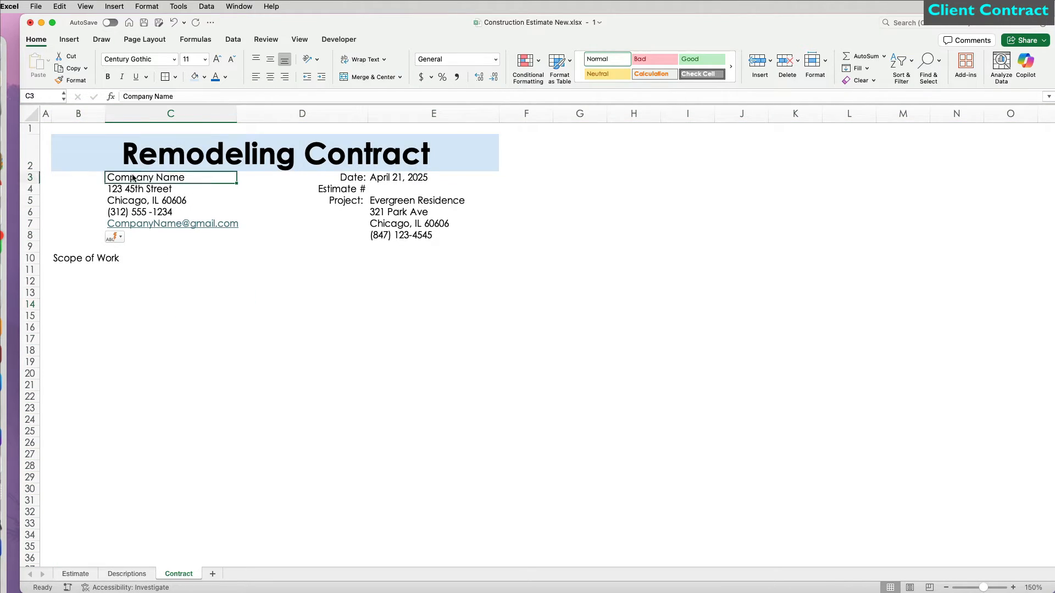
text(=)
click(75, 573)
click(91, 102)
key(Return)
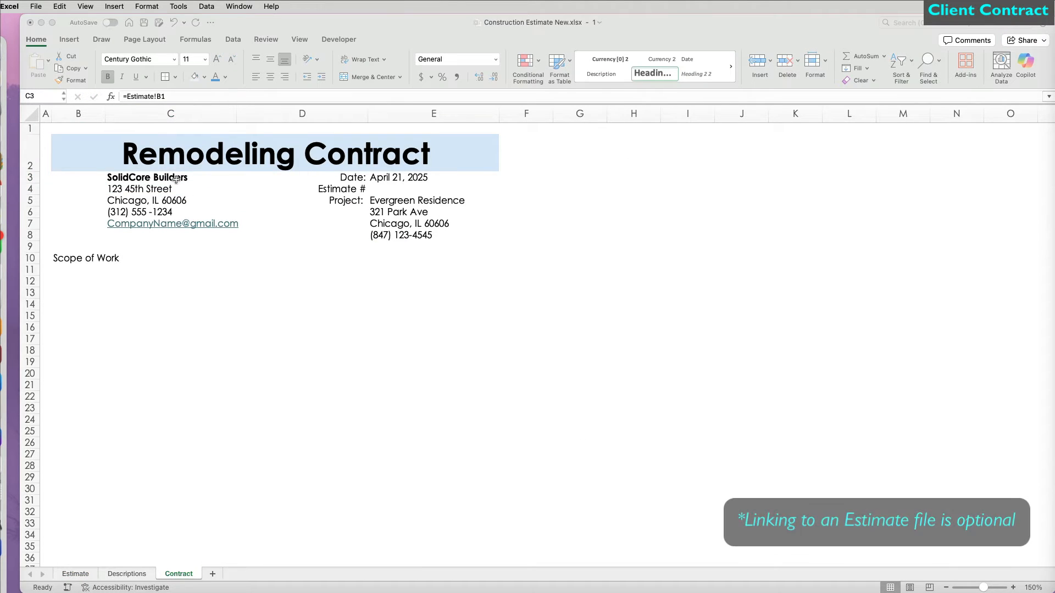
click(217, 59)
click(217, 60)
click(217, 60)
click(217, 59)
click(217, 59)
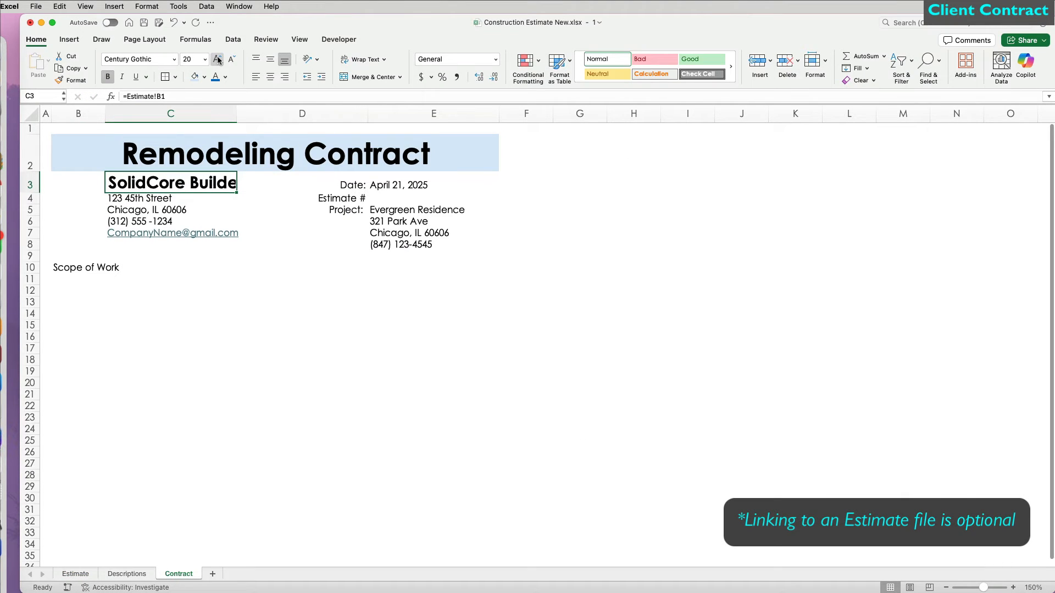
drag(40, 194, 41, 204)
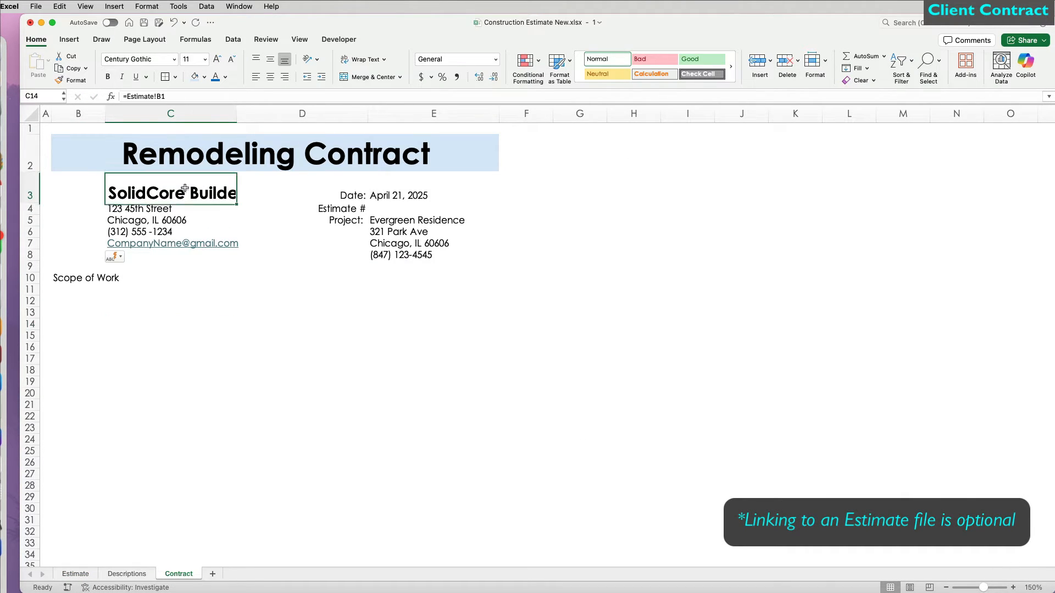
double_click(237, 114)
click(270, 59)
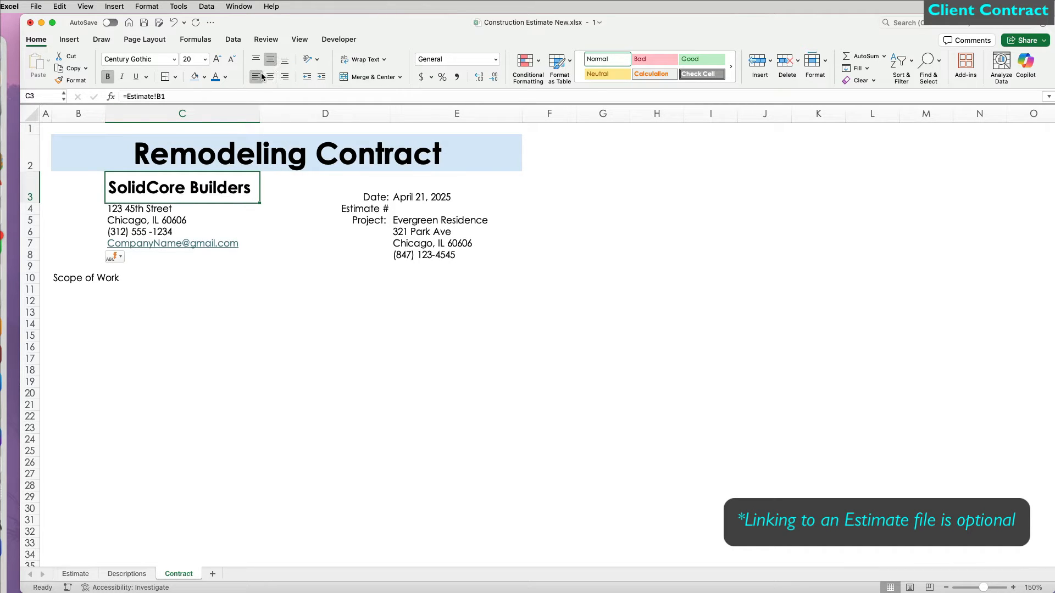
click(183, 290)
Step: Make the Date, Estimate # and Project labels bold blue and enter estimate number 131
drag(375, 196, 376, 222)
key(super+b)
click(215, 77)
click(329, 336)
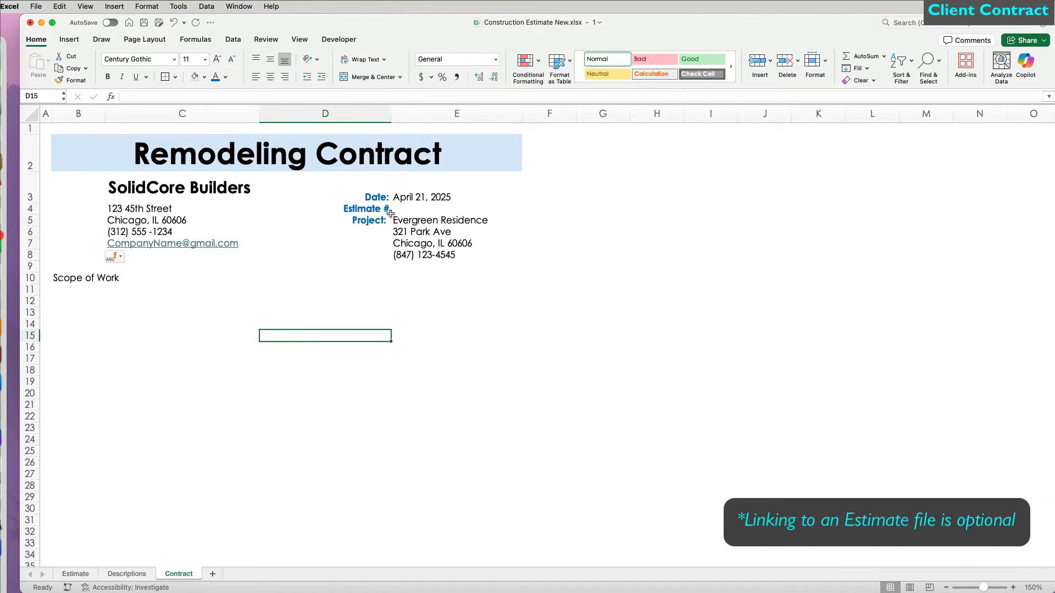
click(414, 211)
text(131)
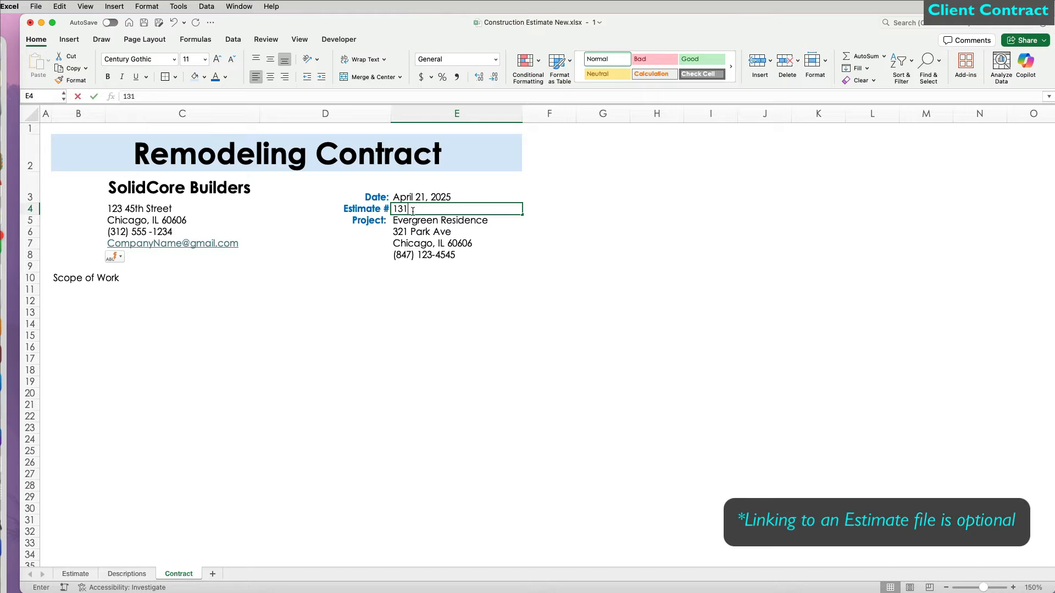
key(Return)
Step: Drag rows 4 to 9 taller to loosen their spacing
mouse_move(31, 209)
mouse_down()
mouse_move(31, 283)
mouse_move(32, 212)
mouse_up()
click(32, 282)
drag(32, 275, 33, 269)
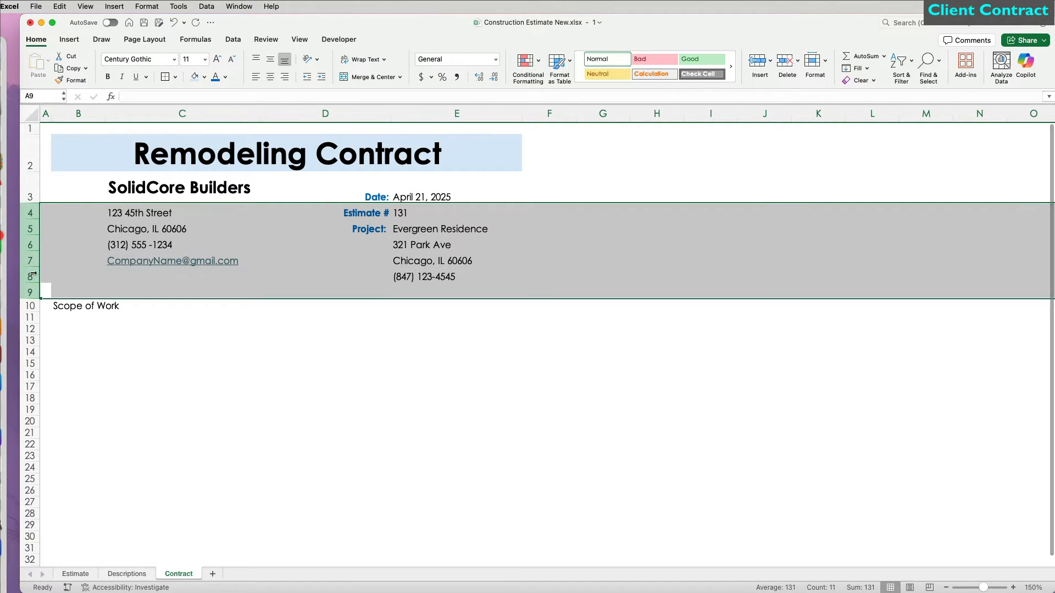
click(62, 333)
Step: Bold Scope of Work and add a bold note 'Estimat of All Labor & Material Changes' merged across D10:E10
click(63, 309)
key(super+b)
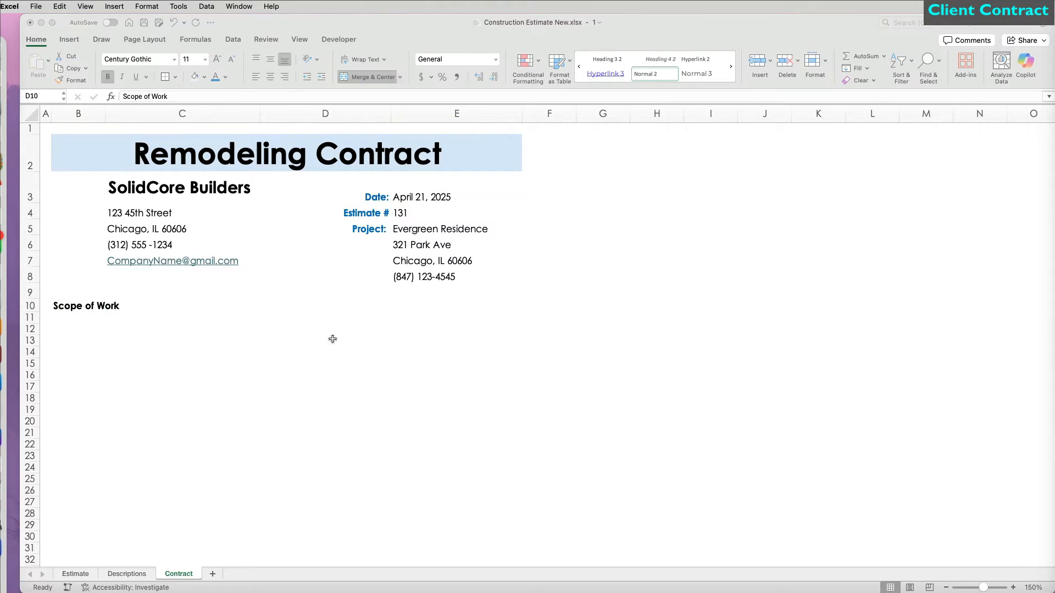
click(333, 299)
text(Estima)
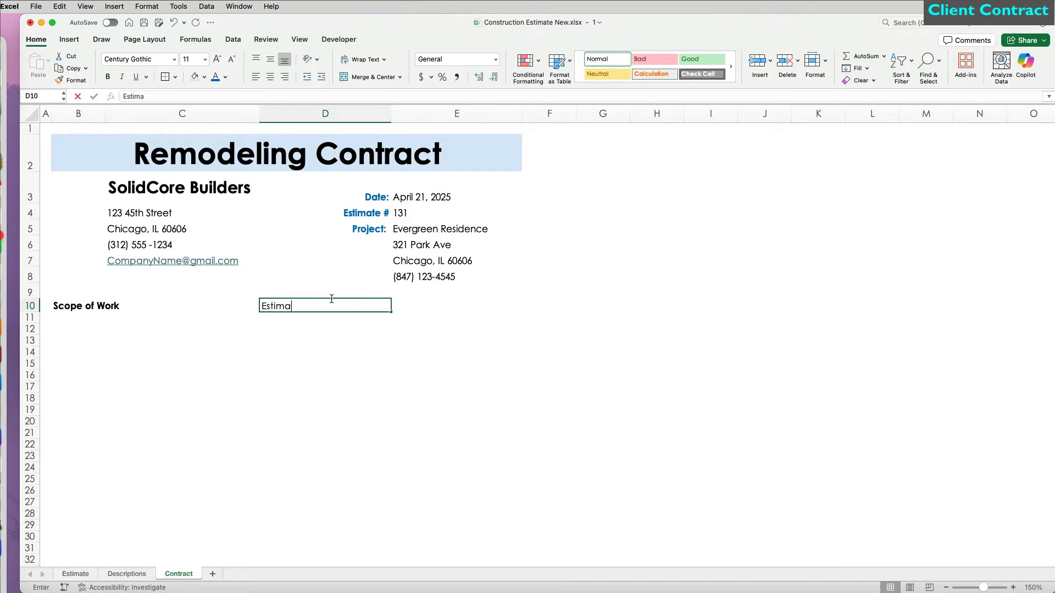
text(t of All Labor & Material Changes)
key(Return)
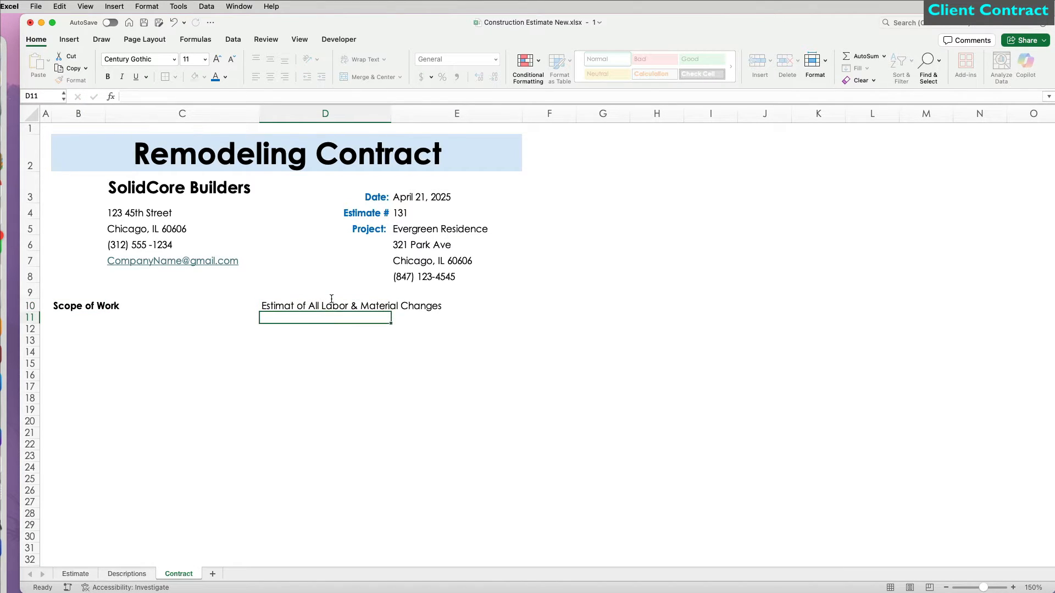
drag(332, 302, 478, 306)
click(365, 78)
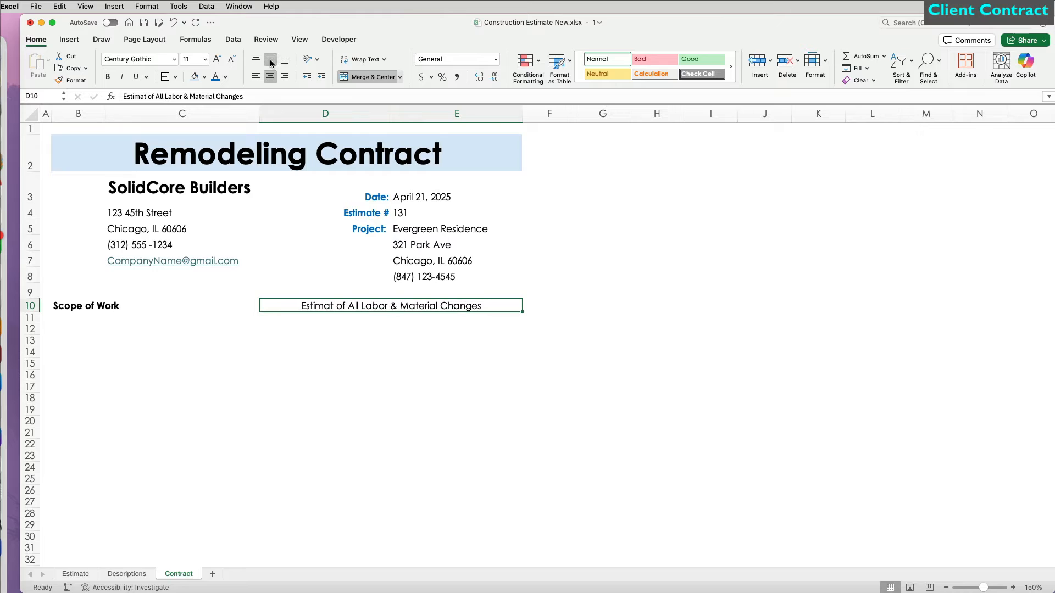
key(super+b)
Step: Enlarge Scope of Work, make row 10 taller with a light-blue fill and middle-aligned text
click(83, 306)
click(217, 59)
click(217, 60)
click(217, 59)
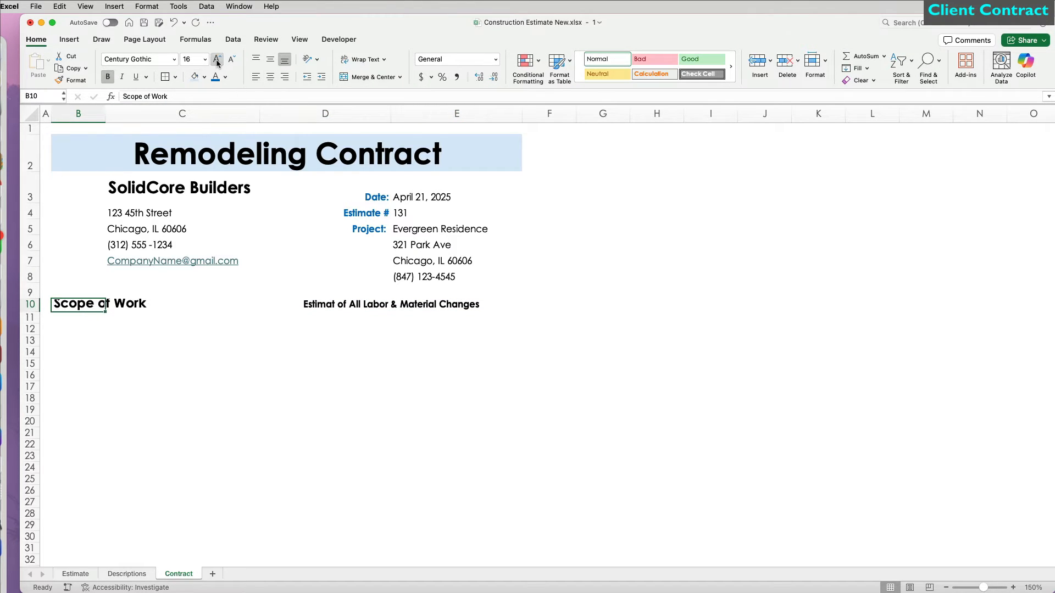
drag(39, 317, 494, 321)
click(29, 159)
click(194, 77)
click(214, 370)
click(30, 317)
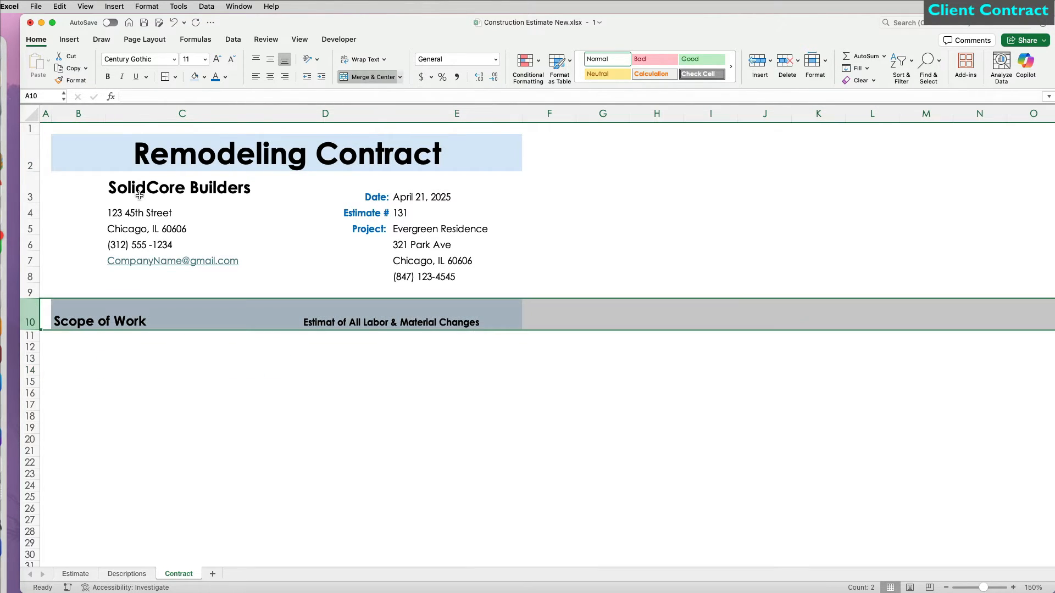
click(270, 58)
click(271, 381)
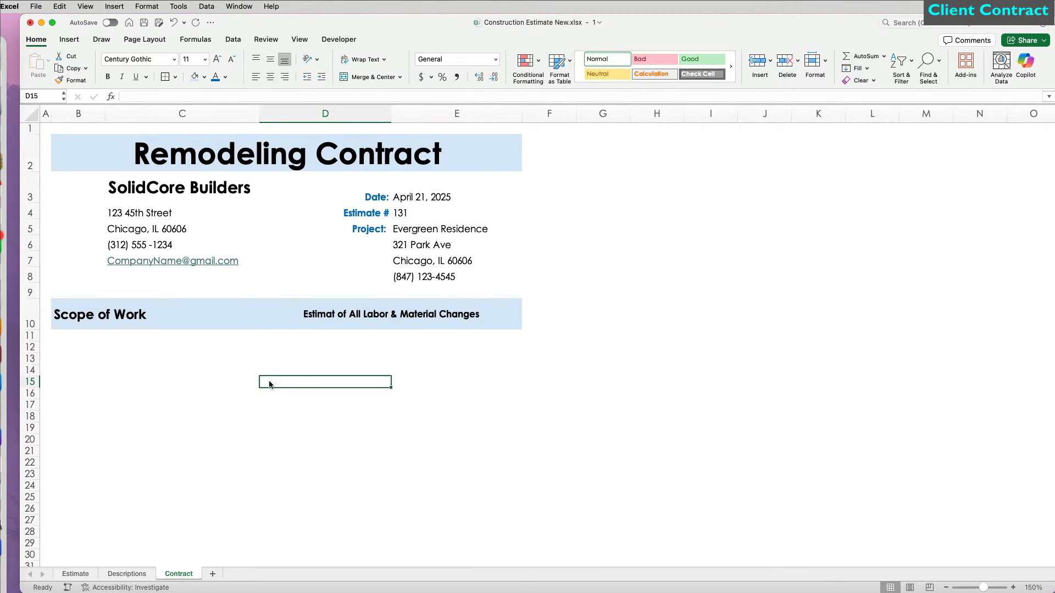
Step: Copy the SolidCore logo from the Estimate sheet beside the Contract company details and widen column B to fit
click(76, 573)
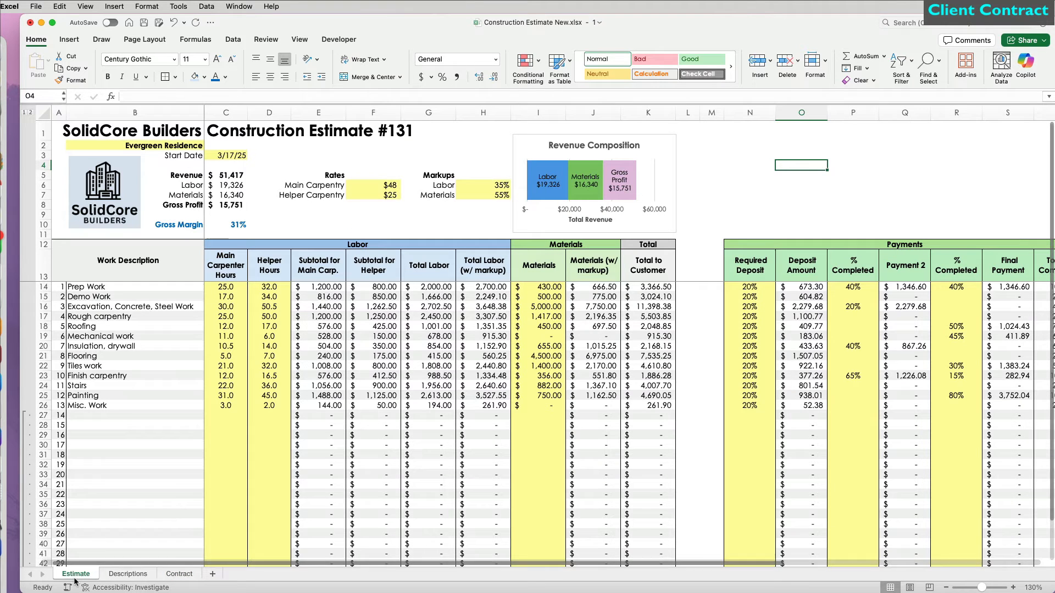
click(117, 224)
key(cmd+c)
click(179, 573)
click(201, 471)
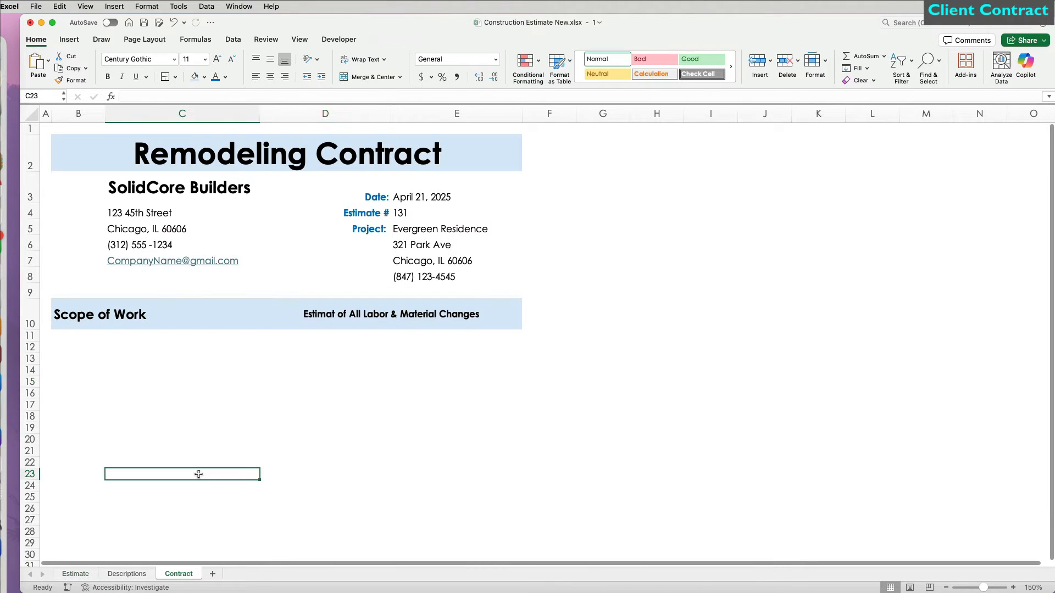
key(cmd+v)
drag(163, 481, 108, 195)
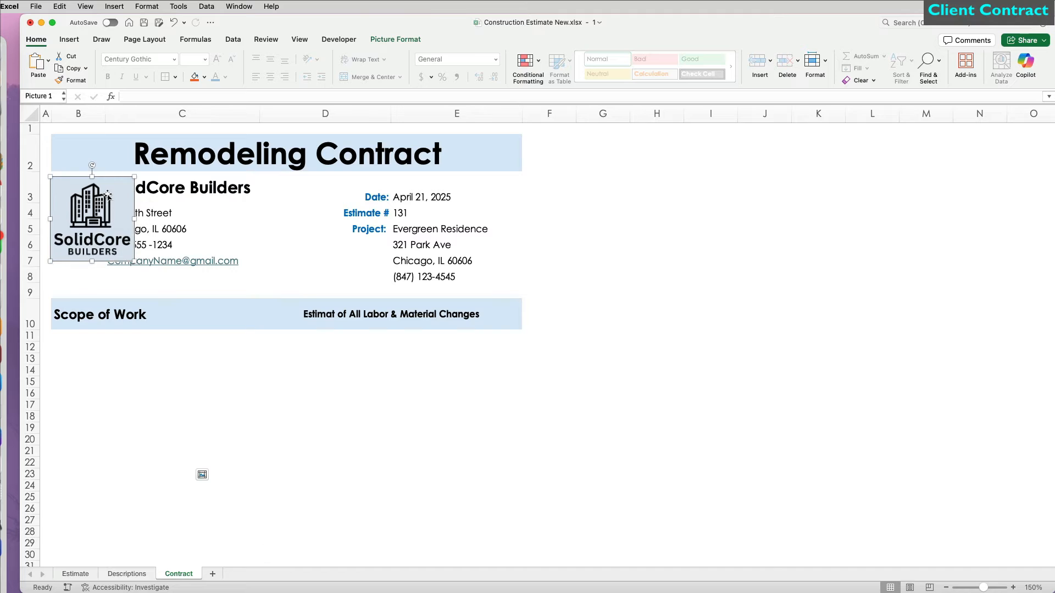
drag(105, 110, 144, 110)
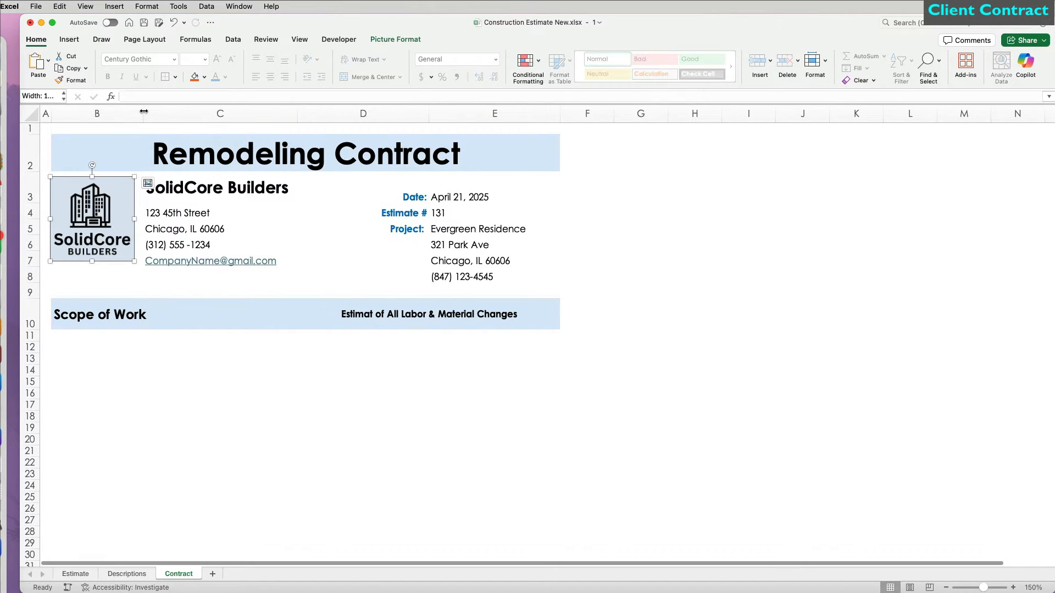
Step: Format Painter column A's narrow width onto column F
click(607, 114)
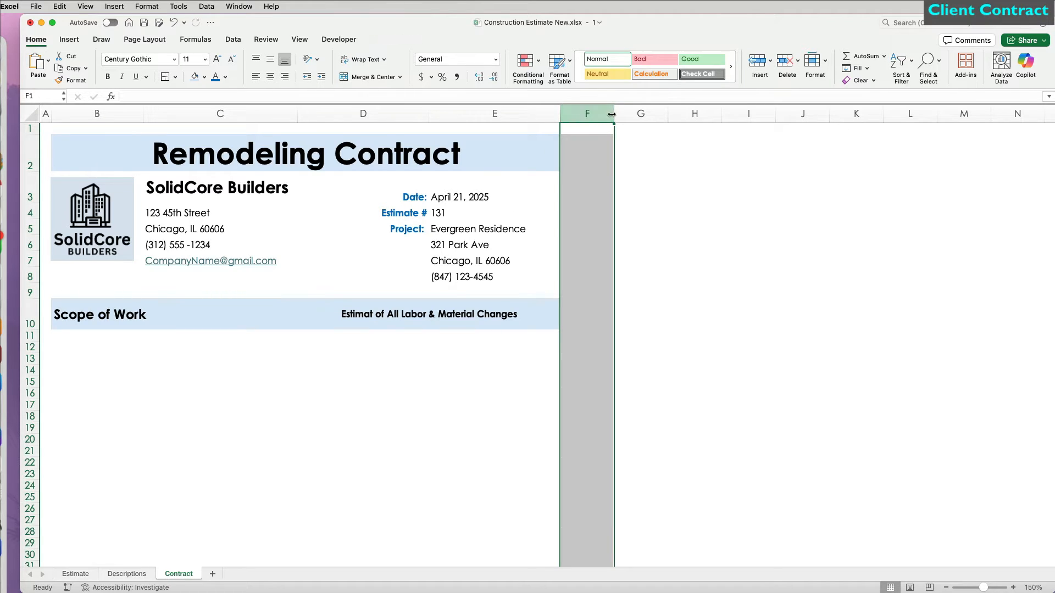
click(47, 115)
click(71, 80)
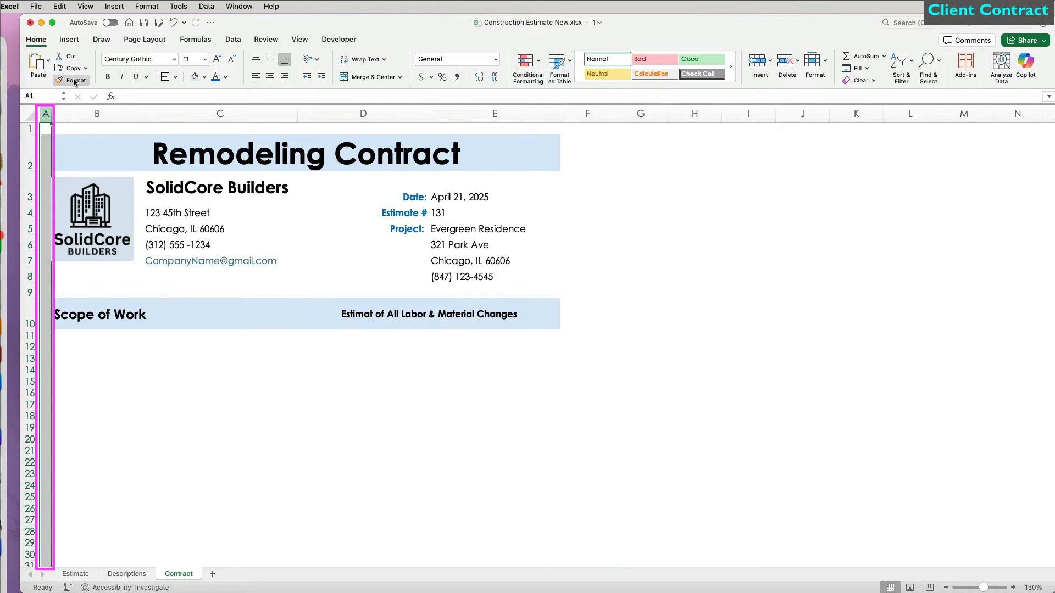
click(583, 114)
click(603, 233)
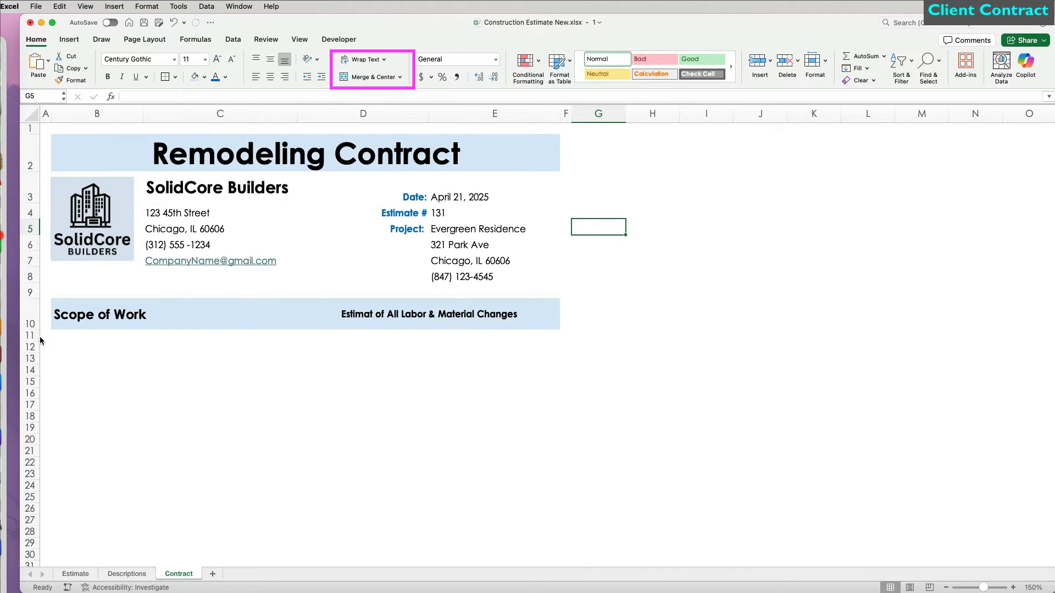
Step: Merge B11:E11 into a single cell
drag(58, 336, 516, 339)
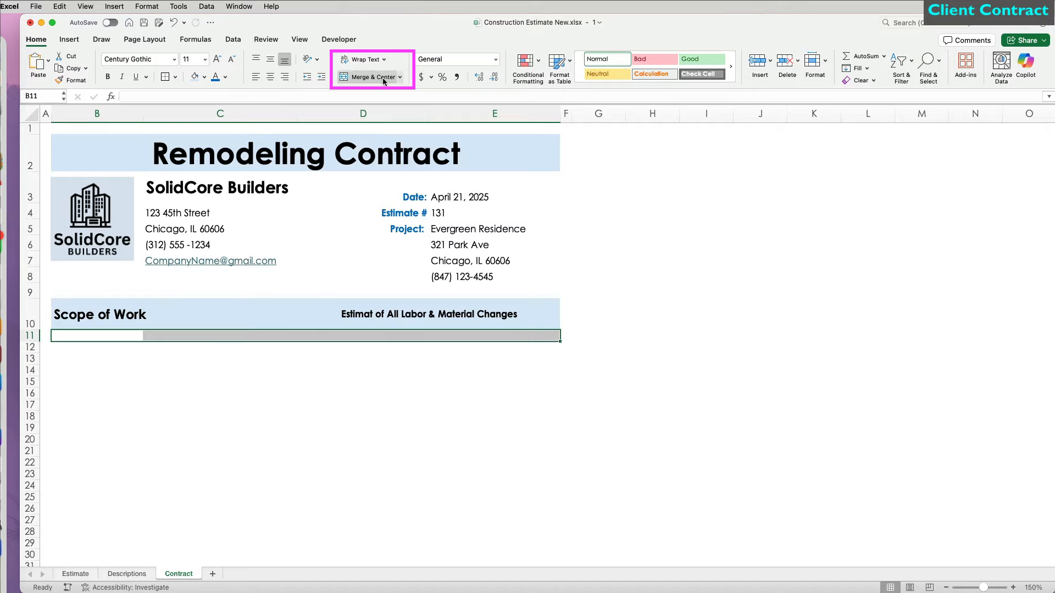
click(362, 77)
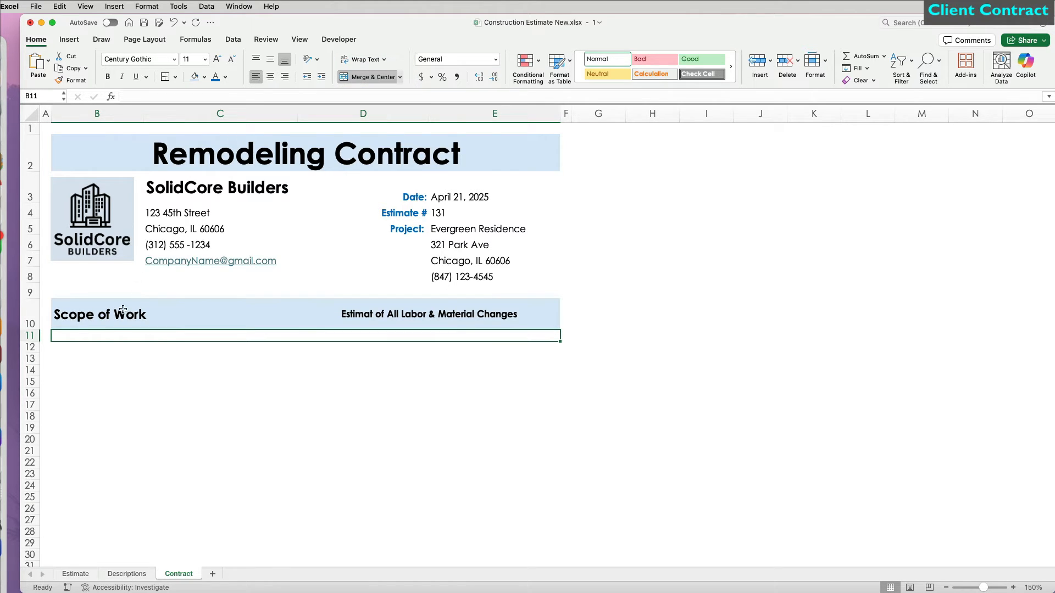
click(29, 336)
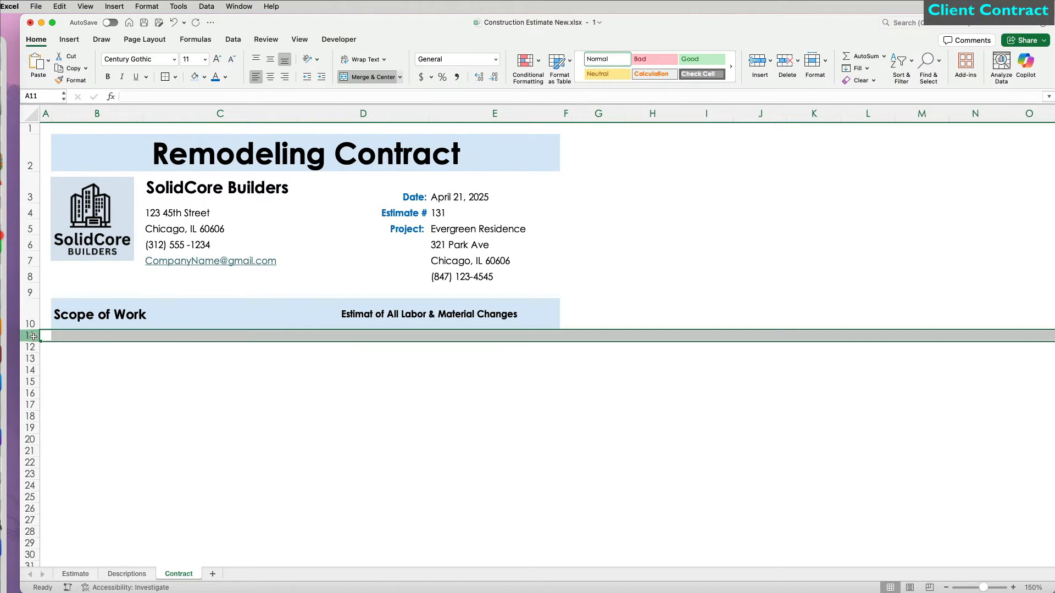
Step: Set row 11 to 30 points tall and copy that height onto the rows below
click(816, 60)
click(839, 92)
text(30)
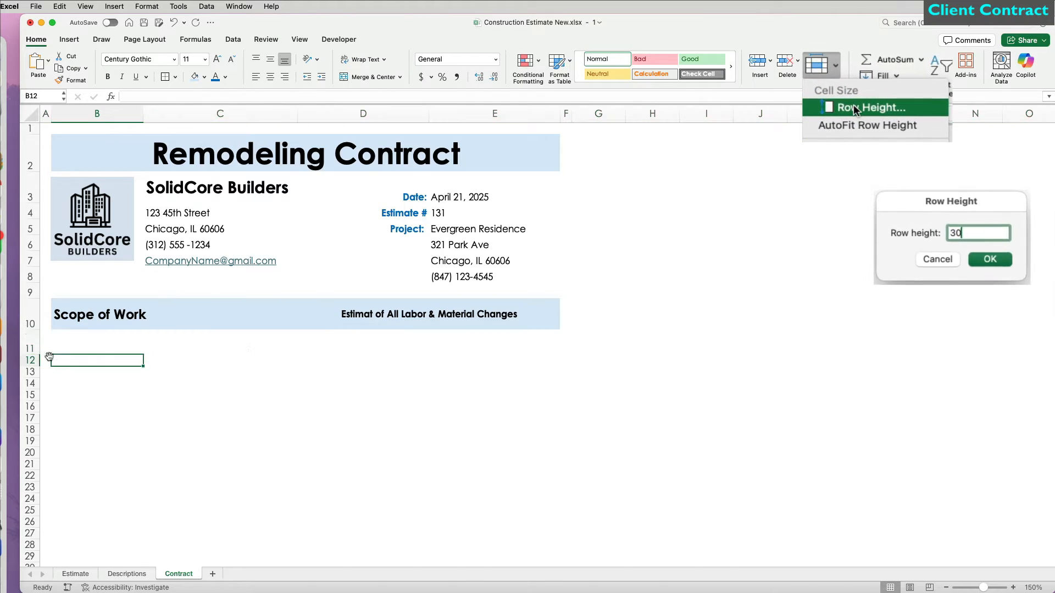
key(Return)
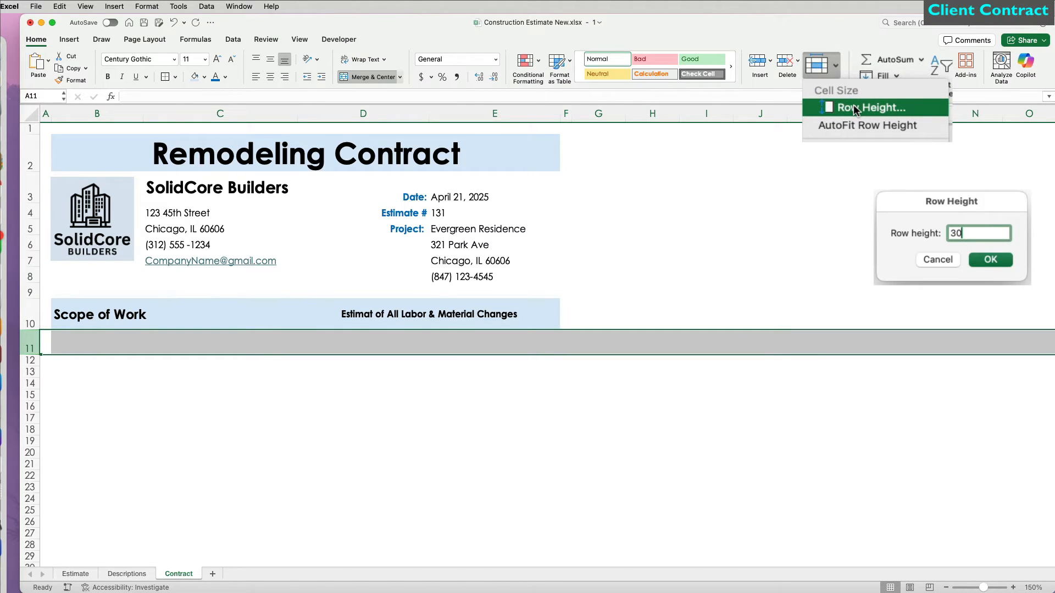
click(72, 80)
drag(34, 344, 35, 502)
Step: Type five scope-of-work sentences, from site prep and demolition to paint finishes, in B11:B15, then spell-check them
click(88, 340)
text(Perform site prep and demoi)
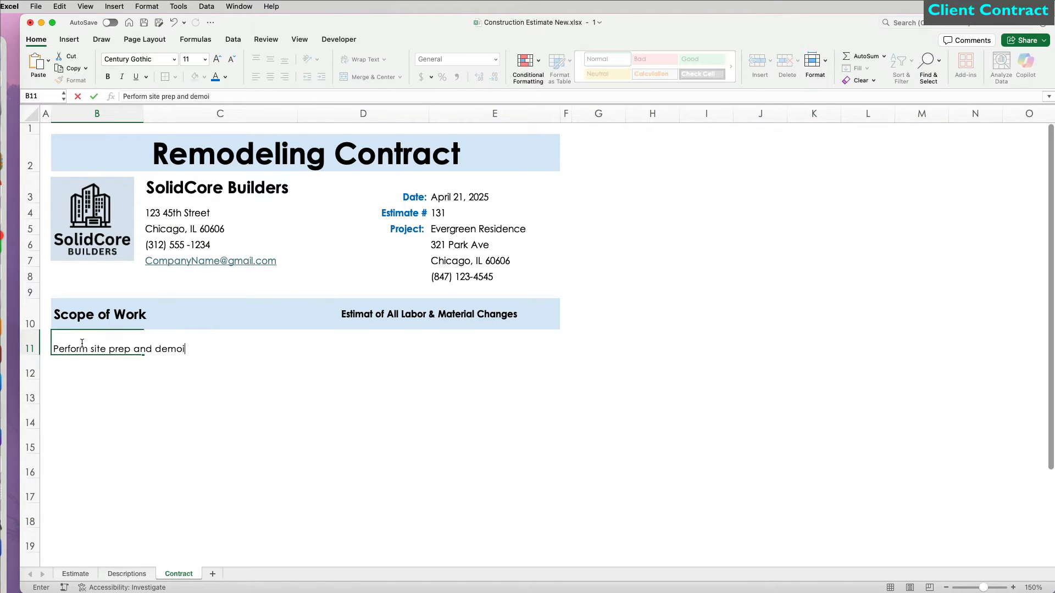
text(tion to clear and ready the area for construction.)
key(Return)
text(Complete all excavation, concreate foundations)
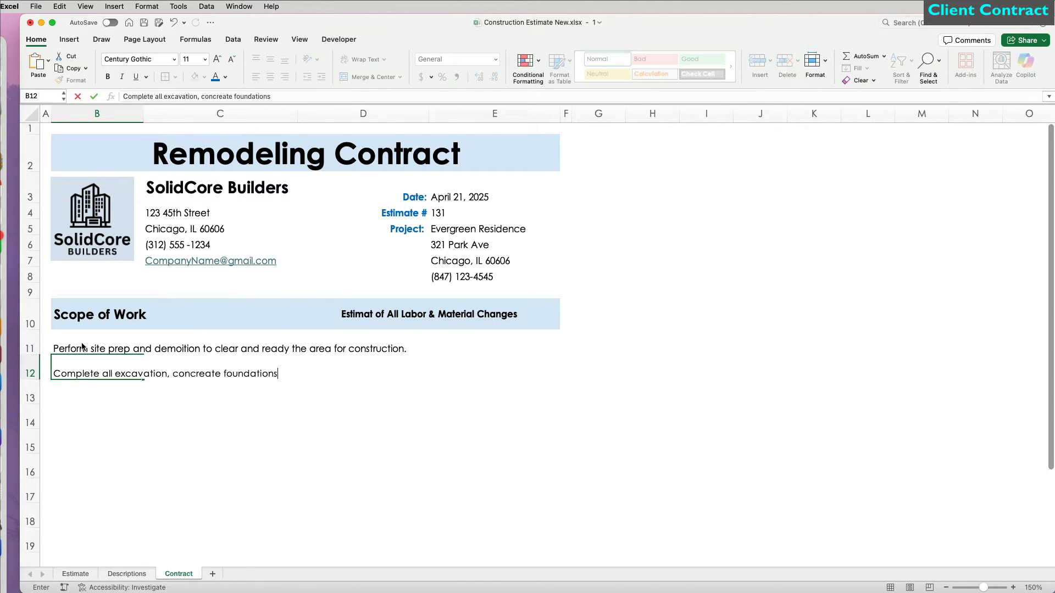
text(, and structural steel installations.)
key(Return)
text(Execute rought carpentry, framing, and roofing according to desing specifications.)
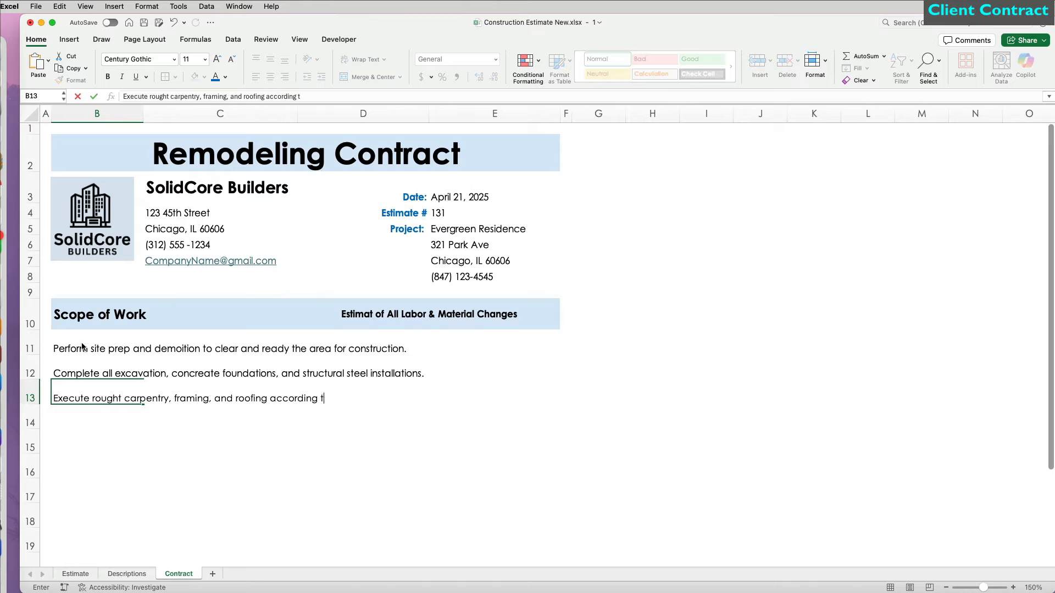
key(Return)
text(Install mechanical systems, insulation, flooring, tile work, and finish carpentry.)
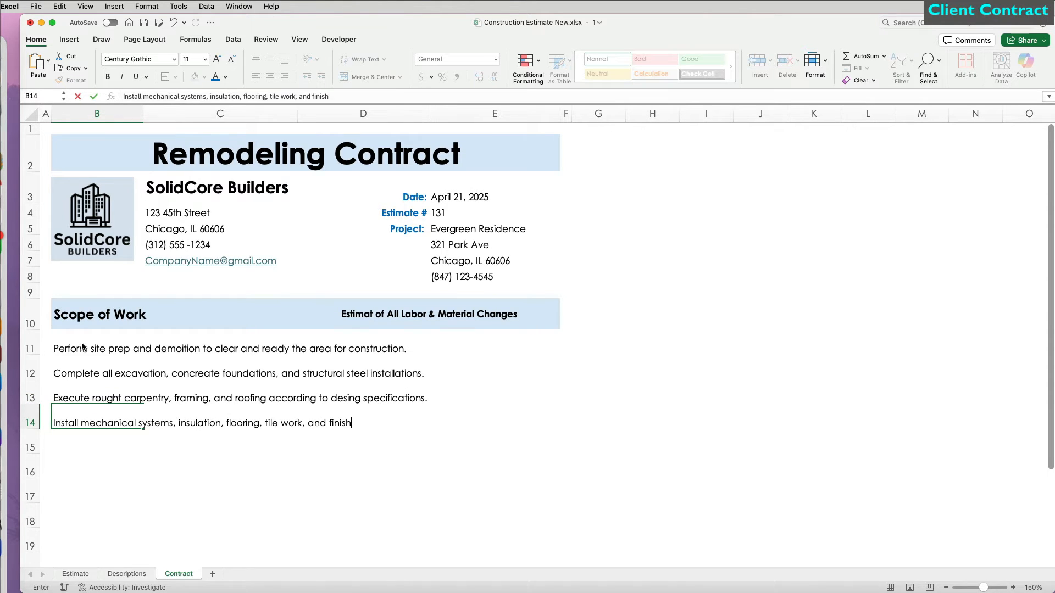
key(Return)
text(Construct interior stairs, apply all required paint finishes, and complete micselanouse final taks )
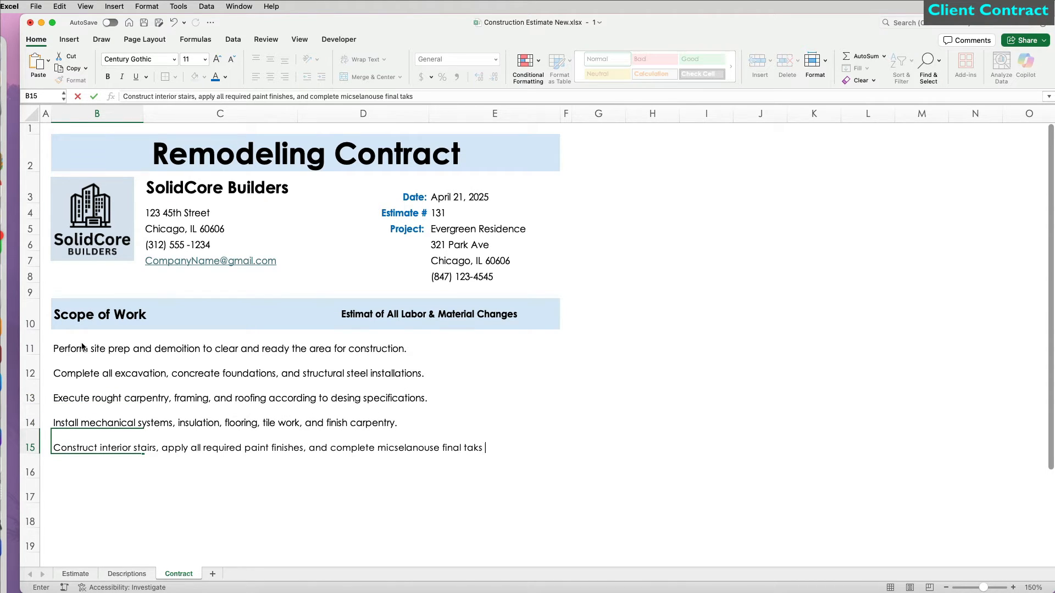
text(for project closeout.)
key(Return)
drag(83, 349, 110, 448)
key(F7)
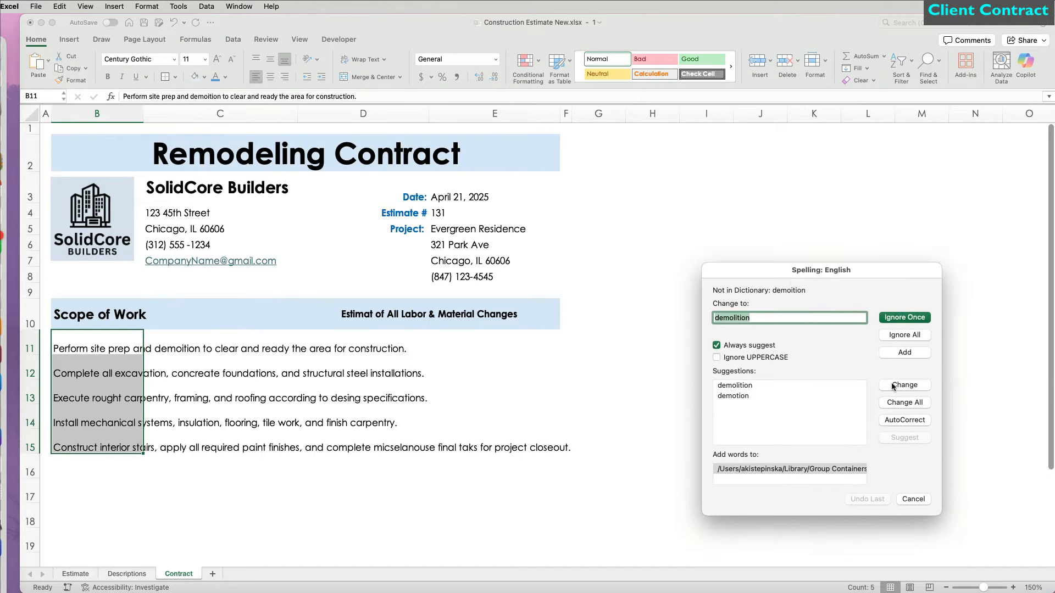
Step: Fix the misspelled scope words: demolition, rough, design and tasks
click(892, 386)
click(901, 387)
click(901, 386)
click(897, 403)
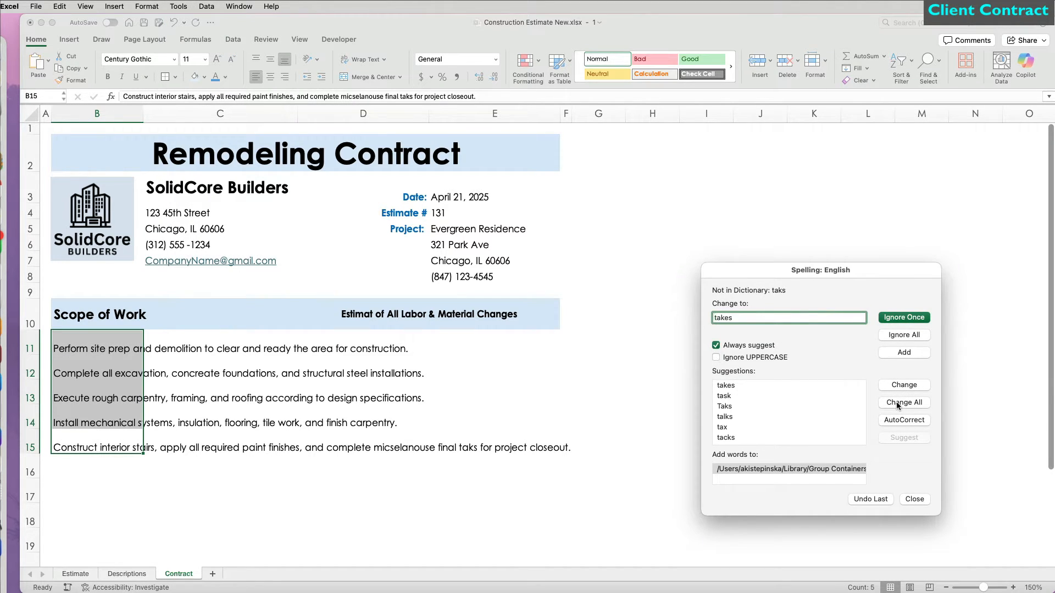
key(BackSpace)
key(BackSpace)
key(BackSpace)
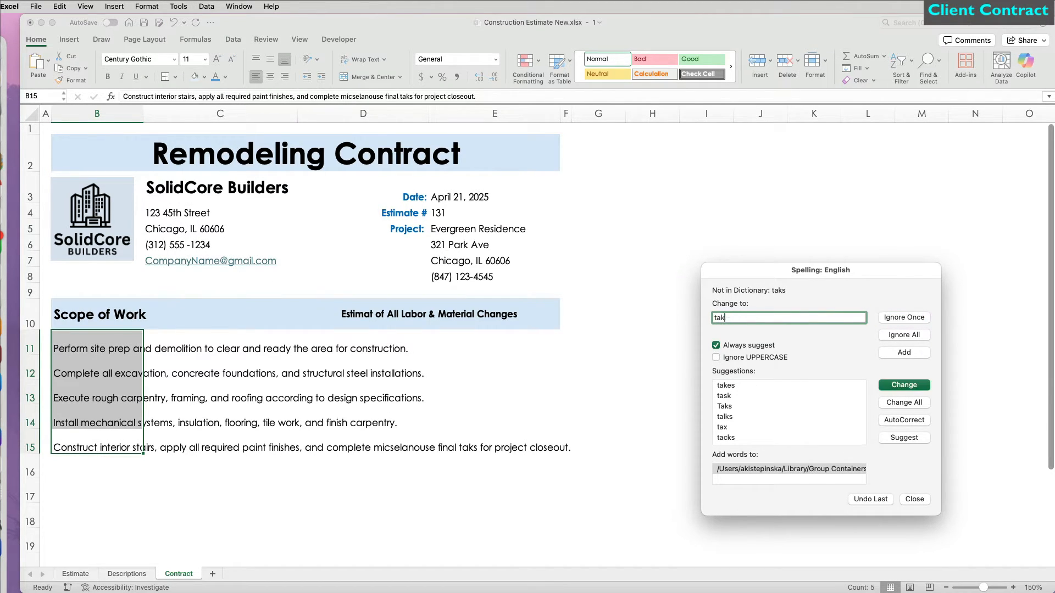
text(sks)
click(897, 383)
click(933, 279)
click(810, 396)
Step: Give B11 through E11 a thin grey bottom border
drag(97, 354, 549, 351)
click(174, 77)
click(206, 379)
click(693, 380)
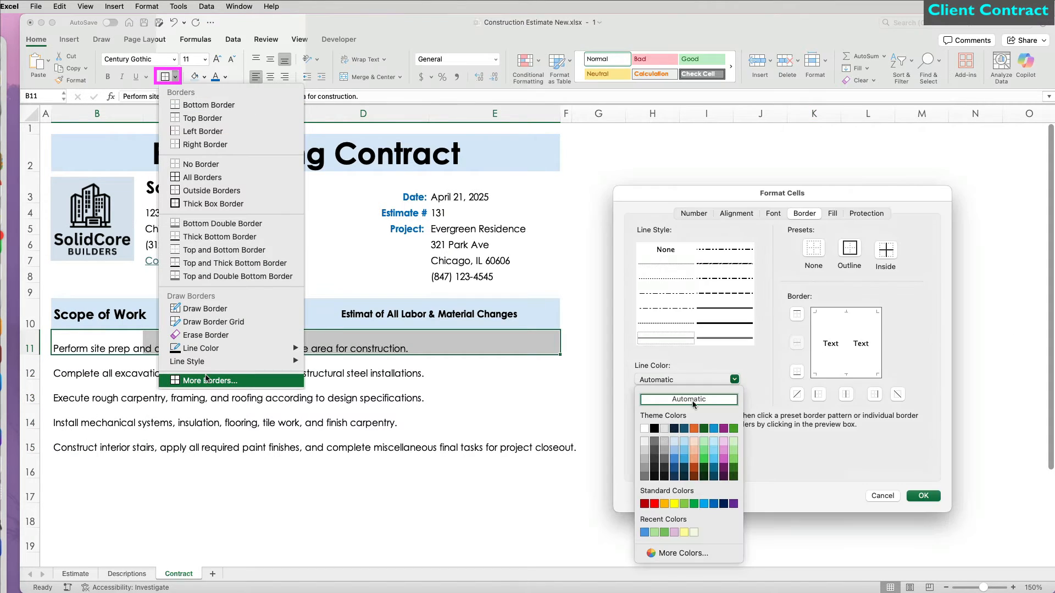
click(654, 442)
click(655, 442)
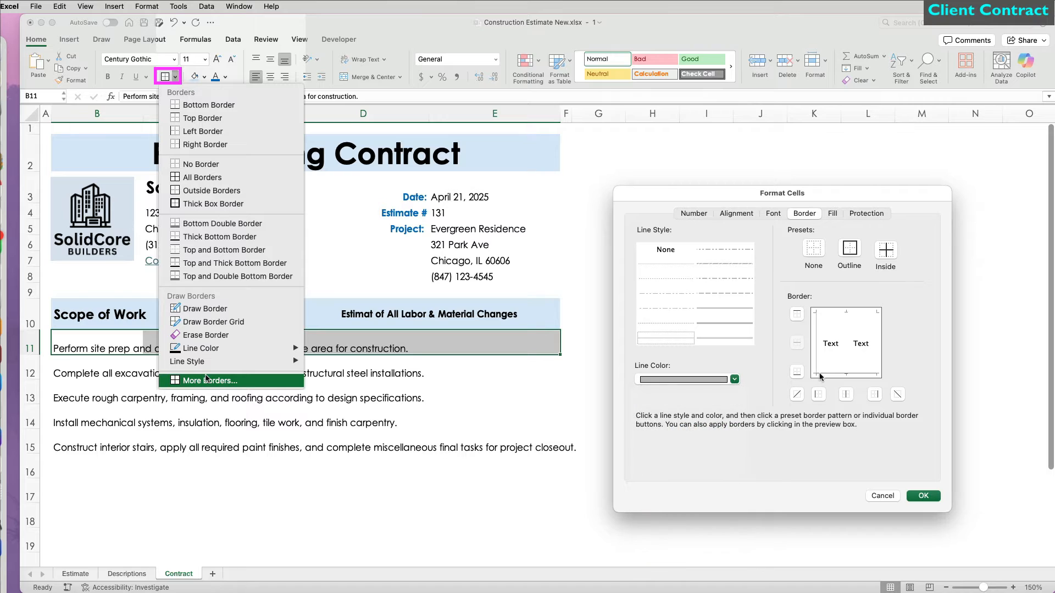
click(923, 496)
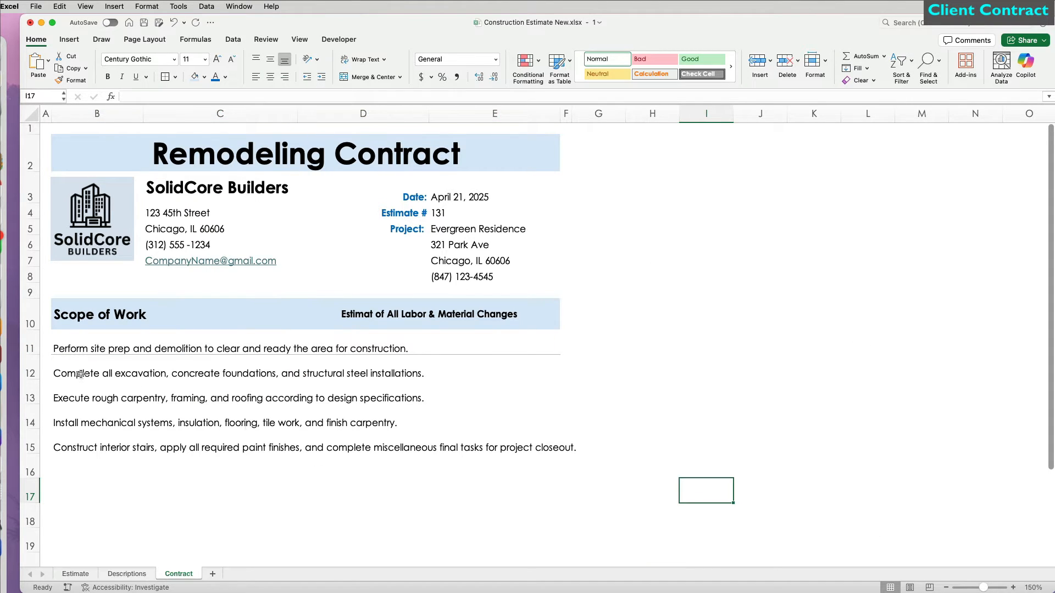
Step: Copy row 11's grey underline down onto the scope rows below
click(30, 349)
click(81, 81)
mouse_move(30, 374)
mouse_down()
mouse_move(33, 575)
mouse_move(32, 557)
mouse_up()
click(204, 508)
scroll(204, 484, up, 5)
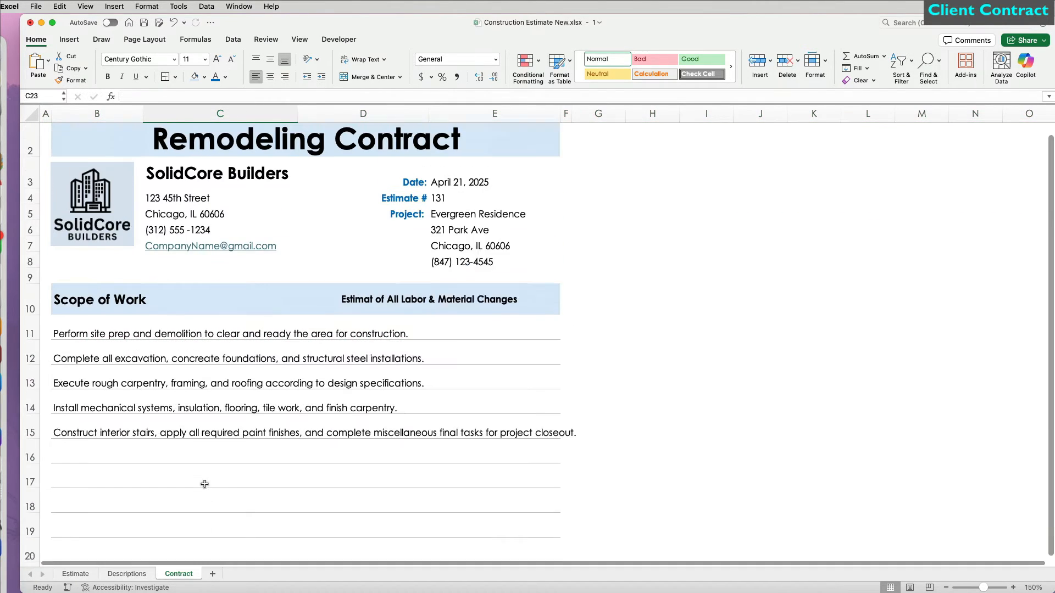
scroll(204, 484, up, 1)
Step: Widen columns C to E to an equal width
drag(186, 113, 494, 112)
drag(560, 112, 580, 113)
click(388, 467)
click(264, 559)
scroll(148, 450, up, 1)
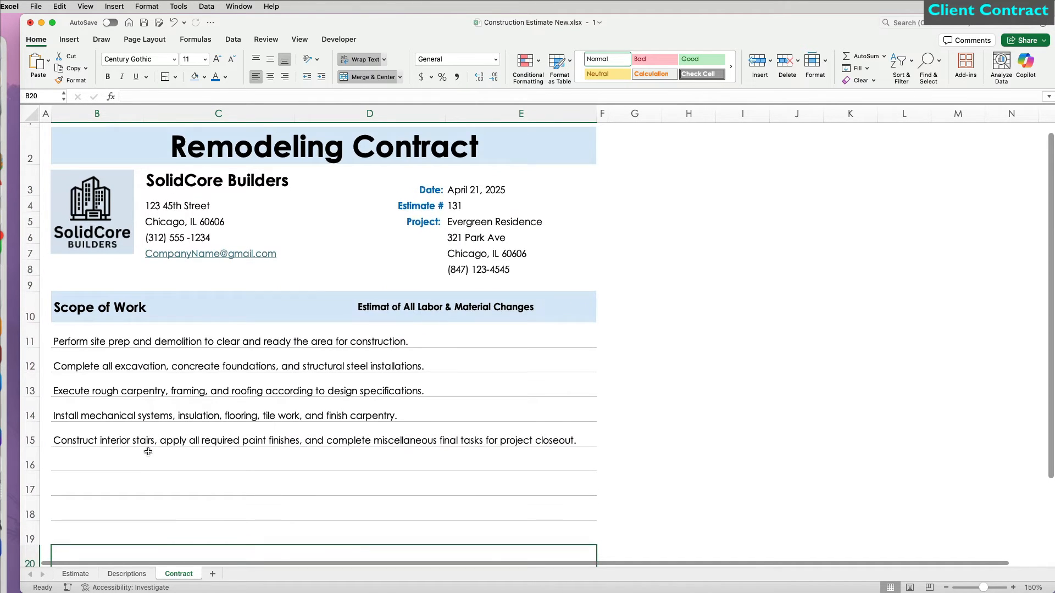
click(140, 327)
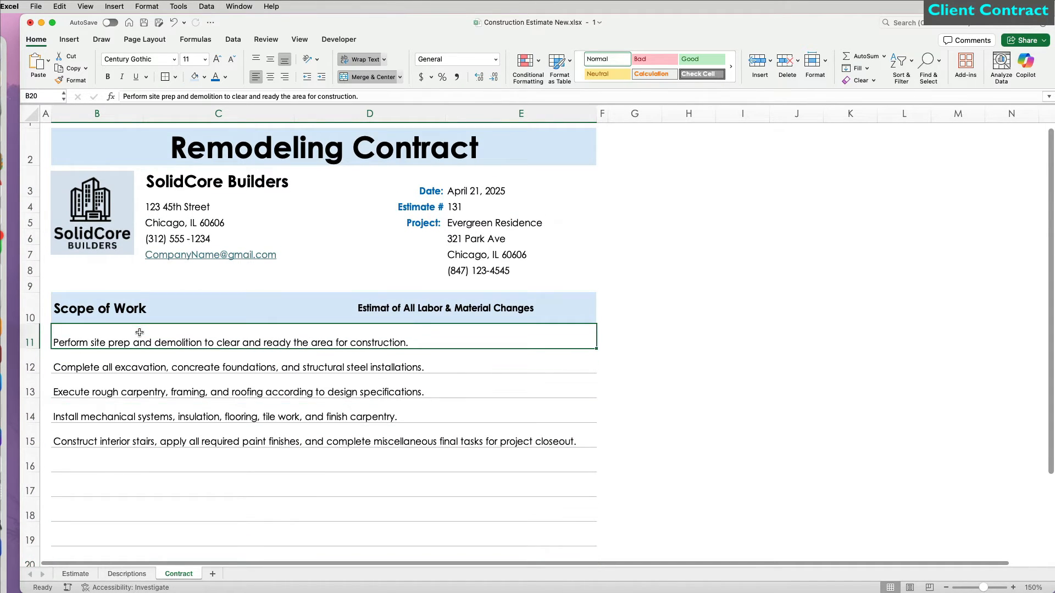
Step: Freeze rows 1 to 10 so the header stays fixed while scrolling
click(299, 43)
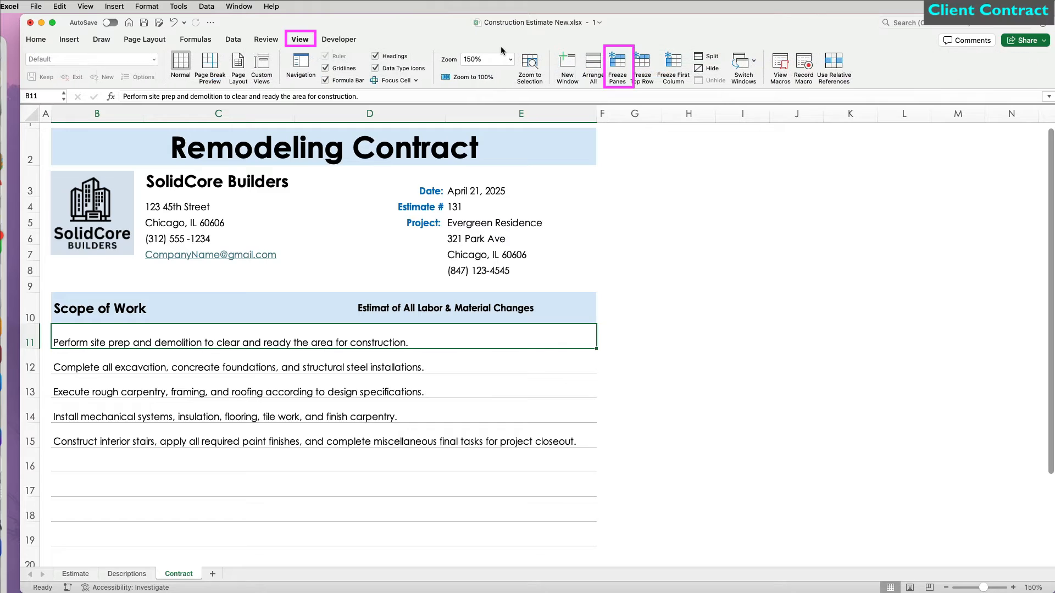
click(619, 69)
scroll(605, 441, down, 3)
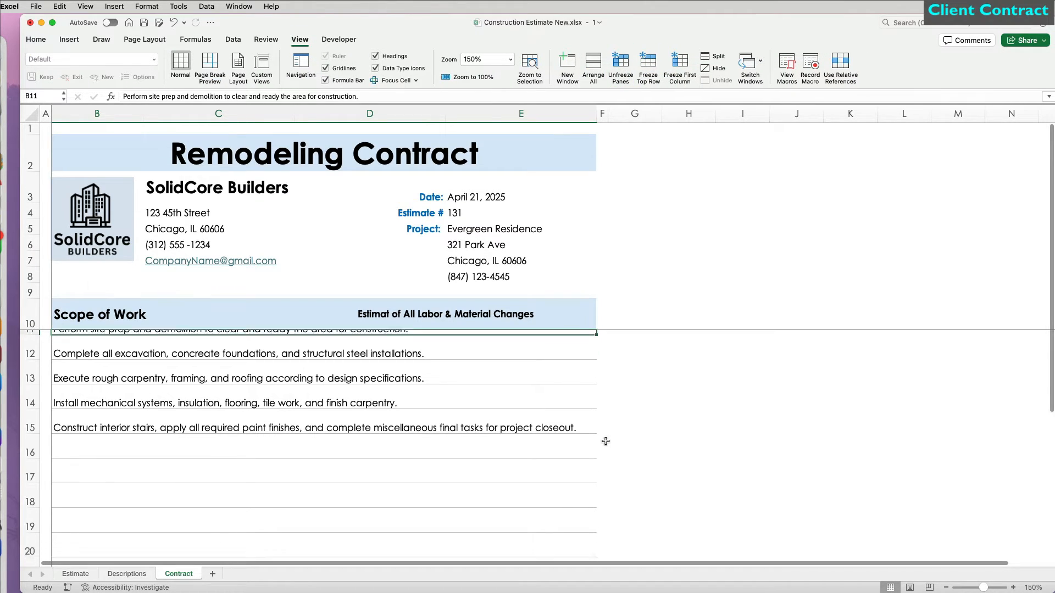
scroll(606, 442, down, 5)
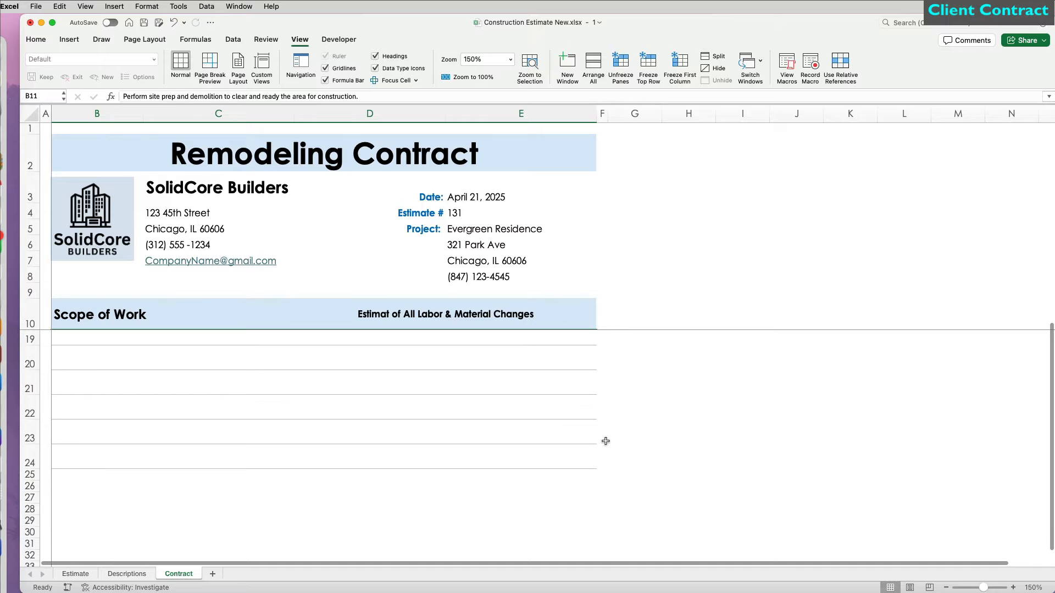
scroll(95, 364, up, 1)
Step: Enter the Payment Schedule in B19: 20% deposit, progressive trade payments, 15% balance on completion
click(95, 364)
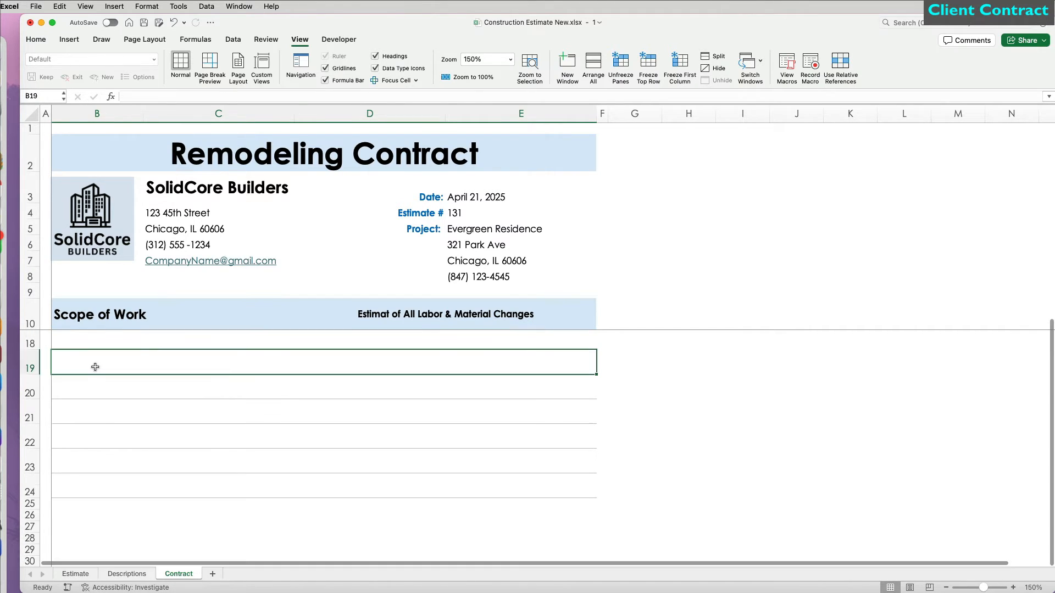
text(Payment Schedule:)
key(Return)
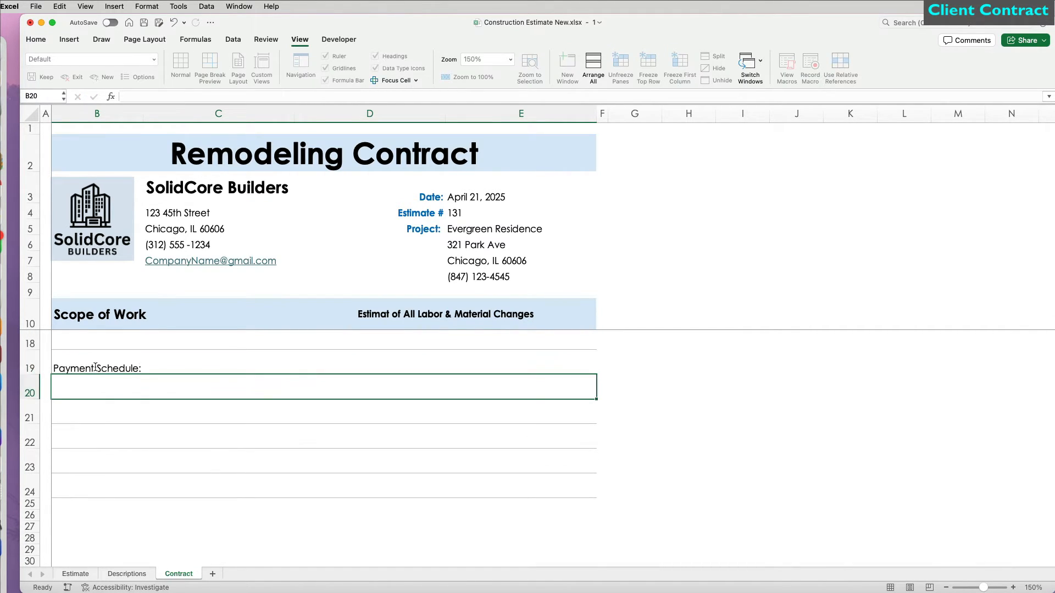
text(Deposit with cont)
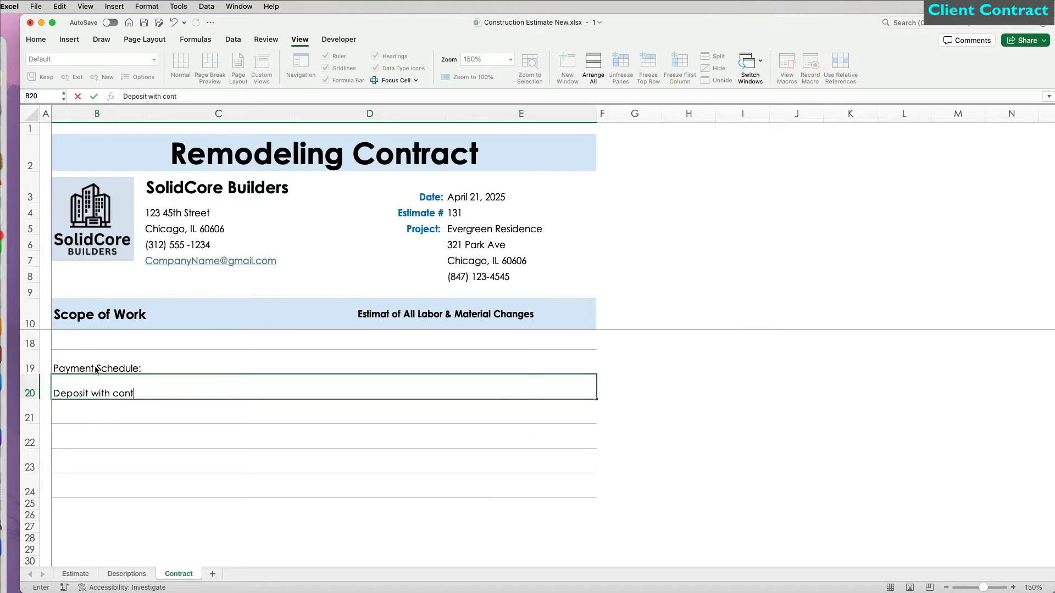
text(ract approval: 20%)
key(Return)
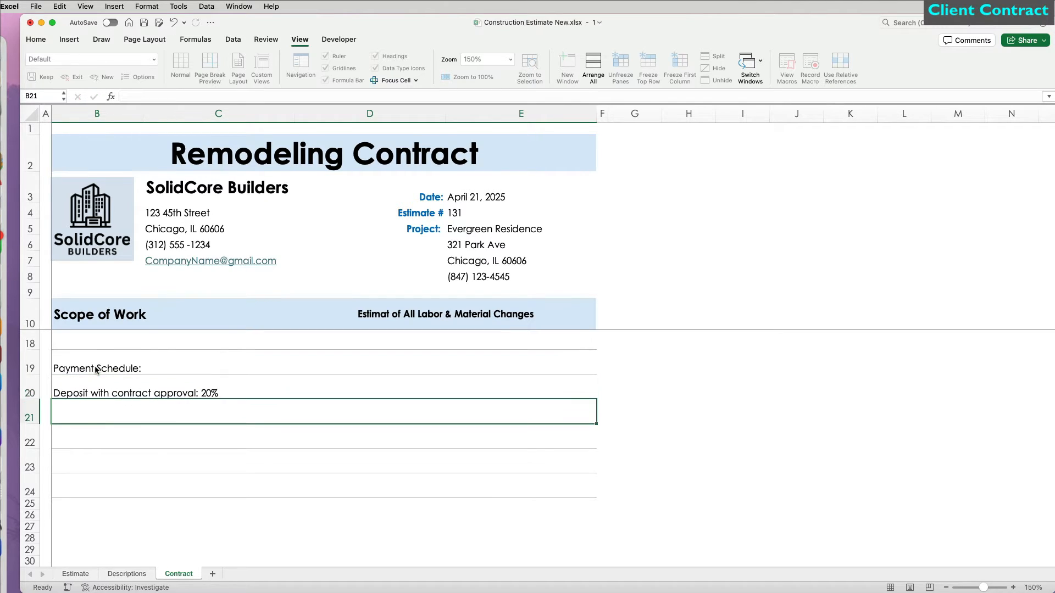
text(Progressive payment upon)
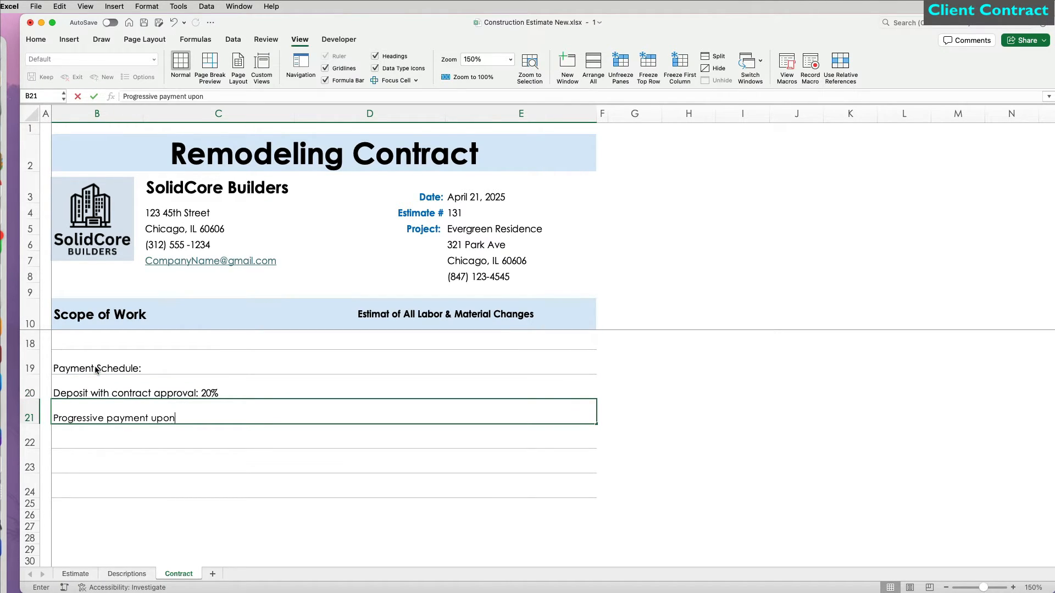
text( completion of each trade.)
key(Return)
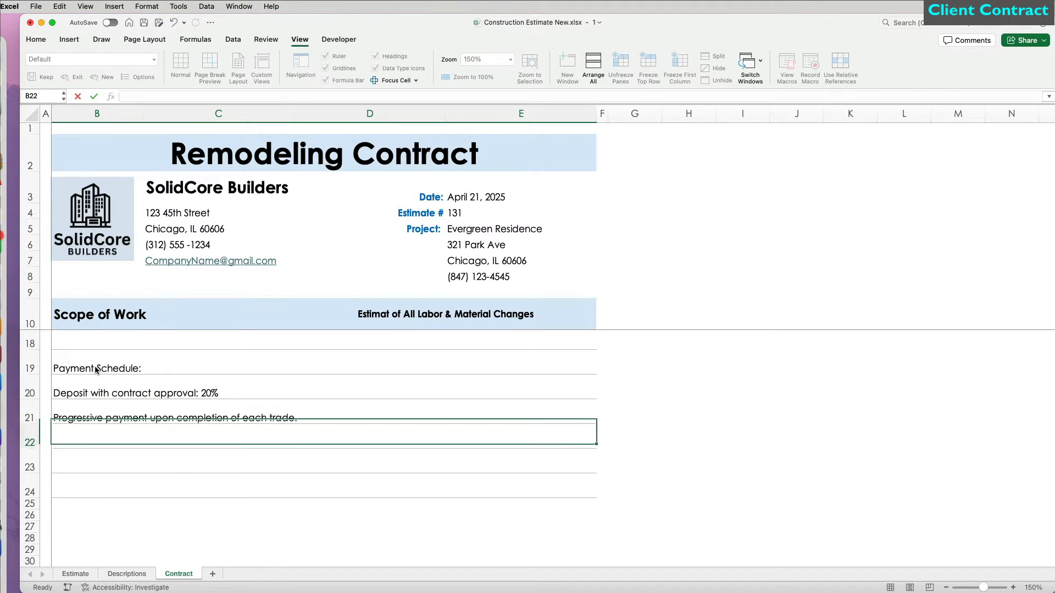
text(Balance upon completion)
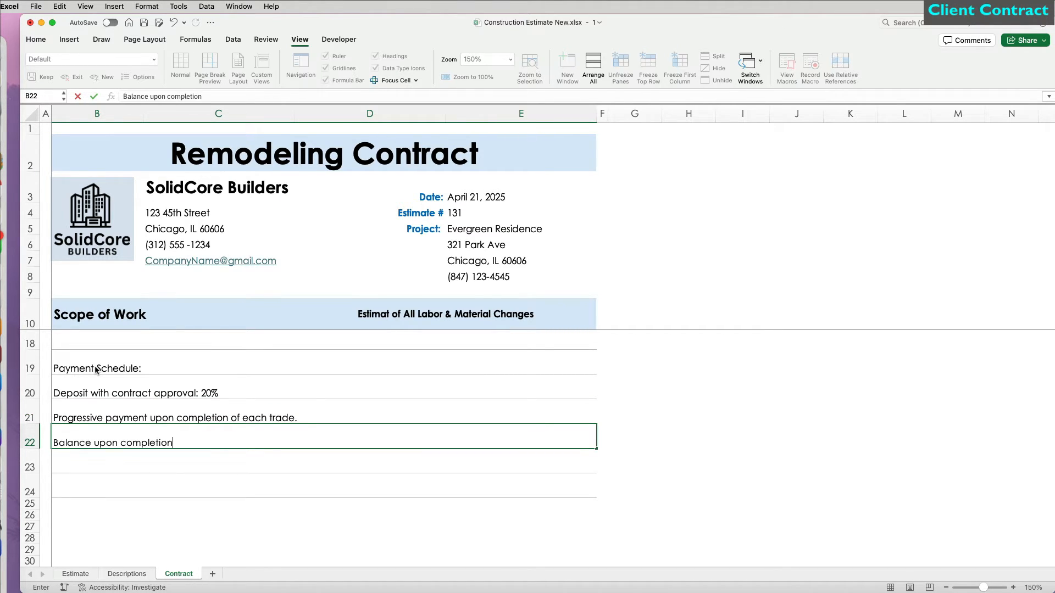
text(: 15%)
key(Return)
scroll(124, 429, down, 2)
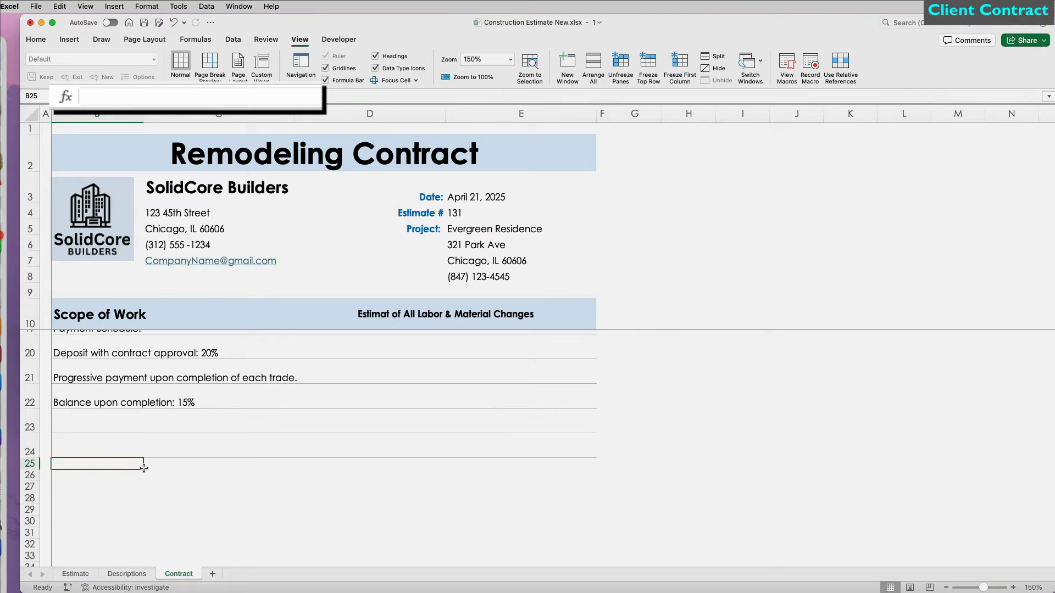
Step: Add a 'Make all checks payable to' formula using C3, then 'THANK YOU FOR YOUR BUSINESS!'
text(="Make all chec)
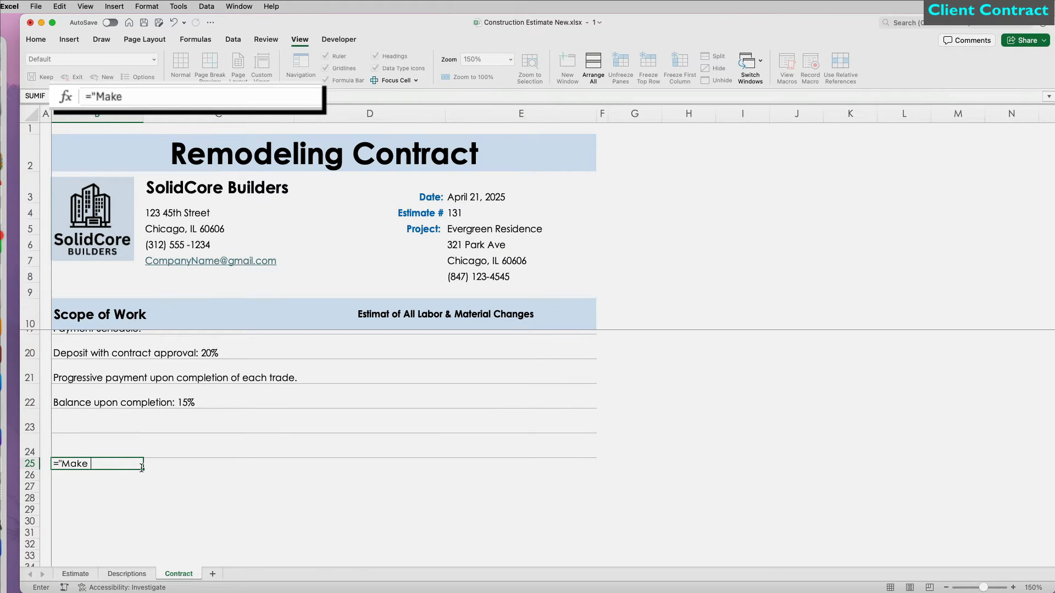
text(ks payable to " &)
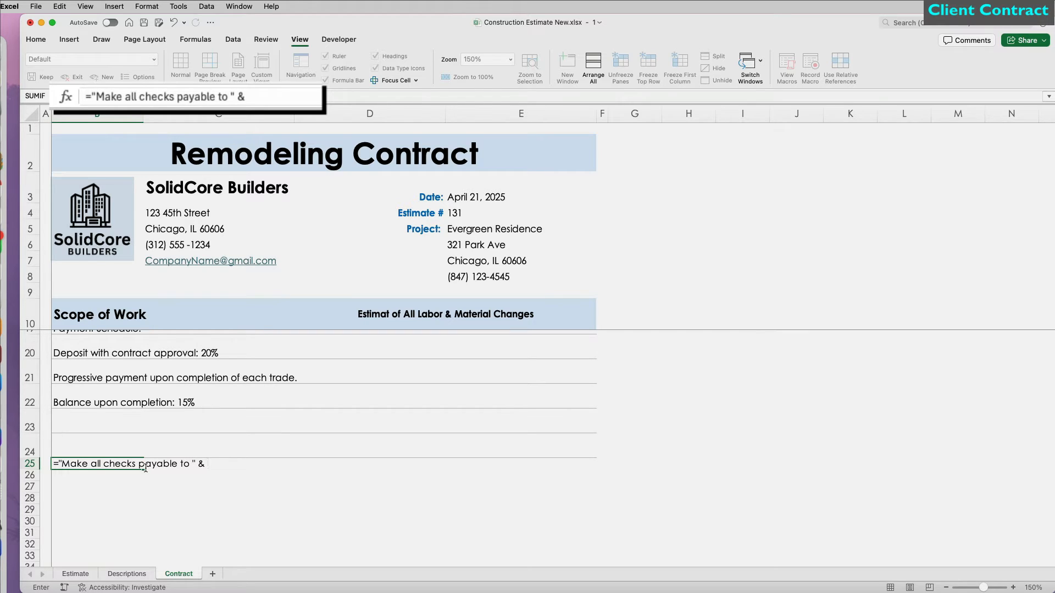
click(167, 190)
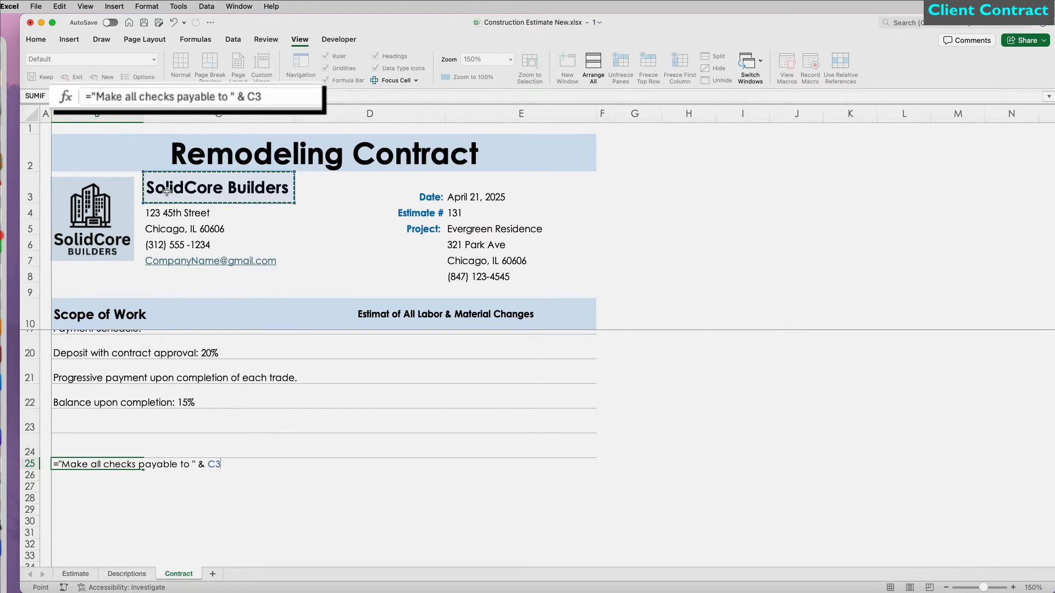
text(& ")
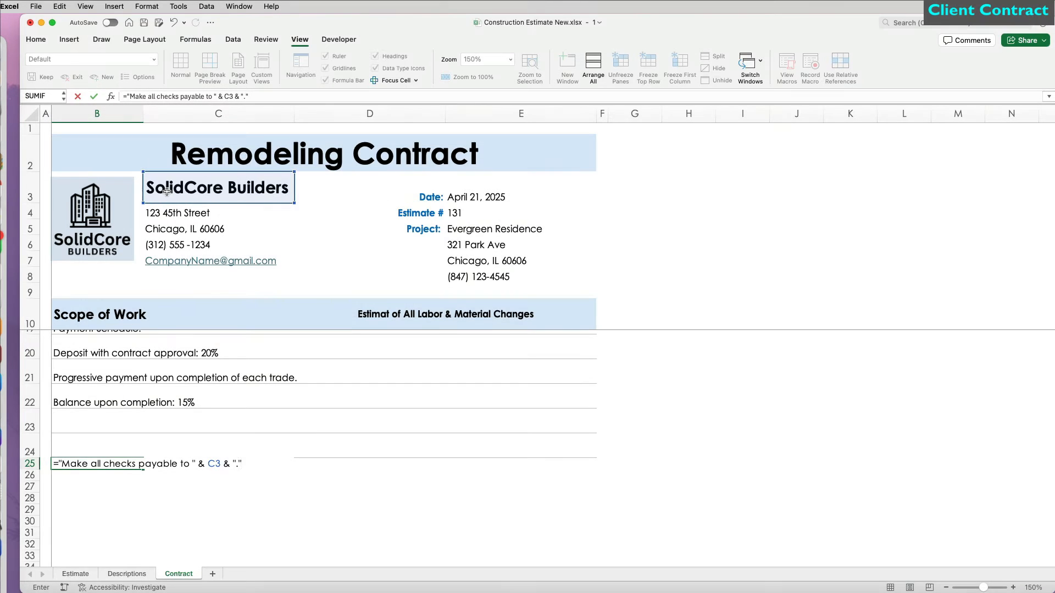
text(.")
key(Return)
text(THANK YOU FOR YOUR BUSINESS!)
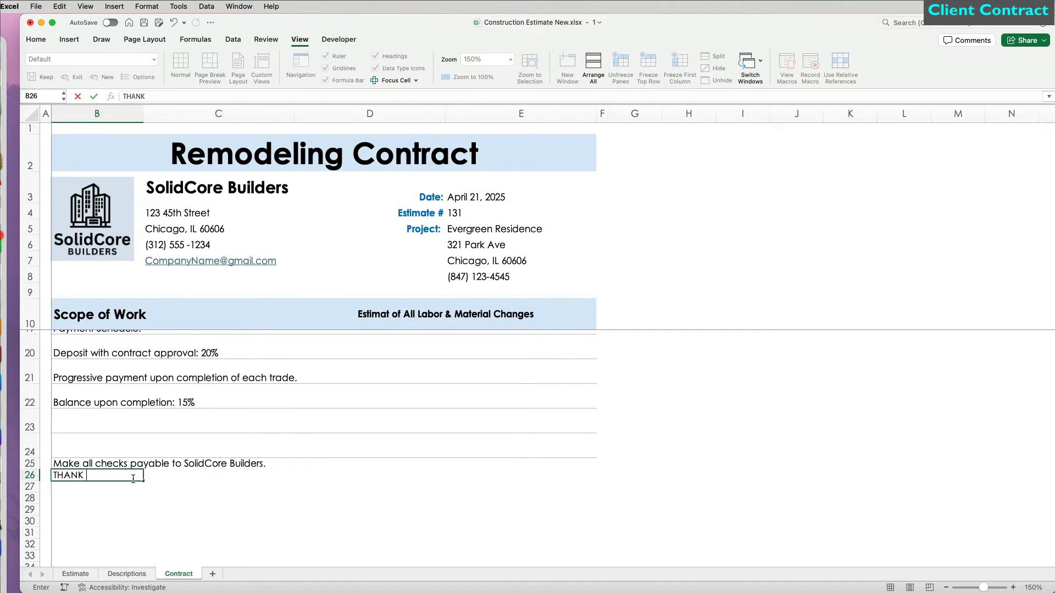
key(Return)
Step: Put TOTAL in D25 and link E25 to =Estimate!$K$44
click(386, 466)
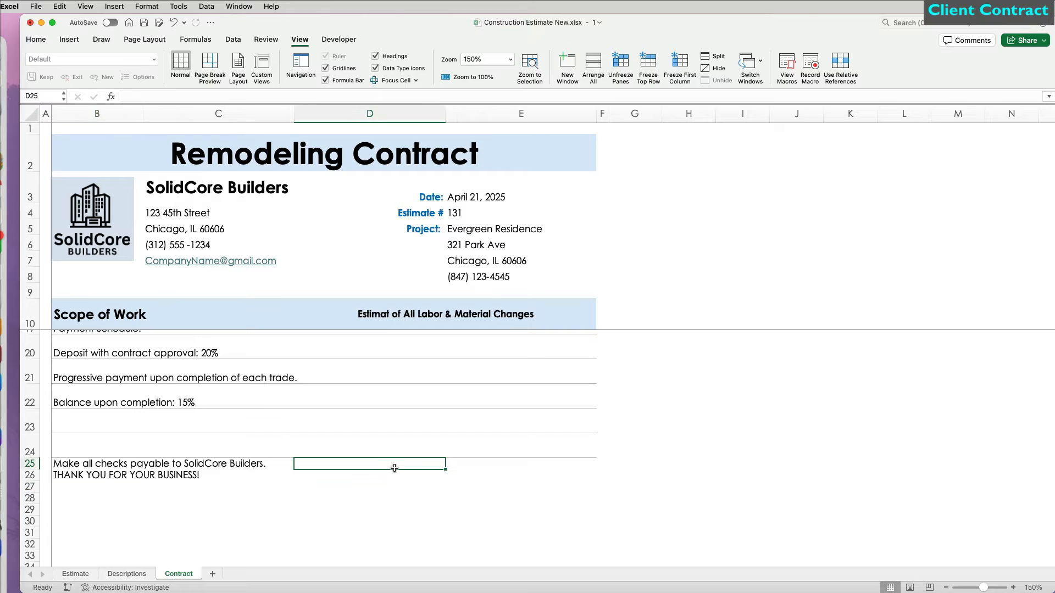
text(TOTAL)
key(Tab)
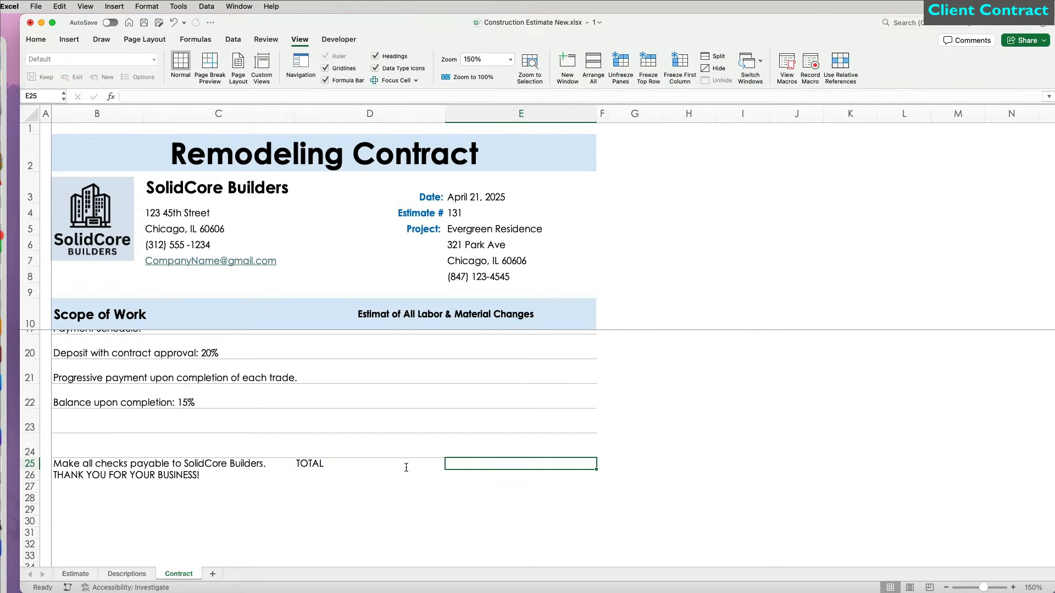
click(36, 39)
text(=)
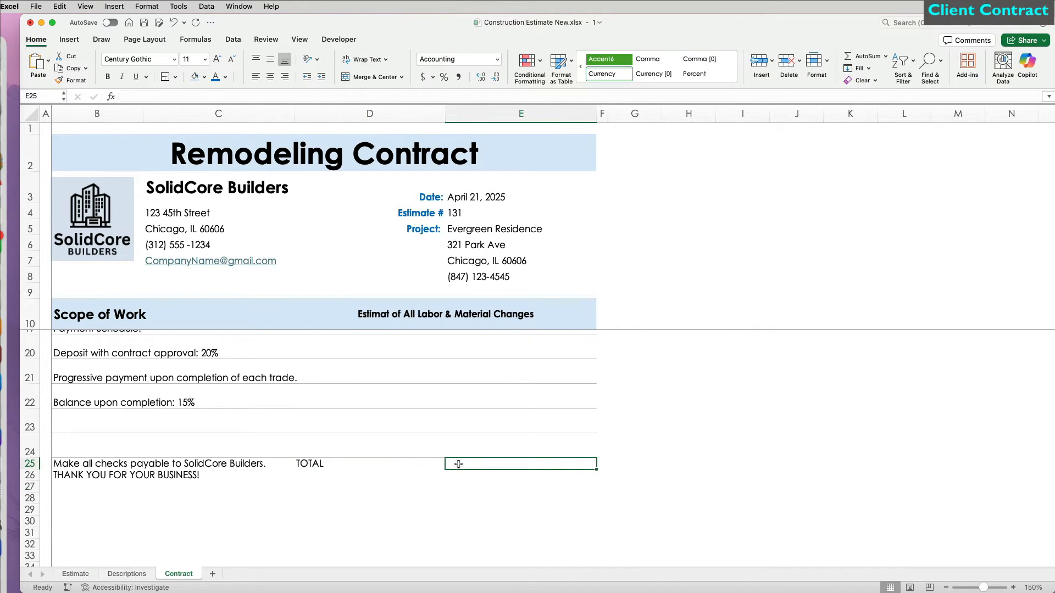
click(75, 574)
scroll(320, 502, down, 10)
click(643, 412)
key(F4)
key(Return)
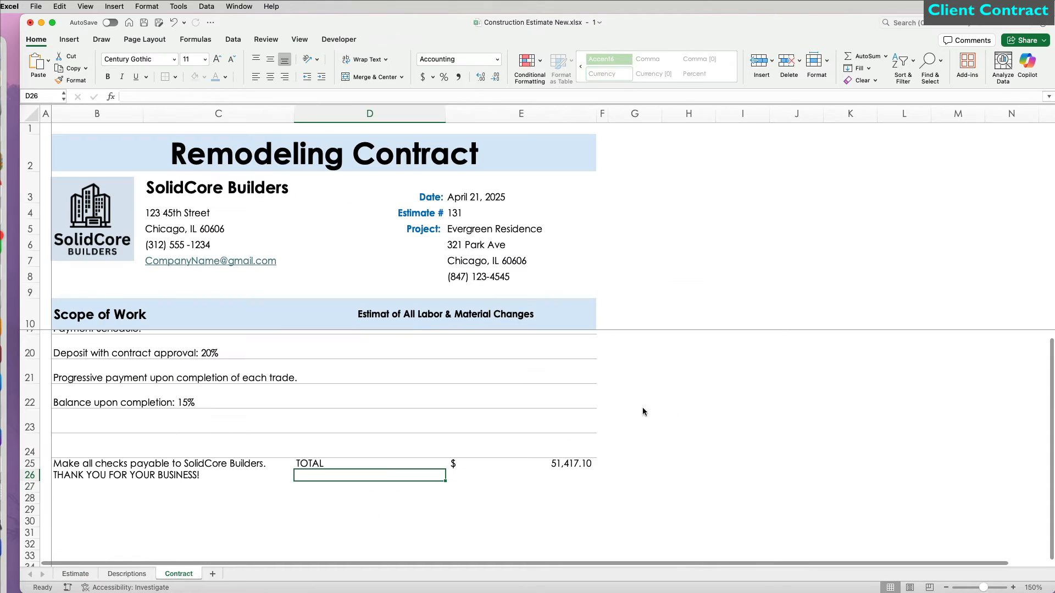
Step: Make TOTAL and its amount bold size 12, right-align the label, and fill both light green
click(570, 459)
key(super+b)
key(super+shift+period)
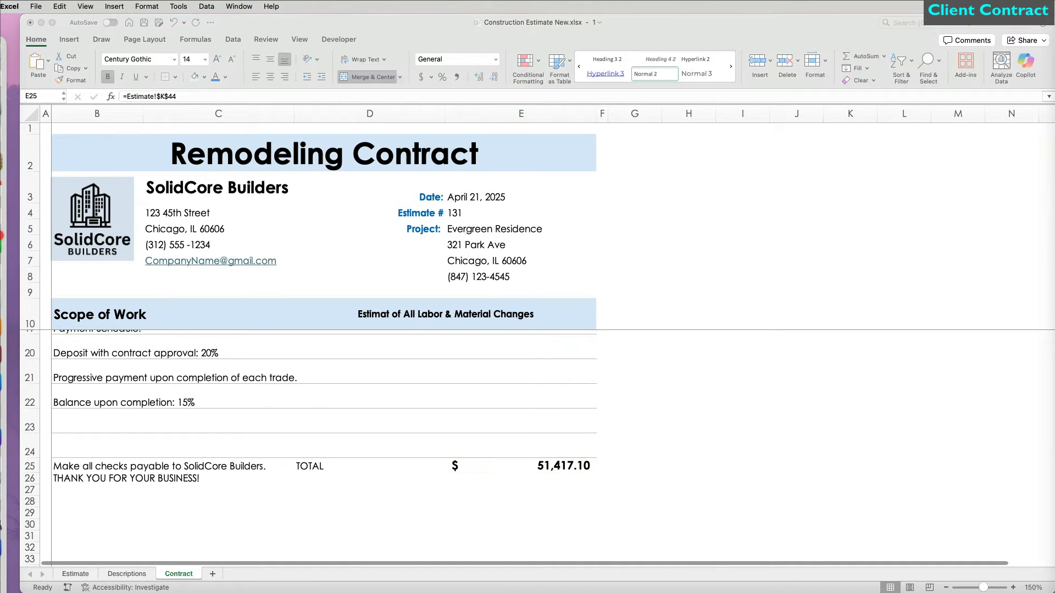
click(384, 464)
click(285, 77)
key(super+b)
key(super+shift+period)
drag(385, 465, 521, 465)
click(204, 77)
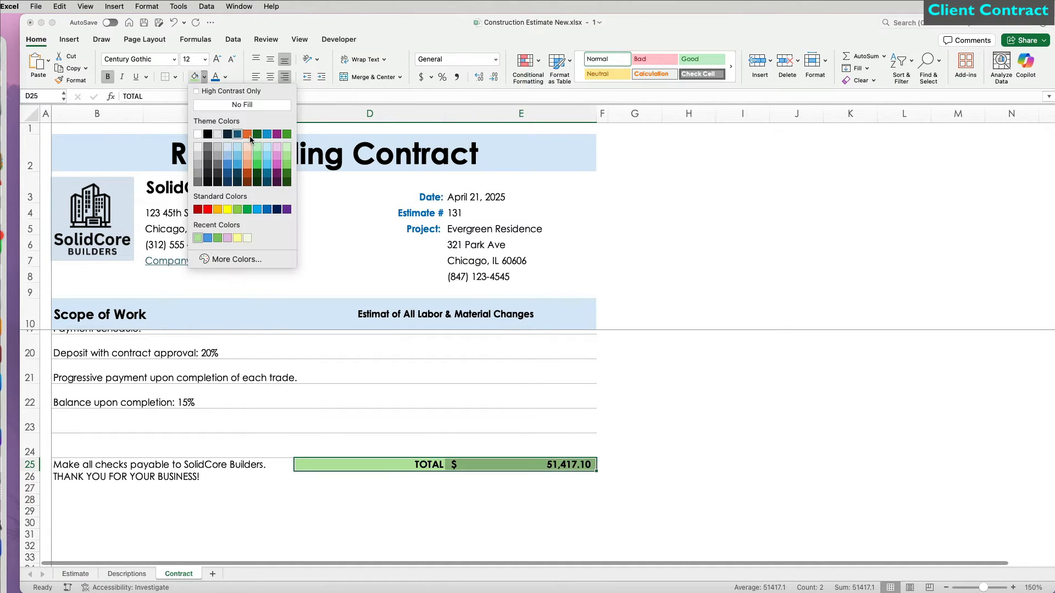
click(284, 157)
Step: Heighten row 25, centre it vertically, and merge-centre the checks-payable note across B25:C25
drag(29, 472, 30, 484)
click(270, 59)
drag(97, 473, 227, 493)
click(353, 78)
click(270, 60)
Step: Move the TOTAL block to row 26, equalise rows 25–26, and merge-centre the thank-you line
drag(370, 472, 521, 472)
key(super+x)
click(369, 491)
key(super+v)
drag(29, 474, 30, 490)
drag(30, 495, 29, 504)
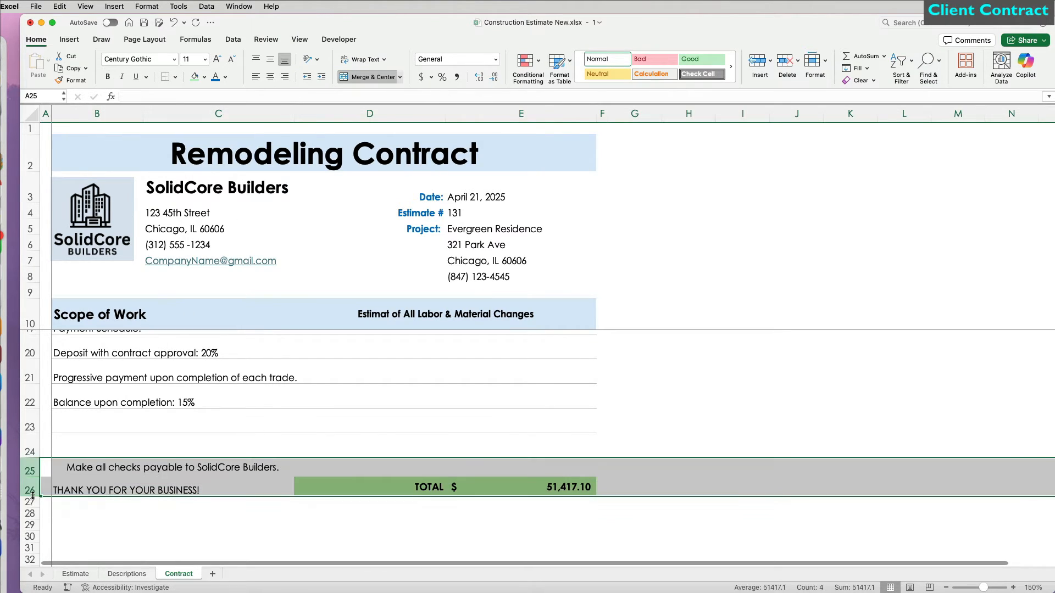
drag(97, 496, 218, 495)
click(361, 79)
Step: Merge B28 through E28 into a single cell for the contract notice
scroll(110, 487, down, 1)
click(108, 487)
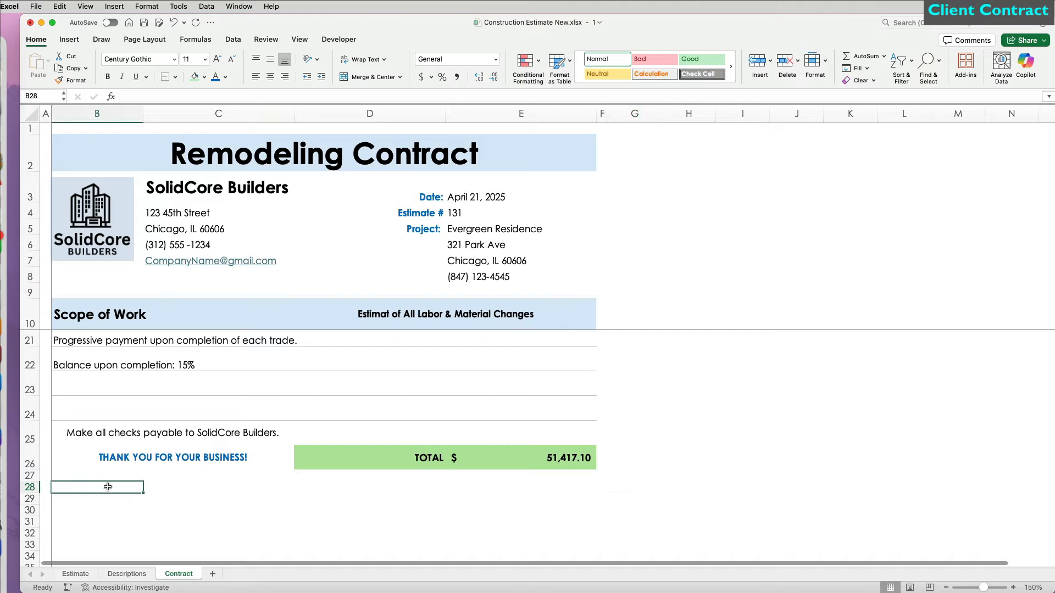
drag(108, 487, 520, 488)
click(360, 77)
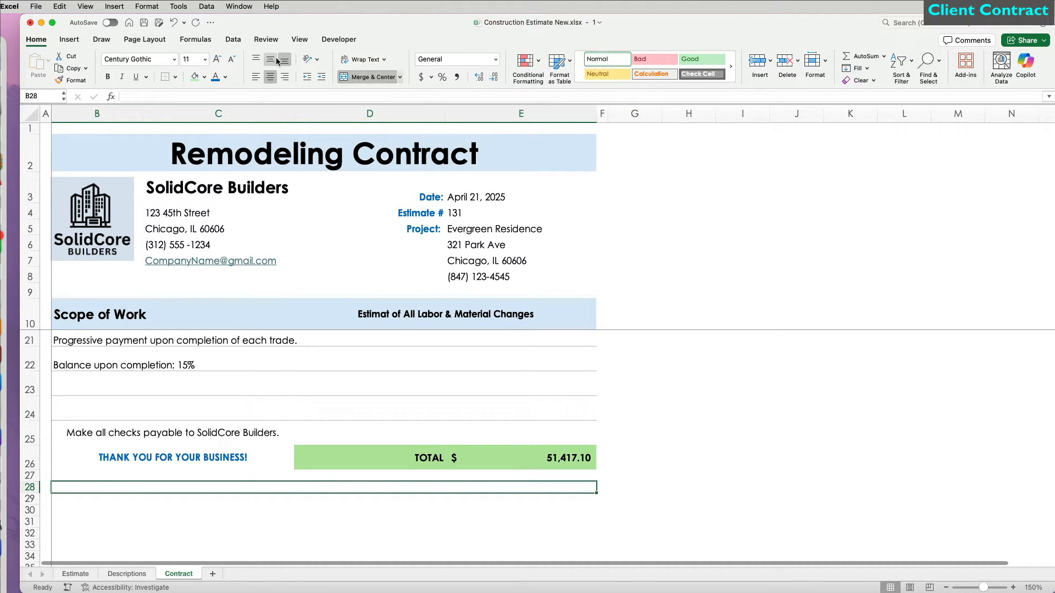
Step: Enter the 60-day void-contract notice in B28 in smaller text
click(270, 59)
text(This Contract is void if not accepted within 60 d)
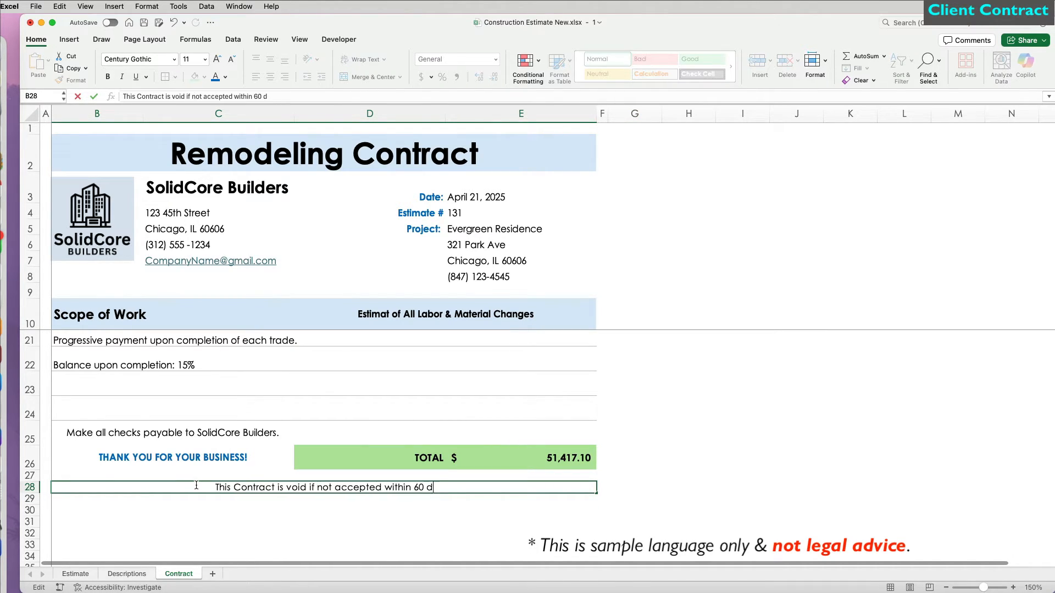
text(ays or if unsigned by an authorized officer of the Corporation. Owner is responsible for property insurance)
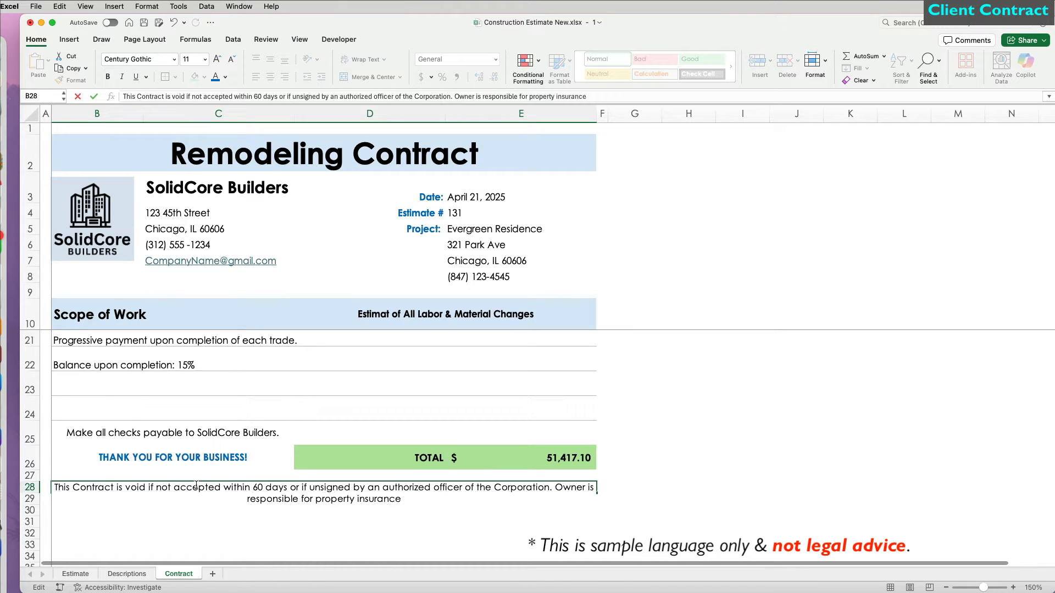
text( (tornado, fire, flood) and obtraining all required permits.)
key(Return)
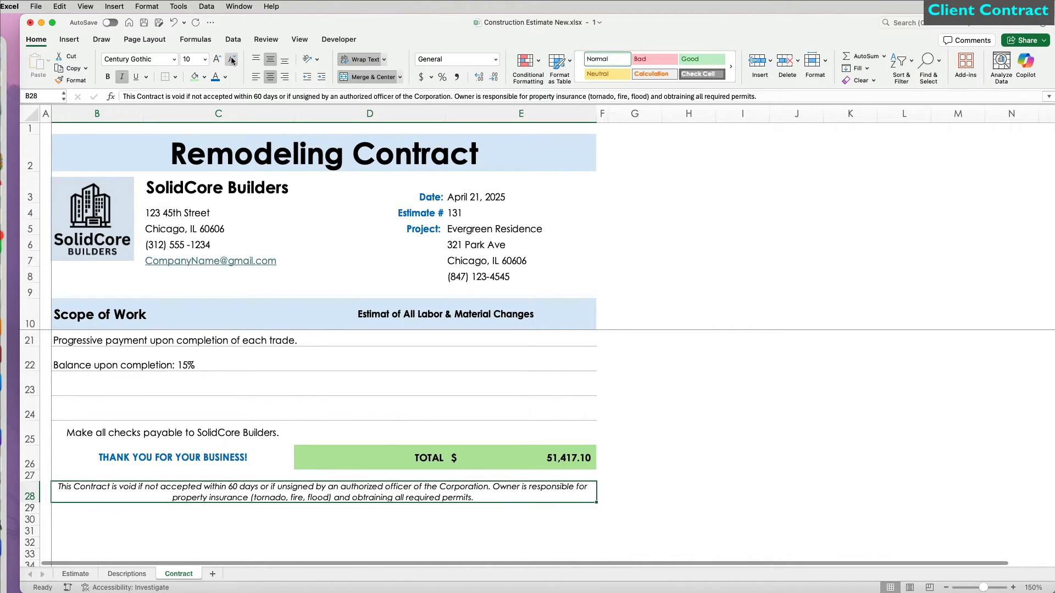
click(687, 433)
scroll(342, 545, down, 1)
Step: Create a merged, bold, light-blue row 29 banner reading '12 Months Warranty on Labor & Material'
drag(94, 490, 537, 494)
click(365, 79)
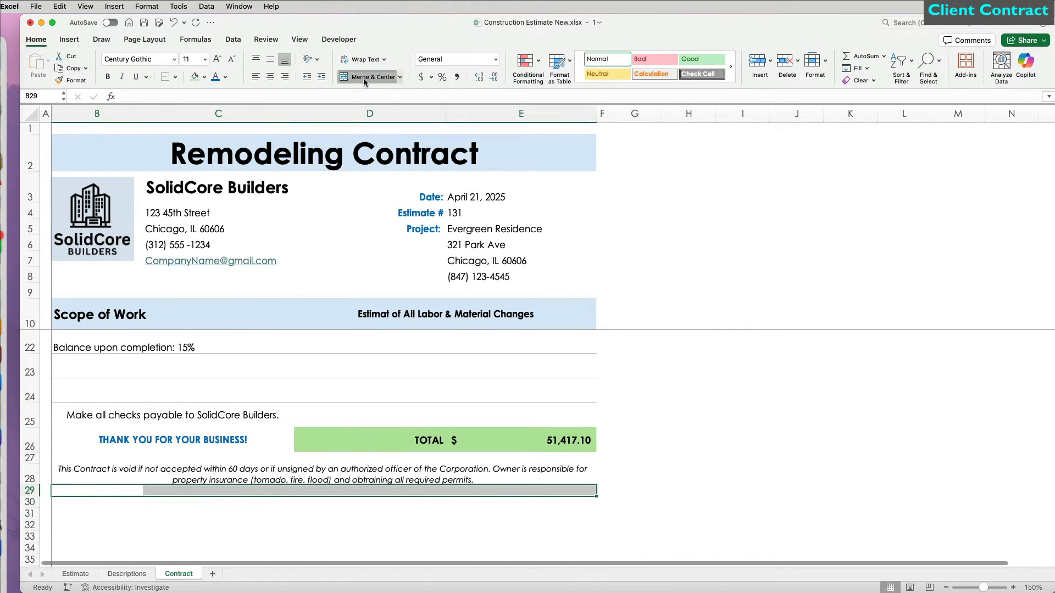
double_click(298, 491)
text(12 Months Warranty on Labor & Material)
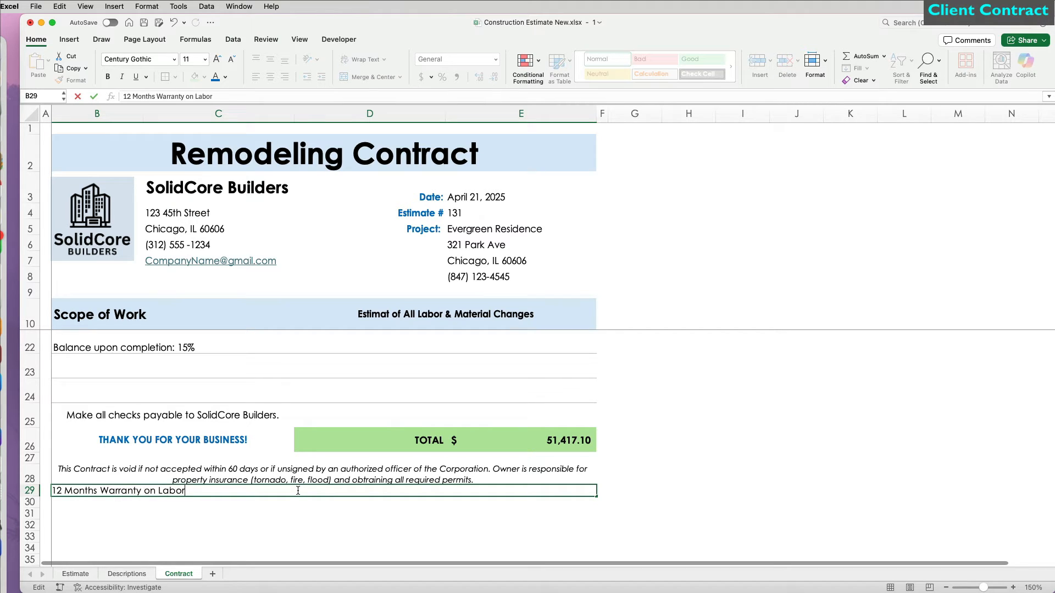
key(Return)
click(299, 490)
key(super+b)
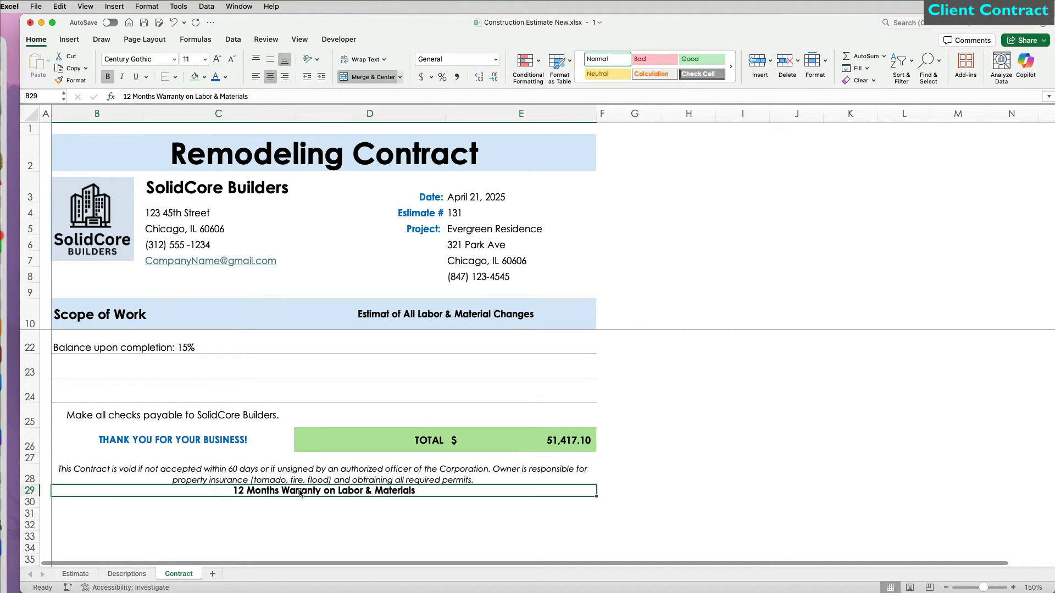
click(270, 60)
drag(38, 497, 38, 511)
click(204, 77)
click(229, 149)
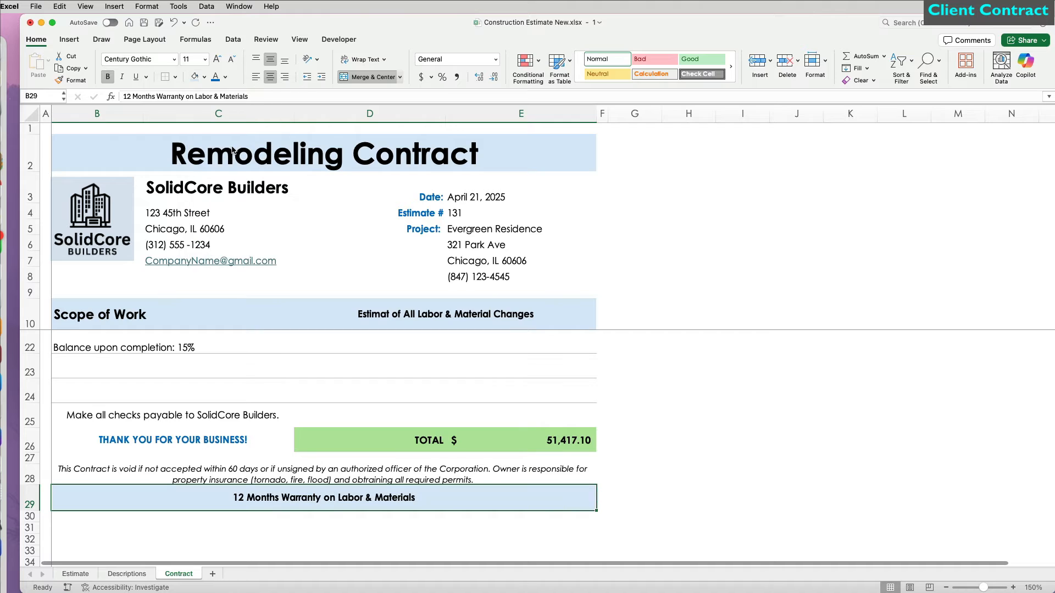
click(217, 59)
Step: Type the 'Accepted by' and 'Date' labels into row 30
click(136, 519)
text(Accepted by)
key(Tab)
key(Tab)
text(Date)
key(Tab)
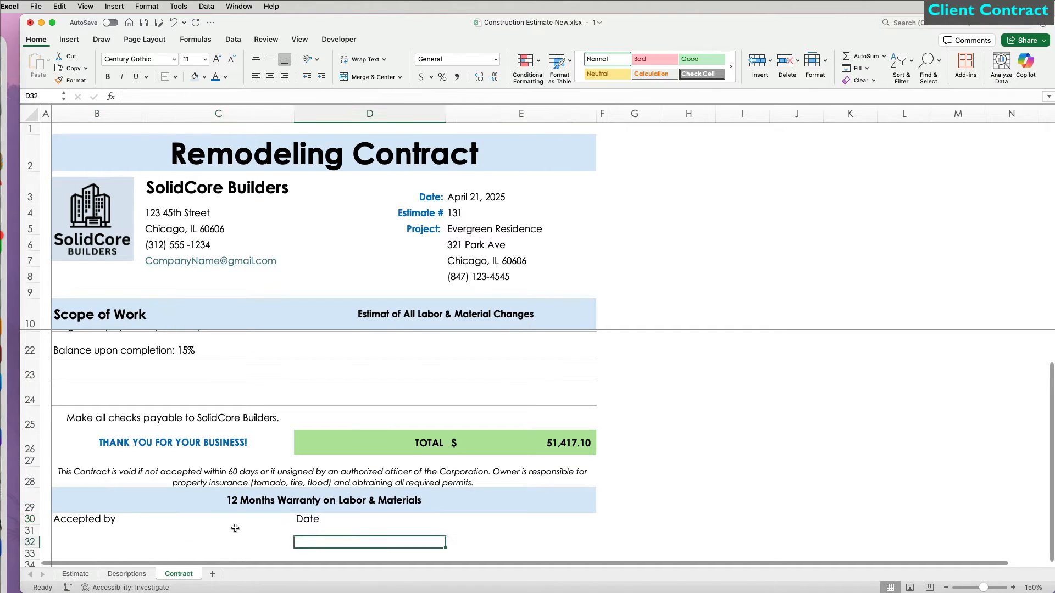
Step: Give C30 a light grey bottom border as a signature line and copy it to E30
click(235, 521)
click(175, 77)
click(195, 388)
drag(855, 134, 742, 213)
click(774, 401)
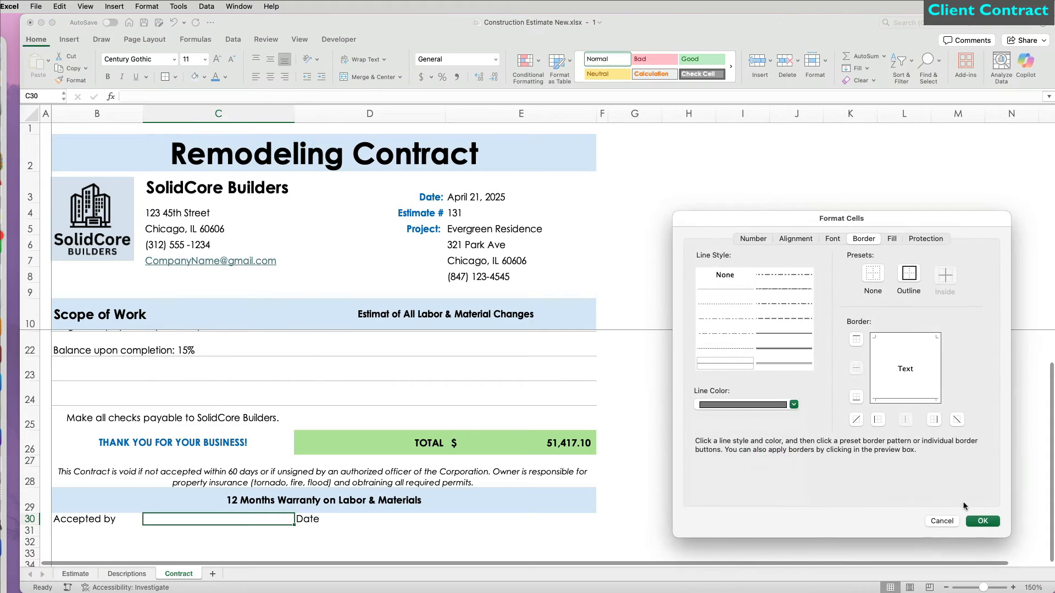
click(982, 520)
click(450, 519)
key(super+y)
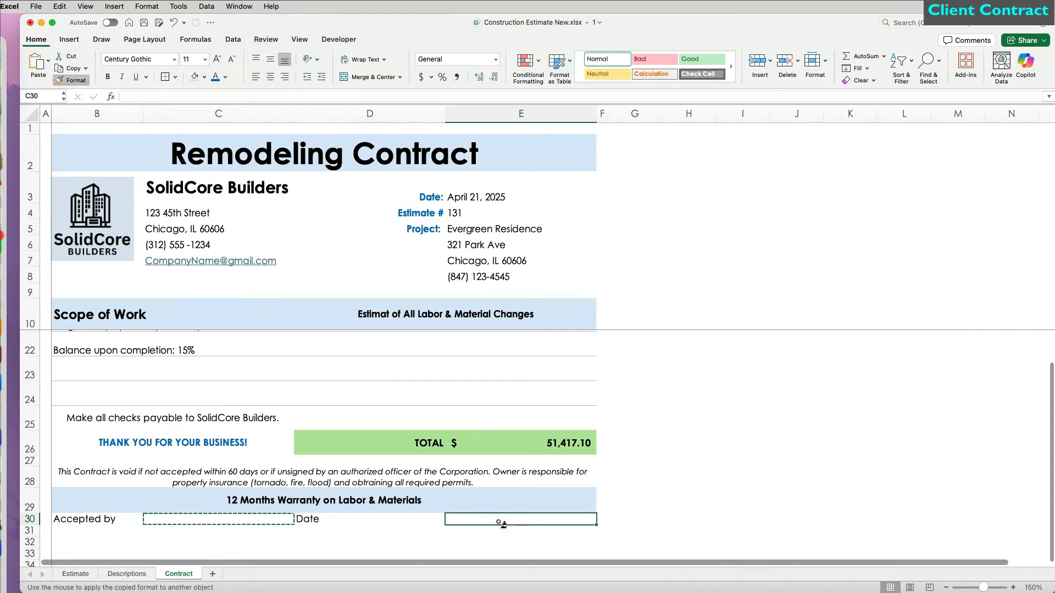
click(94, 542)
Step: Add the company-name Authorized Signature label in B32, underline C32, and copy the Date line into row 32
text(=)
click(171, 190)
text(&" Authorized Signature)
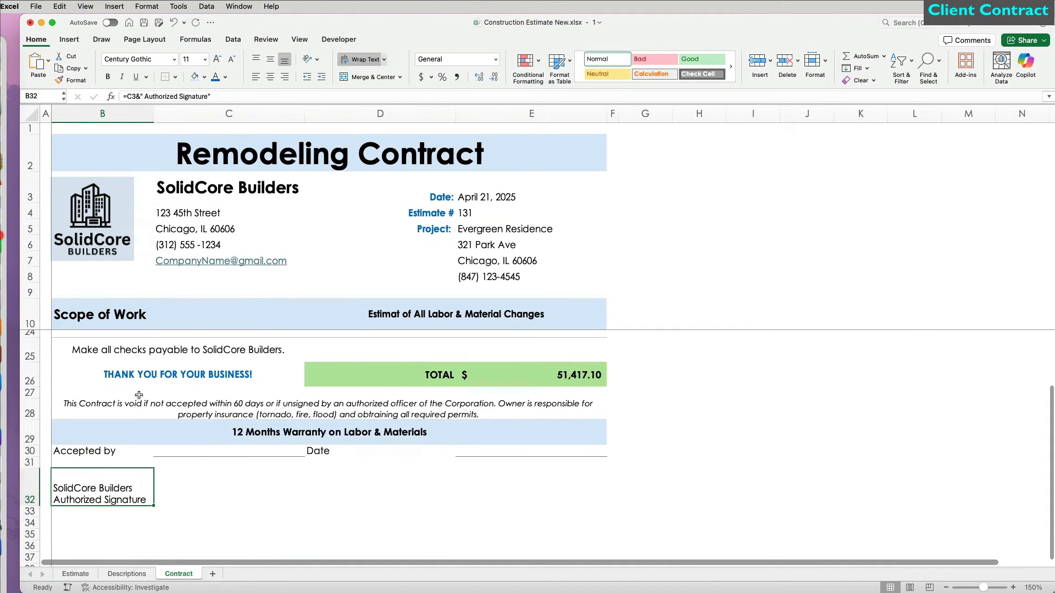
click(212, 500)
key(super+y)
click(417, 451)
click(285, 77)
drag(446, 451, 494, 450)
key(super+c)
click(445, 492)
key(super+v)
click(692, 480)
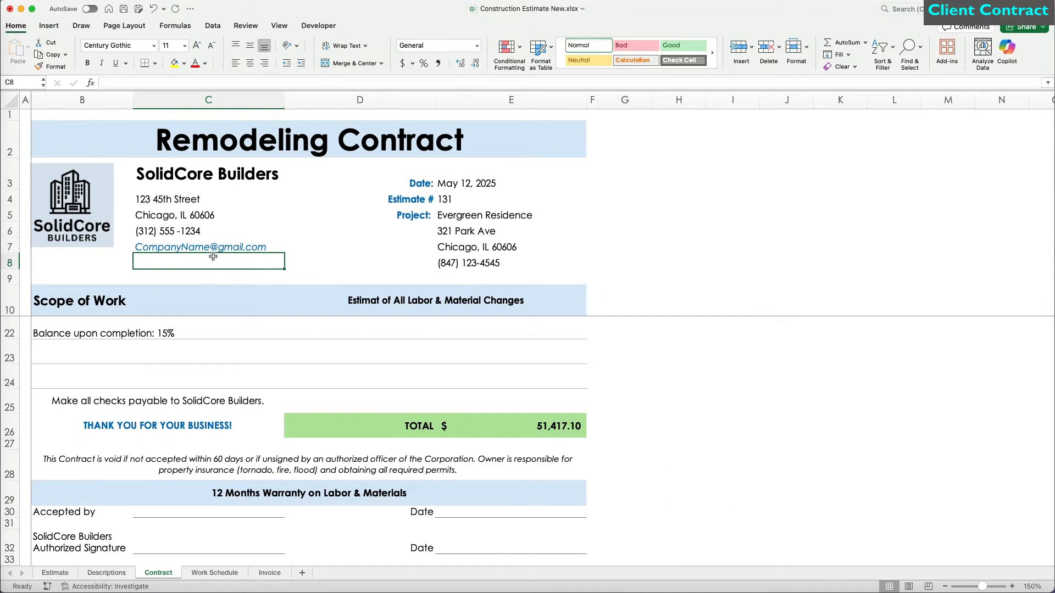
Step: Complete the contractor license line in C8 and make it bold
text(General Contractor License #GC1)
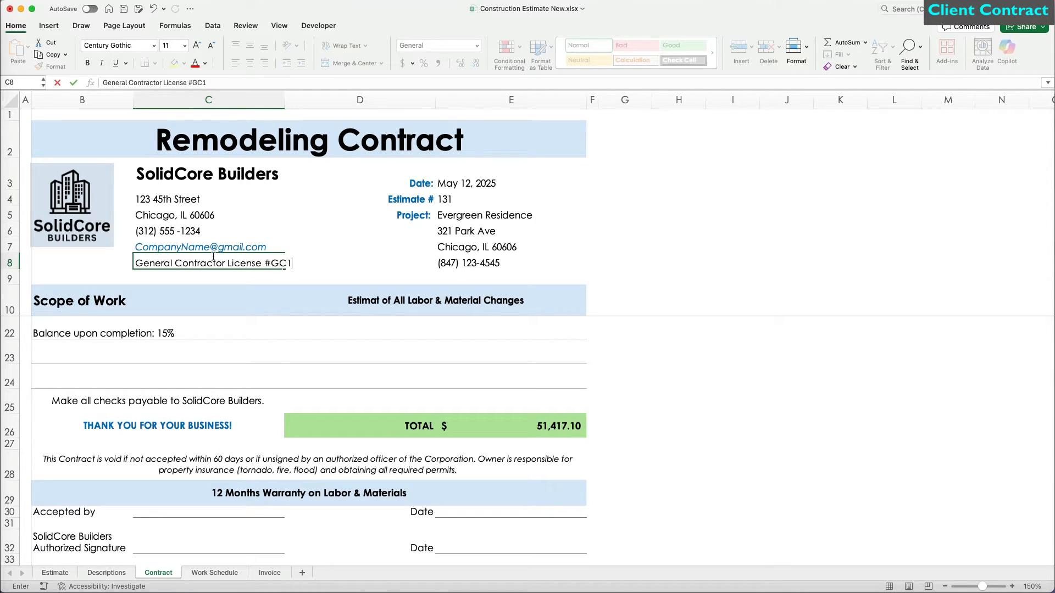
text(45)
key(ctrl+Return)
key(super+b)
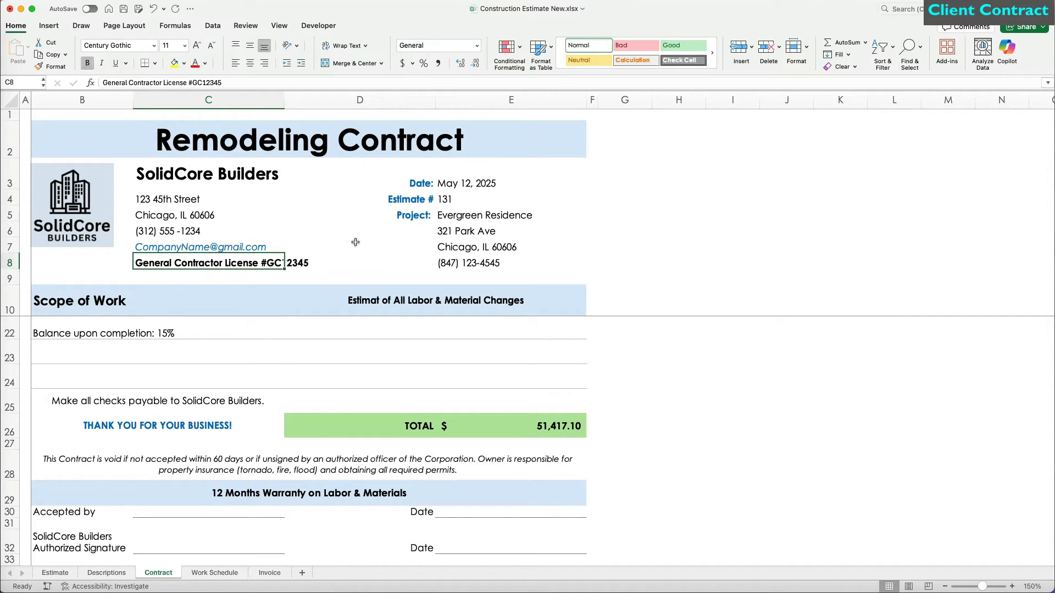
click(355, 242)
click(713, 263)
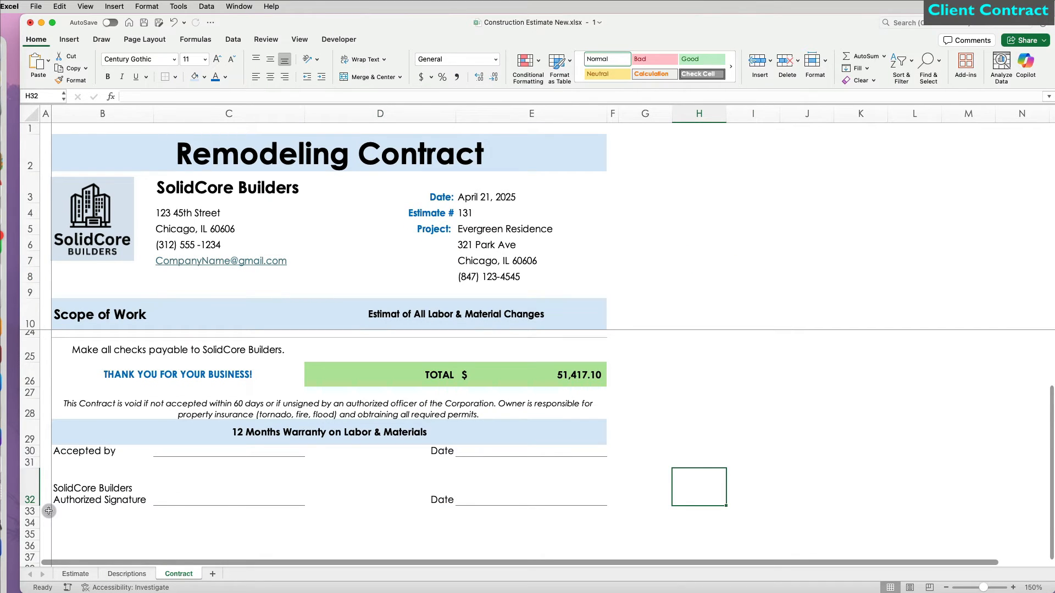
Step: Put an outside border around the contract range A1:F33
drag(49, 511, 612, 122)
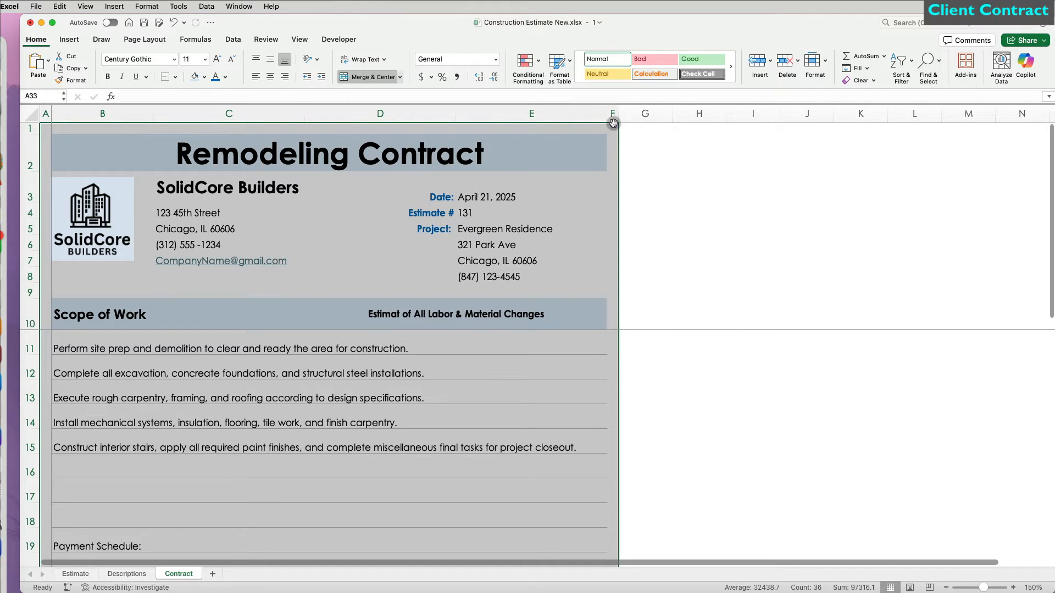
click(176, 77)
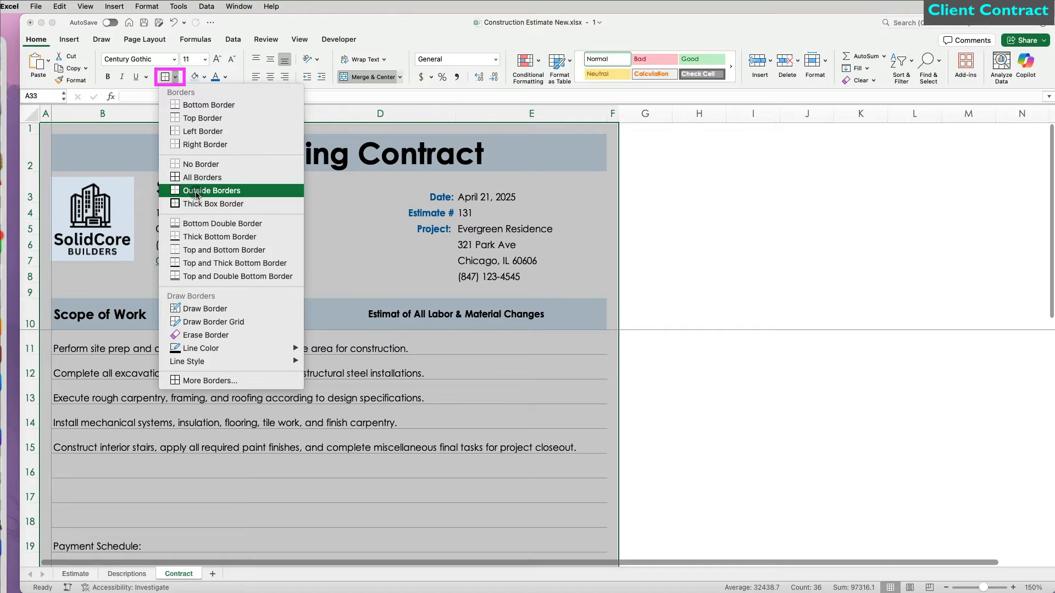
click(196, 191)
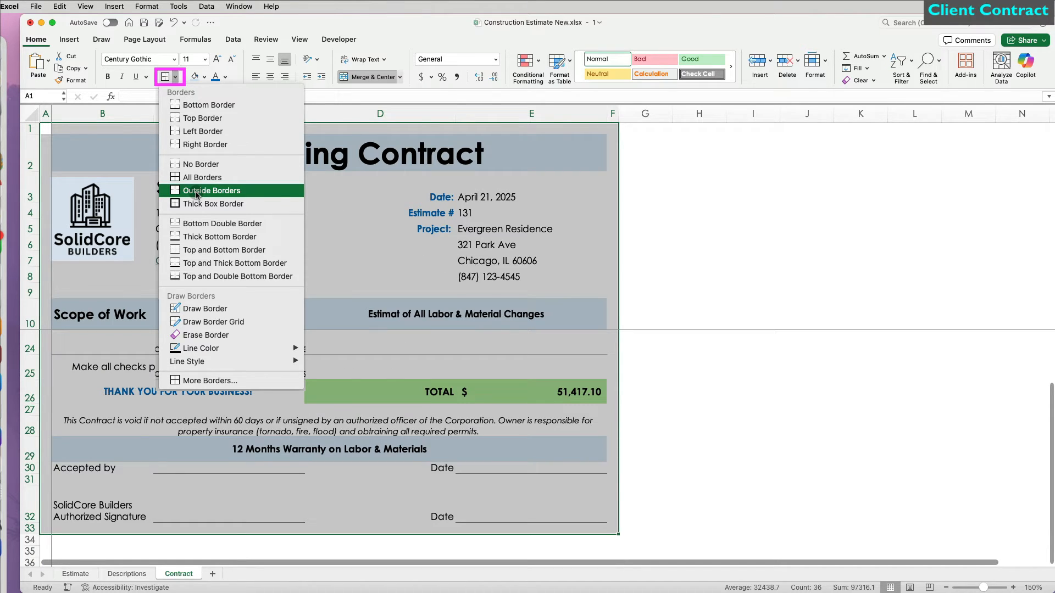
Step: Set the bordered contract range as the sheet's print area
click(165, 40)
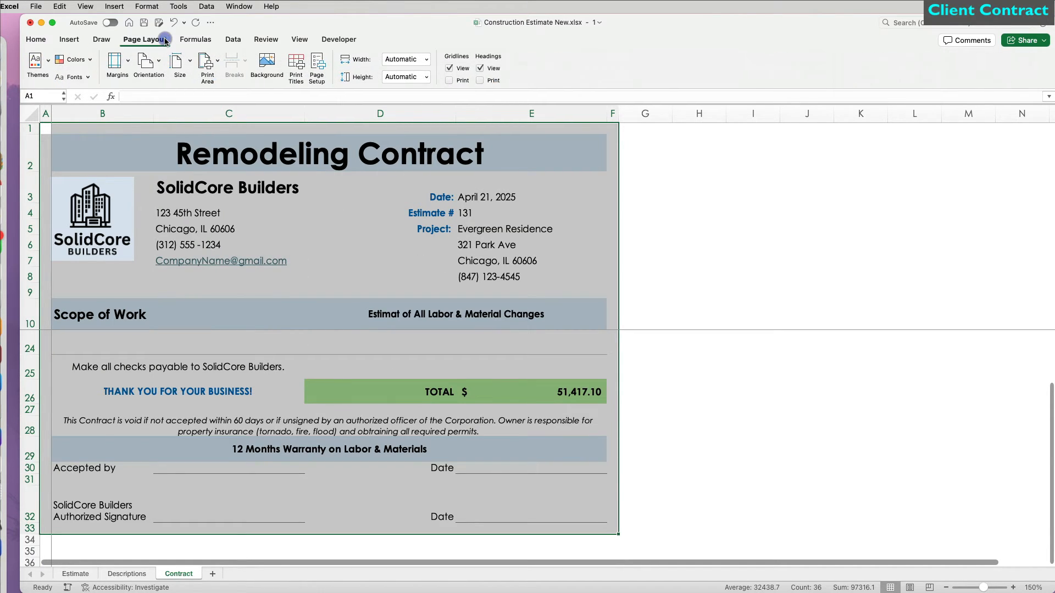
click(207, 61)
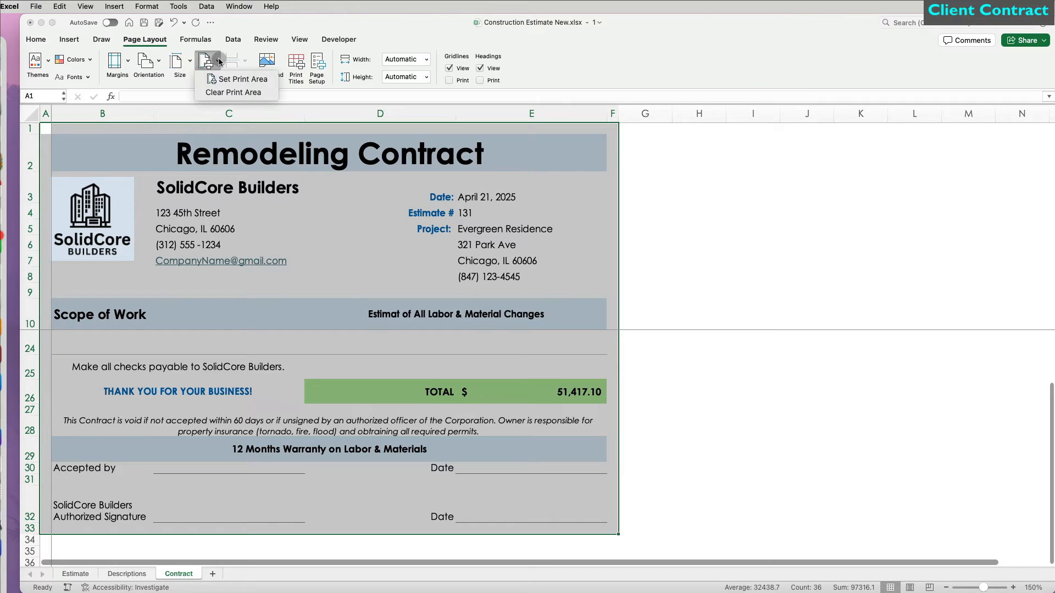
click(228, 86)
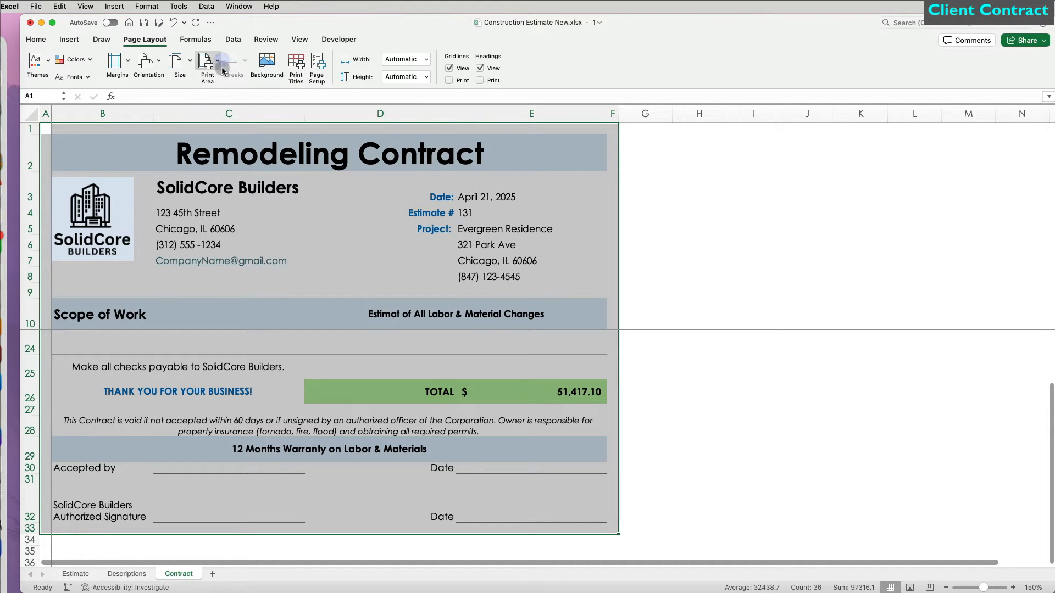
click(222, 65)
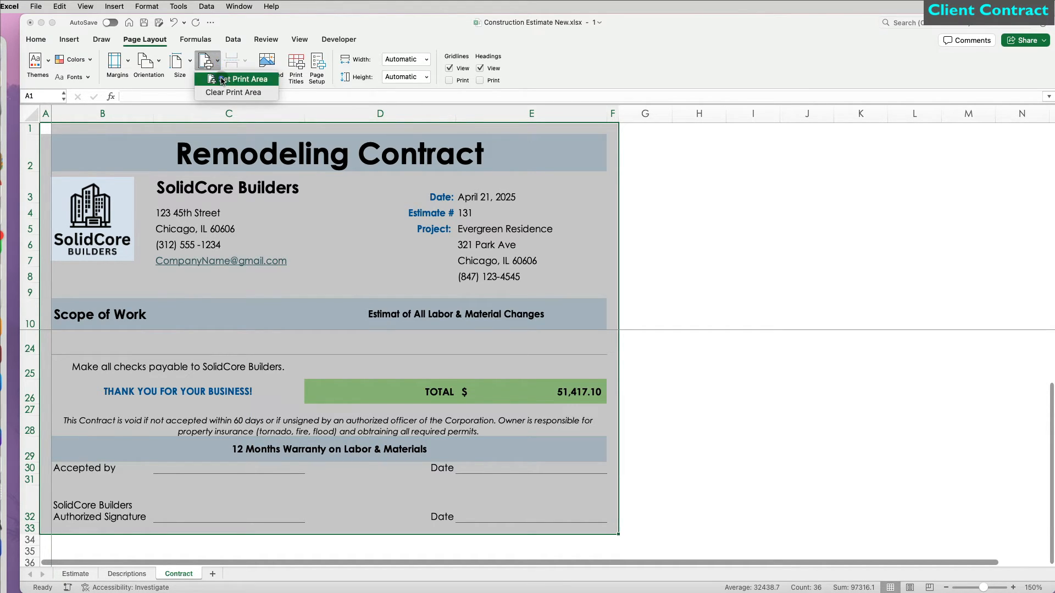
click(222, 81)
click(322, 265)
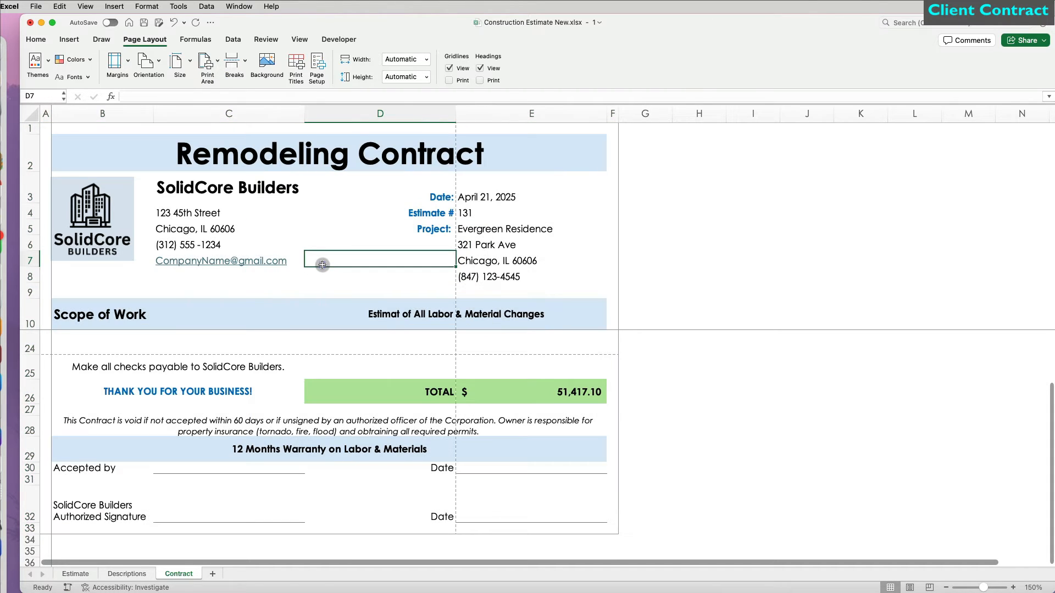
Step: Scale the contract printout to fit 1 page wide by 1 tall and choose Save as PDF
key(super+p)
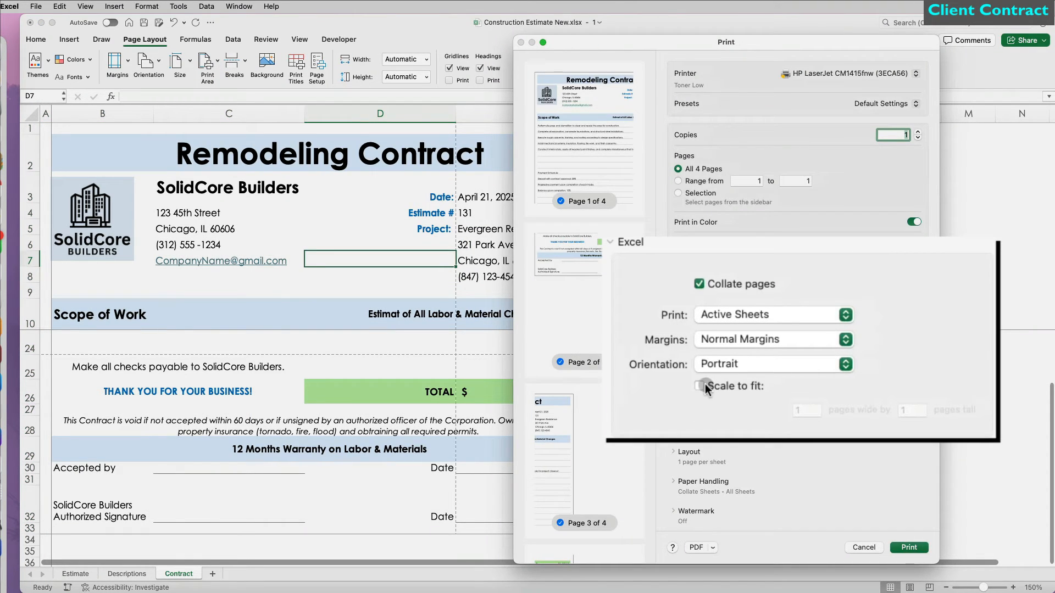
click(702, 385)
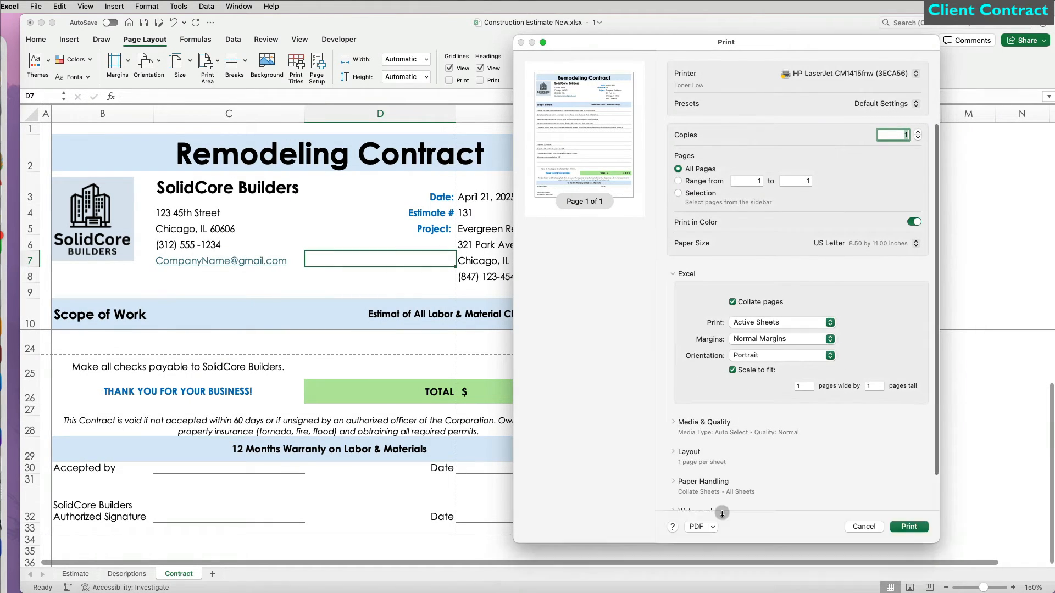
click(712, 487)
click(720, 517)
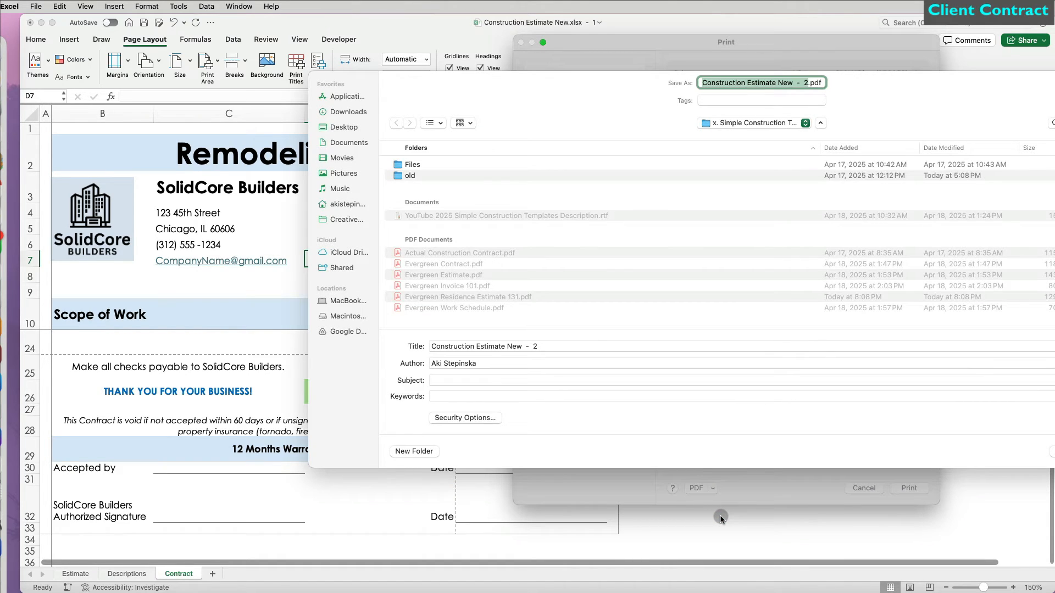
Step: Save the PDF under the name 'Evergreen Contract New'
text(Ever)
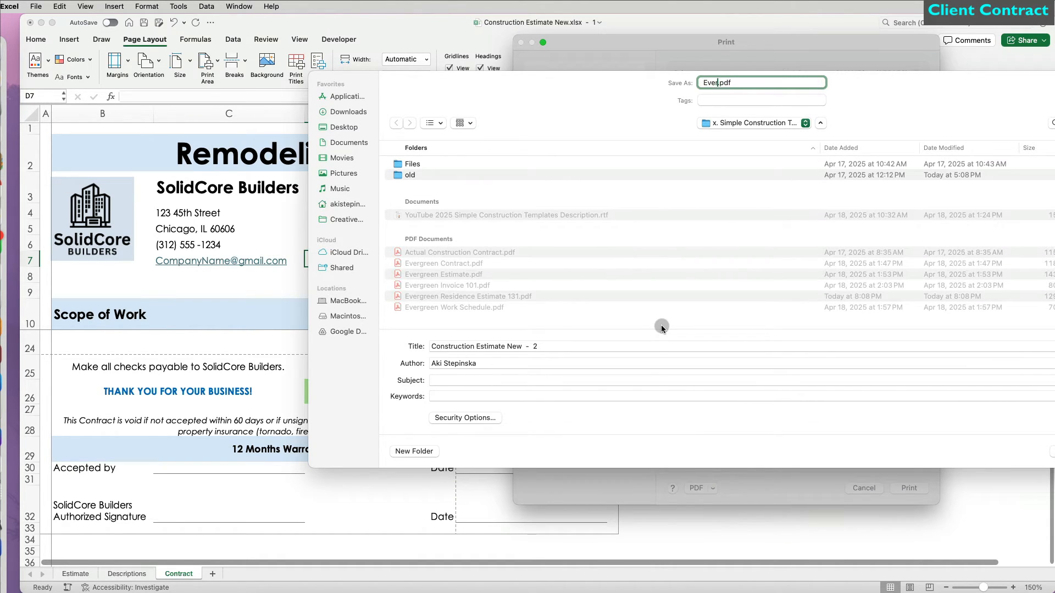
text(green Contract )
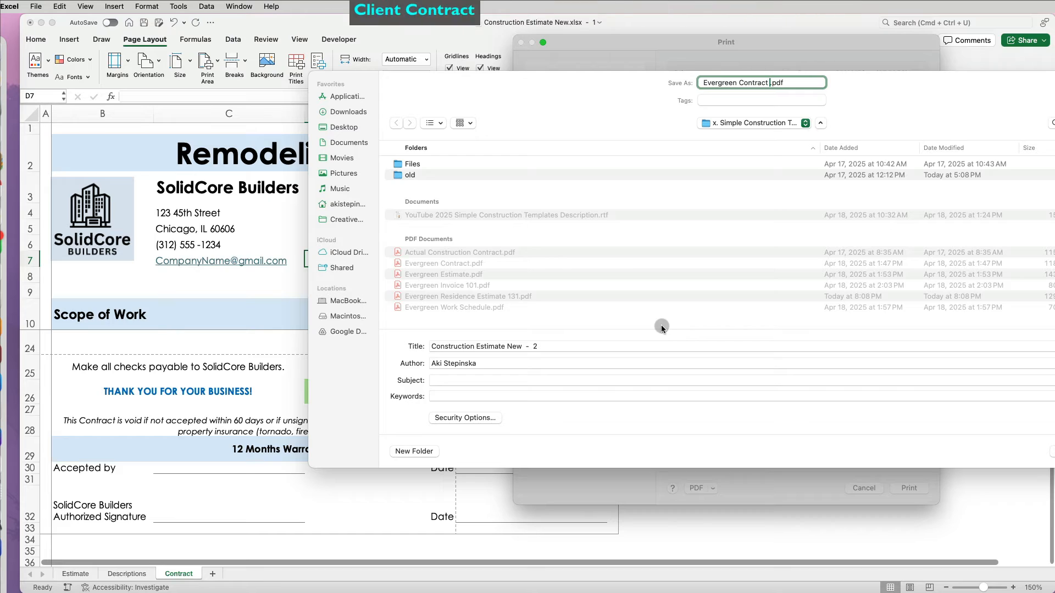
text(New)
key(Return)
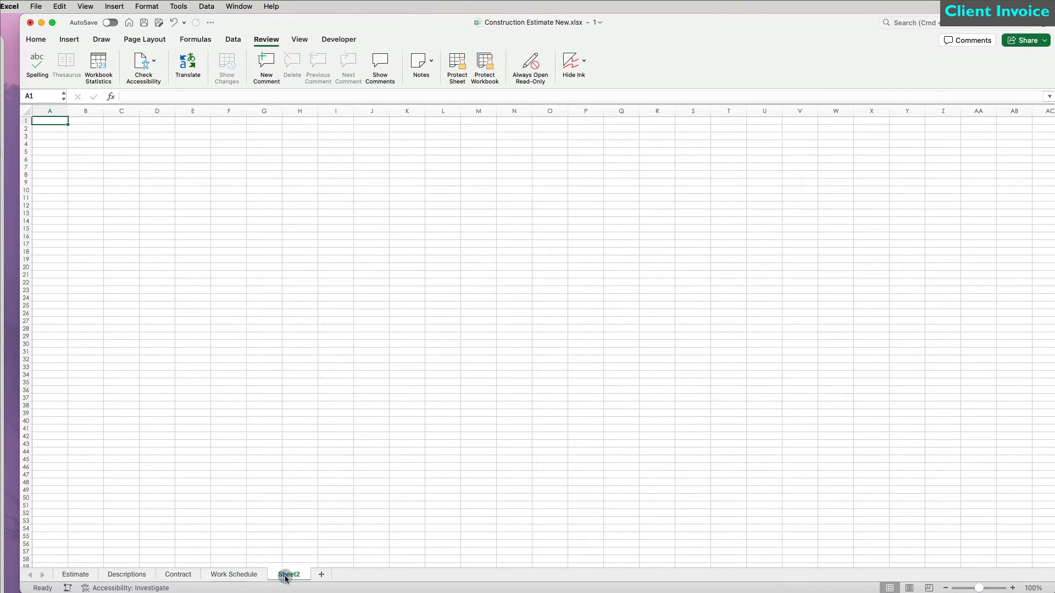
Step: Rename Sheet2 to Invoice
double_click(285, 575)
text(Invoice)
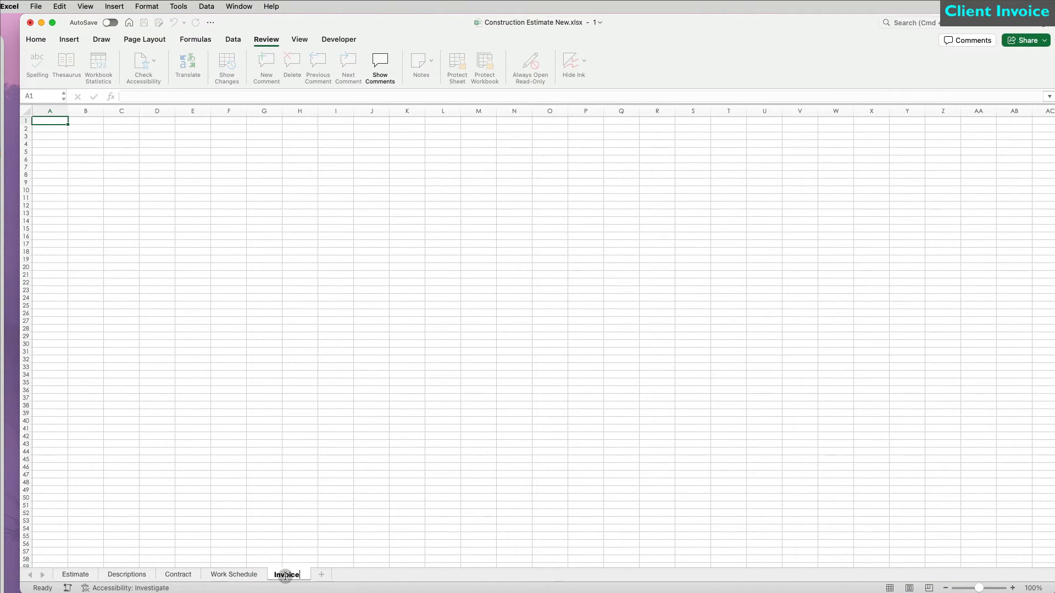
key(Return)
Step: Set the entire sheet to Century Gothic with a white fill that hides the gridlines
click(28, 110)
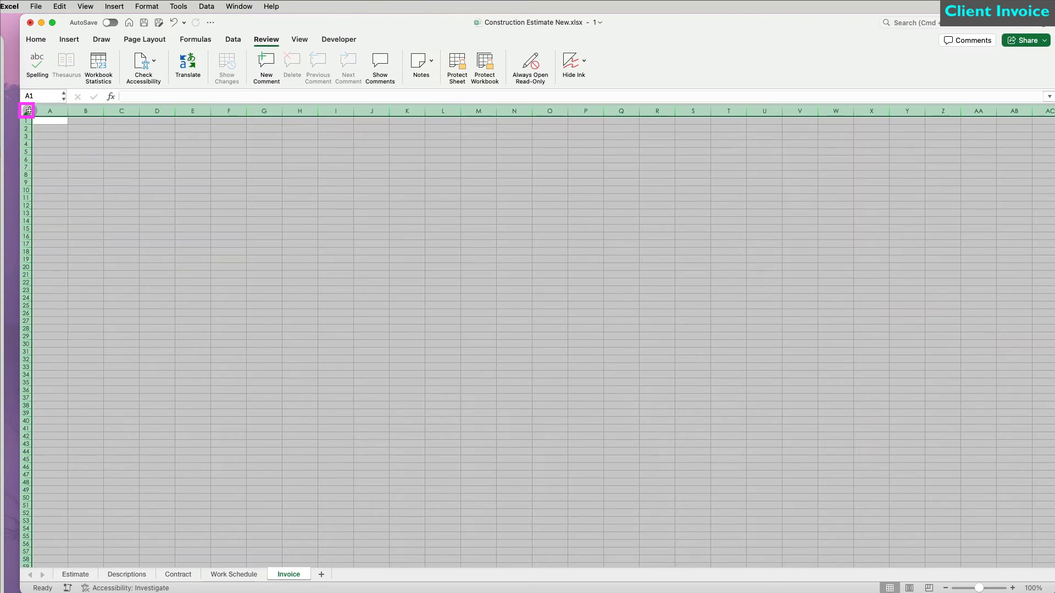
click(35, 39)
click(174, 59)
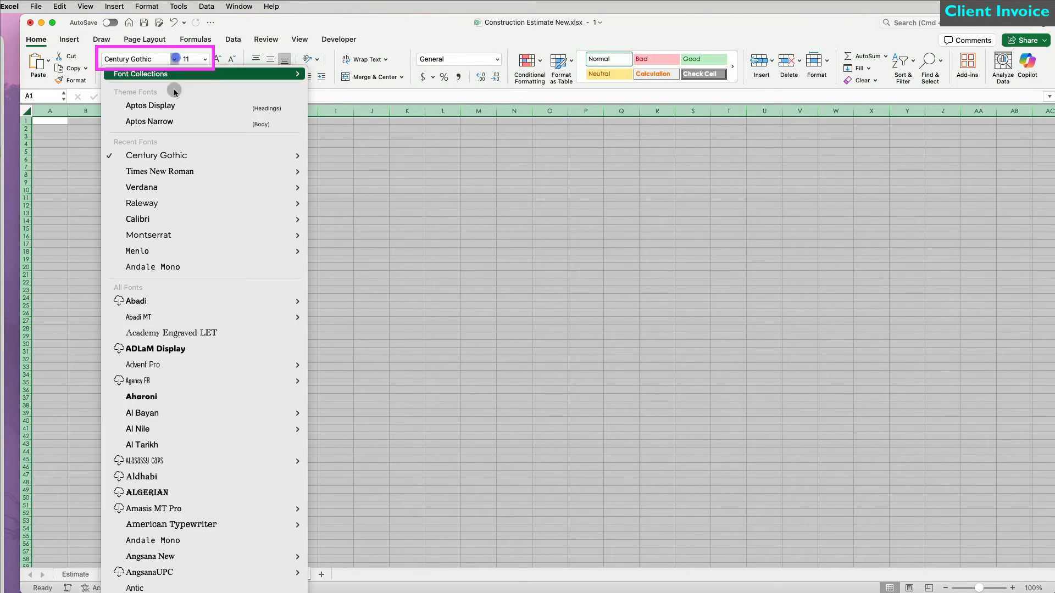
mouse_move(220, 155)
click(327, 158)
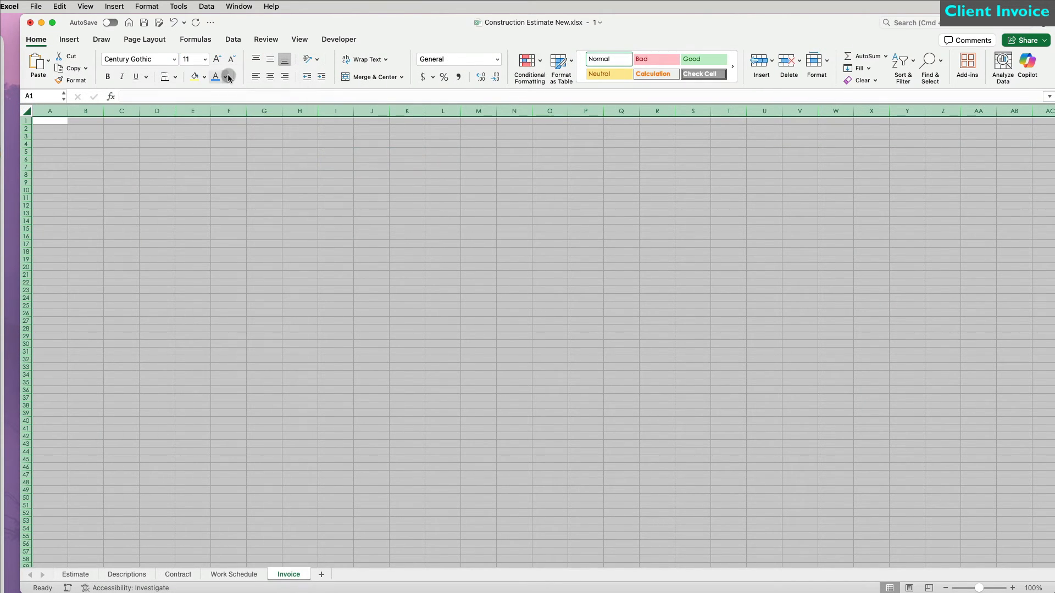
click(203, 77)
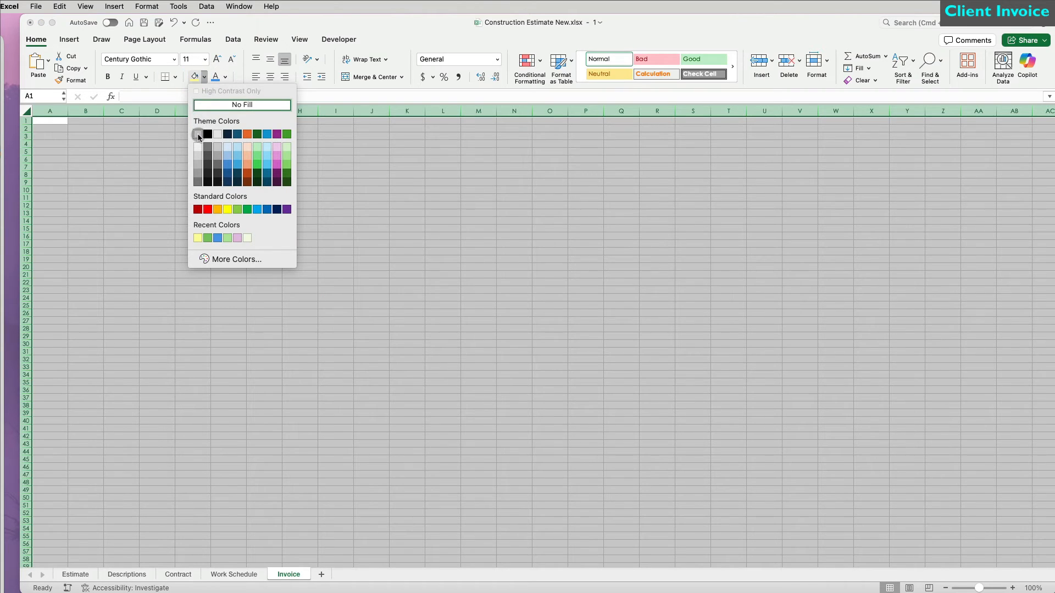
click(197, 134)
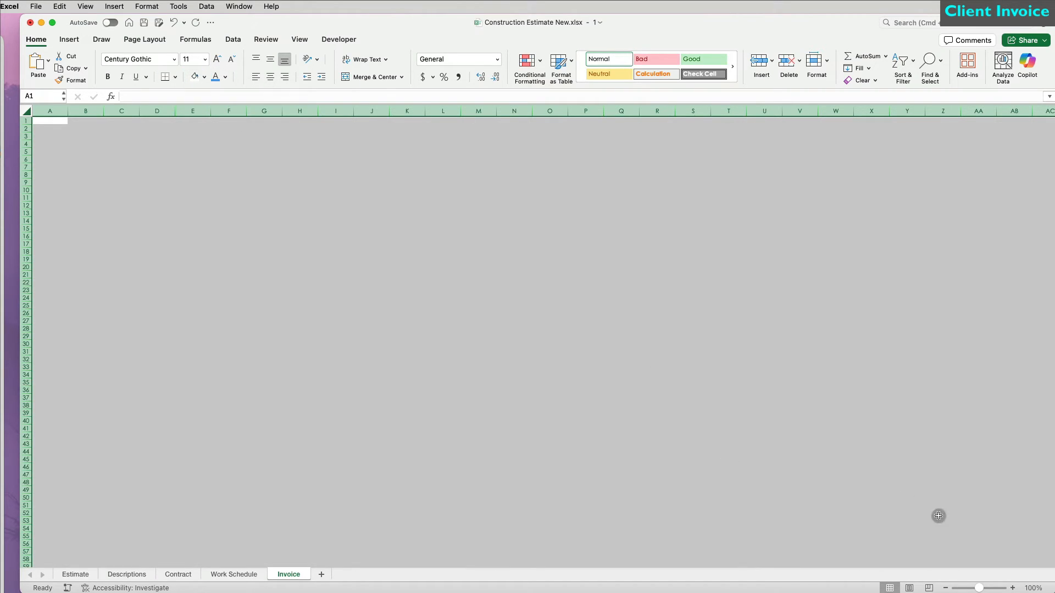
click(1010, 542)
Step: Zoom the sheet in to 150% and return to the top-left corner
click(1012, 588)
click(1012, 588)
click(1012, 588)
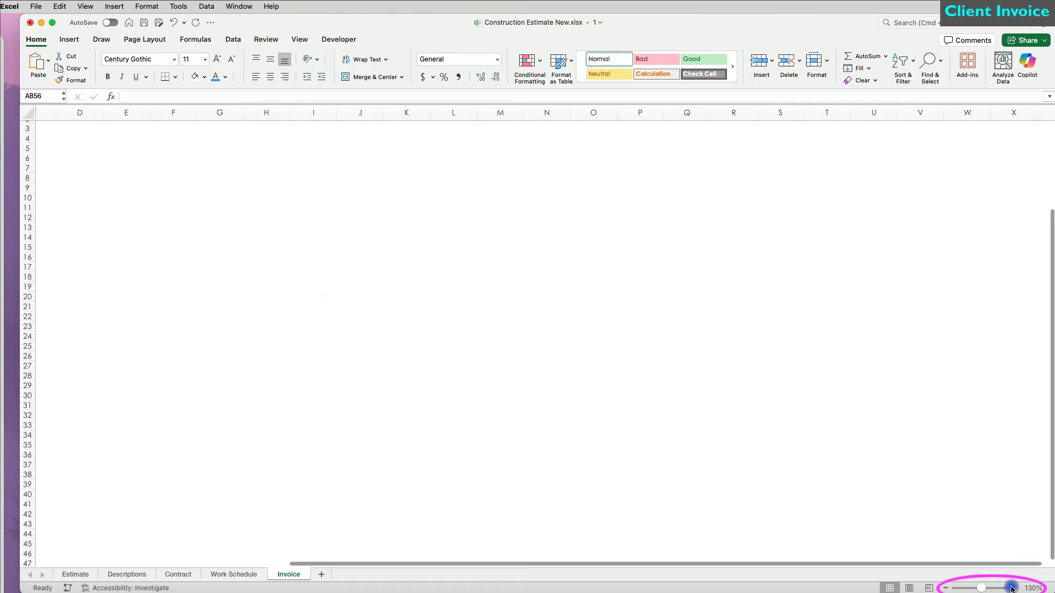
click(1013, 588)
click(1012, 588)
scroll(665, 483, up, 6)
scroll(666, 483, left, 5)
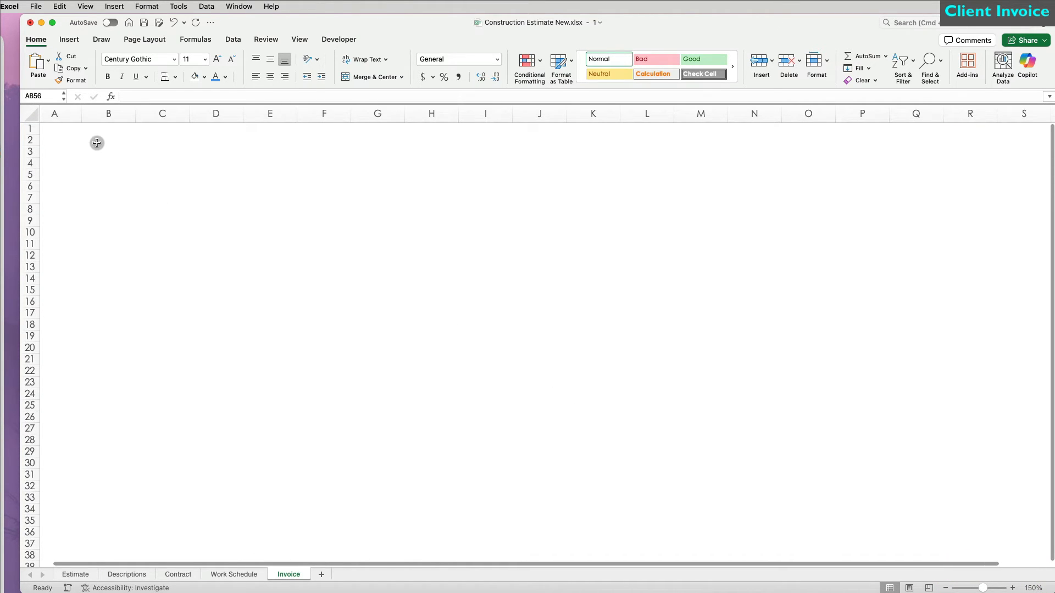
Step: Enter the Invoice title and placeholder lines CompanyName, Address, Address, Phone Number and Email
click(105, 141)
text(Invoice)
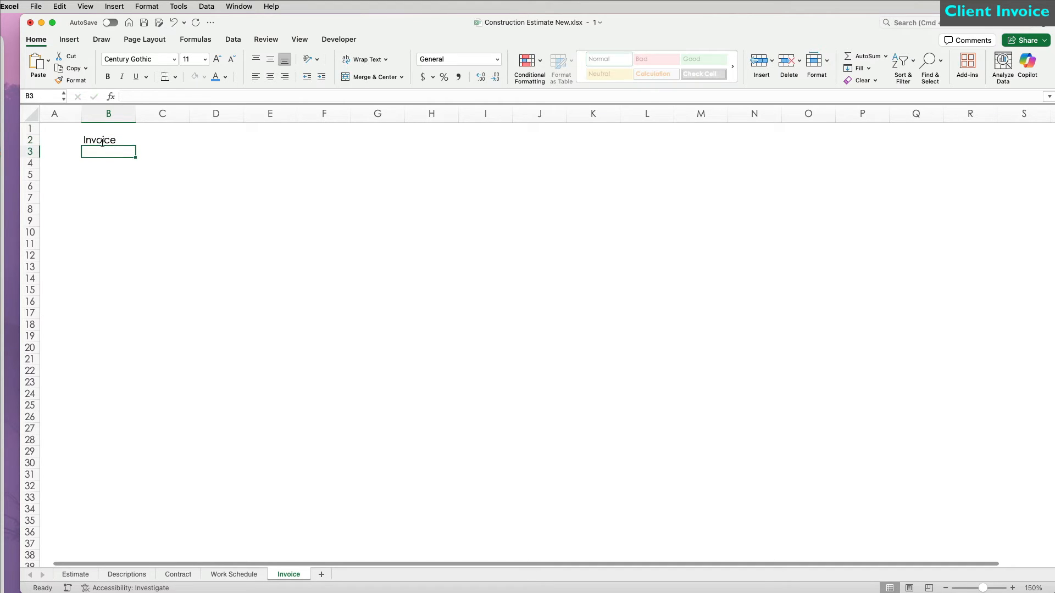
key(Right)
text(CompanyName)
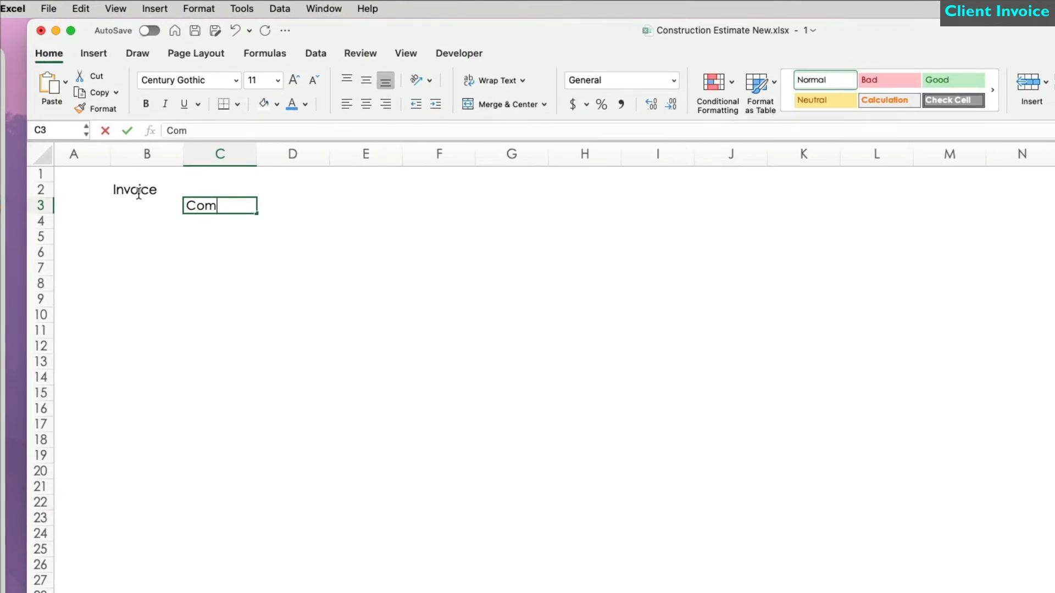
key(Return)
text(Address)
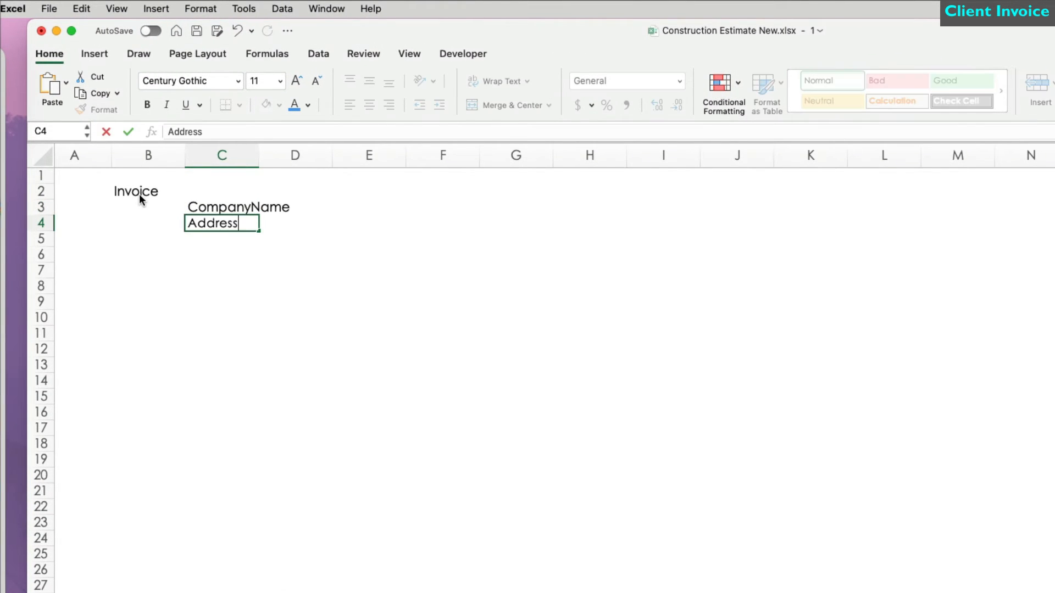
key(Return)
text(Address)
key(Return)
text(Phone N)
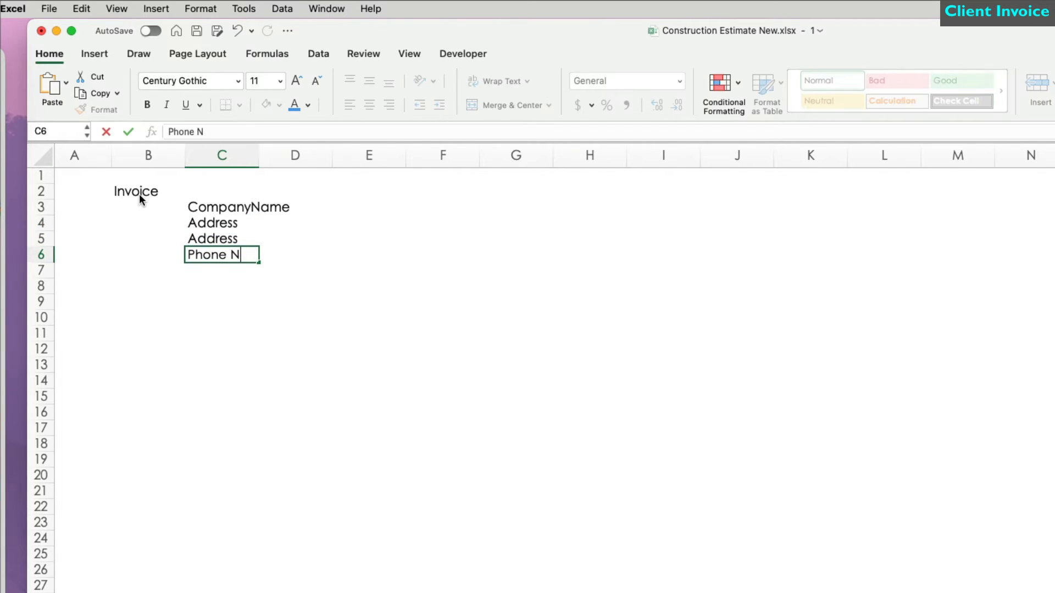
text(umber)
key(Return)
text(Email)
key(Tab)
Step: Add the labels Date:, Invoice # and Bill To: in column D
click(320, 209)
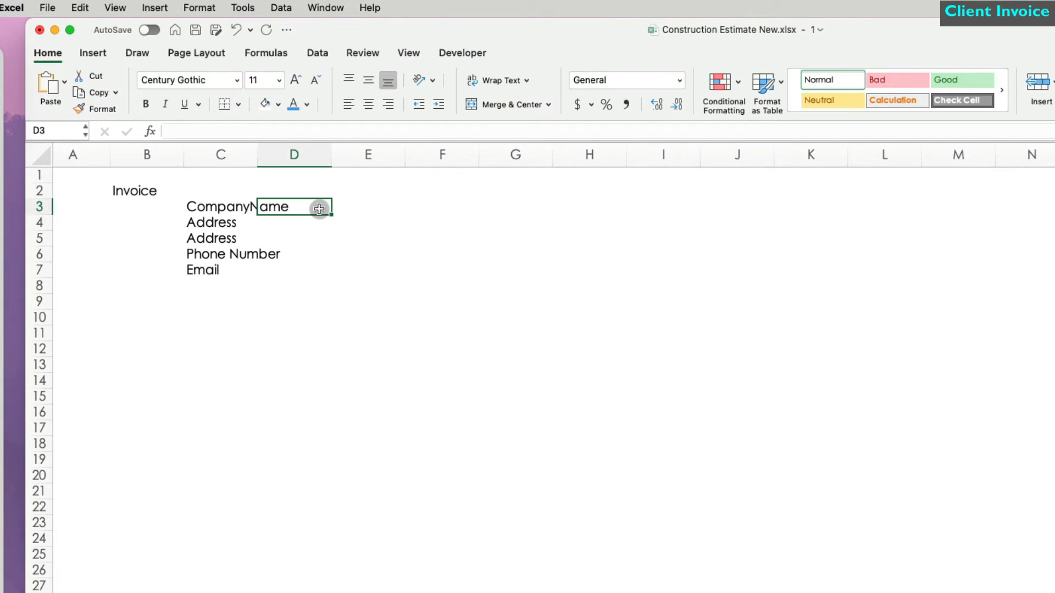
double_click(257, 154)
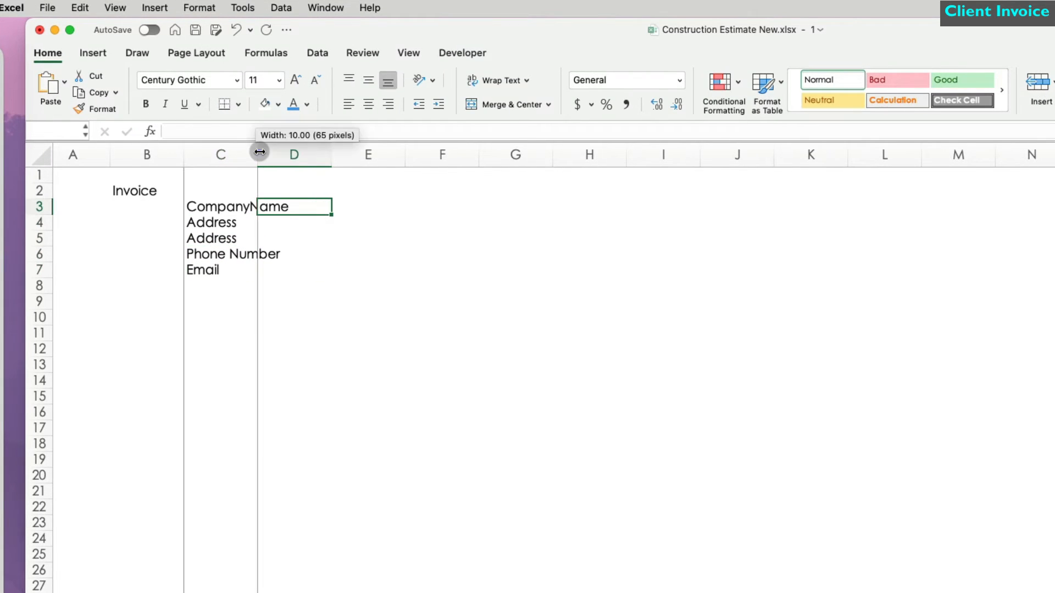
text(Date:)
key(Return)
text(Invoice #)
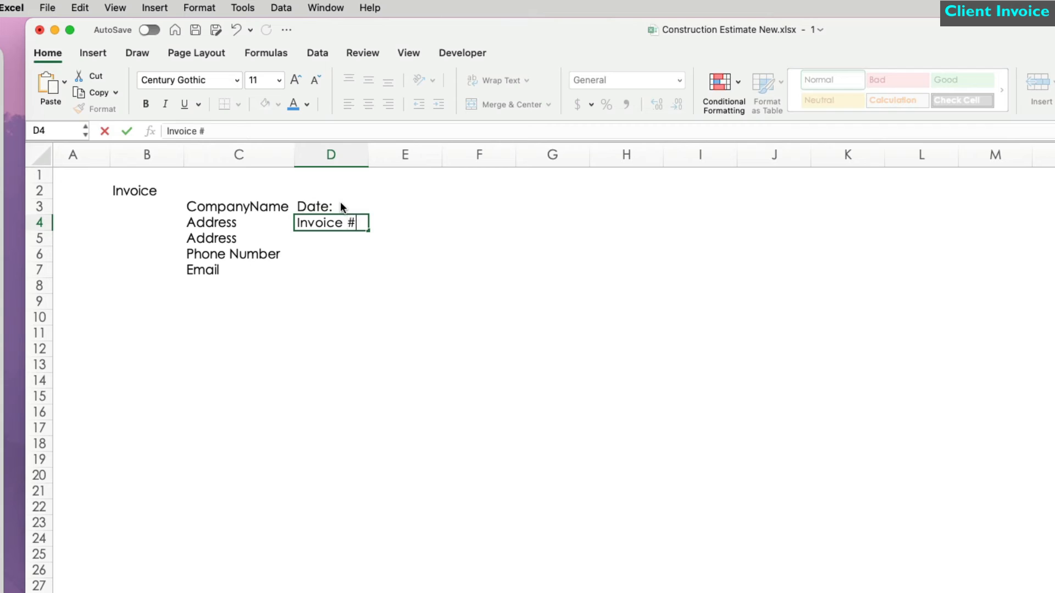
key(Return)
text(Bill To:)
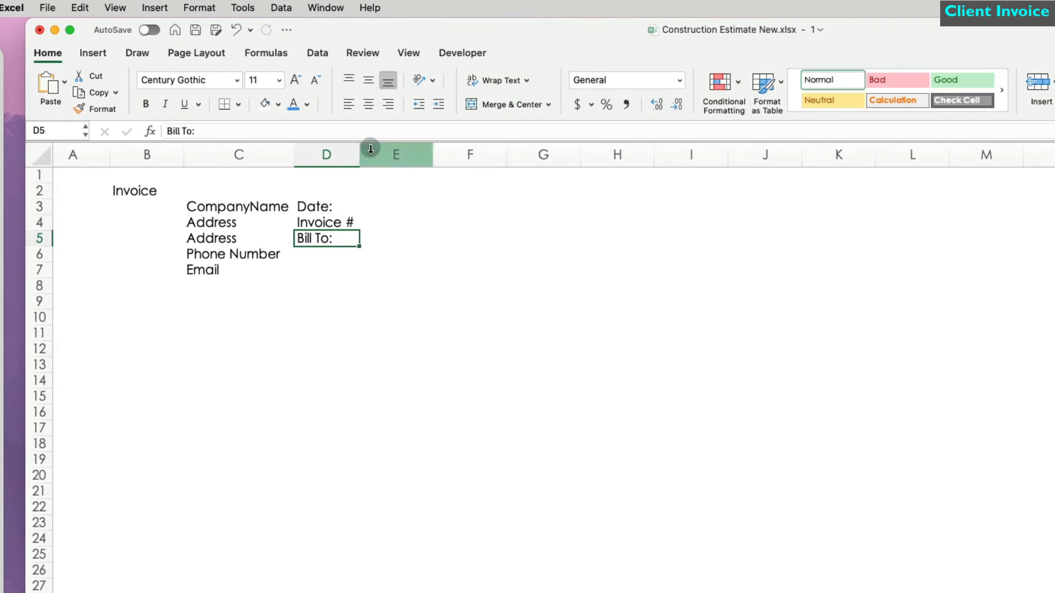
Step: Link the company name cell to the SolidCore Builders name on the Estimate sheet
click(247, 207)
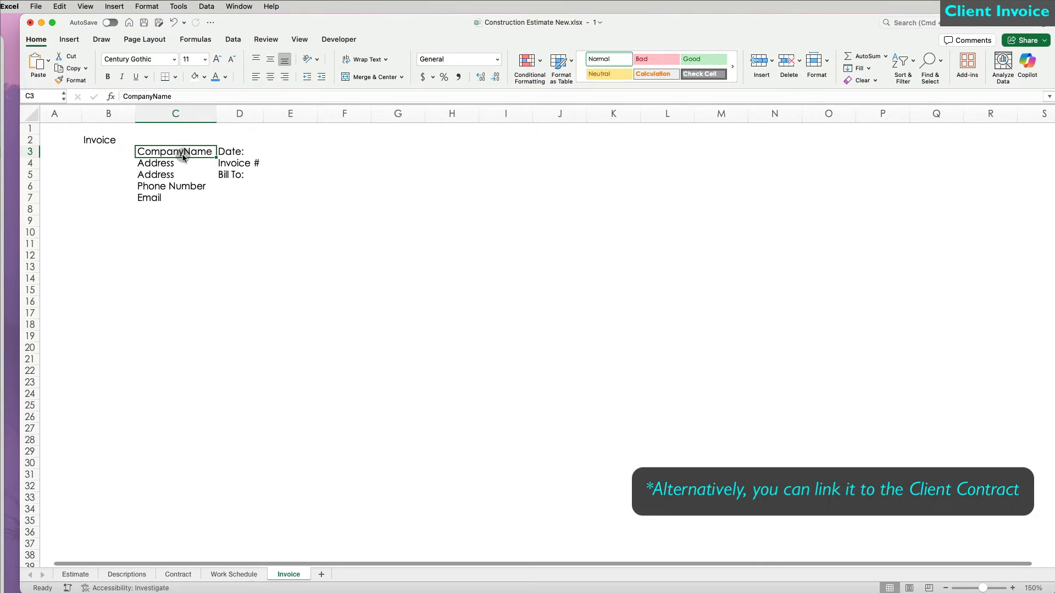
text(=)
click(92, 575)
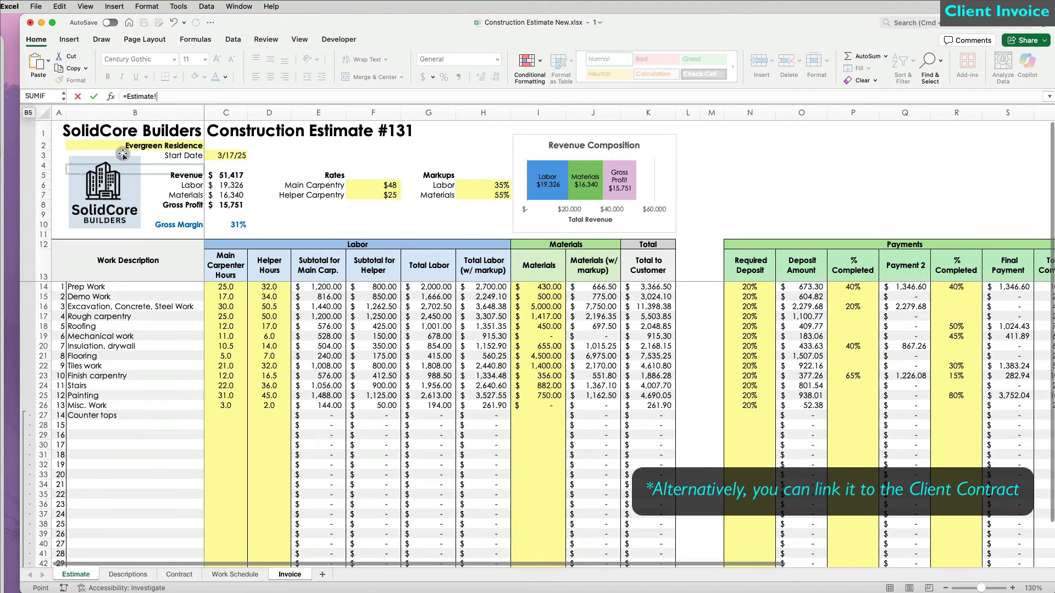
click(130, 132)
key(Return)
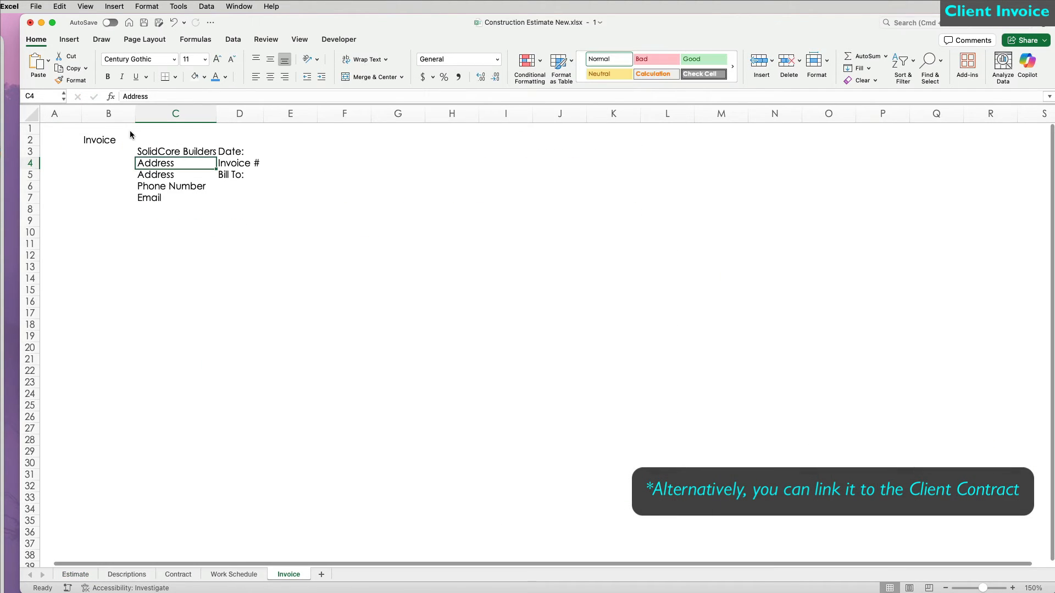
Step: Link the address, phone and e-mail lines to Contract C4, filled down through C7
text(=)
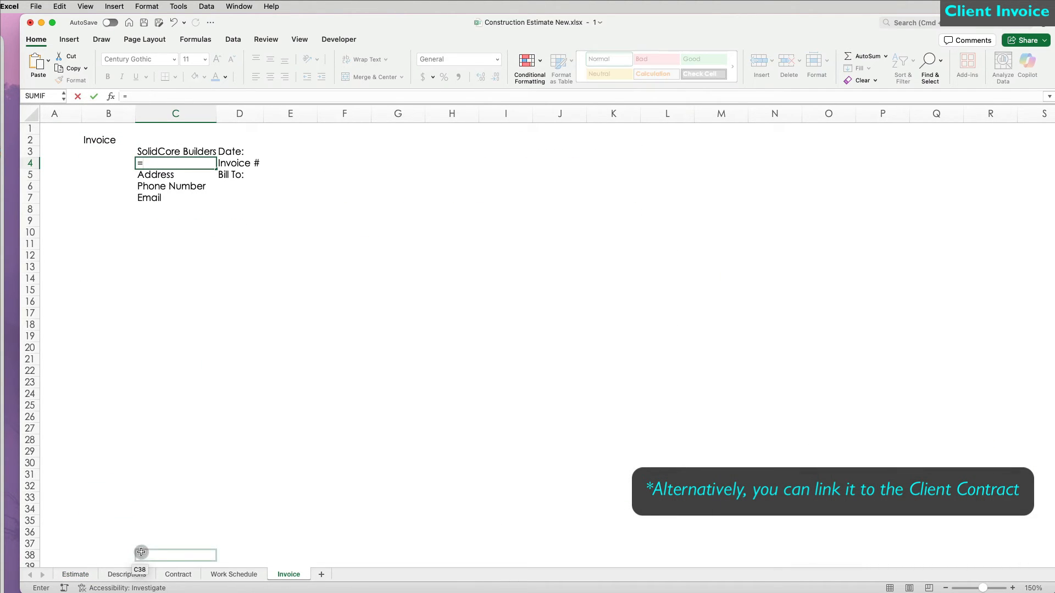
click(178, 574)
click(196, 212)
key(Return)
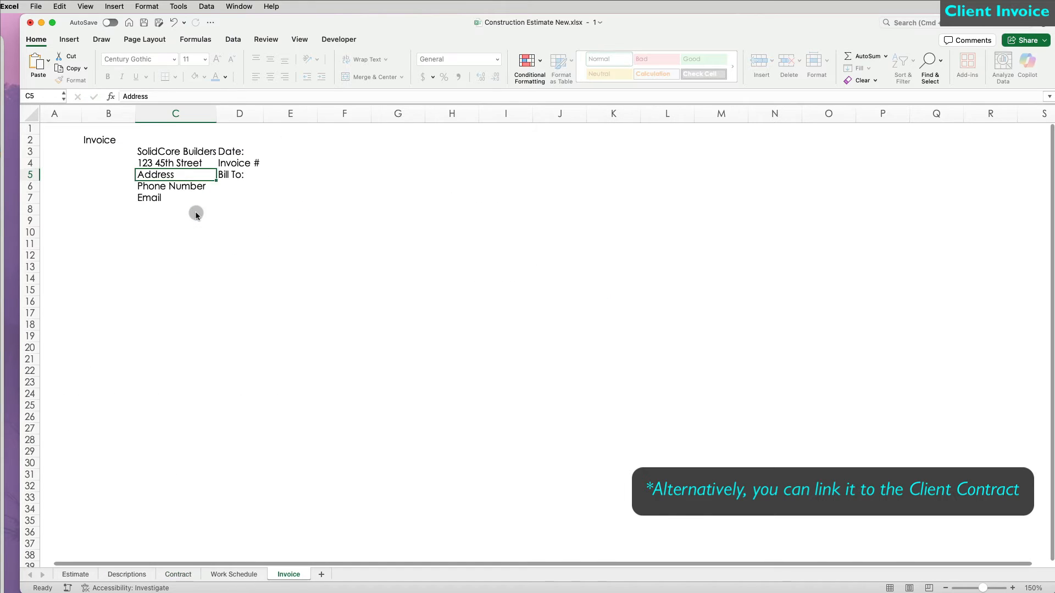
click(210, 163)
drag(216, 169, 215, 199)
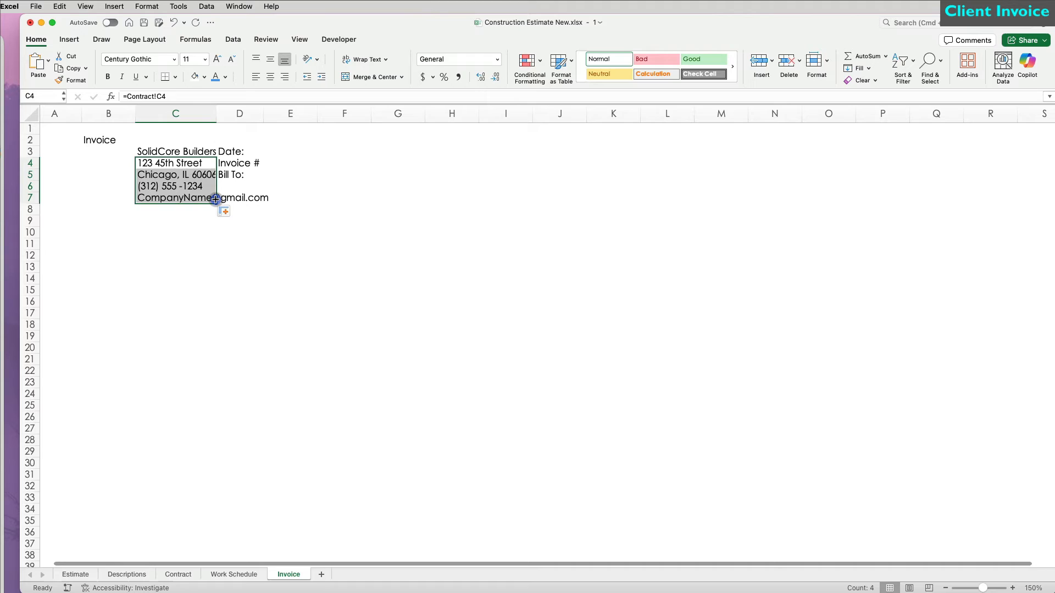
click(178, 199)
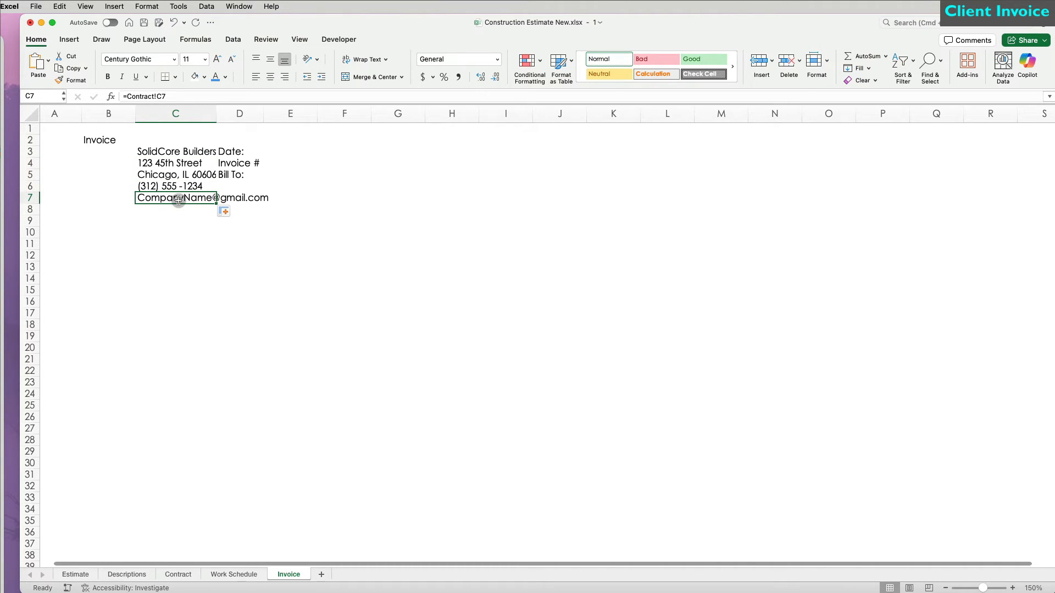
Step: Enter =TODAY() in E3 and format it as a long date like March 14, 2012
double_click(219, 111)
click(352, 152)
text(=today())
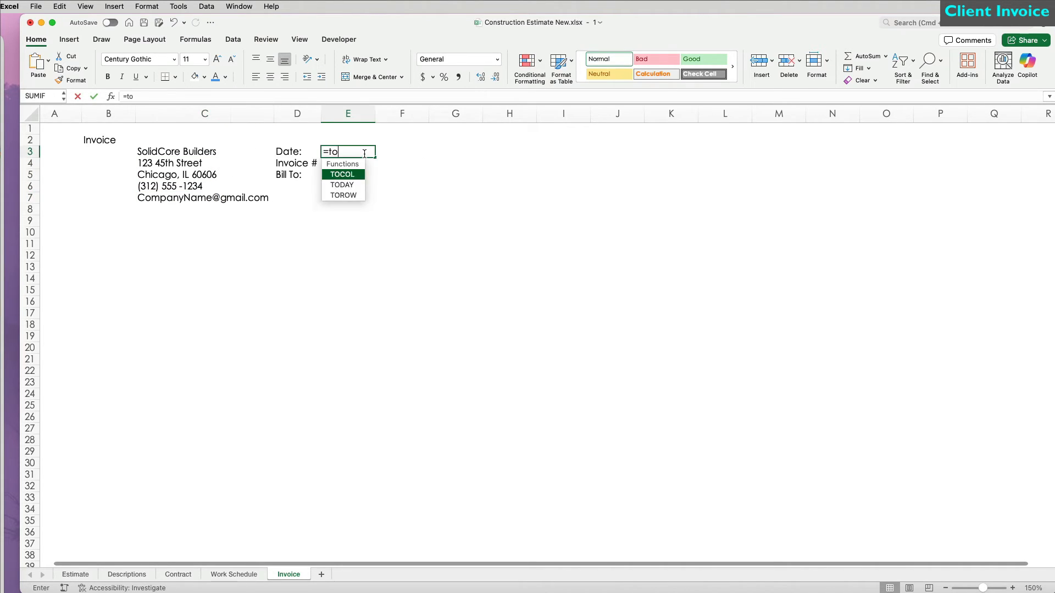
key(Return)
click(363, 153)
click(484, 62)
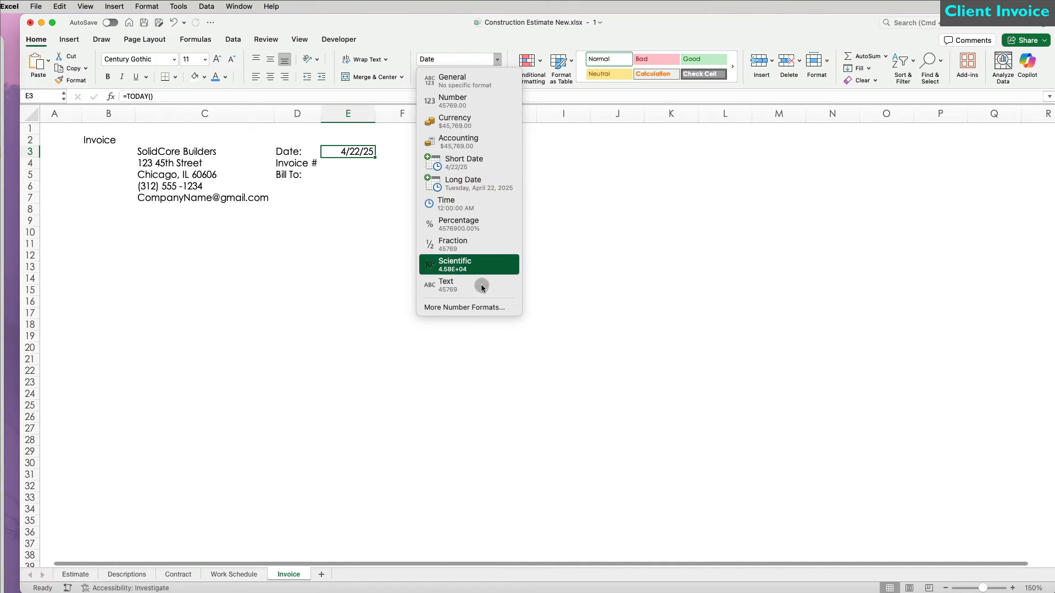
click(473, 308)
click(803, 285)
click(956, 440)
key(Return)
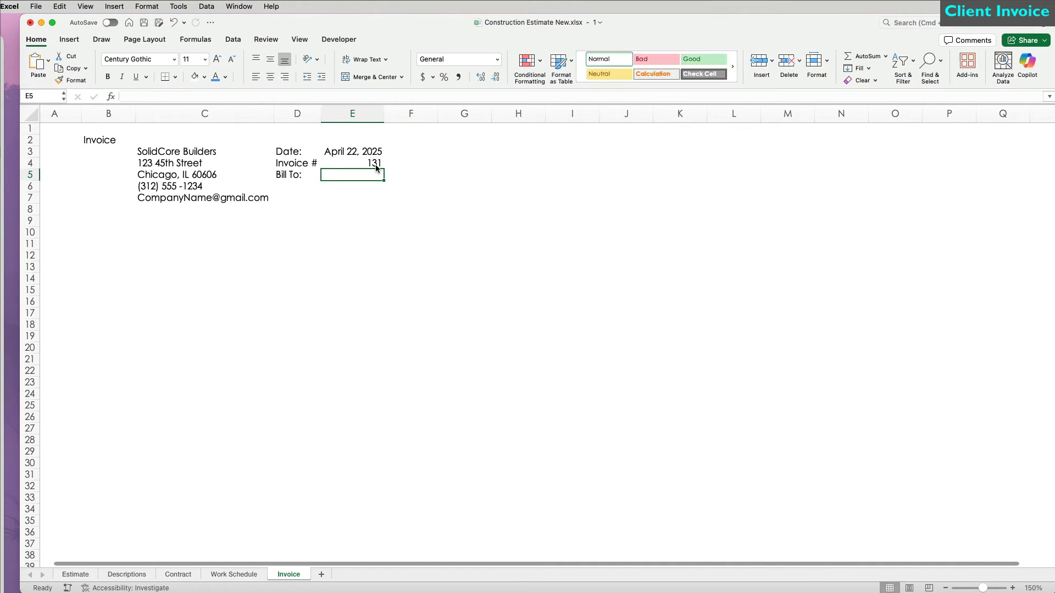
Step: Enter the client name and link the client address lines from Contract, filled down to E8
text(John & Jane)
text(=)
click(178, 575)
click(471, 245)
key(Return)
click(383, 189)
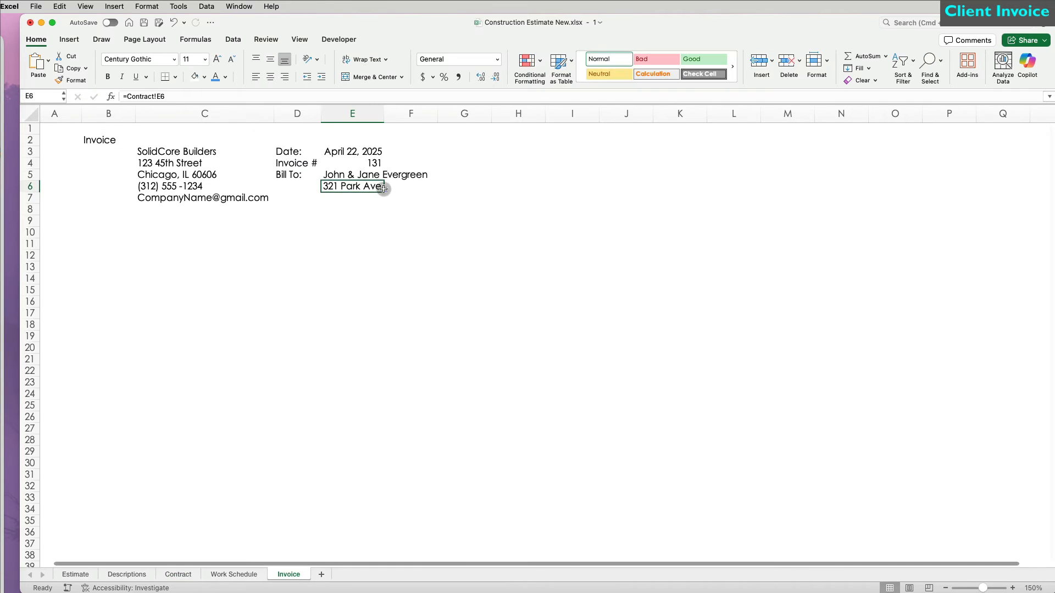
drag(387, 204, 386, 212)
click(475, 213)
double_click(384, 114)
Step: Merge B2:E2 into a bold, enlarged Invoice title banner with light green fill
drag(81, 114, 353, 139)
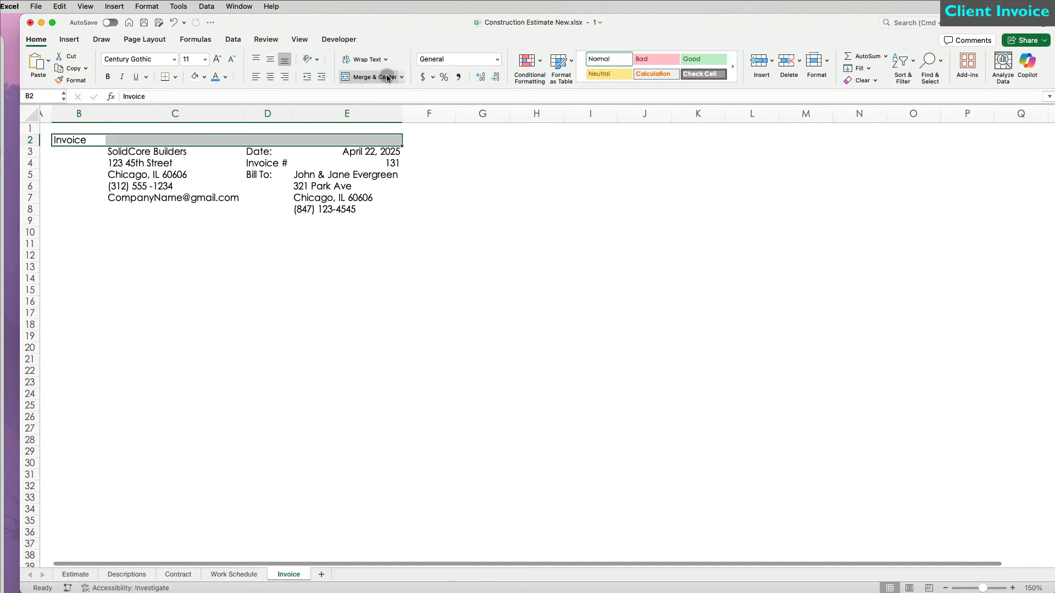
click(387, 76)
click(273, 59)
click(108, 77)
click(217, 60)
click(217, 59)
Step: Make the company name bold and larger, fit column C, and heighten row 3
click(217, 60)
click(217, 59)
click(232, 60)
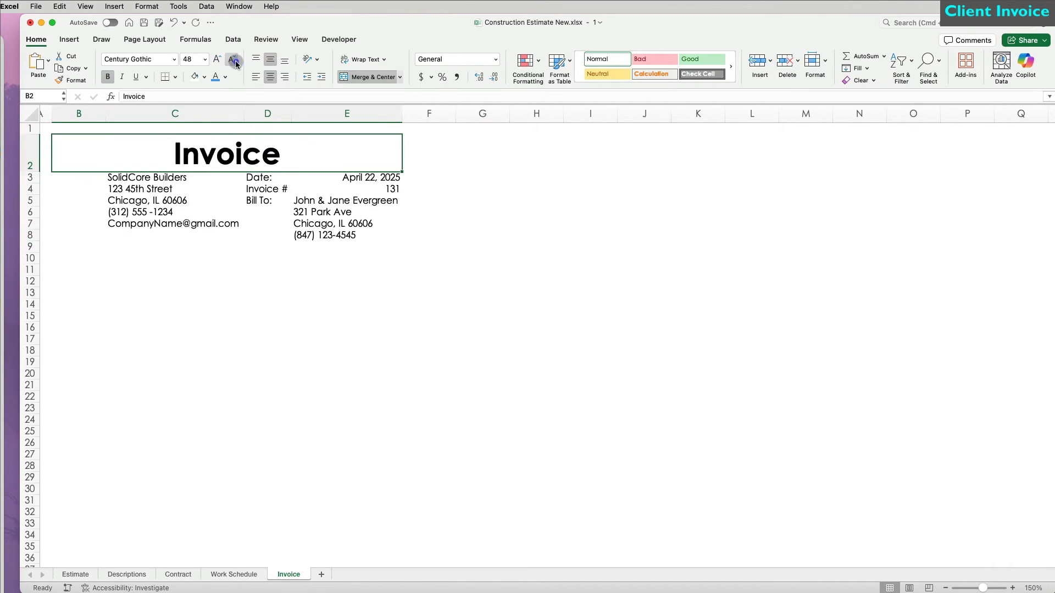
click(205, 76)
click(229, 236)
click(147, 177)
click(108, 76)
click(217, 59)
click(217, 59)
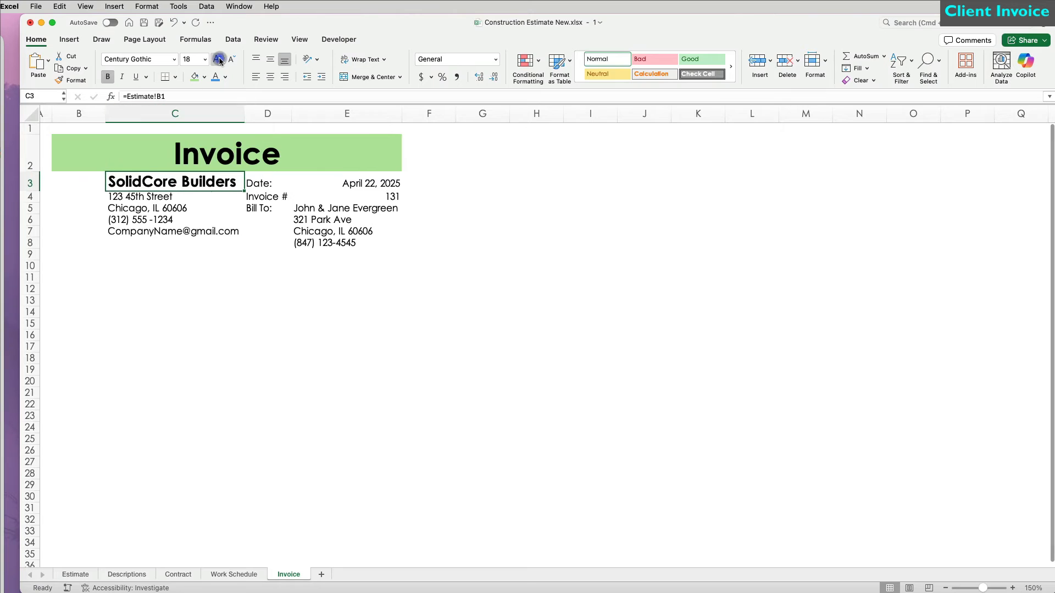
click(217, 59)
click(217, 59)
click(217, 59)
double_click(245, 113)
drag(30, 193, 31, 208)
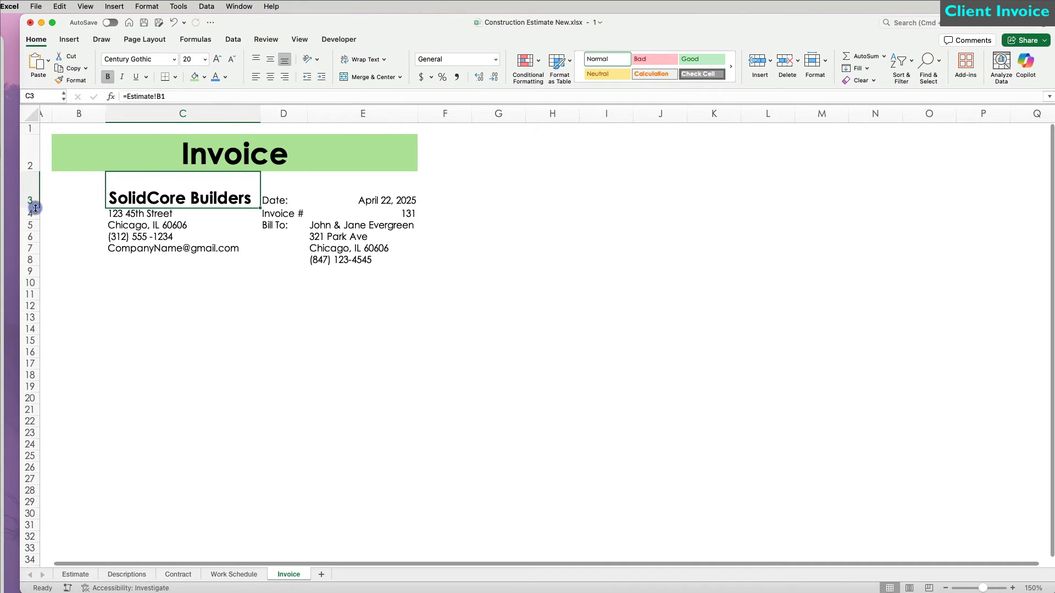
Step: Rebalance the widths of columns C to E and left-align the date and client details E3:E8
drag(283, 200, 288, 225)
drag(212, 113, 464, 111)
click(358, 247)
drag(351, 201, 351, 224)
click(285, 76)
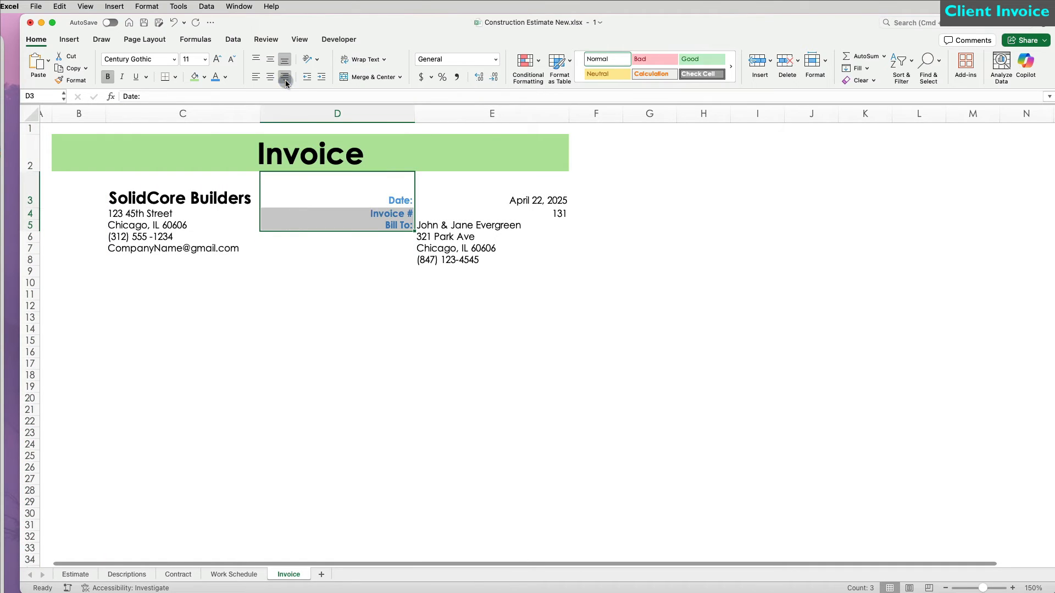
drag(259, 113, 338, 113)
drag(493, 113, 409, 113)
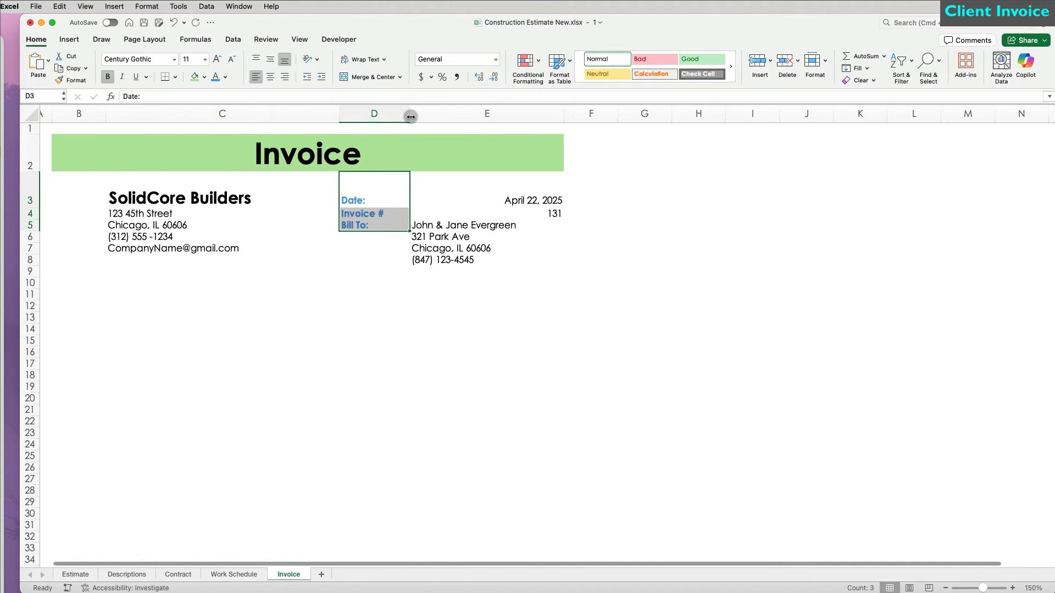
click(365, 317)
drag(521, 200, 521, 256)
click(255, 77)
click(308, 284)
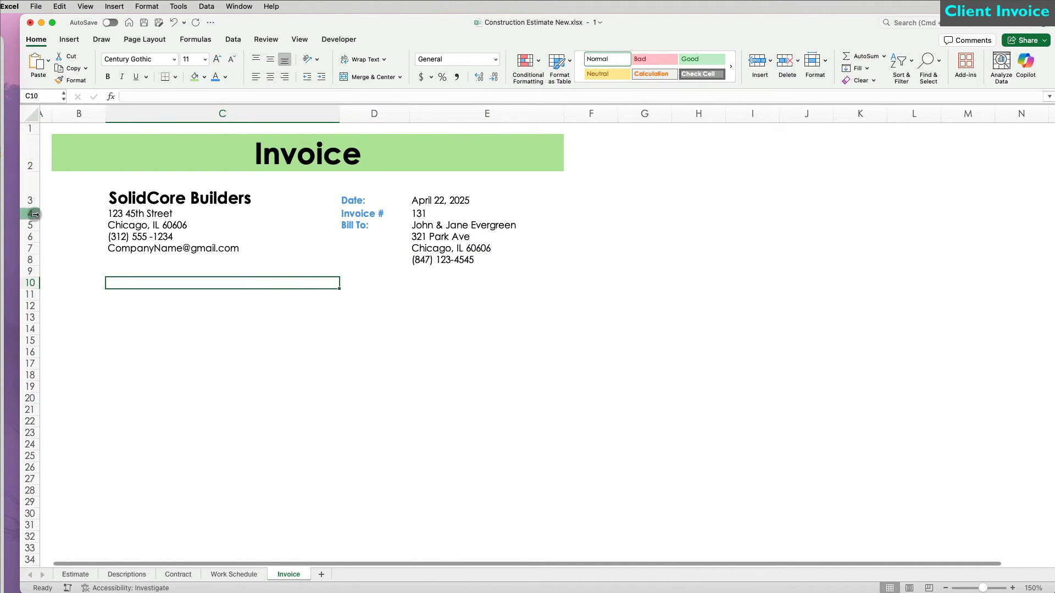
drag(30, 214, 34, 270)
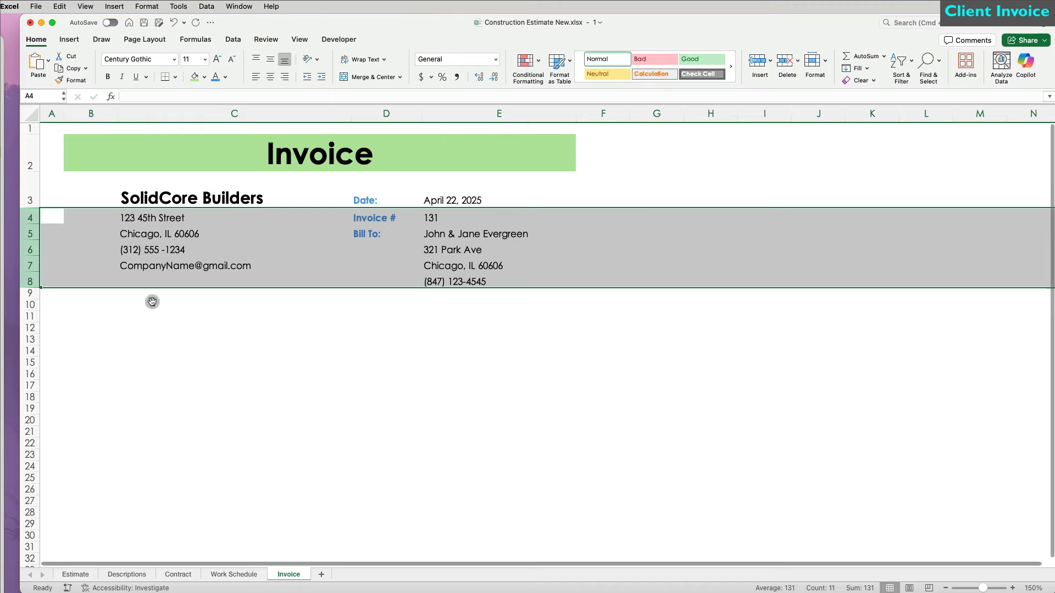
Step: Place the logo image at the top of column B, shrunk to fit, with column B widened
click(216, 355)
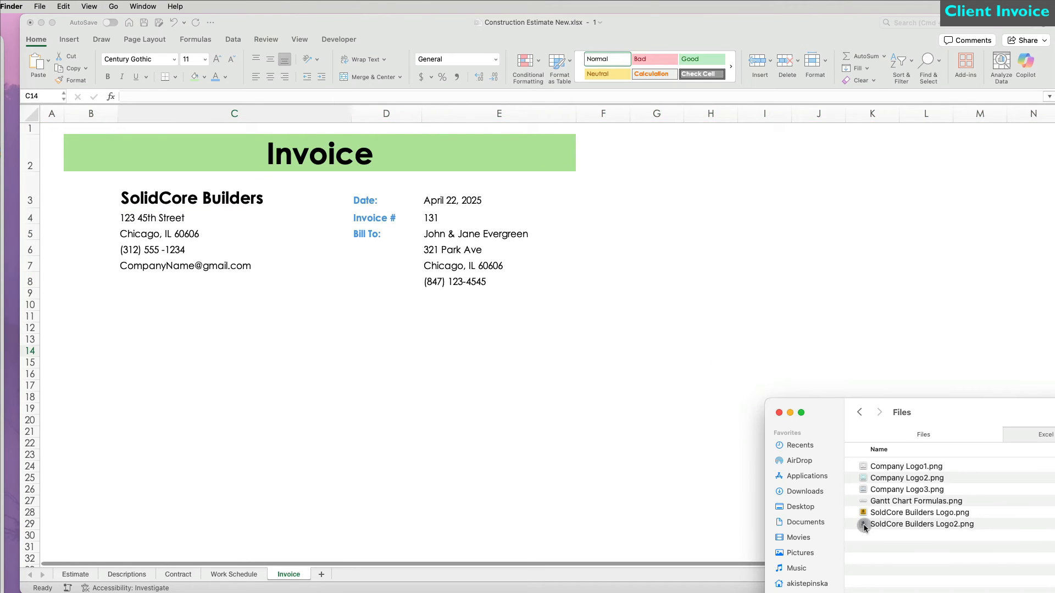
drag(864, 526, 432, 355)
drag(376, 453, 312, 382)
drag(273, 346, 122, 236)
drag(118, 113, 163, 114)
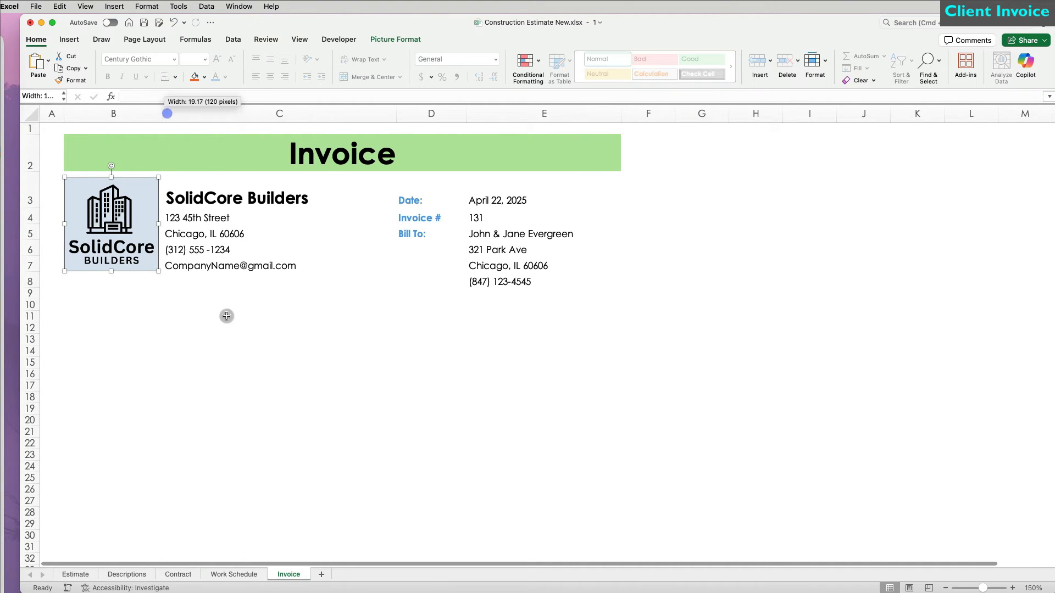
click(230, 354)
Step: Narrow column E and make columns A and F narrow margins
drag(615, 113, 584, 112)
click(52, 113)
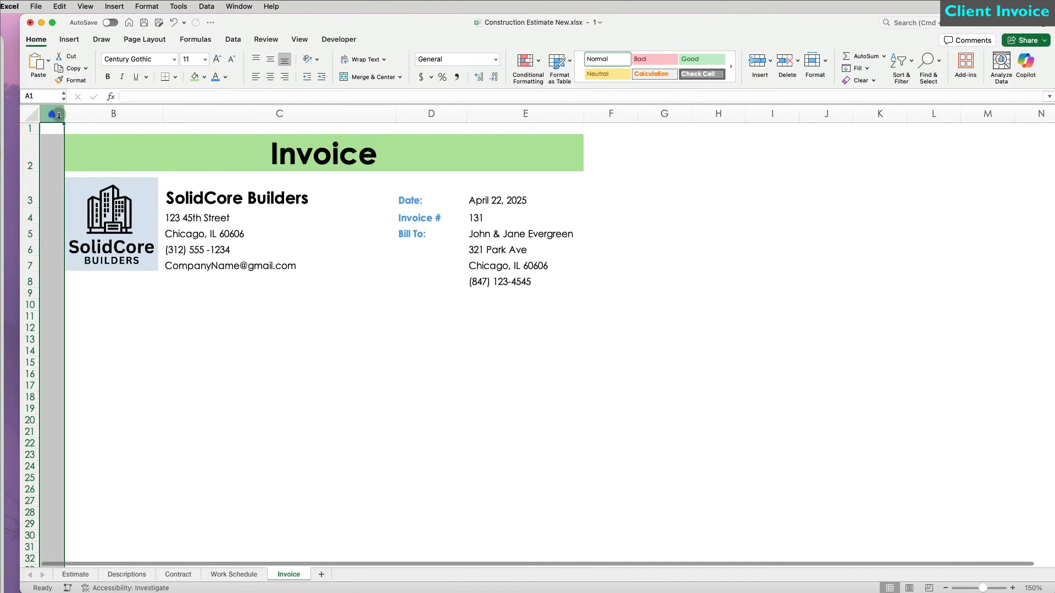
drag(64, 113, 50, 113)
click(69, 80)
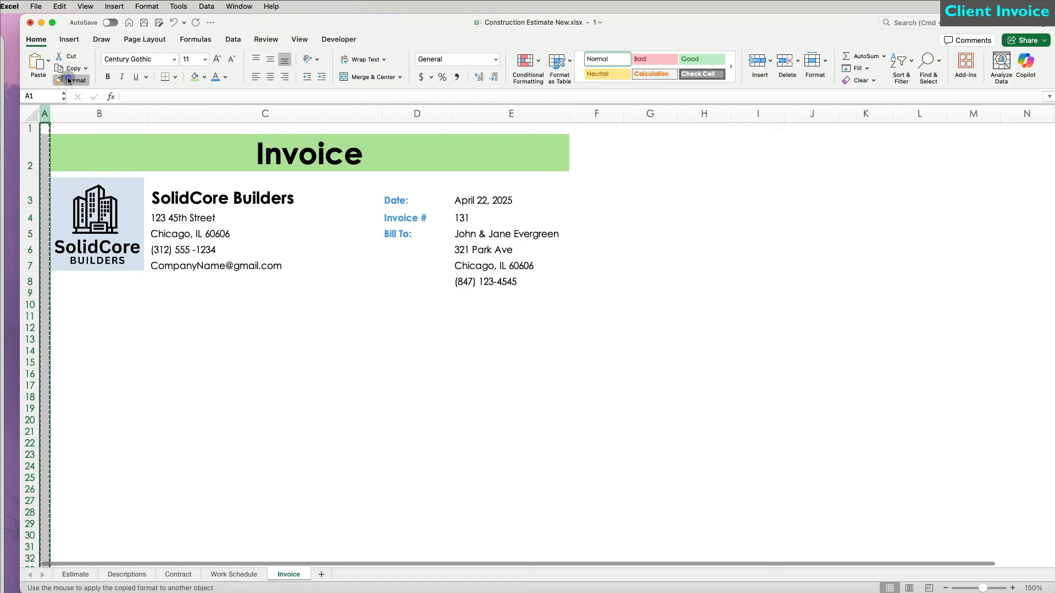
click(589, 120)
Step: Enter 'Project Name' in B10, 'Description' below it, and 'AMOUNT' in E11
click(70, 306)
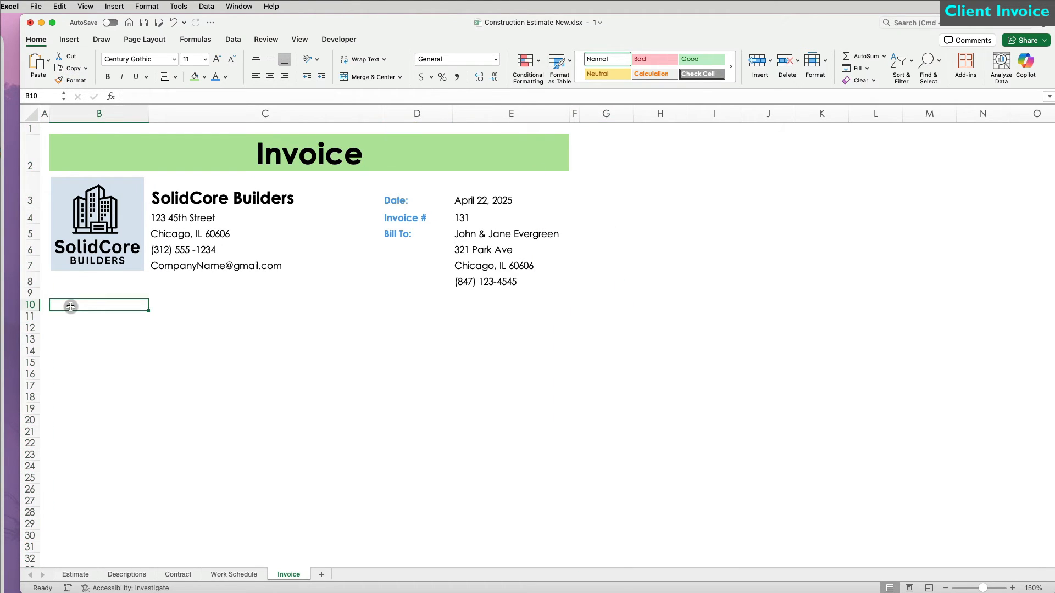
text(Project Name)
key(Return)
text(Description)
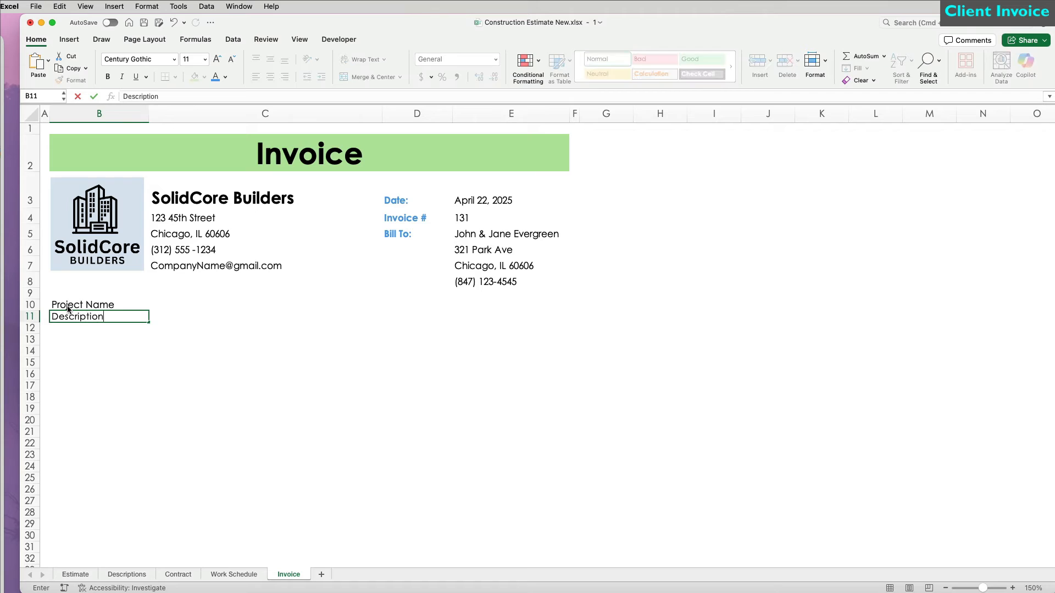
click(527, 317)
text(AMOUNT)
key(Return)
click(116, 318)
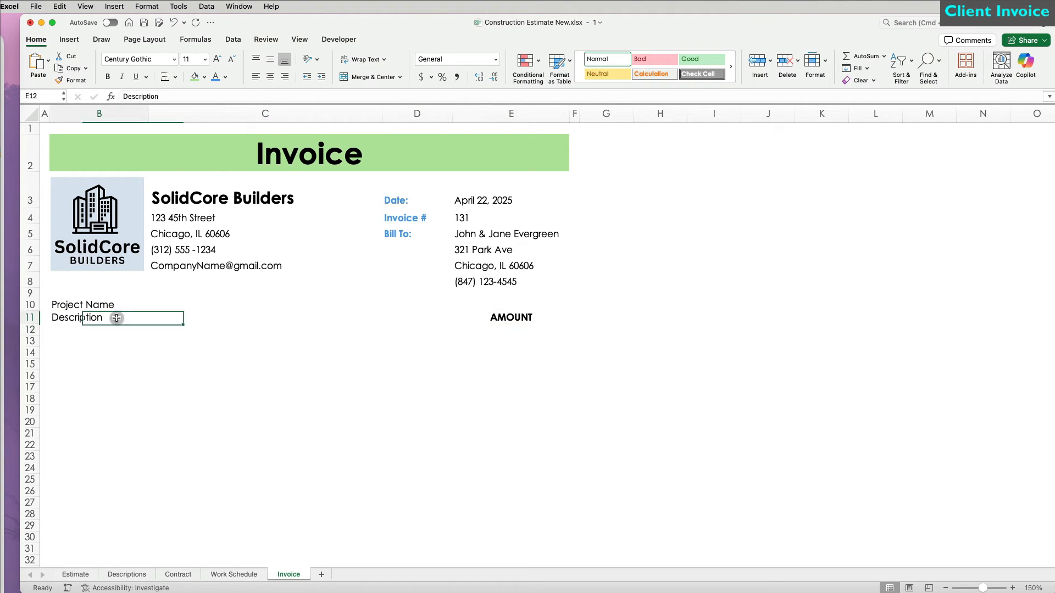
Step: Make the project heading bold 18 pt, merge B10:D10, and link it to =Estimate!B2
click(108, 78)
click(220, 59)
click(220, 59)
click(220, 59)
click(221, 60)
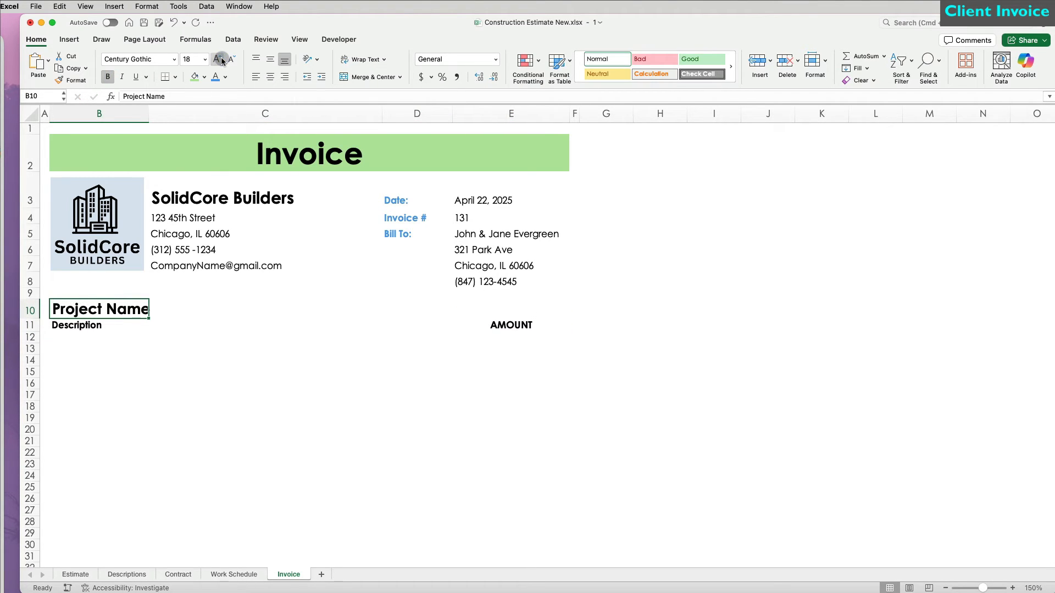
drag(97, 311, 400, 308)
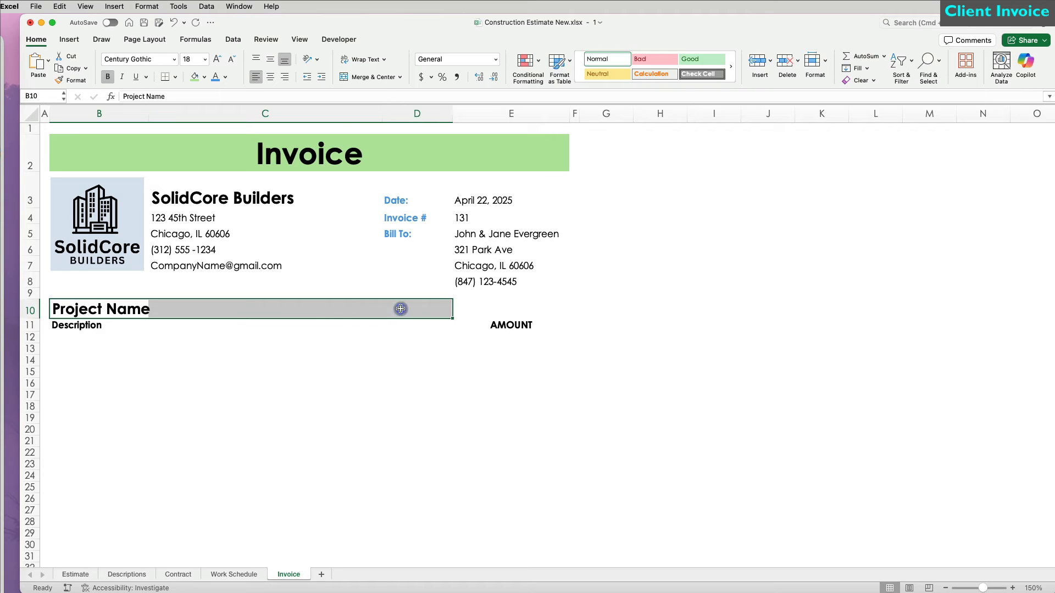
click(364, 72)
text(=)
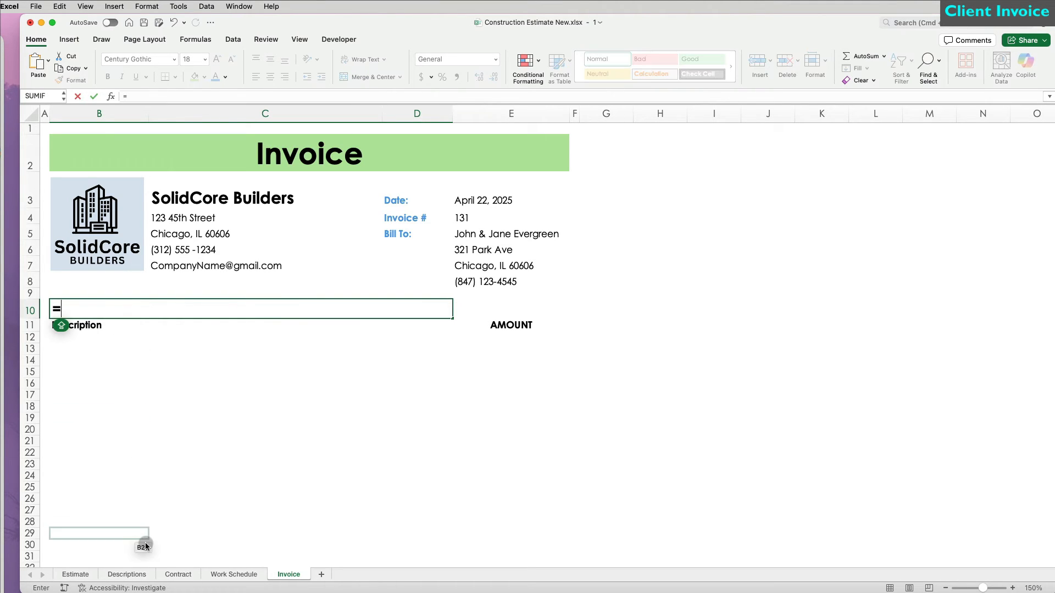
click(75, 574)
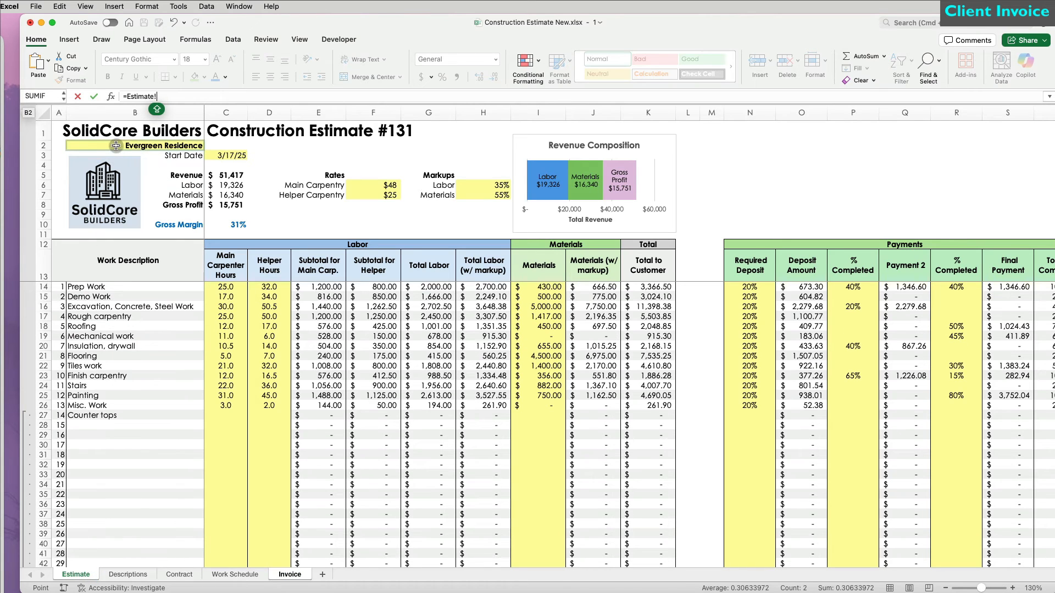
key(Return)
Step: Make row 10 taller and give B10:E10 a grey bottom border
click(31, 311)
drag(31, 318, 32, 324)
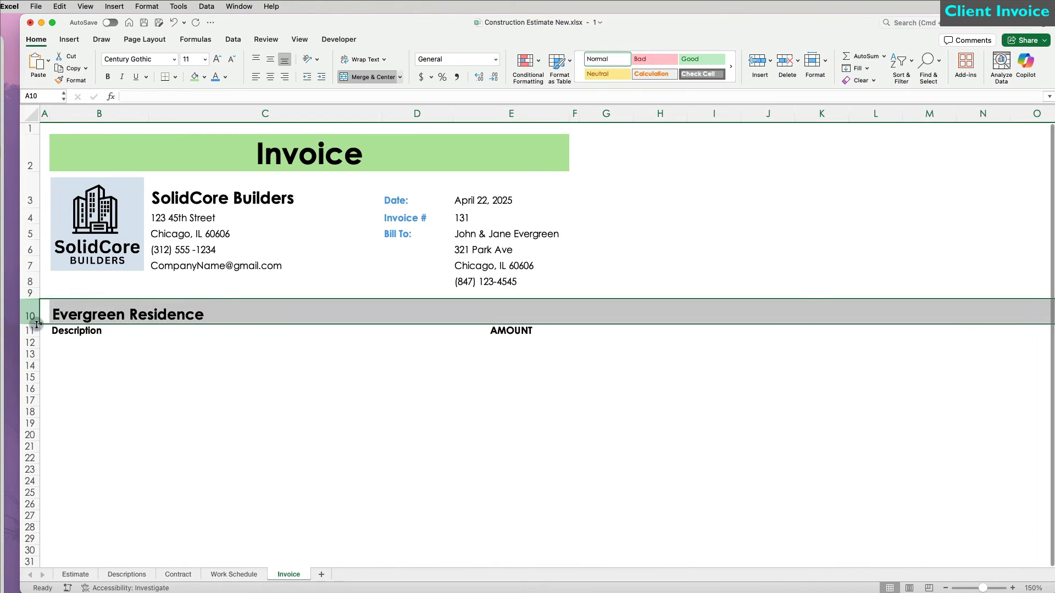
drag(236, 312, 511, 312)
click(176, 77)
click(203, 343)
click(794, 318)
click(711, 394)
click(906, 313)
click(1004, 437)
Step: Make row 11 taller and list line items Prep Work; Excavation, Concrete; and Roofing from B12
click(30, 331)
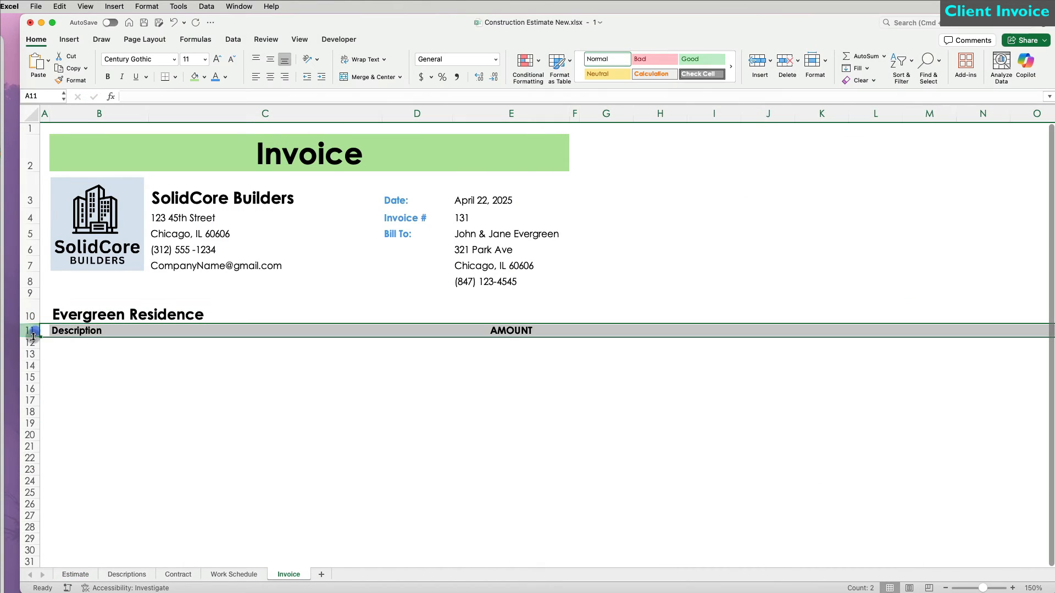
drag(32, 336, 32, 346)
click(74, 351)
text(Prep Work)
key(Return)
text(Excavation, Concrete)
key(Return)
text(Roofing)
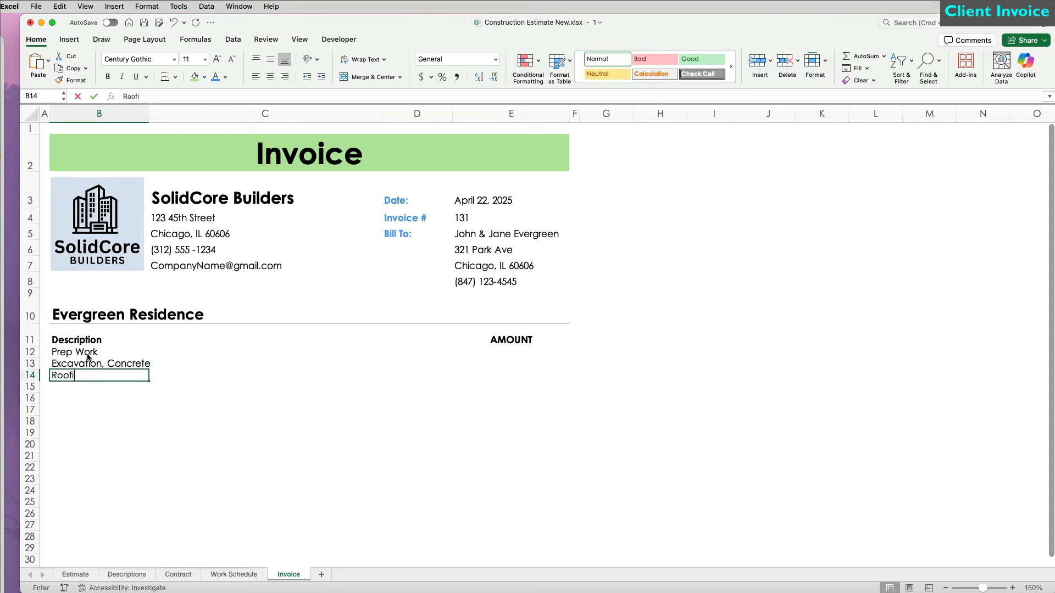
Step: Add a bottom border under the Description and AMOUNT header row
scroll(88, 357, down, 5)
drag(88, 257, 492, 252)
click(175, 77)
click(207, 104)
click(160, 366)
Step: Make line-item rows 12 to 24 taller and give row 12 a grey bottom divider
scroll(159, 367, down, 1)
drag(31, 265, 31, 418)
drag(85, 270, 504, 269)
click(175, 77)
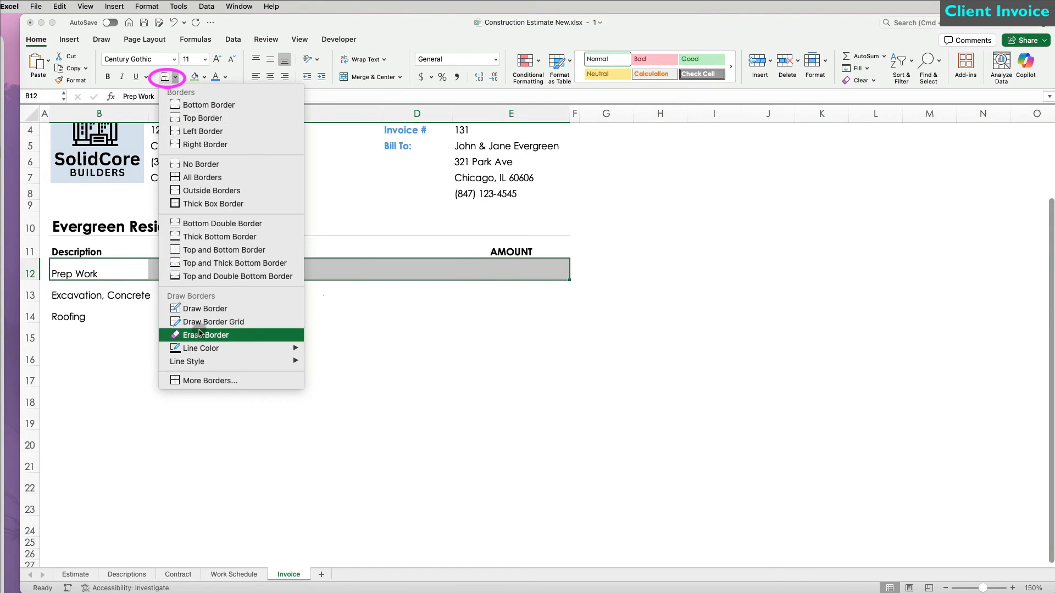
click(209, 381)
click(786, 322)
click(694, 400)
click(909, 320)
click(971, 439)
Step: Copy row 12's grey divider onto rows 13 to 24 with Format Painter
click(26, 269)
click(71, 80)
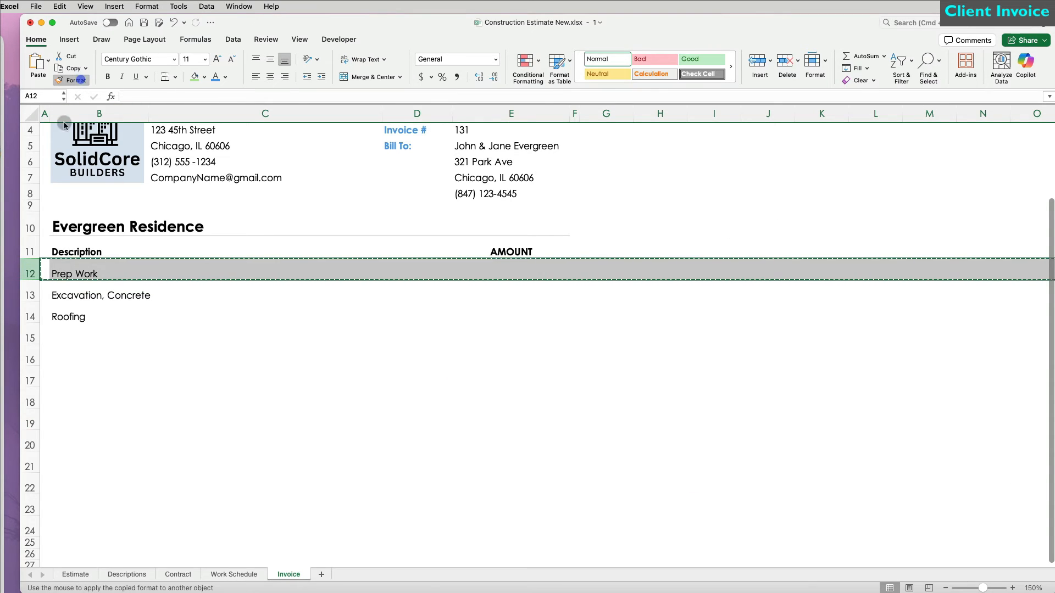
drag(30, 295, 32, 520)
click(214, 454)
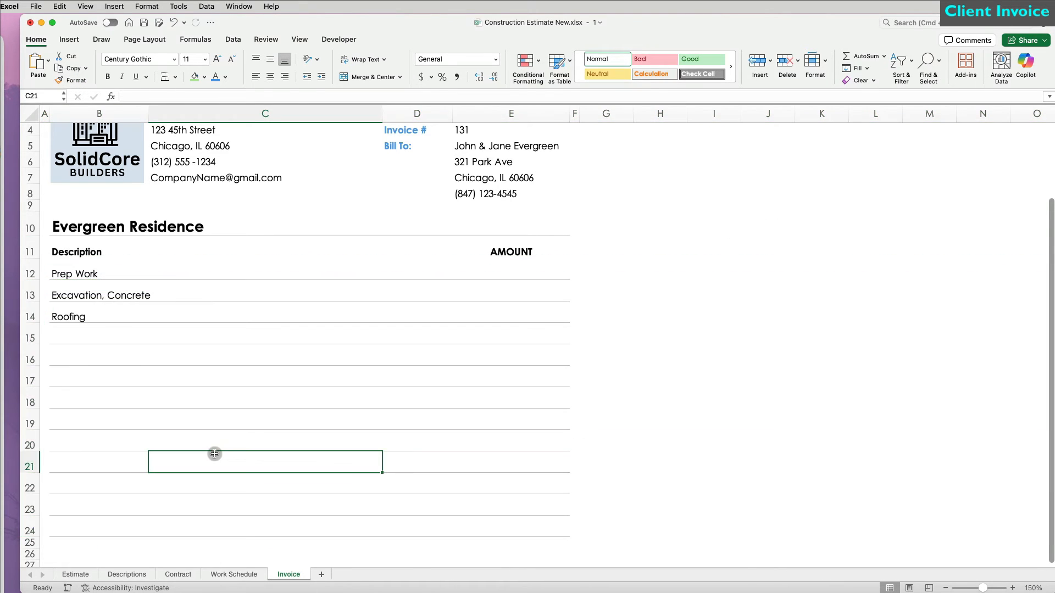
click(767, 441)
Step: Freeze panes above row 12 so the invoice header stays fixed while scrolling
scroll(289, 368, up, 3)
click(148, 360)
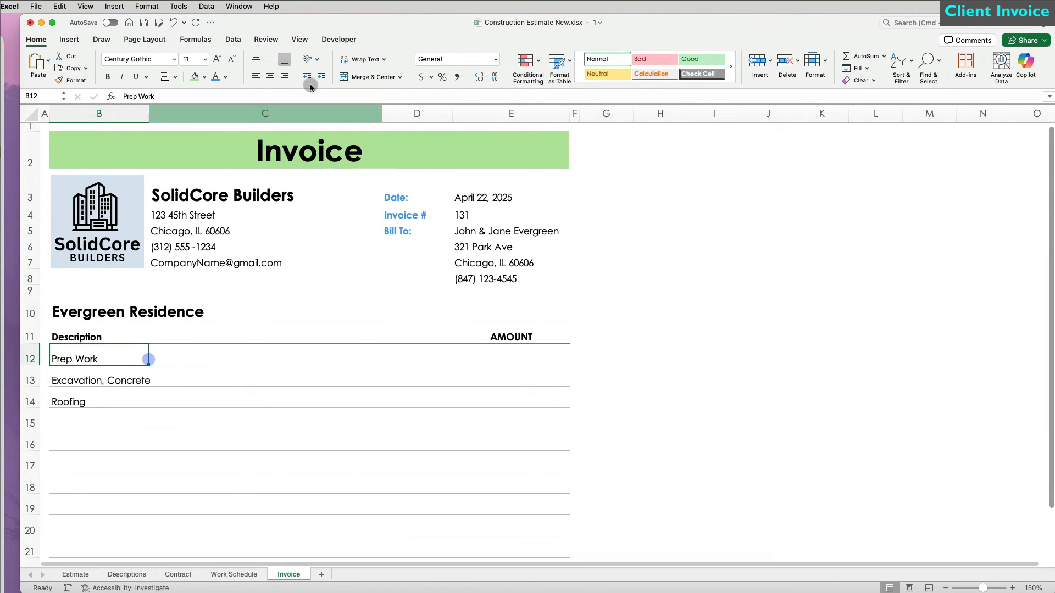
click(300, 40)
click(618, 64)
scroll(599, 357, down, 8)
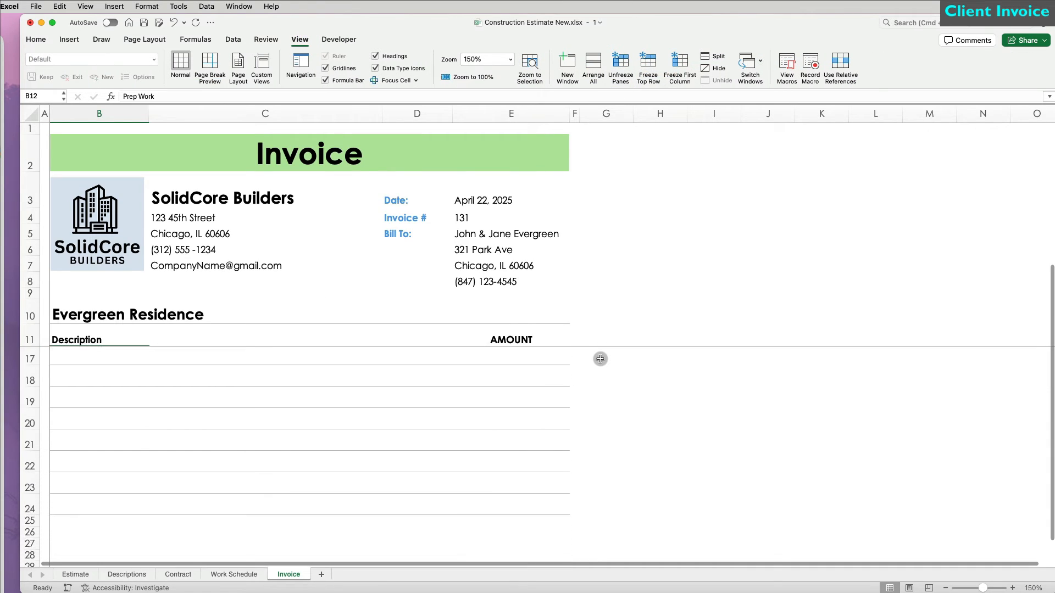
scroll(600, 358, down, 1)
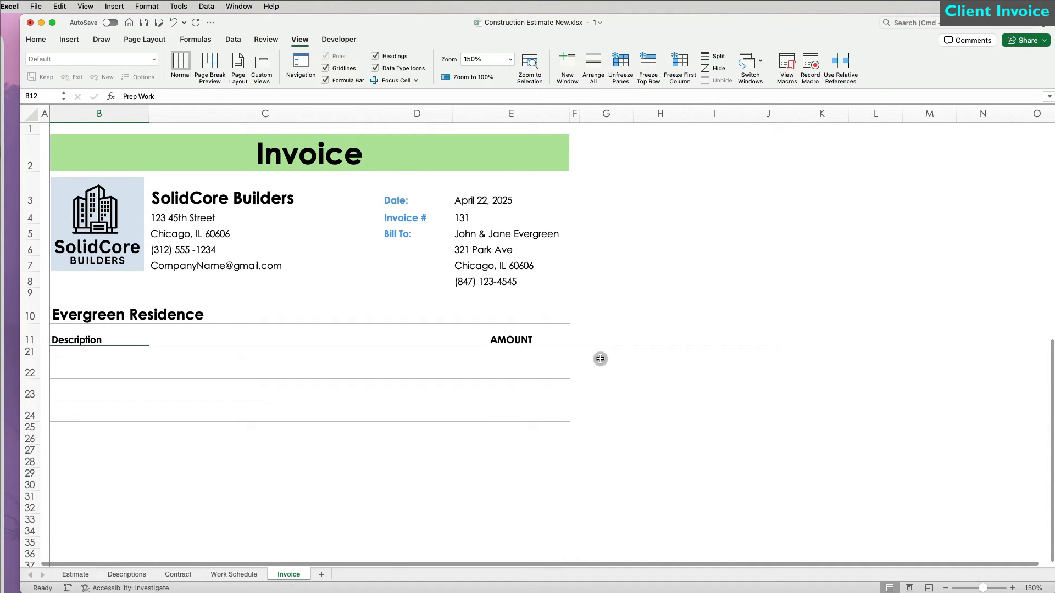
scroll(599, 358, down, 1)
Step: Enter ="Make all checks payable to " & C3 & "." in B25 and merge and center B25:C25
click(95, 422)
text(="Make )
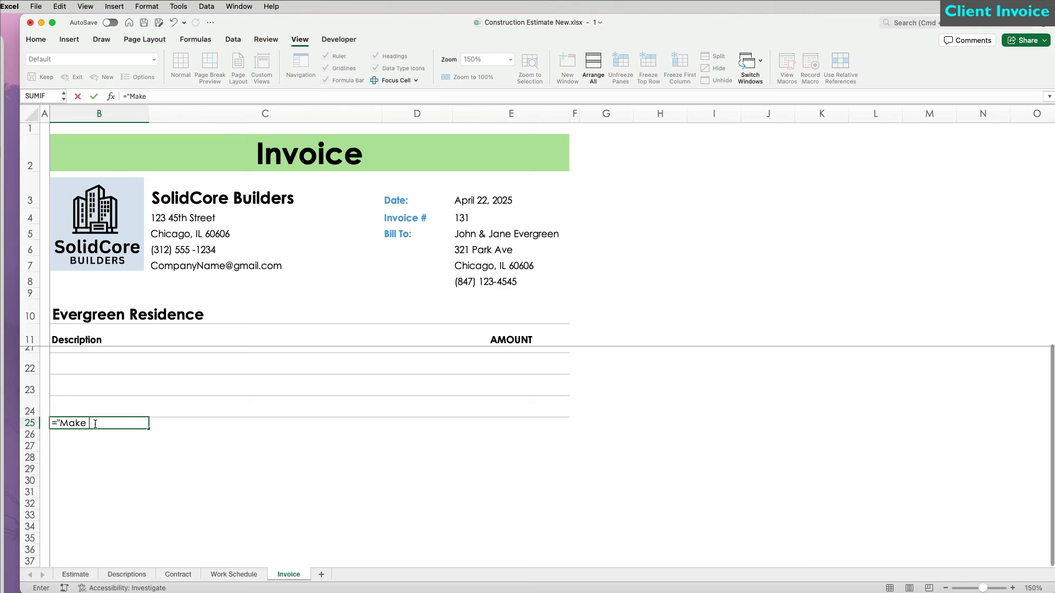
text(all checks payable)
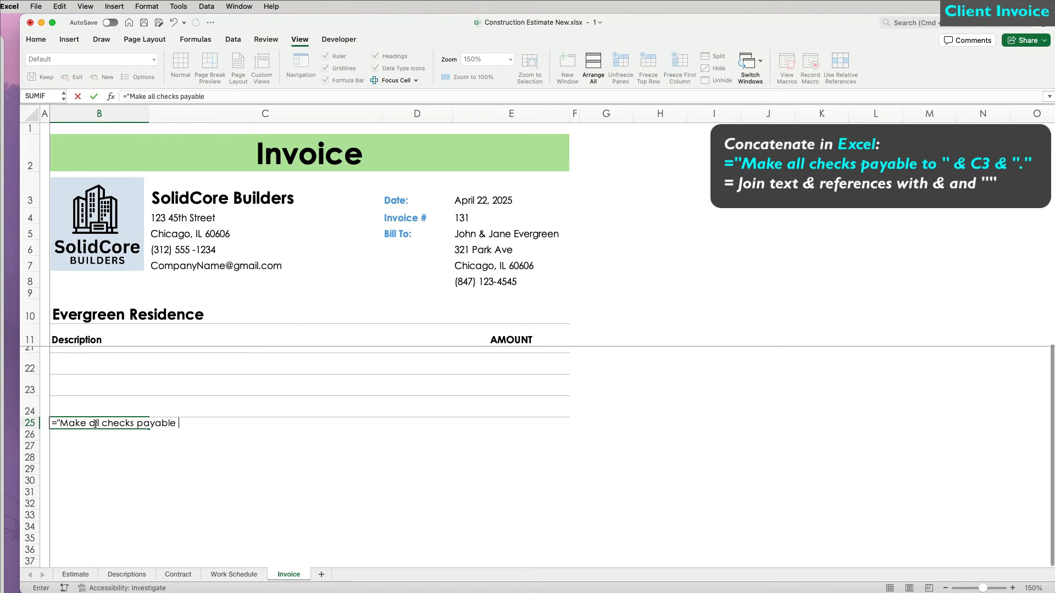
text( to " &)
click(181, 199)
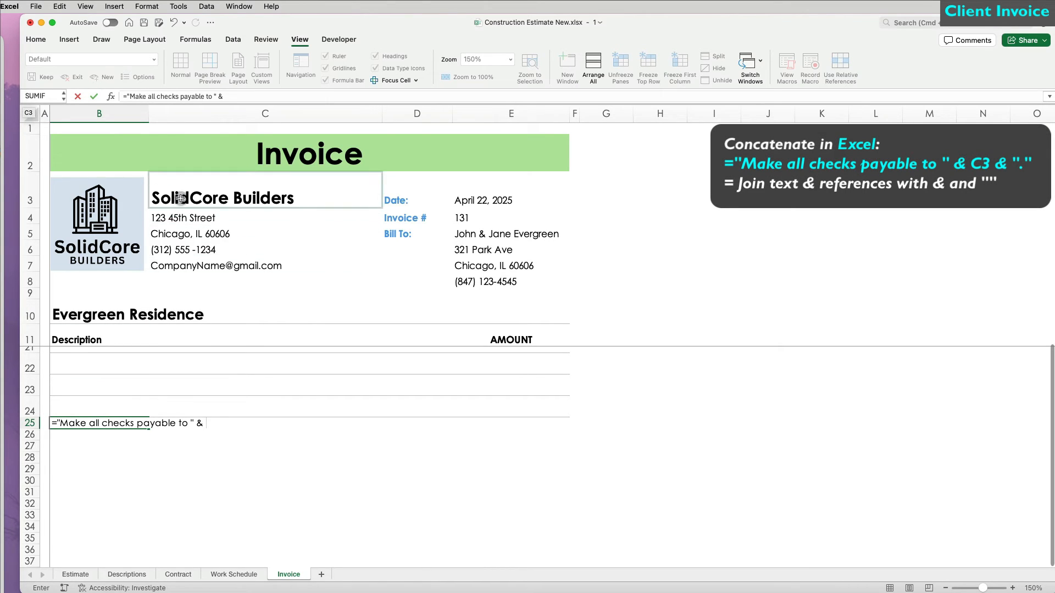
text(& ".")
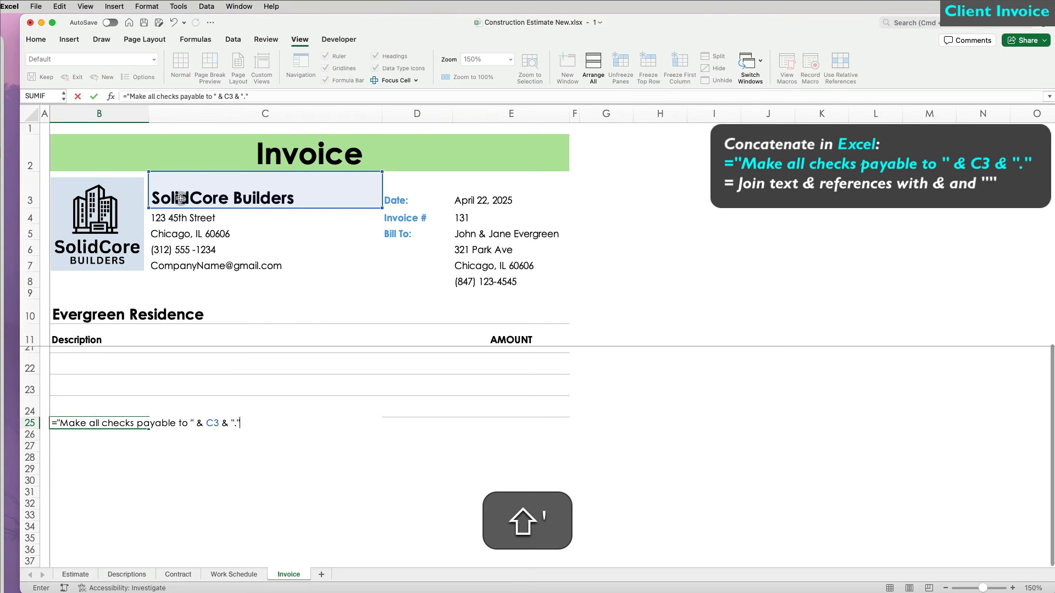
key(Return)
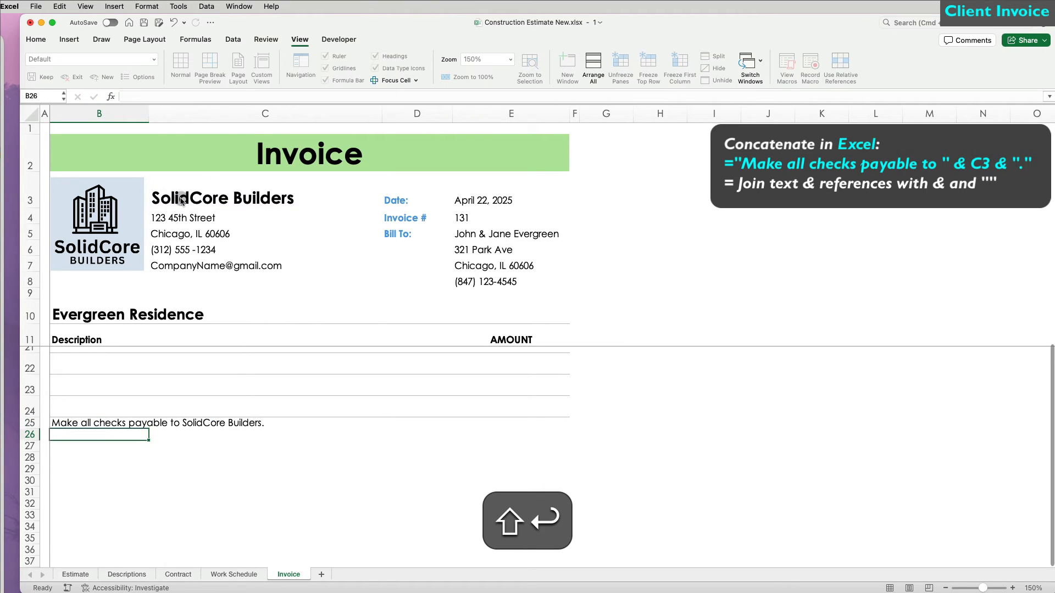
drag(99, 423, 307, 424)
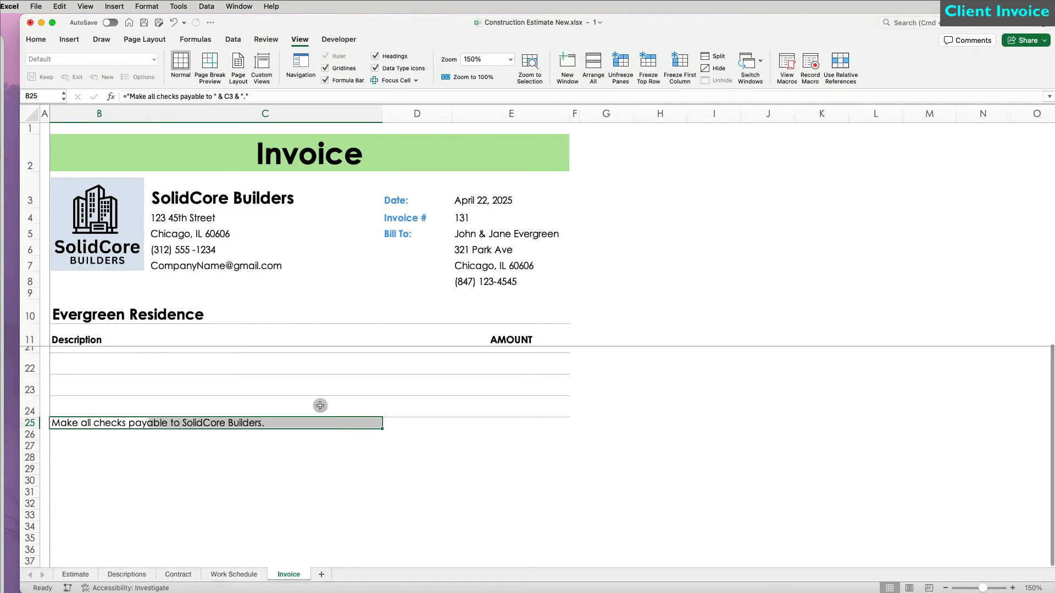
click(44, 40)
click(358, 78)
Step: Enter the totals labels SUBTOTAL through TOTAL from D24 and make D24:D27 bold
scroll(422, 434, up, 1)
click(422, 435)
text(SUB)
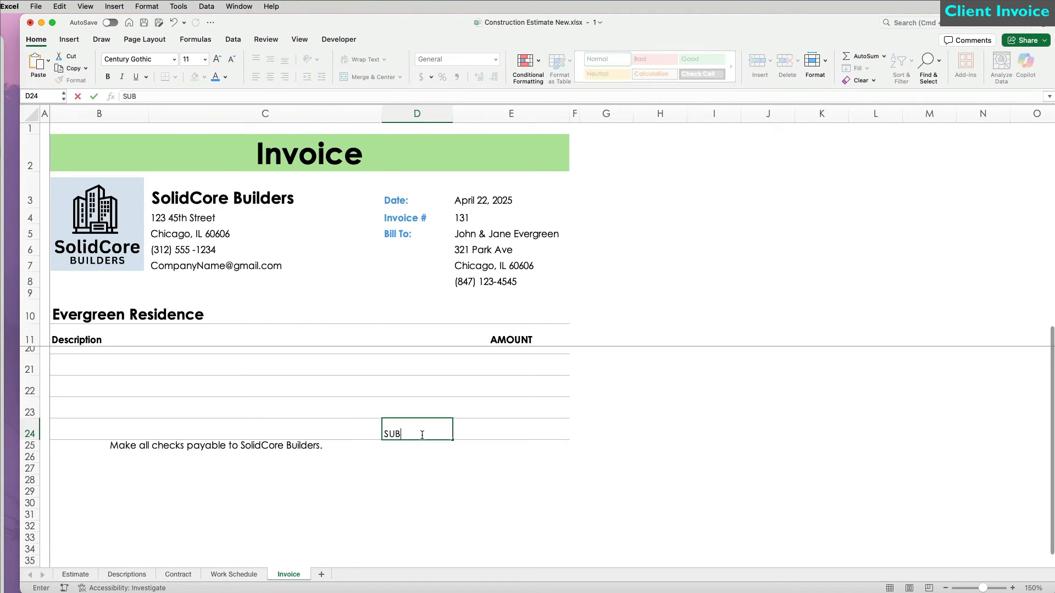
text(TOTAL)
key(Return)
text(TAX RATE)
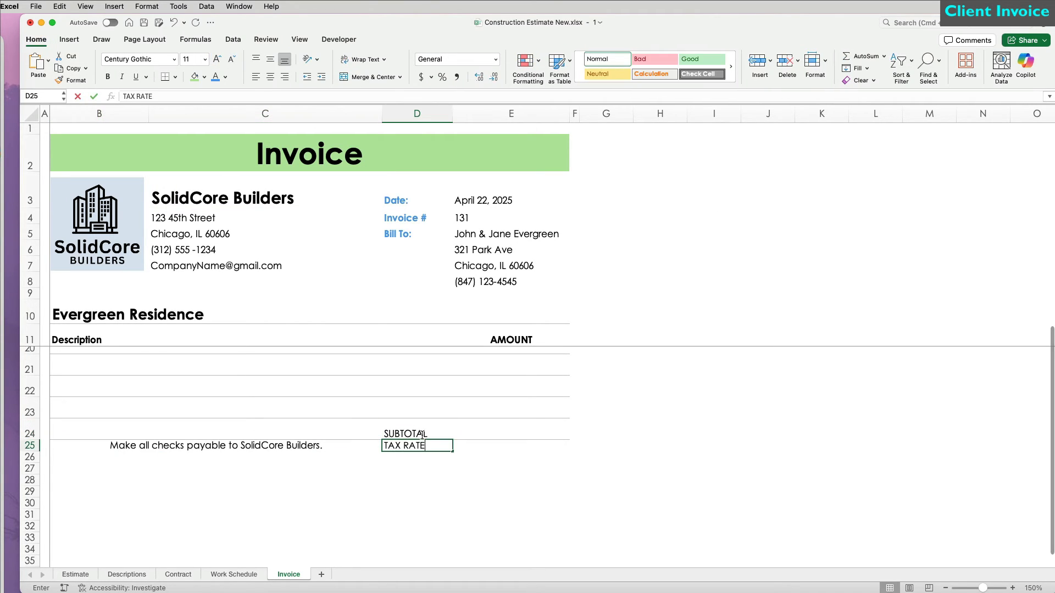
text(TOTAL)
drag(423, 438, 423, 468)
key(super+b)
Step: Select the AMOUNT column E11:E27 and open More Borders
drag(494, 471, 511, 341)
click(175, 77)
click(182, 381)
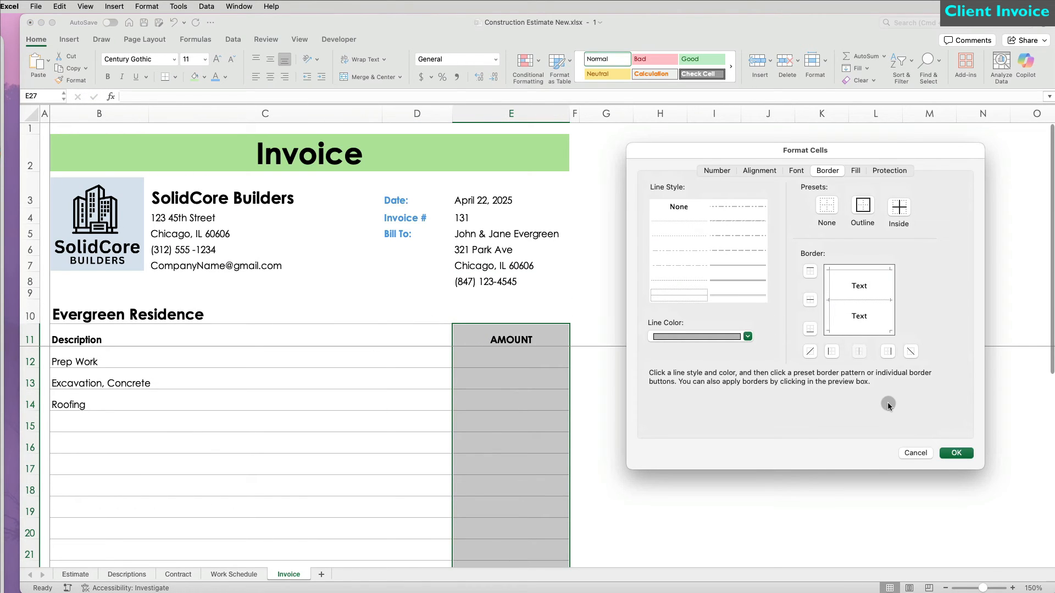
Step: Give the AMOUNT column a darker grey left border
click(748, 337)
click(660, 422)
click(827, 310)
click(957, 455)
click(706, 508)
scroll(668, 537, down, 5)
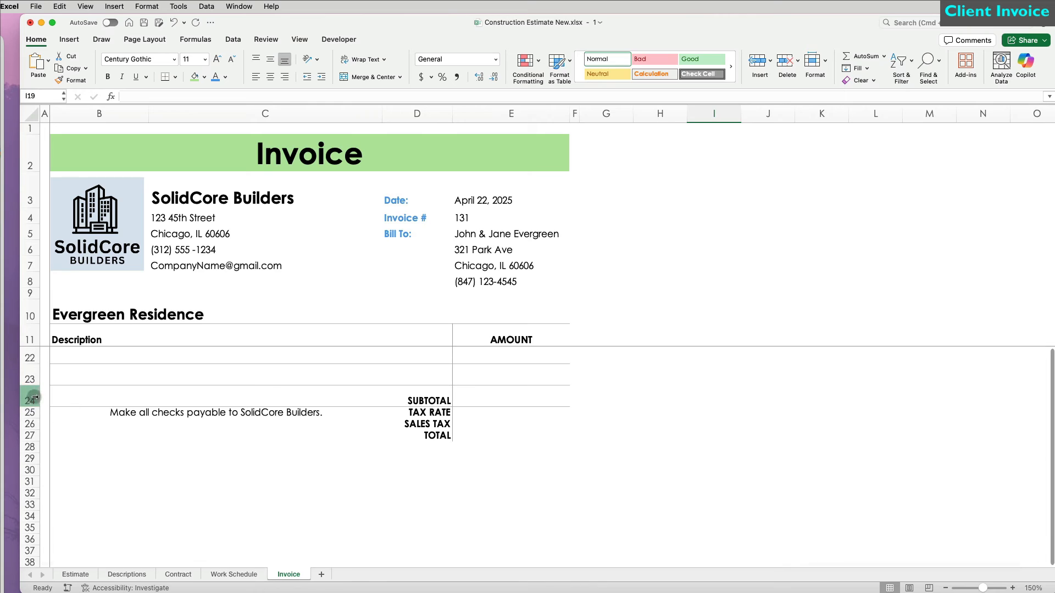
Step: Make totals rows 24 to 27 taller and add bottom borders to the tax rate, sales tax and total rows
mouse_move(30, 397)
mouse_down()
mouse_move(31, 432)
mouse_move(33, 406)
mouse_up()
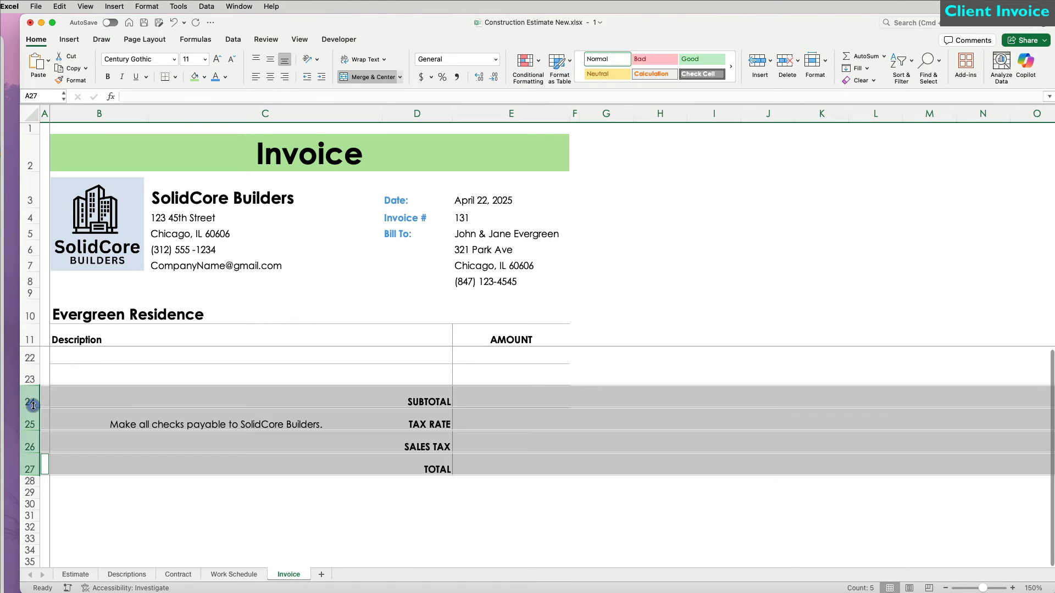
click(165, 77)
click(865, 350)
mouse_move(429, 420)
mouse_down()
mouse_move(472, 420)
mouse_move(492, 464)
mouse_up()
click(954, 460)
click(636, 508)
click(649, 468)
click(195, 77)
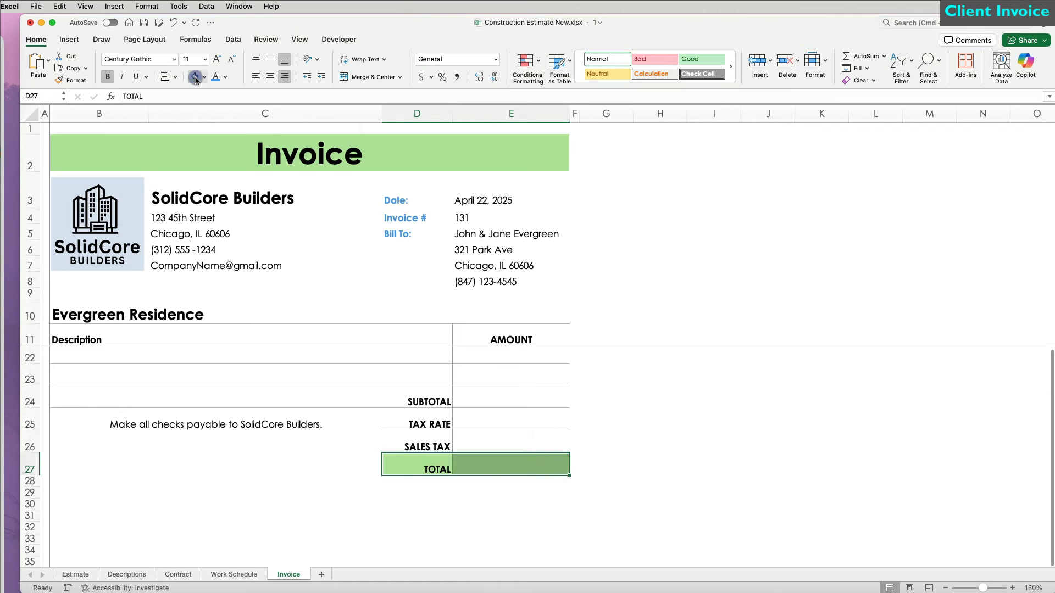
drag(430, 401, 491, 457)
drag(483, 397, 528, 460)
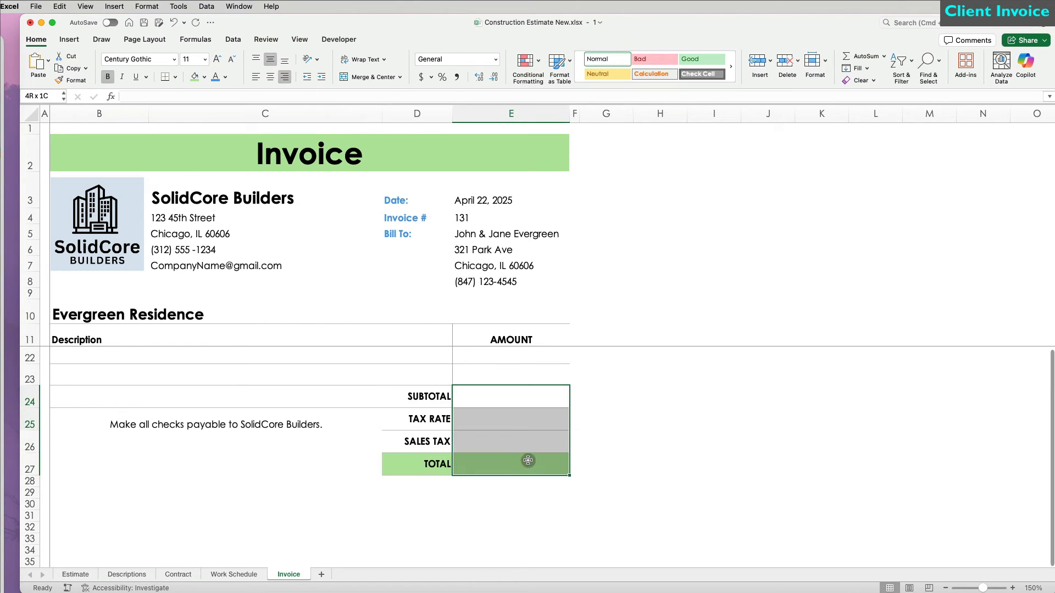
Step: Add the 'If you have any questions…' and 'THANK YOU FOR YOUR BUSINESS!' footer lines, merged across B–C
click(197, 445)
text(If you have any questions)
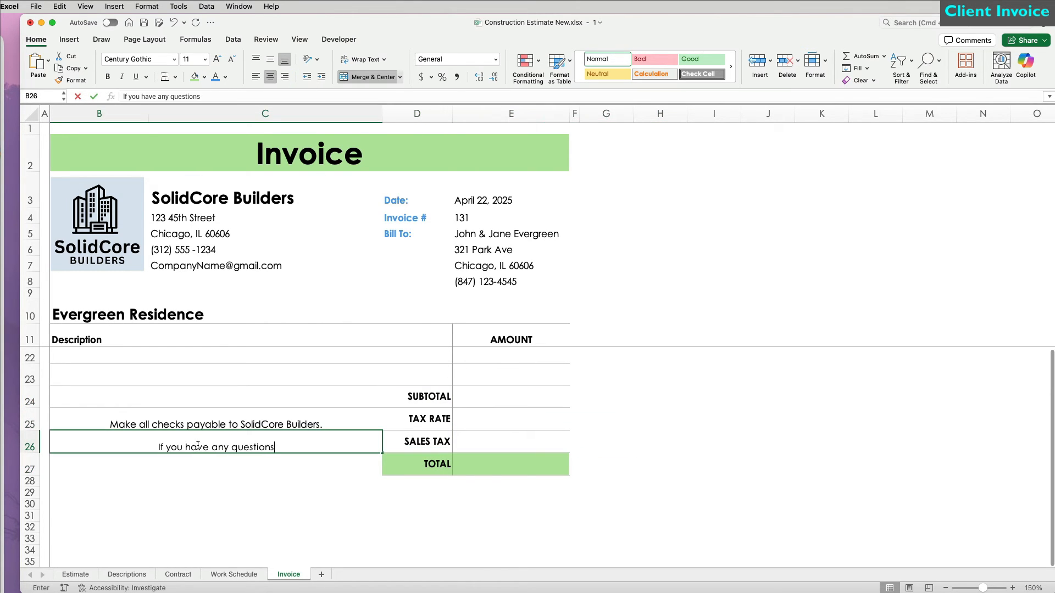
text( concerting this invoice contact us.)
key(Return)
text(THANK YOU FOR YOUR B)
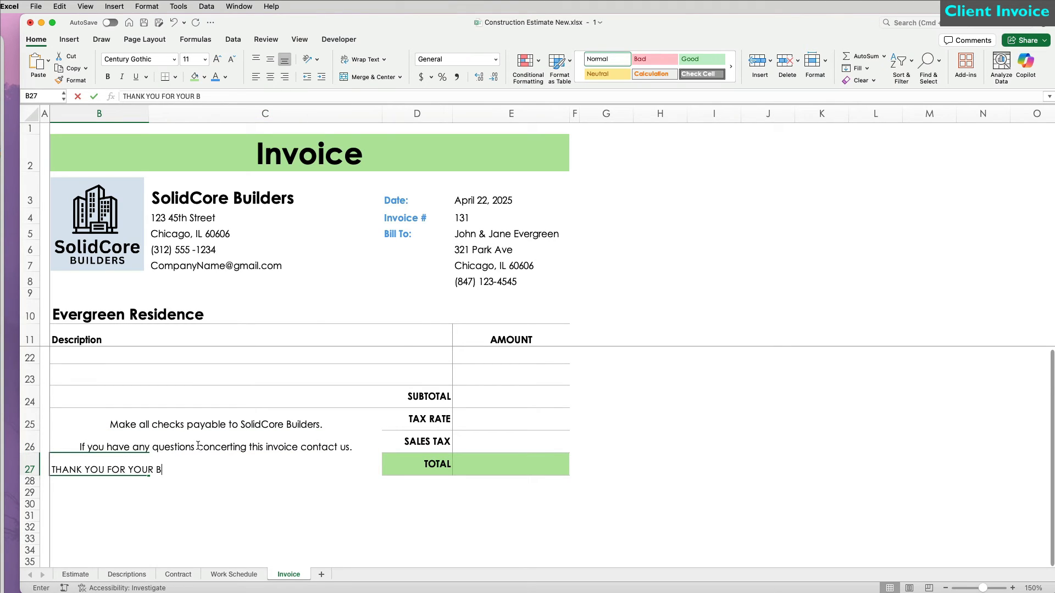
text(USINESS!)
key(Return)
drag(99, 469, 231, 467)
click(358, 77)
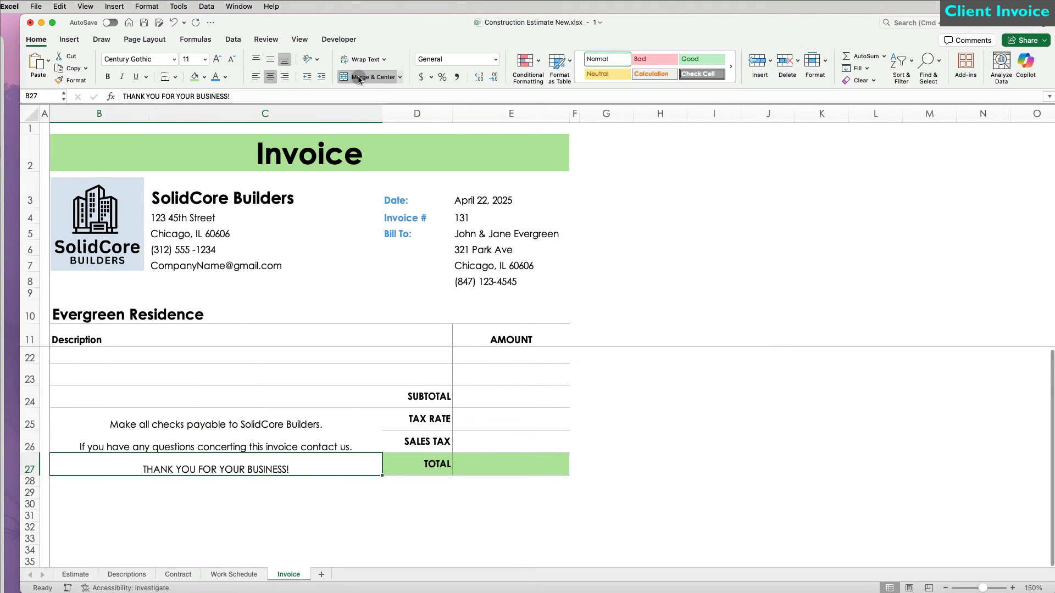
Step: Vertically center the footer messages and color the thank-you line and Date, Invoice #, Bill To labels dark blue
click(215, 80)
drag(229, 422, 238, 467)
click(270, 59)
click(253, 465)
click(226, 78)
click(290, 209)
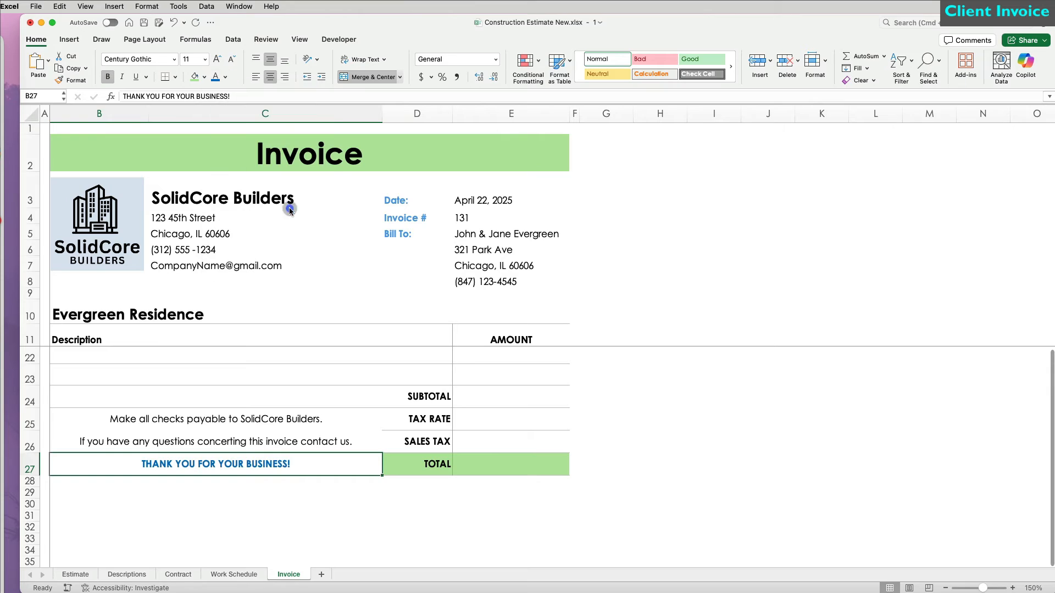
drag(395, 200, 400, 231)
click(216, 77)
Step: Merge description row B12:D12 and paint that merging onto rows 13 to 21
scroll(590, 332, up, 5)
drag(134, 360, 434, 362)
click(367, 76)
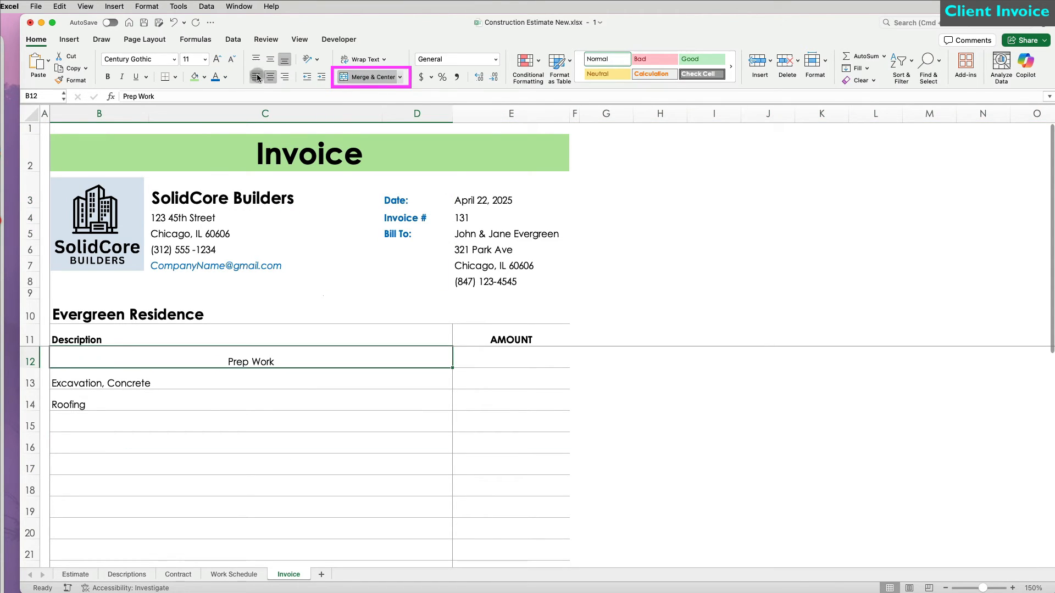
click(78, 82)
mouse_move(77, 379)
mouse_down()
mouse_move(82, 556)
mouse_move(407, 555)
mouse_up()
Step: Apply accounting format to the amounts and enter 3252.8 for Prep Work, showing $3,252.80
drag(511, 361, 511, 491)
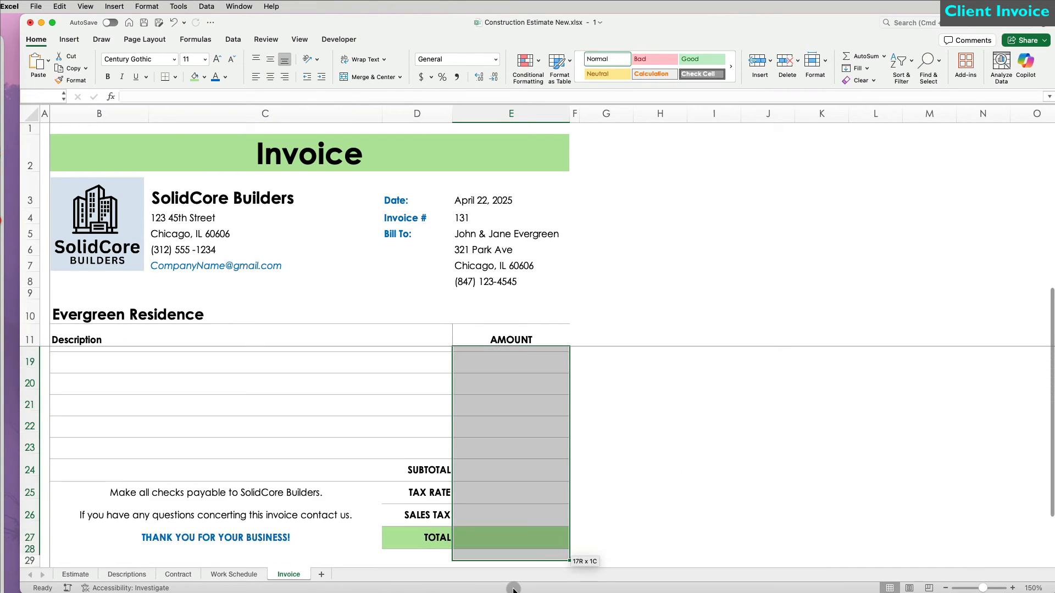
click(421, 77)
click(506, 359)
text(3252.8)
key(Return)
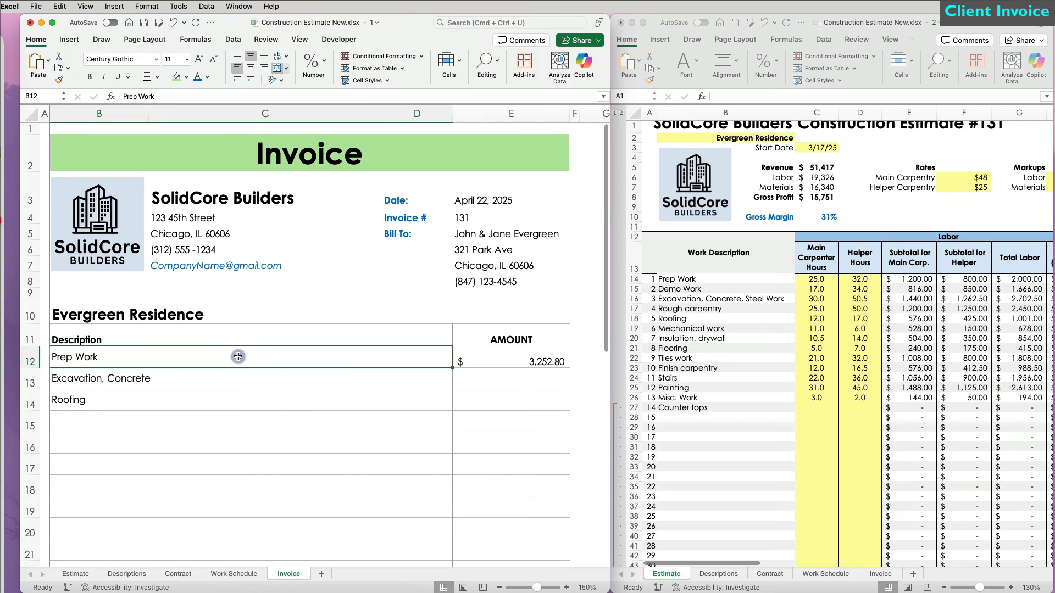
drag(236, 358, 223, 556)
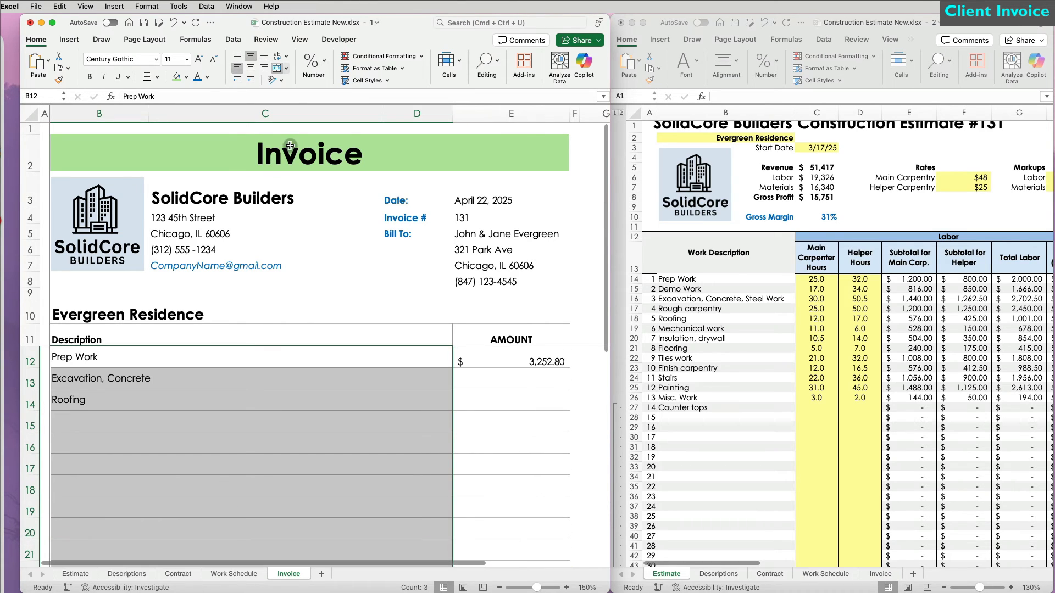
Step: Add a List data validation to the description cells with source Estimate!$B$14:$B$43
click(233, 39)
click(438, 61)
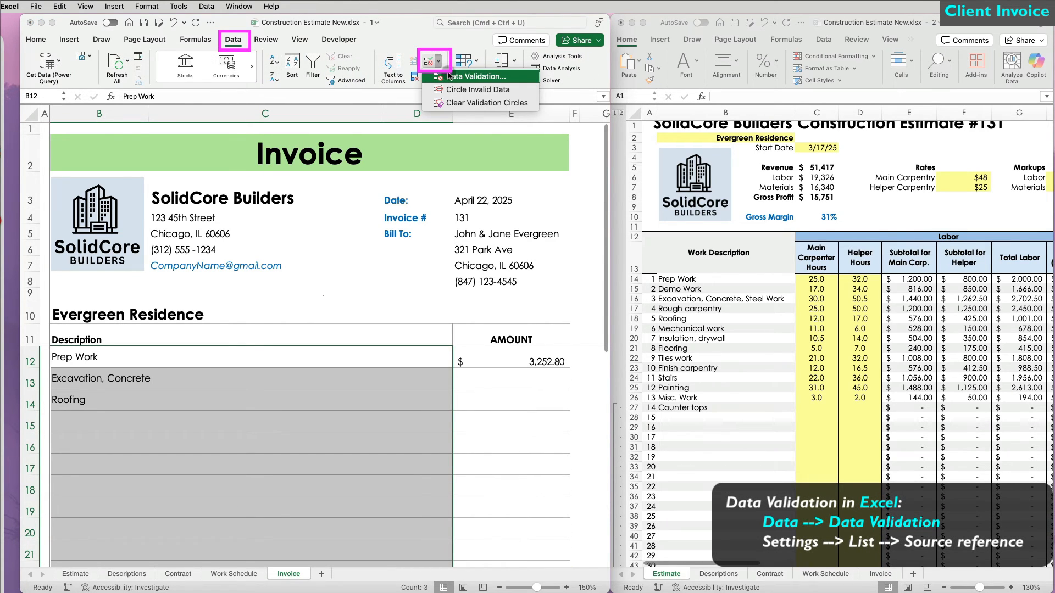
click(450, 76)
click(352, 432)
click(352, 472)
click(446, 481)
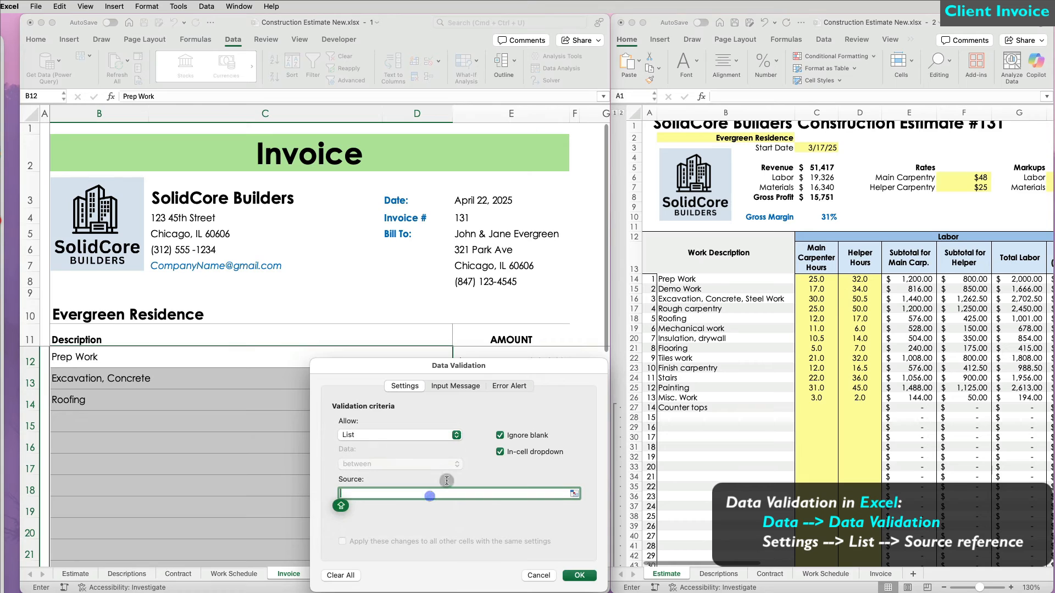
click(706, 279)
drag(706, 279, 706, 534)
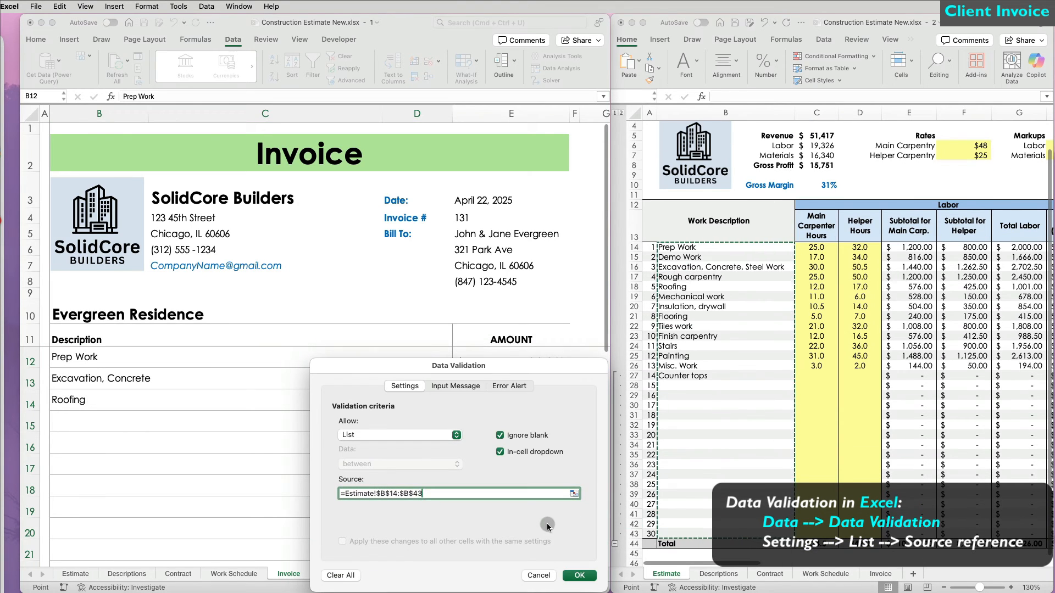
click(582, 575)
Step: Pick line-item descriptions such as Excavation, Concrete, Steel Work and Rough carpentry from the dropdowns
click(122, 379)
key(alt+Down)
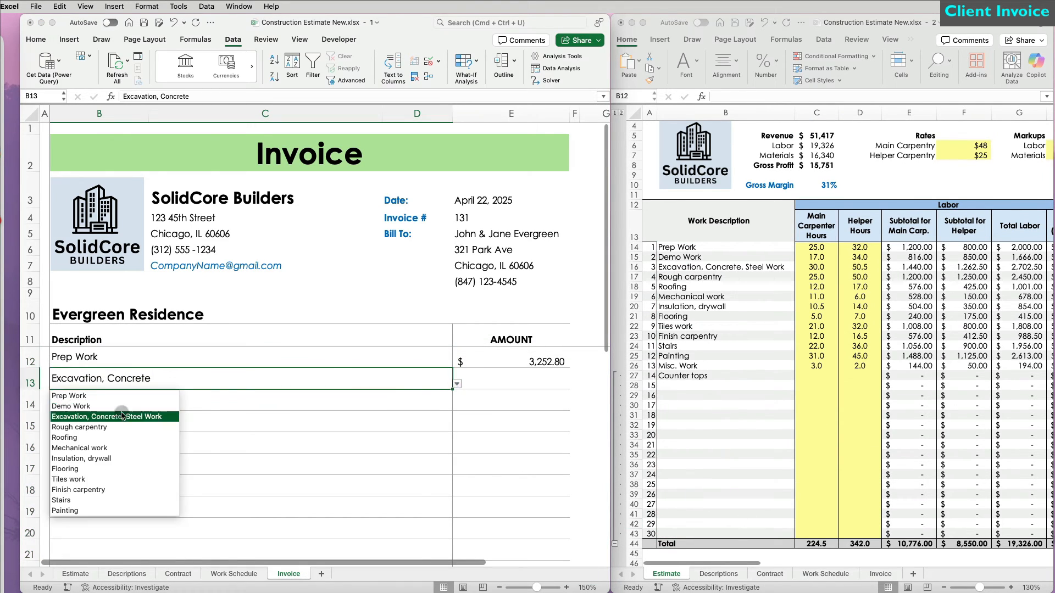
click(121, 416)
click(238, 421)
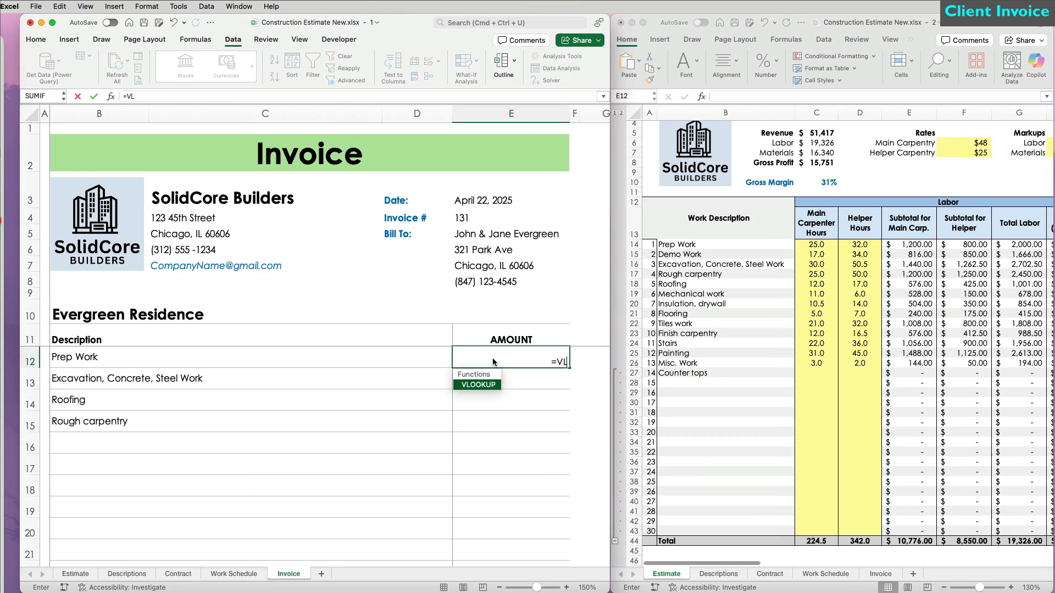
Step: Enter =VLOOKUP(B12,Estimate!$B$14:$K$43,10,FALSE) in E12 and fill it down the Amount column
key(Tab)
click(111, 362)
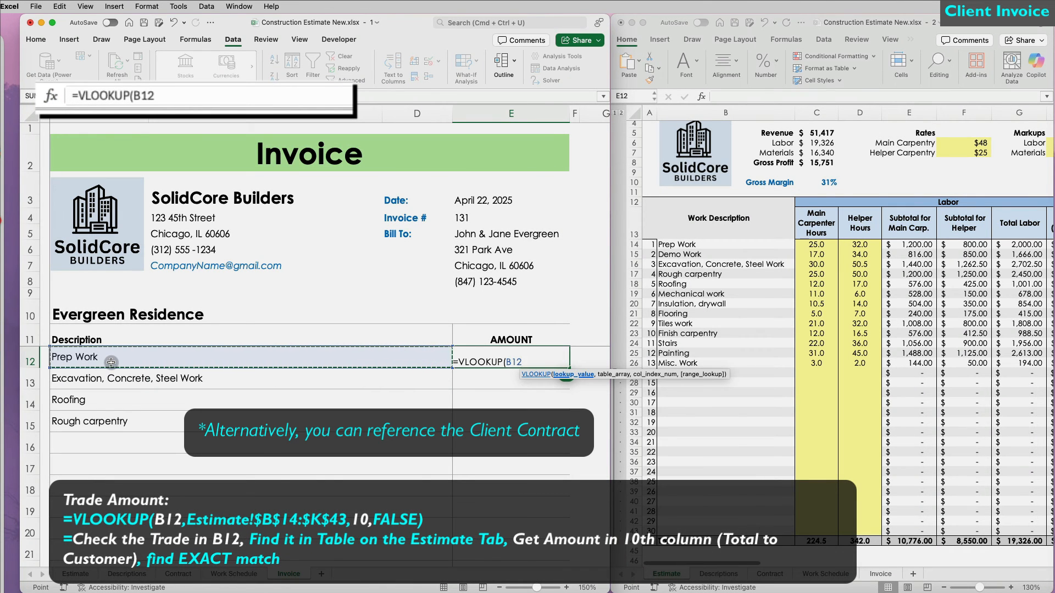
text(,)
drag(676, 245, 1001, 528)
text(,)
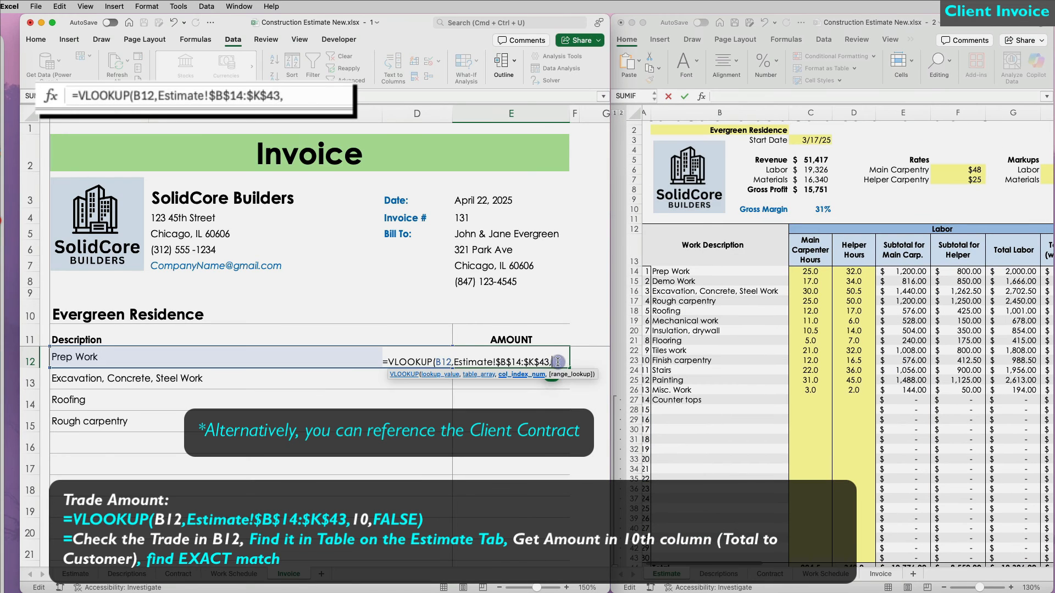
text(10,FALSE))
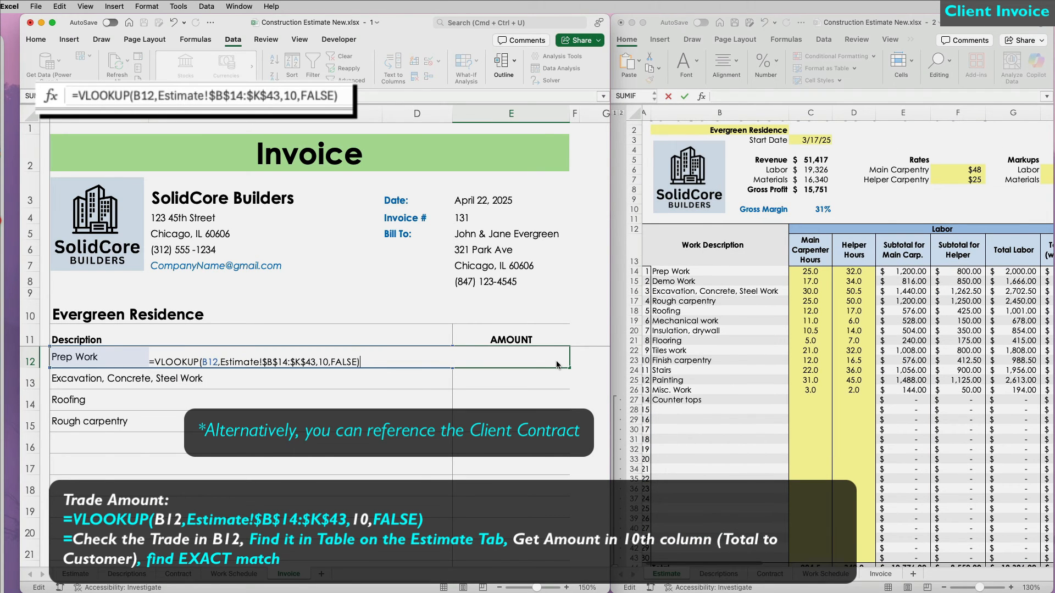
key(Return)
drag(567, 362, 565, 456)
Step: Wrap the E12 lookup in IF(B12="","",…) to blank out #N/A, then refill the column
click(531, 451)
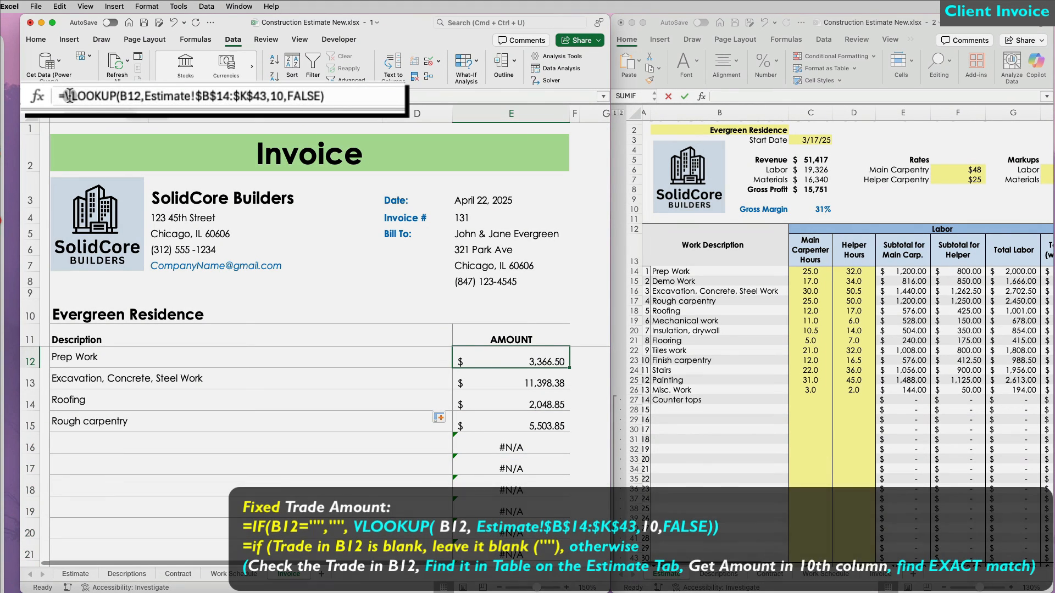
click(128, 96)
text(IF()
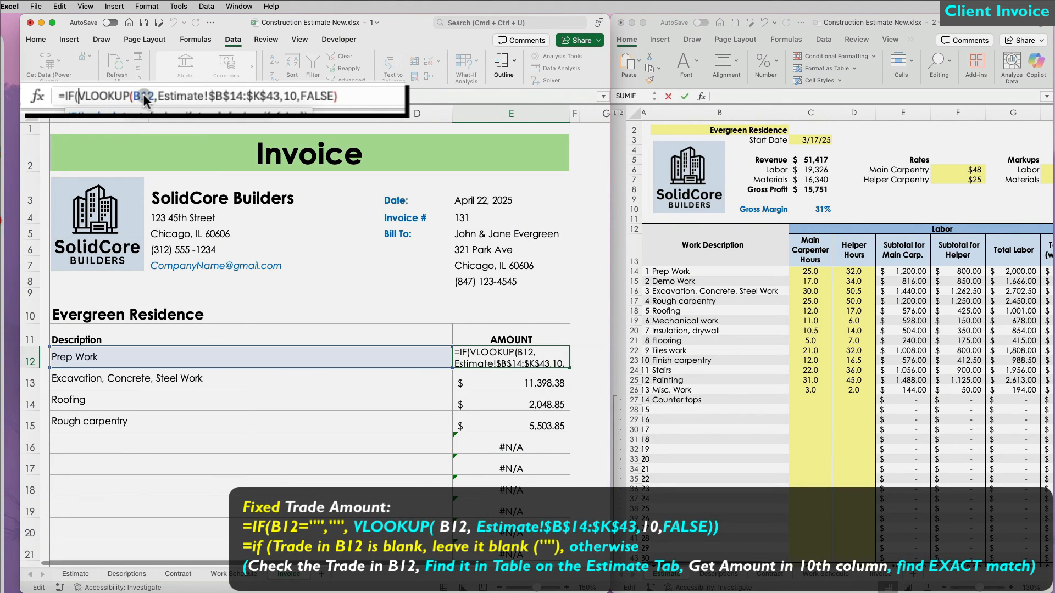
click(131, 365)
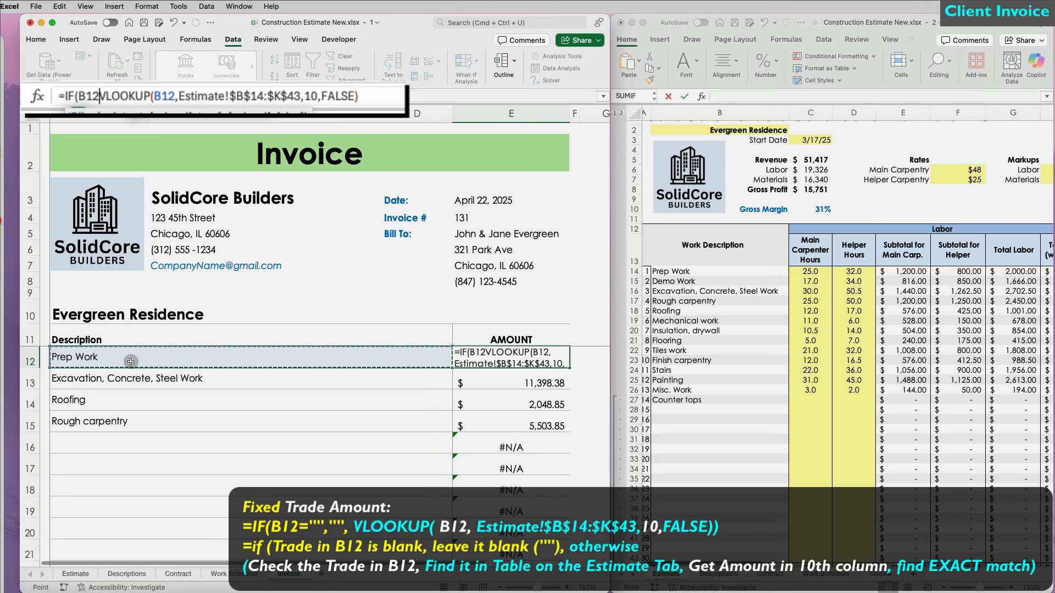
text(="","",)
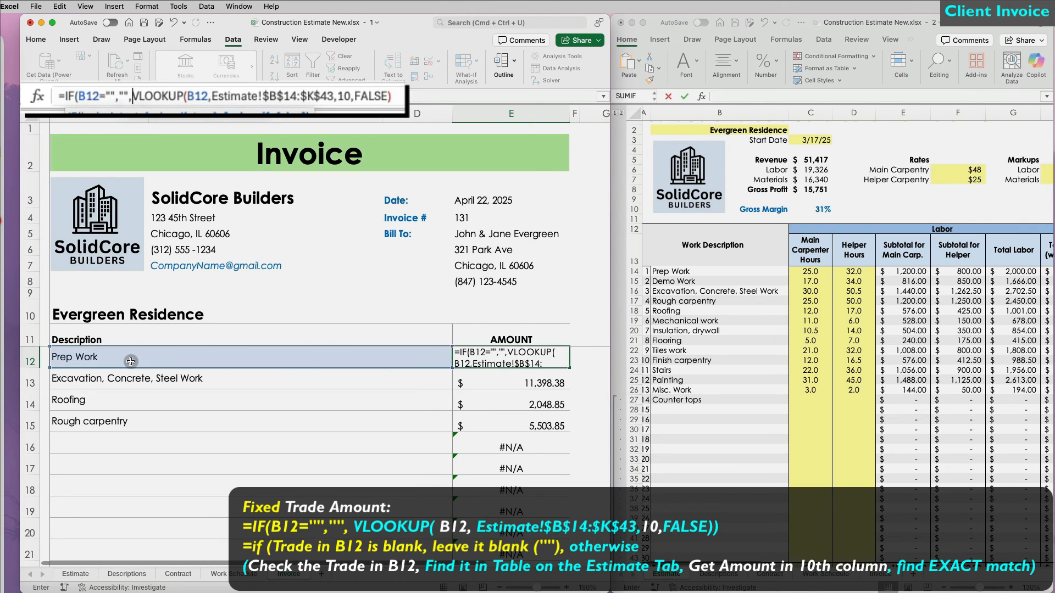
text())
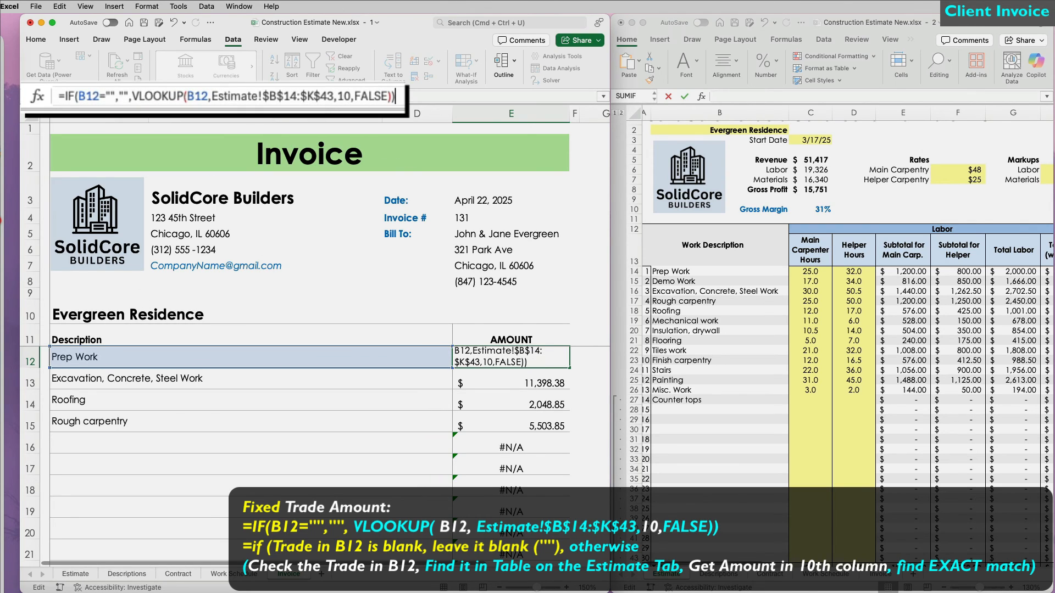
key(Return)
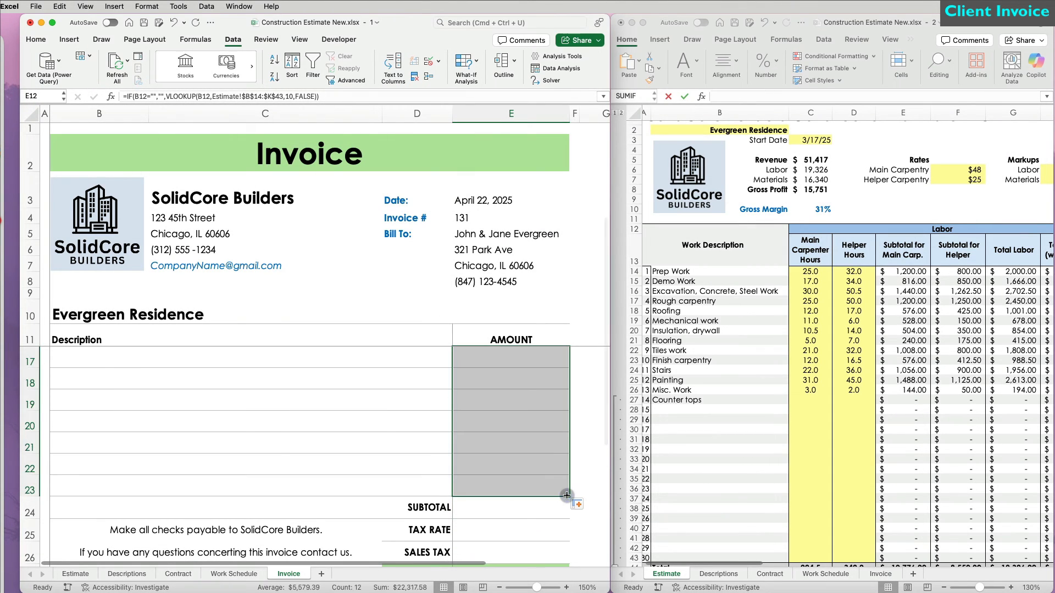
drag(565, 494, 549, 480)
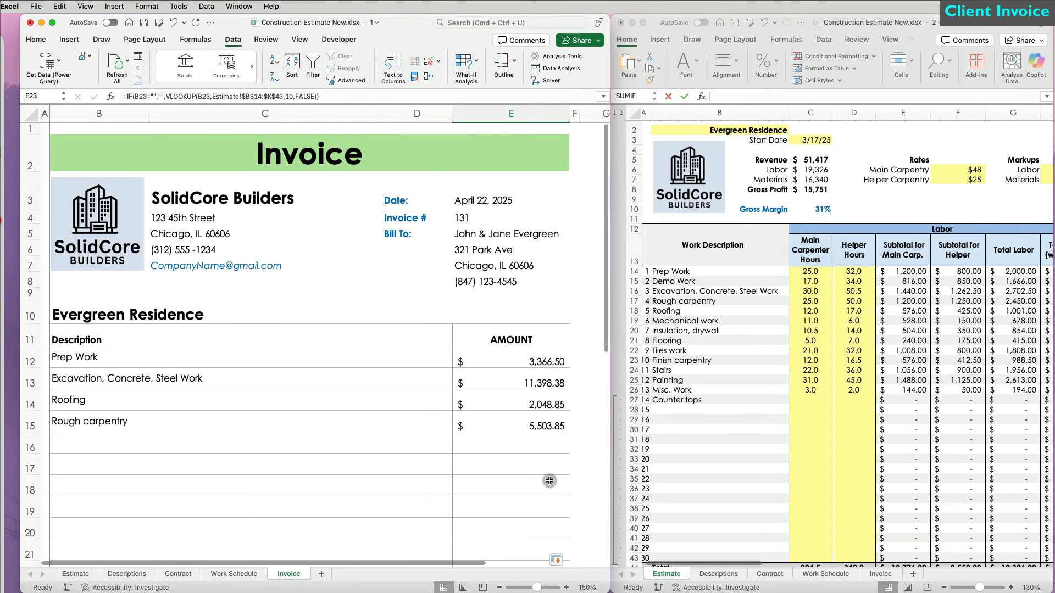
Step: Change the Rough carpentry line item to Mechanical work, giving an amount of 915.30
click(301, 418)
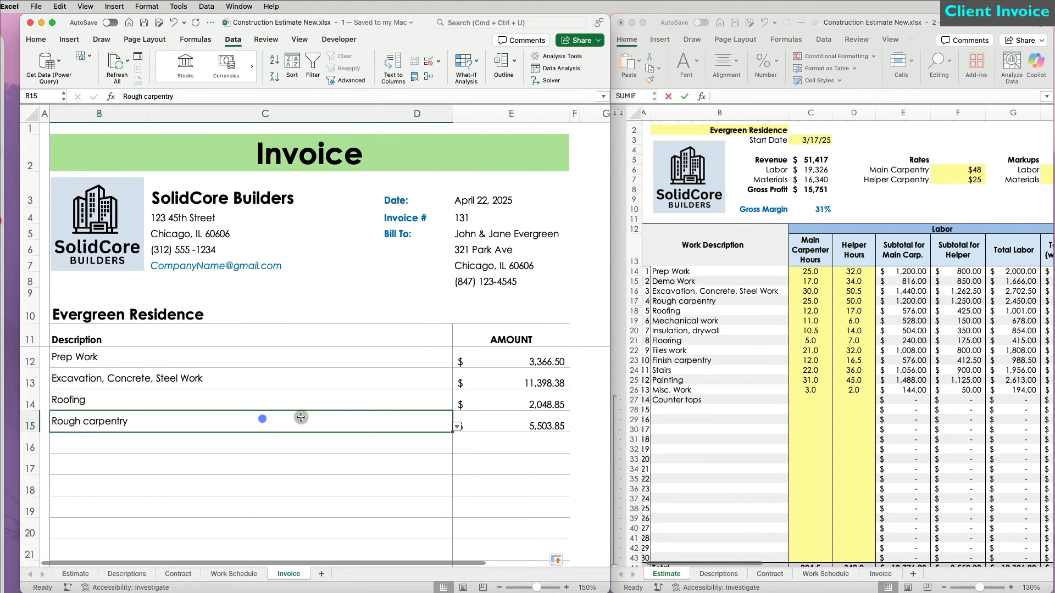
click(452, 425)
click(127, 487)
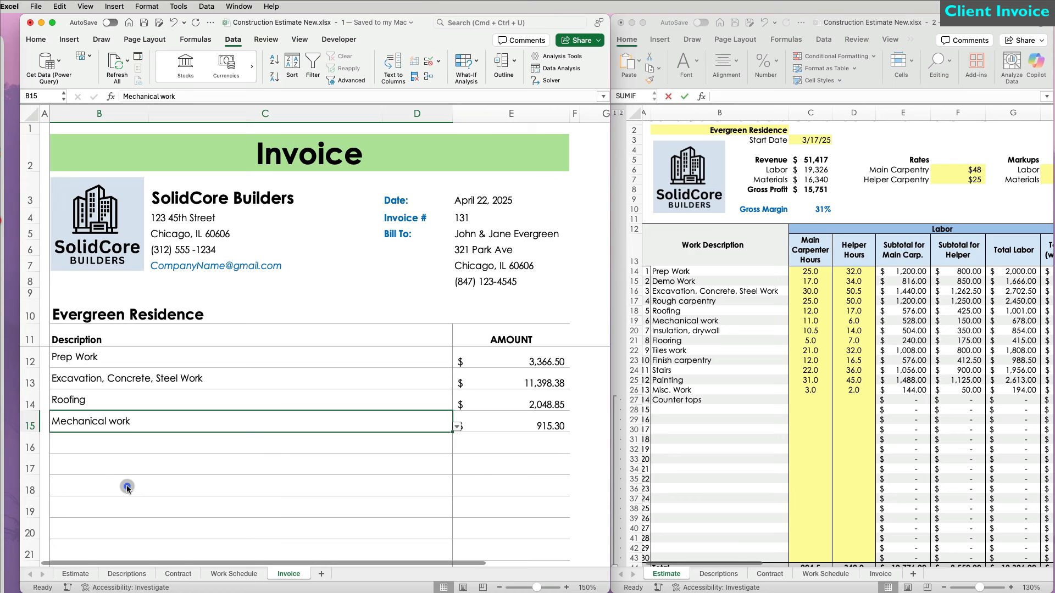
Step: Check the blank amounts in the empty rows and enlarge the Invoice window to full screen
click(344, 490)
click(480, 514)
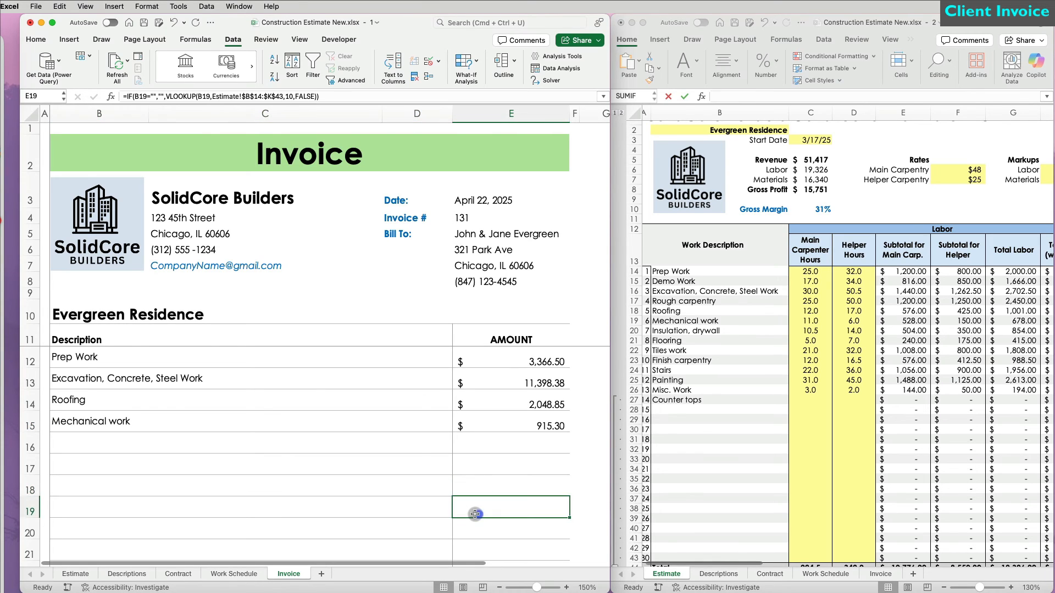
scroll(545, 520, down, 4)
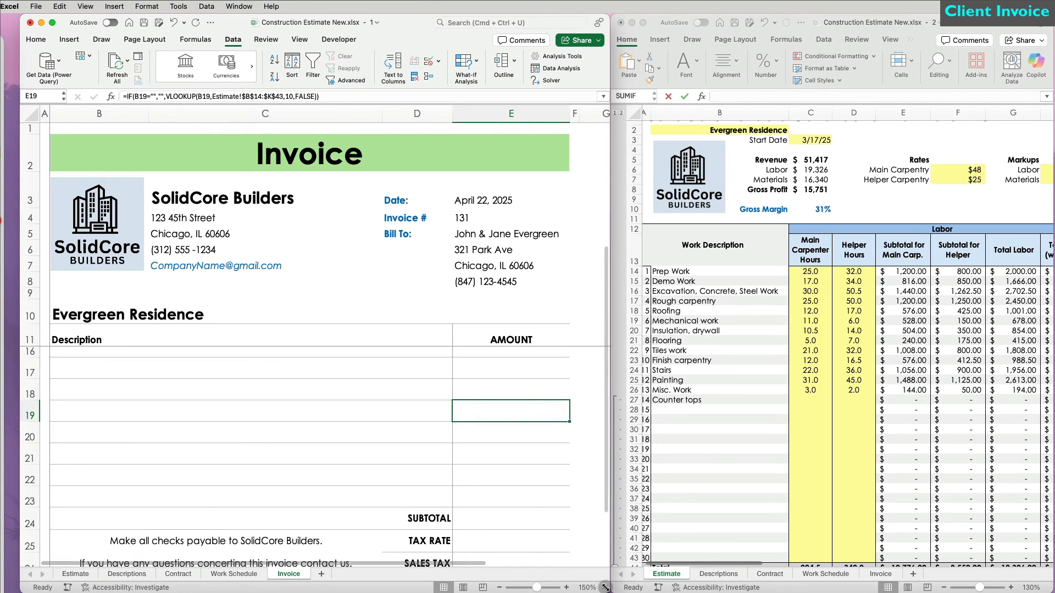
drag(595, 588, 1046, 581)
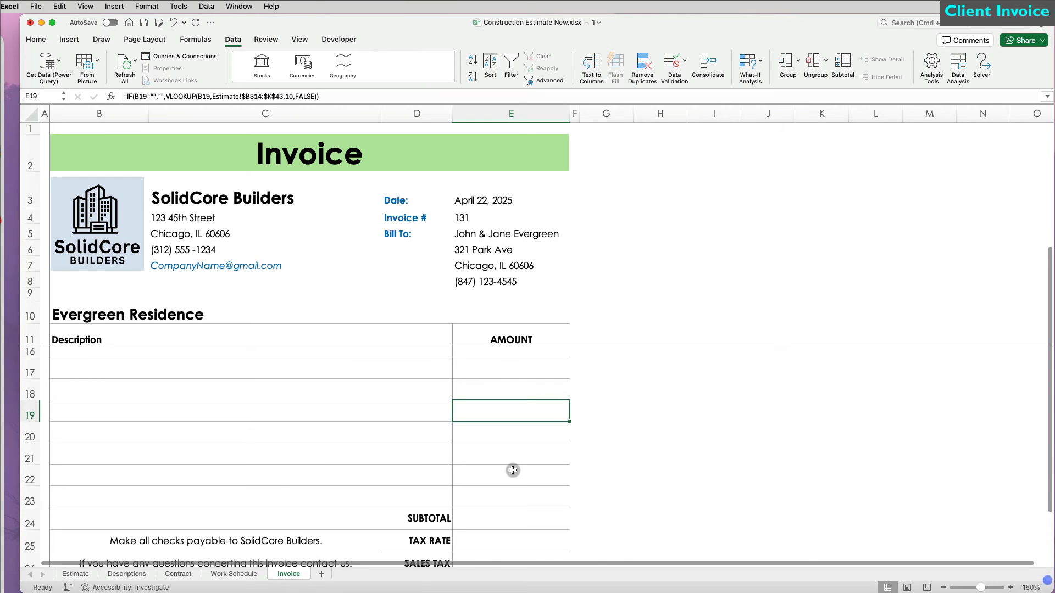
click(491, 471)
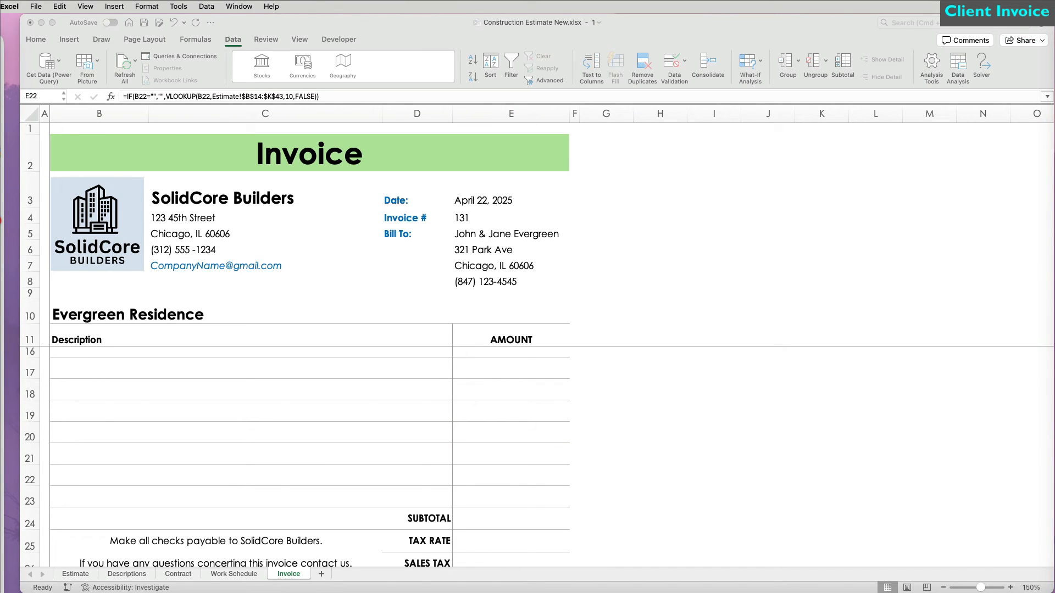
Step: Enter the subtotal formula =SUM(E12:E23) in E24
text(=SUM()
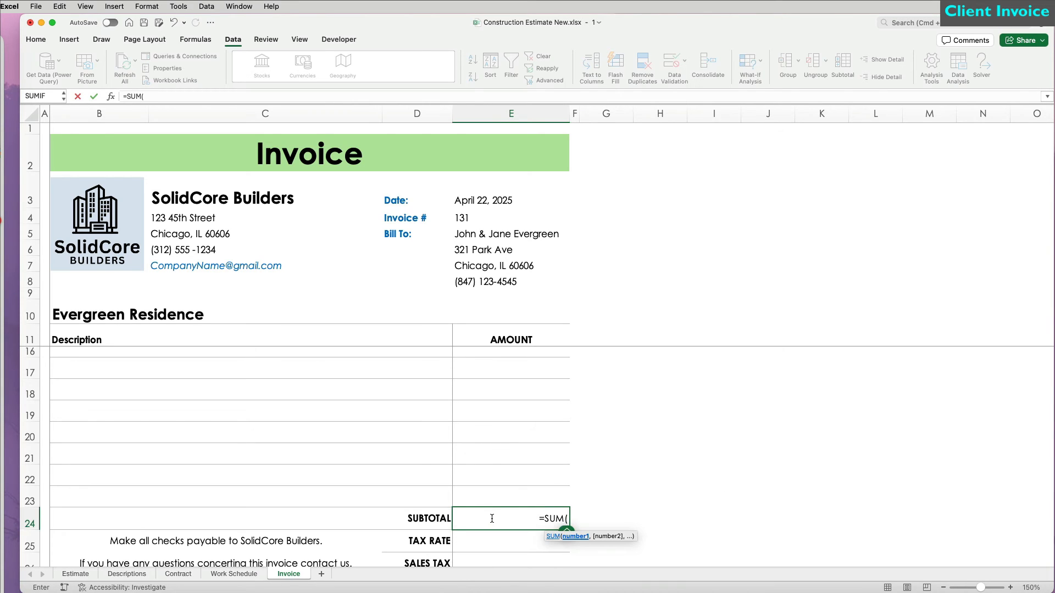
key(Up)
key(shift+Up)
key(shift+Up)
key(shift+Up)
key(shift+Up)
key(shift+Up)
key(shift+Up)
key(shift+Up)
key(shift+Up)
key(shift+Up)
key(shift+Up)
key(shift+Up)
key(shift+Up)
key(shift+Up)
key(shift+Up)
key(shift+Up)
key(shift+Up)
key(shift+Up)
key(shift+Down)
key(shift+Down)
key(shift+Down)
key(shift+Down)
key(shift+Down)
key(shift+Down)
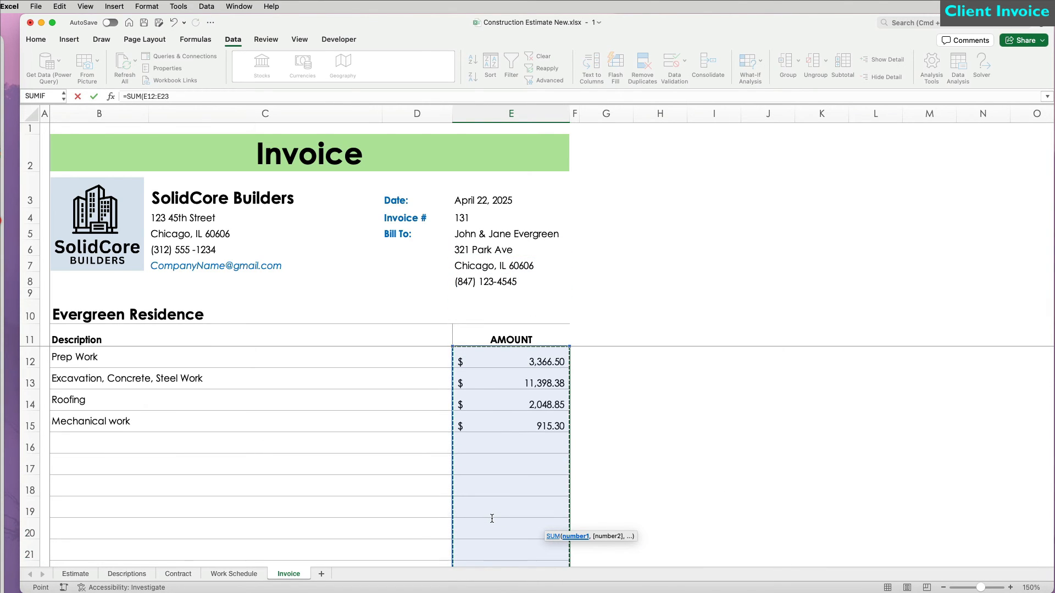
scroll(492, 522, down, 2)
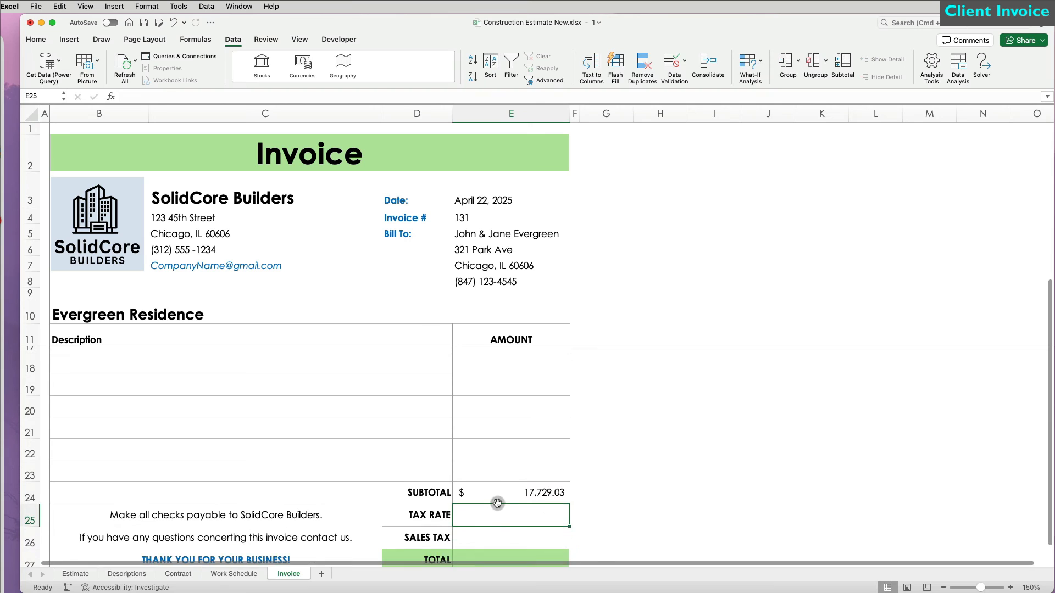
click(494, 490)
Step: Enter a 10.25% tax rate in E25 and the sales tax formula =E24*E25 in E26
scroll(497, 502, down, 1)
click(497, 483)
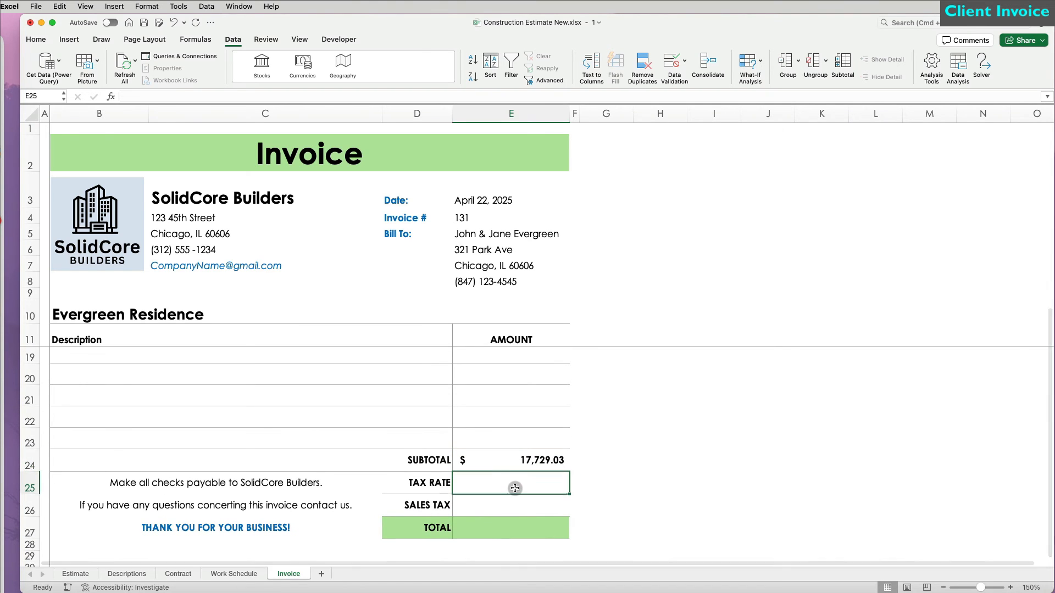
text(10.25%)
key(Return)
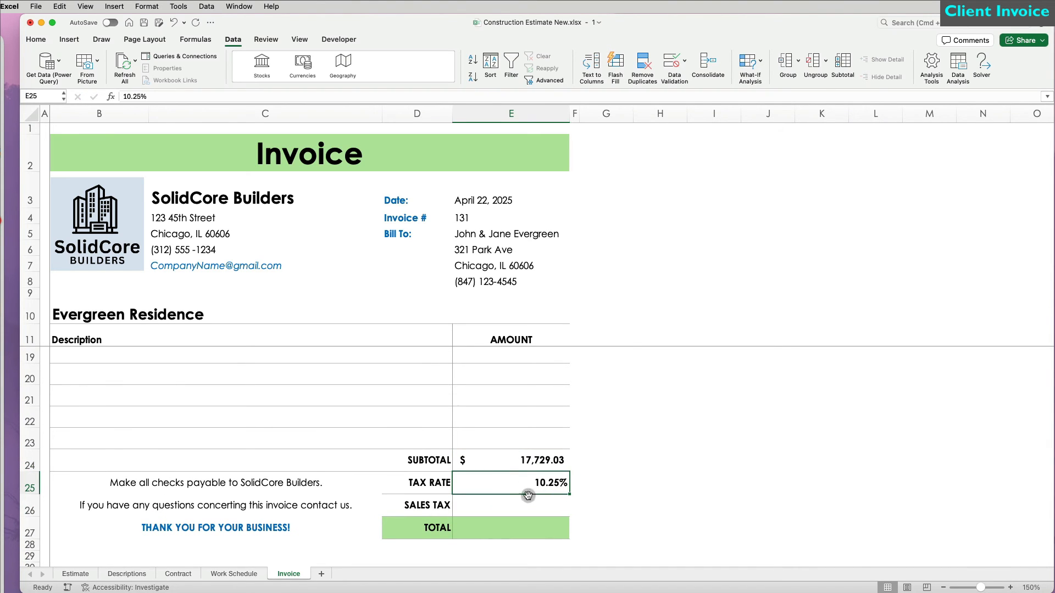
click(526, 506)
text(=E24*E25)
key(Return)
Step: Enter the grand total formula =E24+E26 in E27
scroll(527, 503, down, 2)
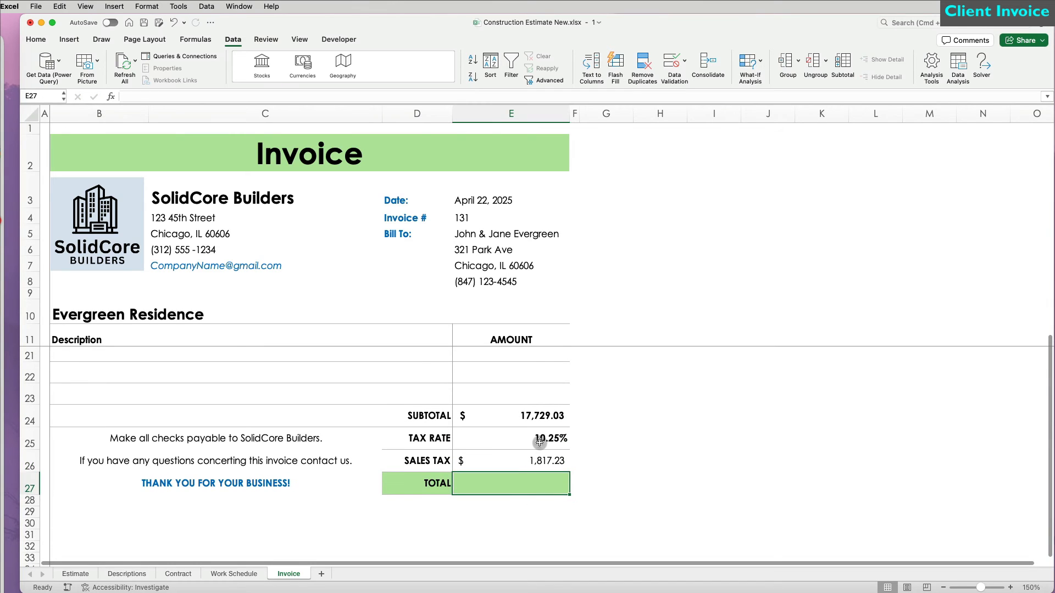
text(=)
click(533, 412)
text(+)
click(537, 457)
key(Return)
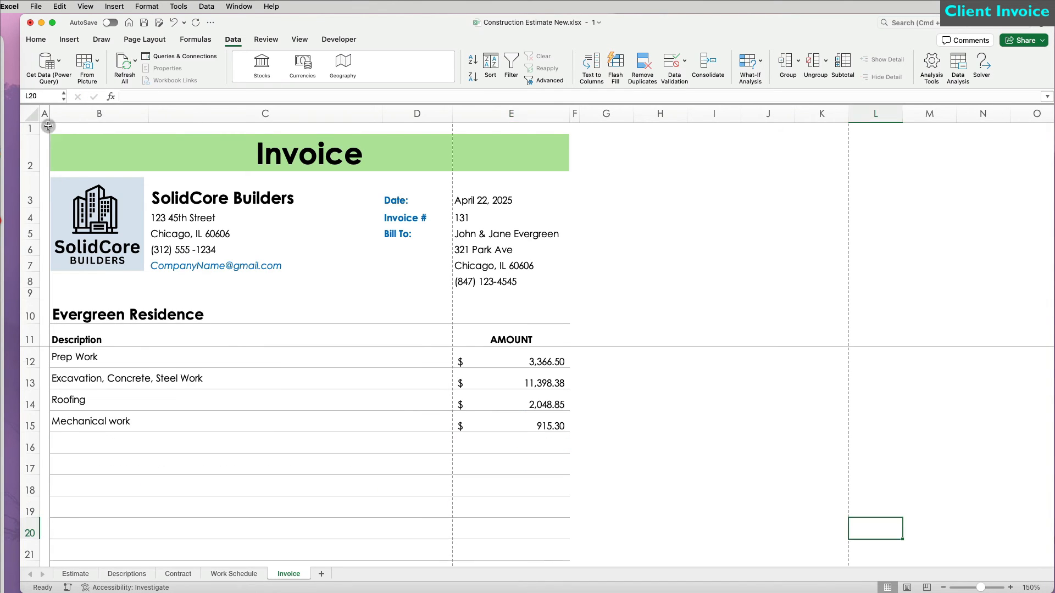
Step: Apply a light grey outline border around the invoice range A1:F28
drag(44, 127, 575, 548)
click(36, 39)
click(174, 77)
click(187, 387)
click(748, 367)
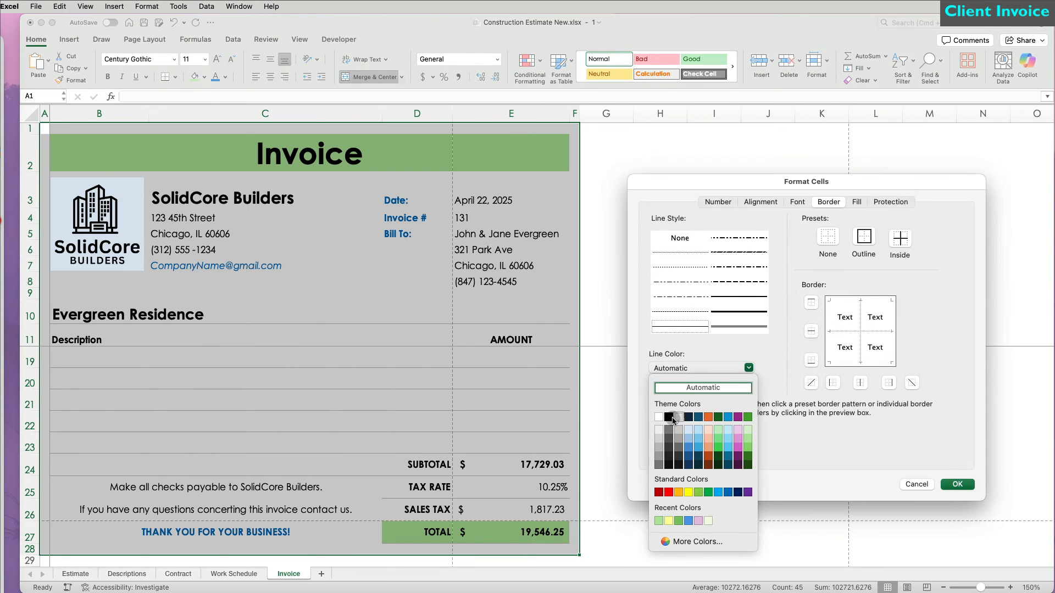
click(659, 457)
click(864, 237)
click(957, 484)
click(750, 519)
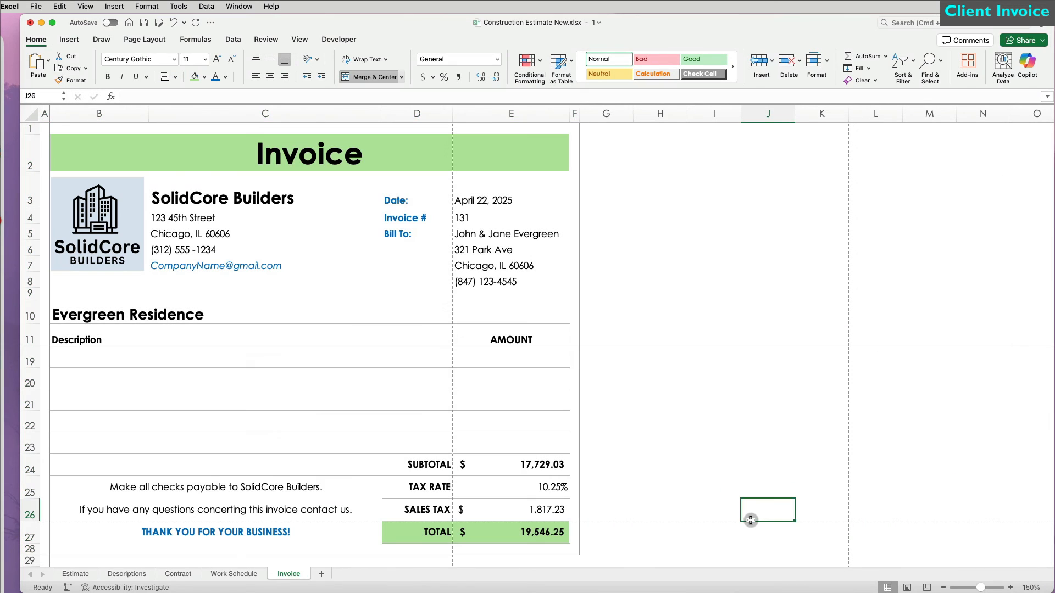
Step: Set A1:F28 as the print area
drag(575, 549, 45, 127)
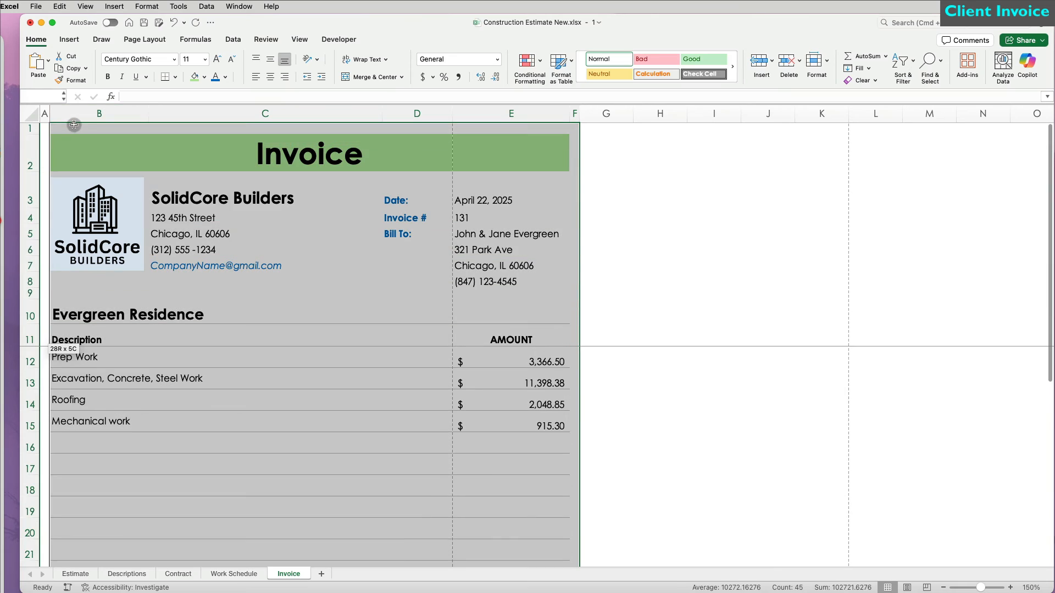
click(144, 39)
click(218, 61)
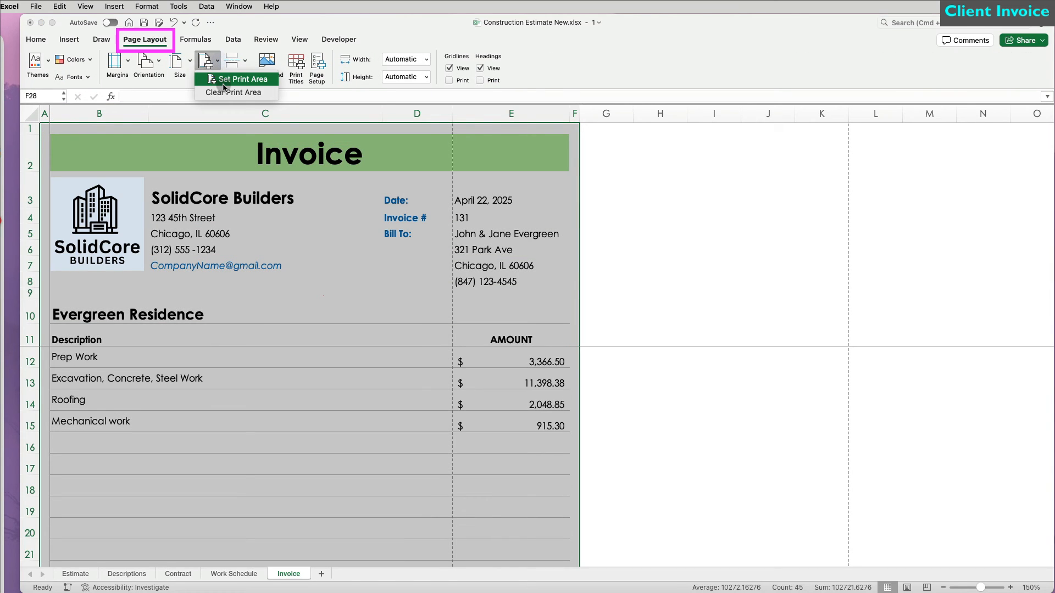
click(223, 87)
Step: Preview the printout, then cancel printing
key(super+p)
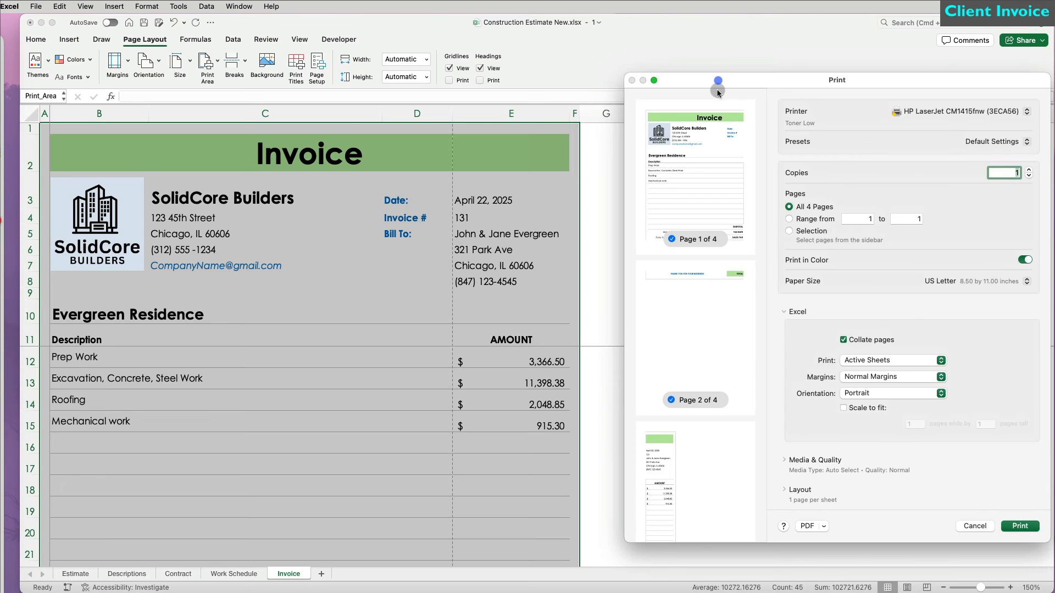
scroll(714, 323, down, 7)
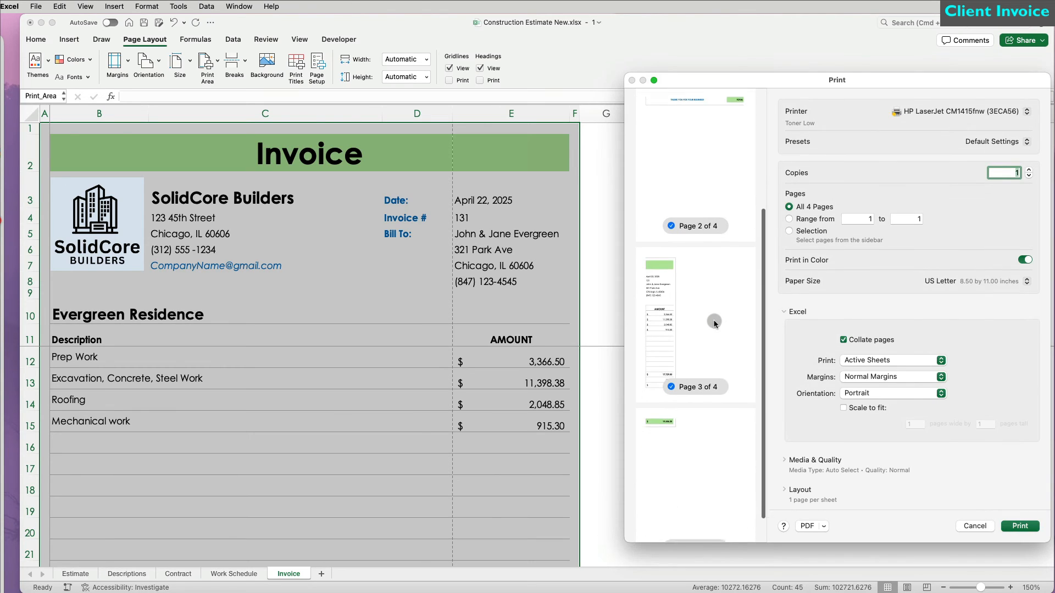
scroll(714, 323, up, 5)
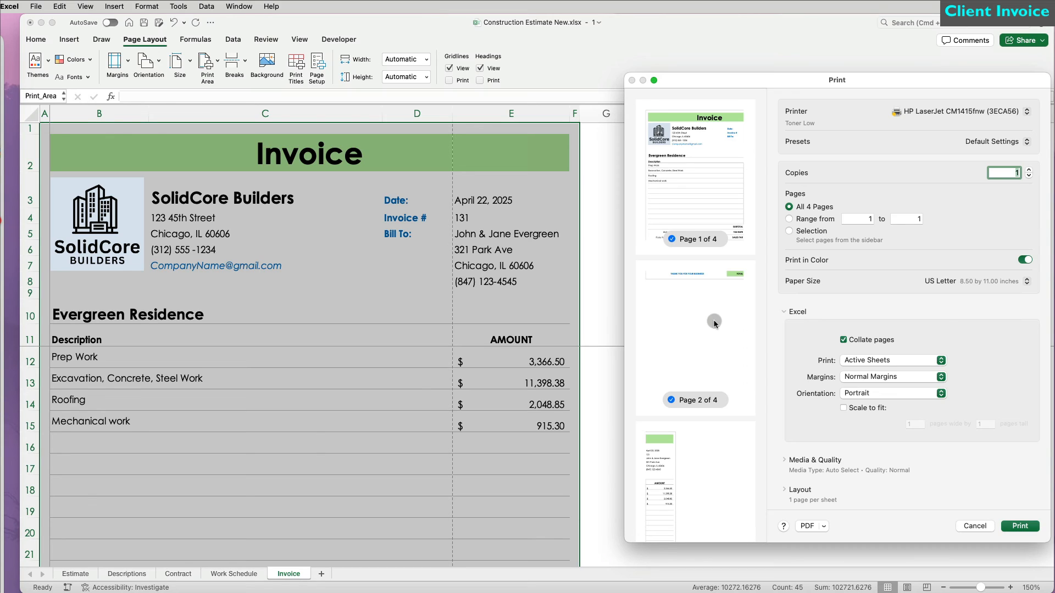
click(974, 526)
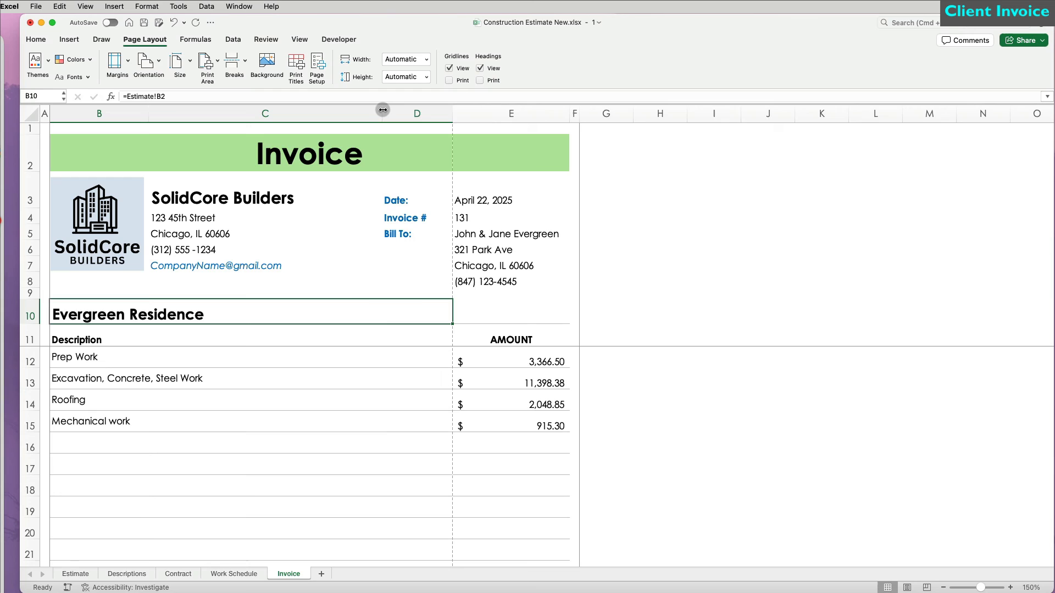
Step: Adjust the widths of columns C and D so the invoice fits the page
drag(382, 113, 337, 112)
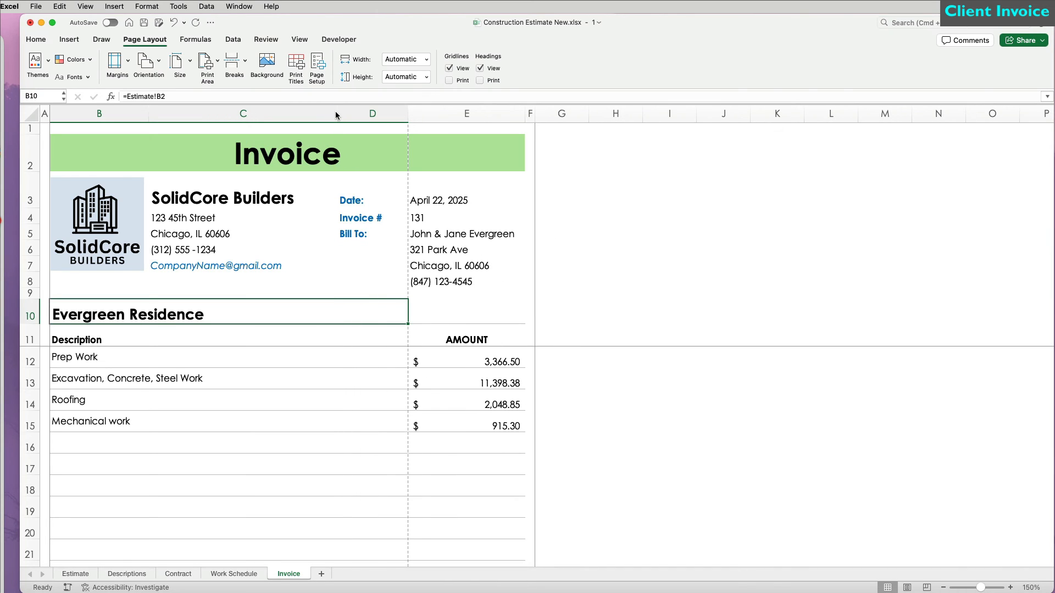
mouse_move(408, 113)
mouse_down()
mouse_move(394, 112)
mouse_move(414, 112)
mouse_up()
drag(339, 113, 358, 112)
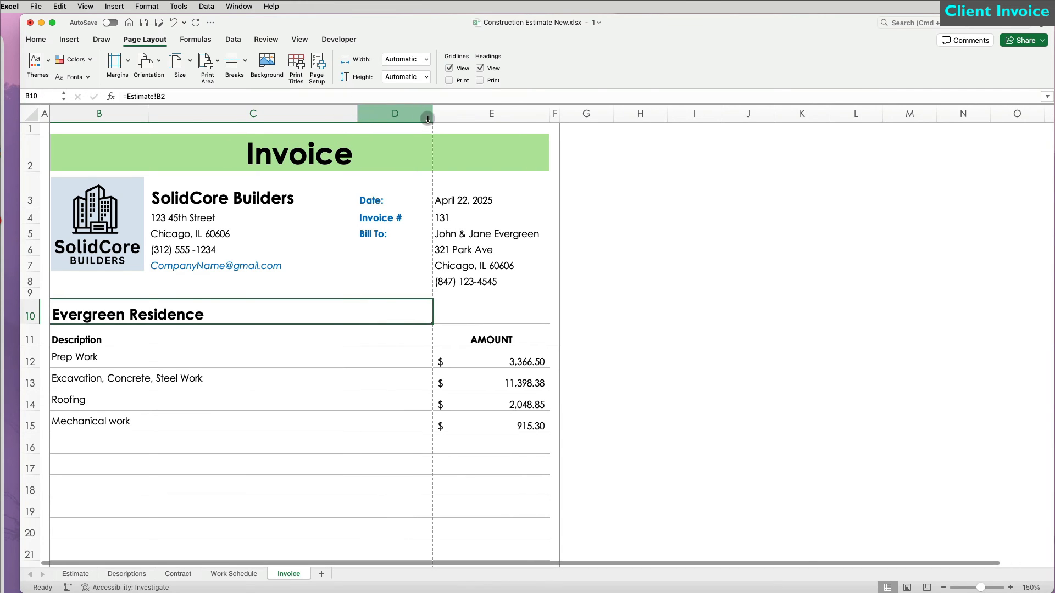
drag(428, 120, 414, 114)
click(577, 261)
Step: In print settings, scale the invoice to one page and use Narrow Margins
key(super+p)
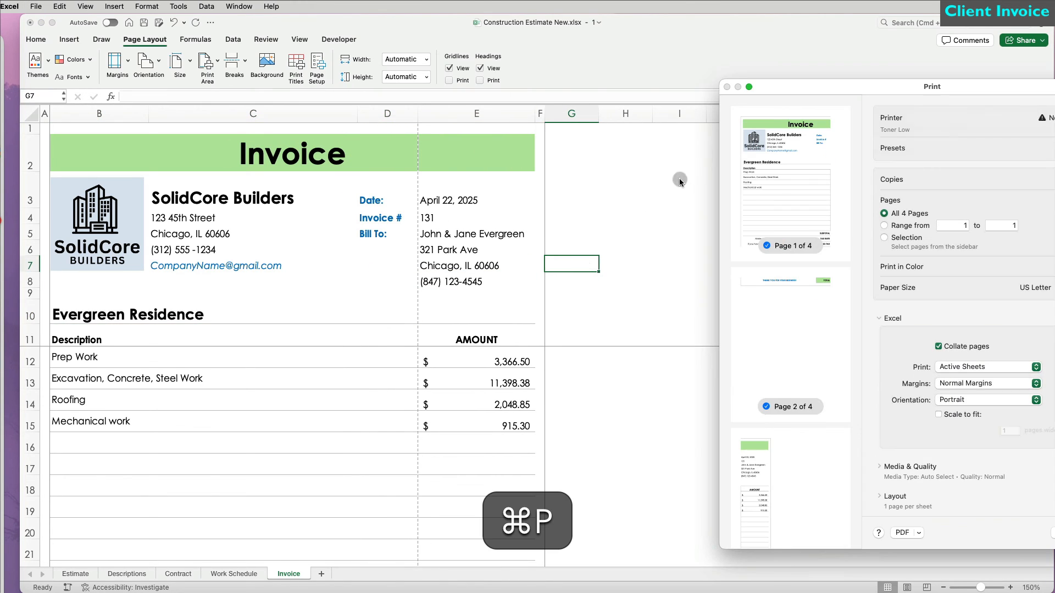
drag(811, 90, 718, 70)
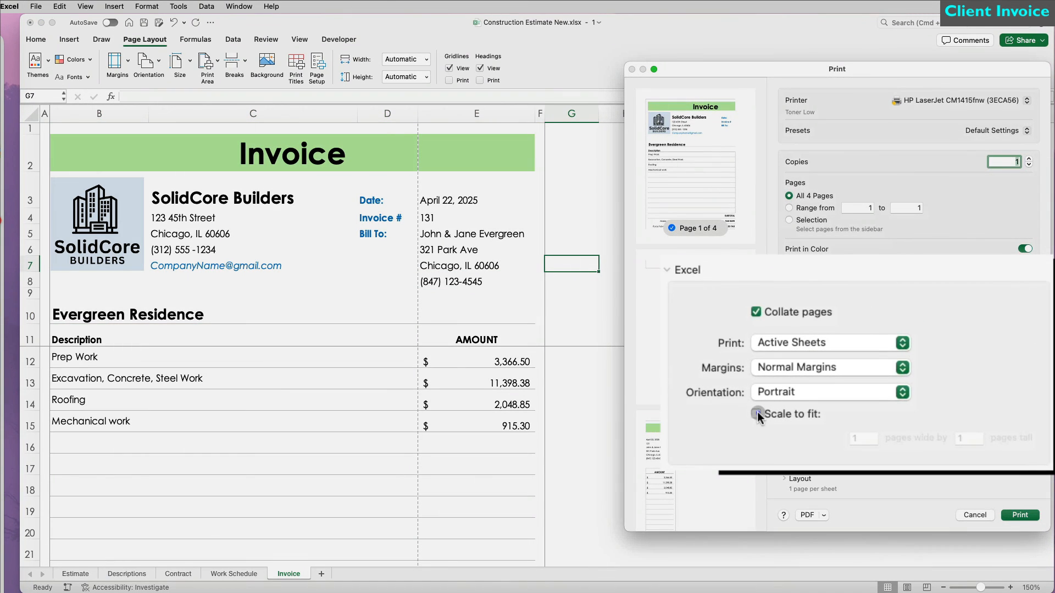
click(757, 413)
click(900, 367)
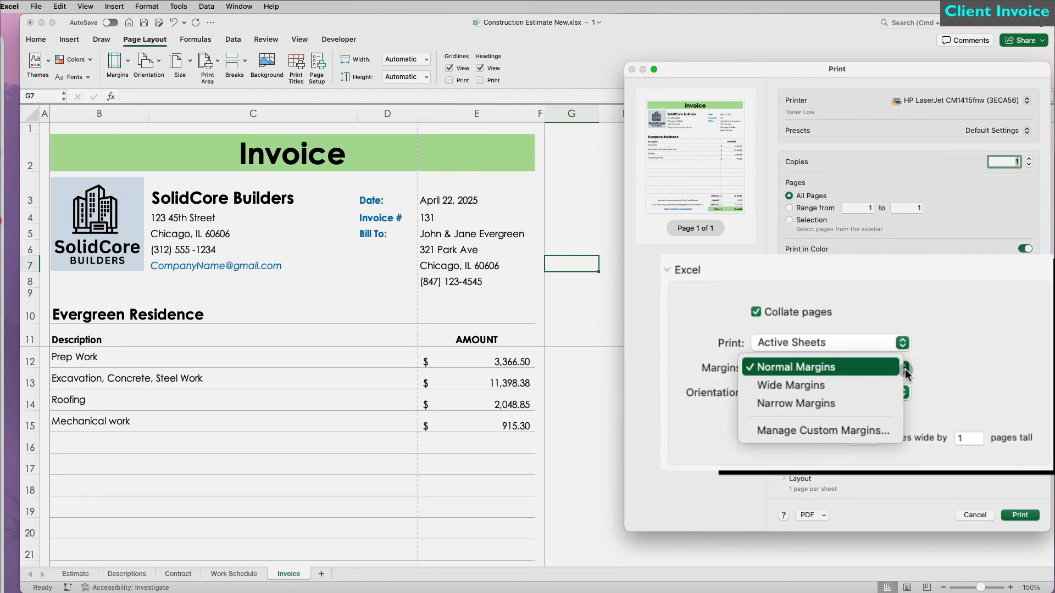
click(831, 407)
Step: Save the printout as a PDF named 'Evergreen Invoice 131'
click(824, 514)
click(833, 544)
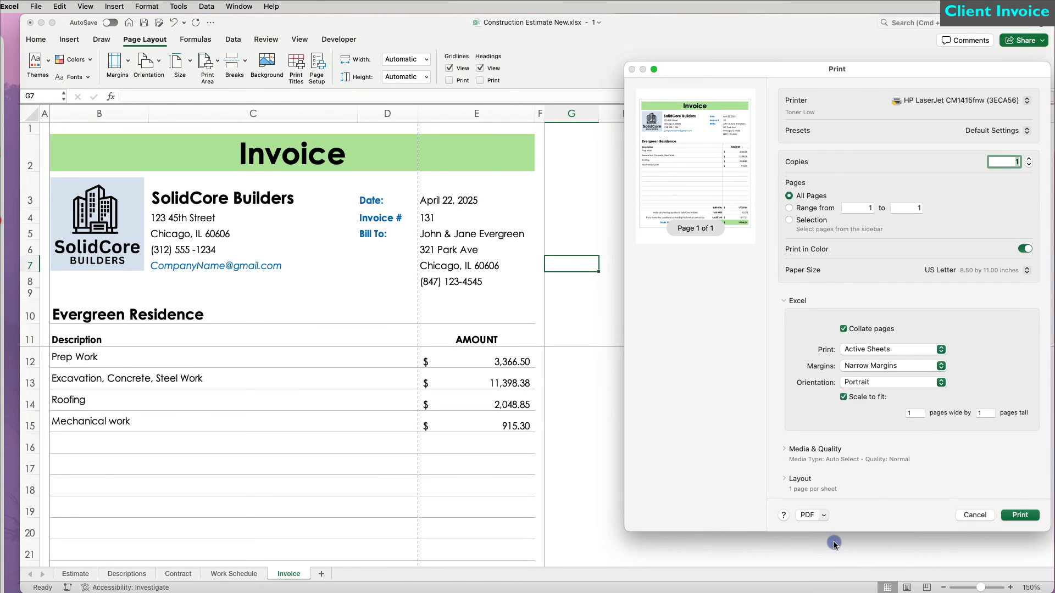
text(Evergreen In)
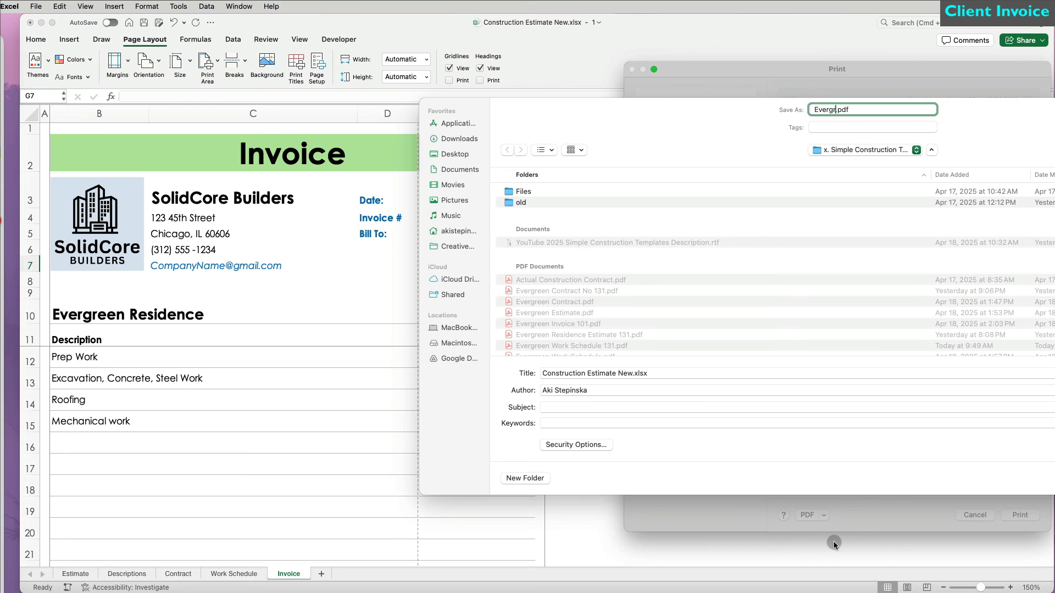
text(voice 131)
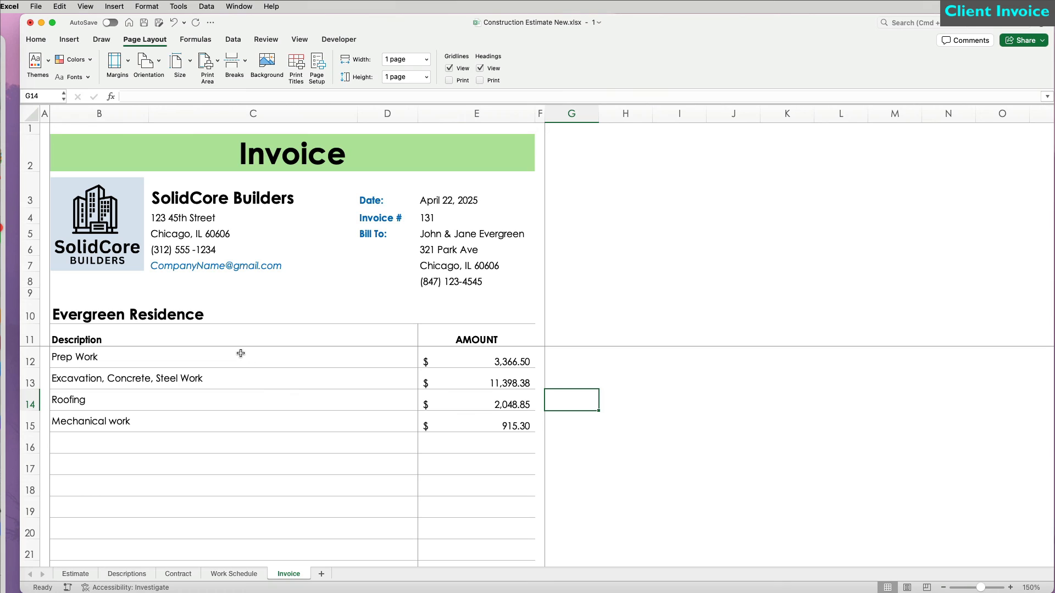
Step: Unlock the line-item description cells B12:D23
drag(241, 353, 254, 441)
click(35, 40)
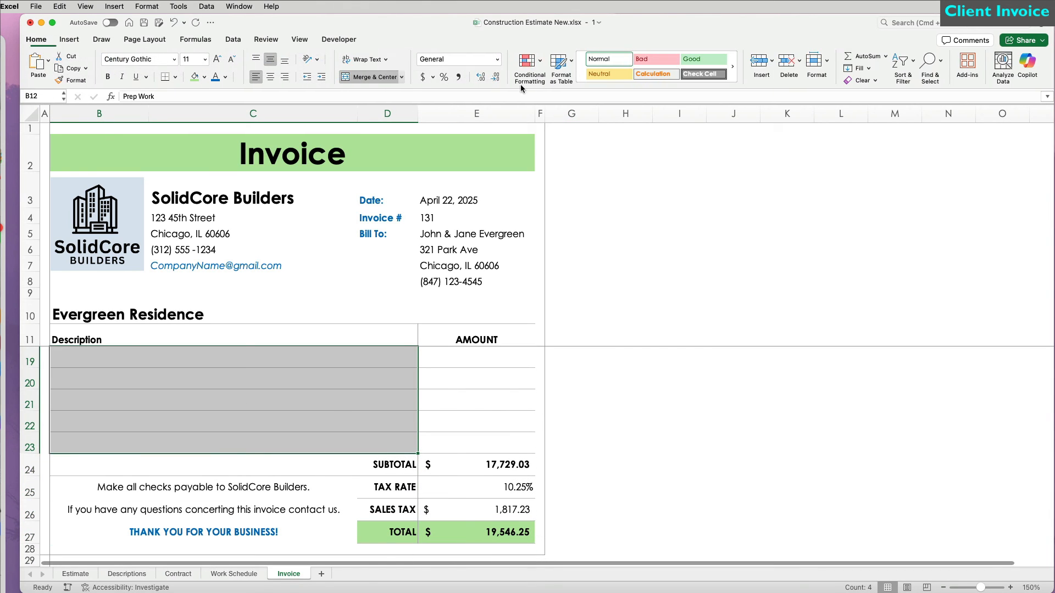
click(828, 62)
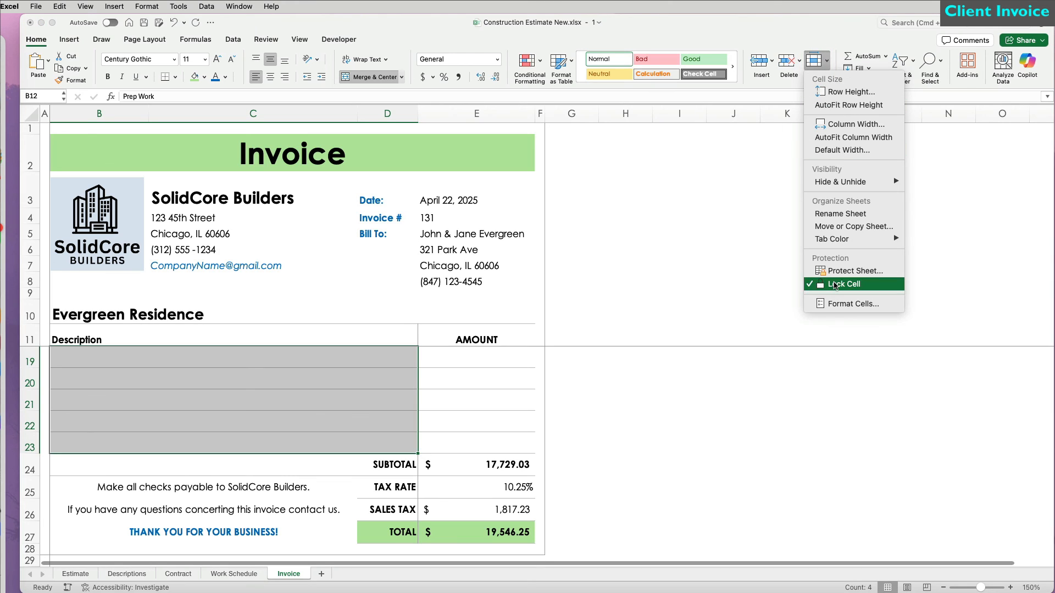
click(834, 285)
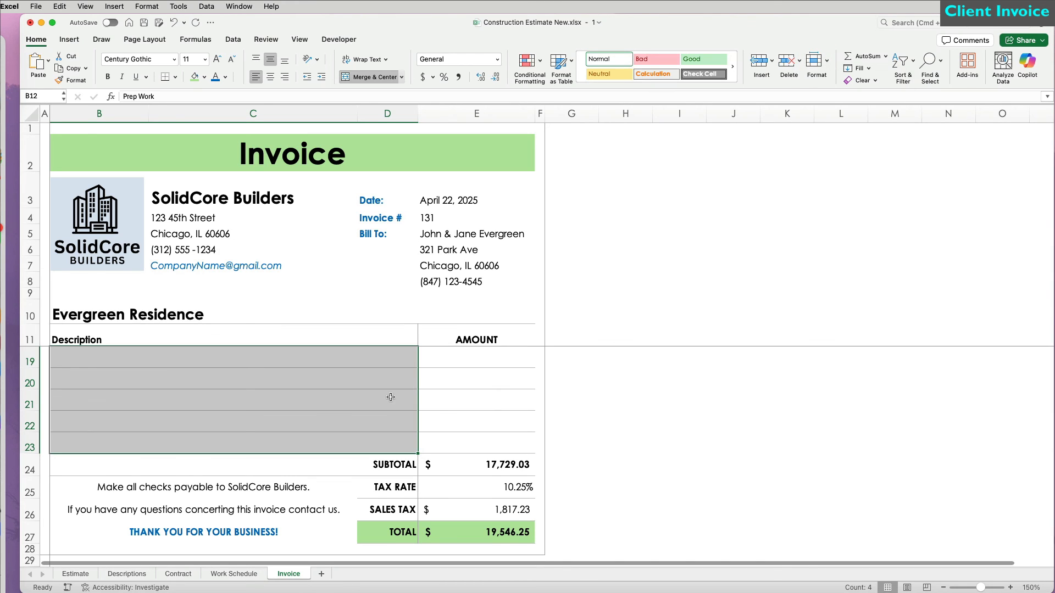
Step: Unlock the company and client detail cells C3:E8
scroll(385, 395, up, 3)
drag(187, 197, 487, 283)
click(816, 62)
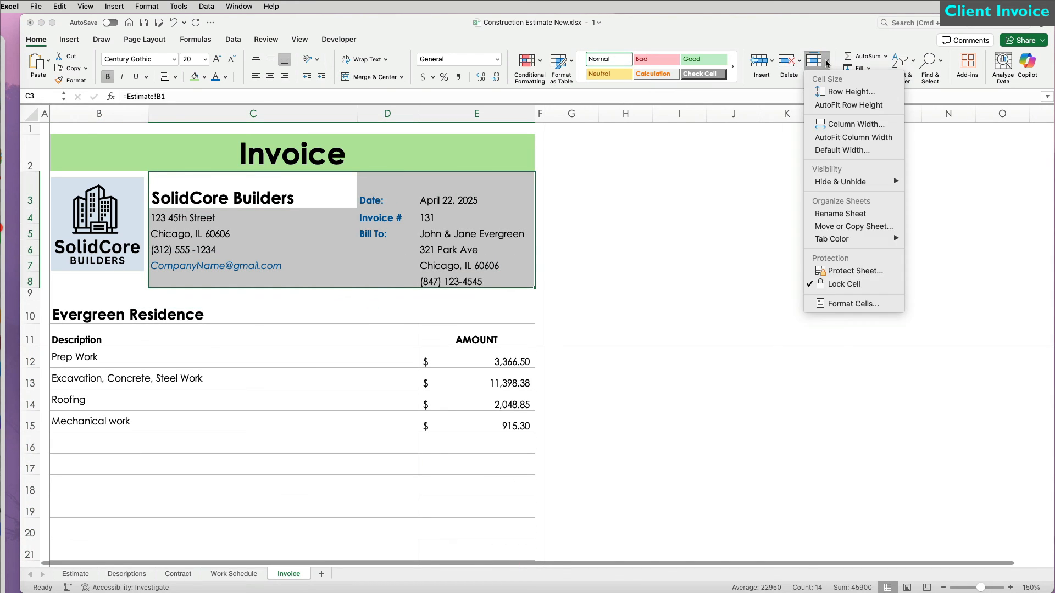
click(833, 286)
click(679, 294)
Step: Ignore the unprotected formula warnings on C3:E8
drag(186, 180, 446, 282)
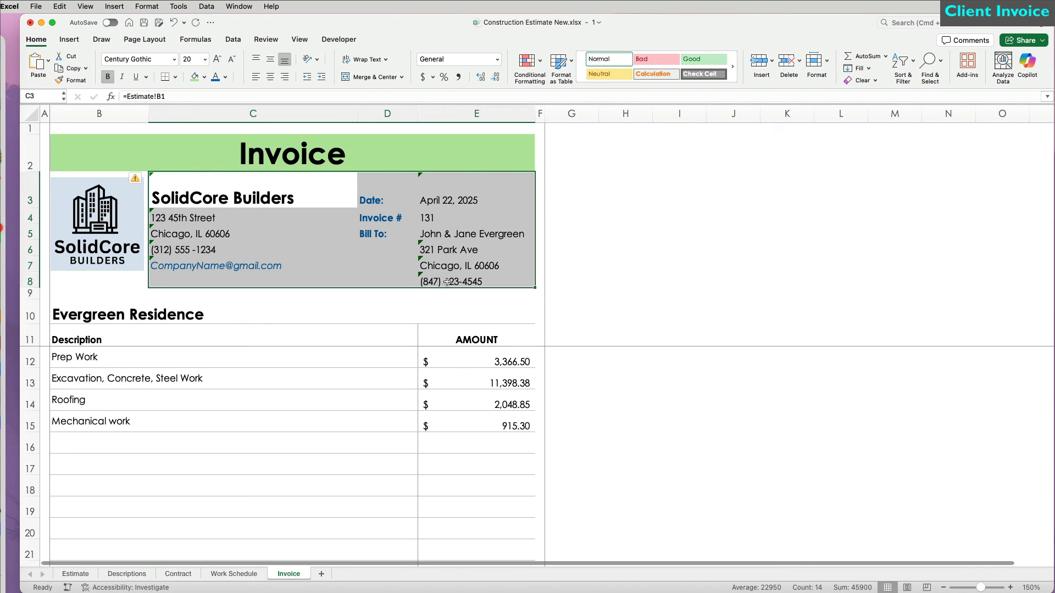
click(144, 178)
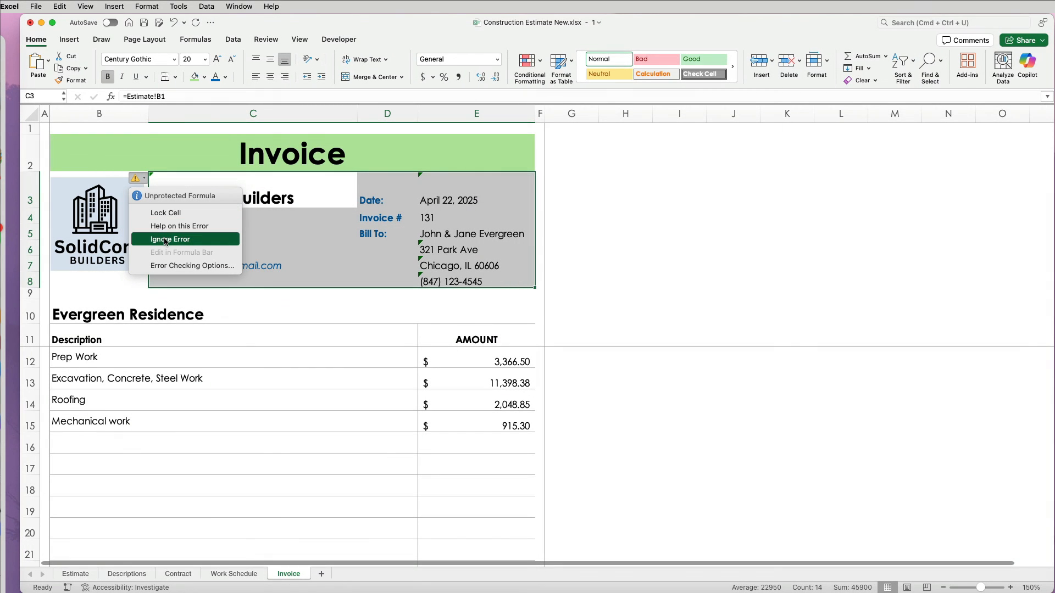
click(164, 240)
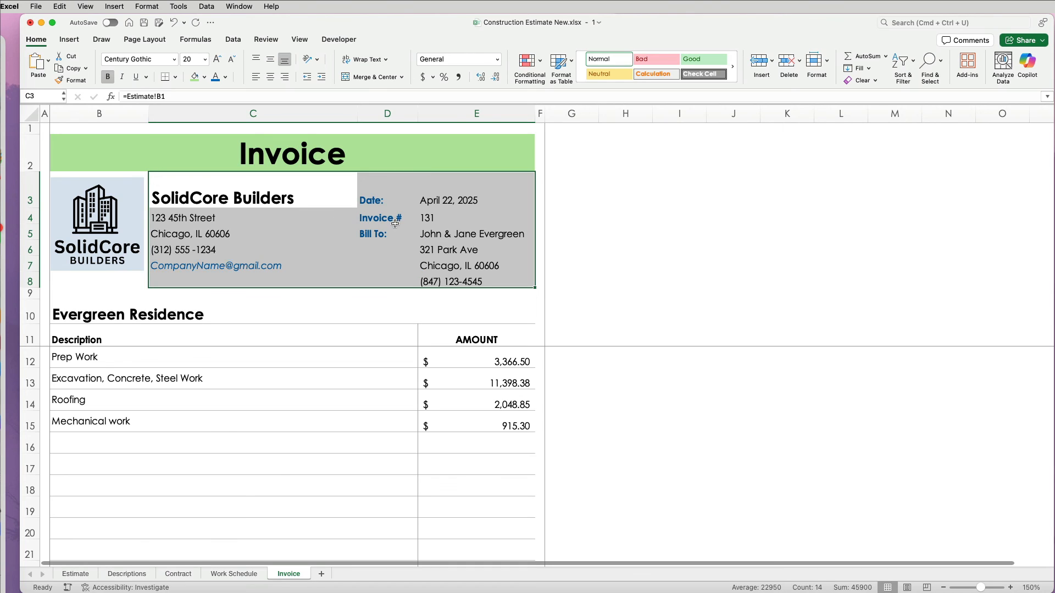
click(561, 189)
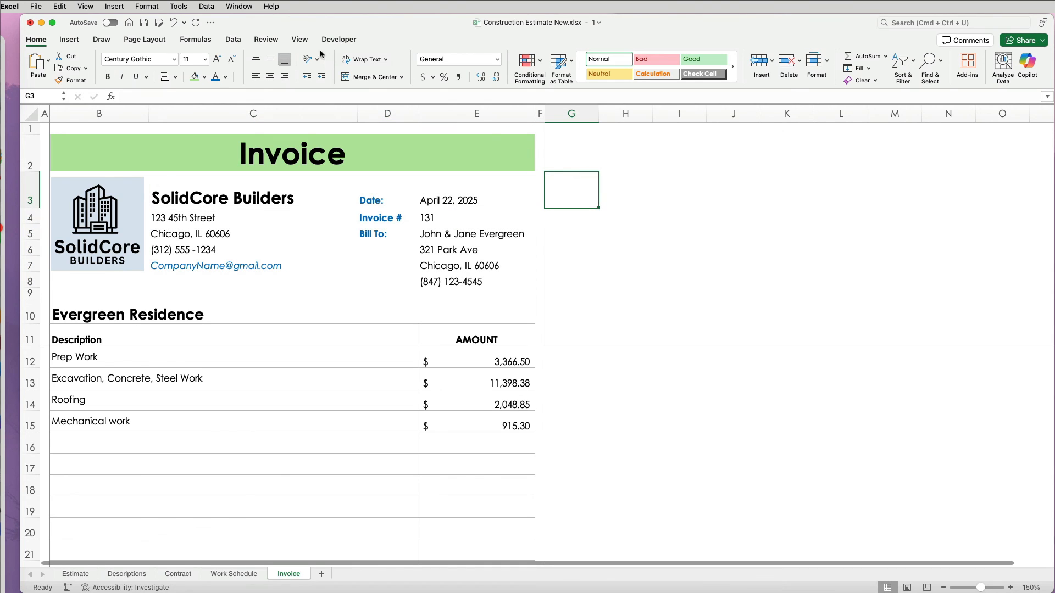
Step: Protect the sheet, allowing format cells/columns/rows, insert hyperlinks, AutoFilter and edit objects
click(263, 39)
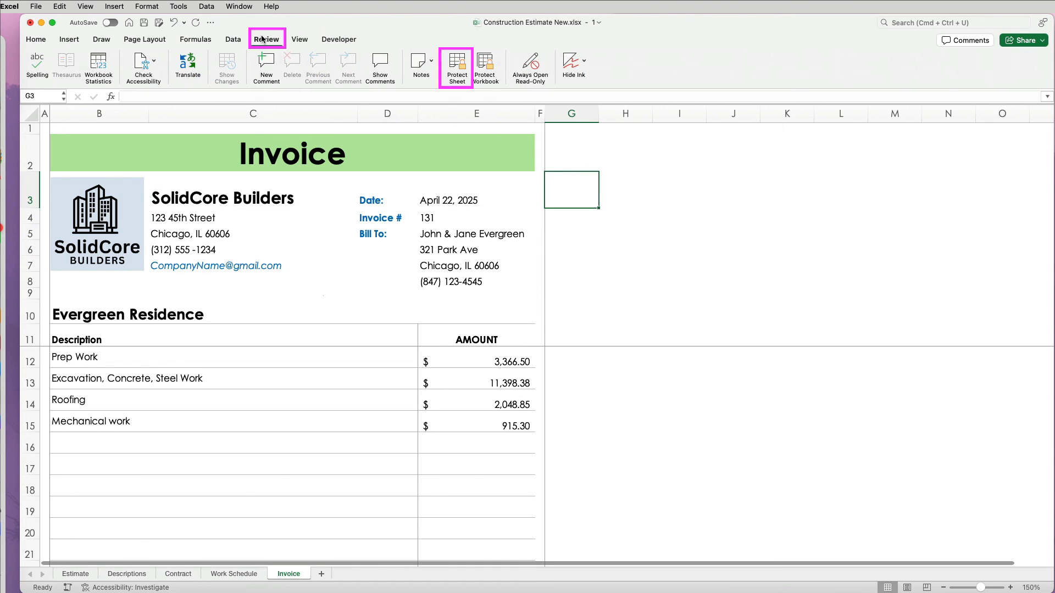
click(455, 65)
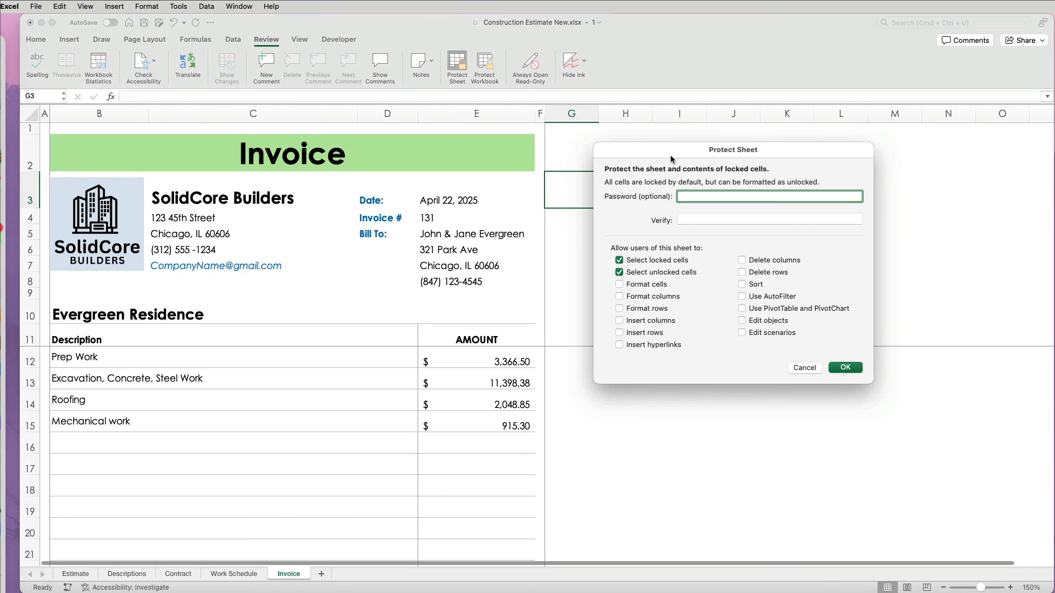
click(654, 285)
click(654, 297)
click(654, 309)
click(658, 347)
click(767, 298)
click(772, 323)
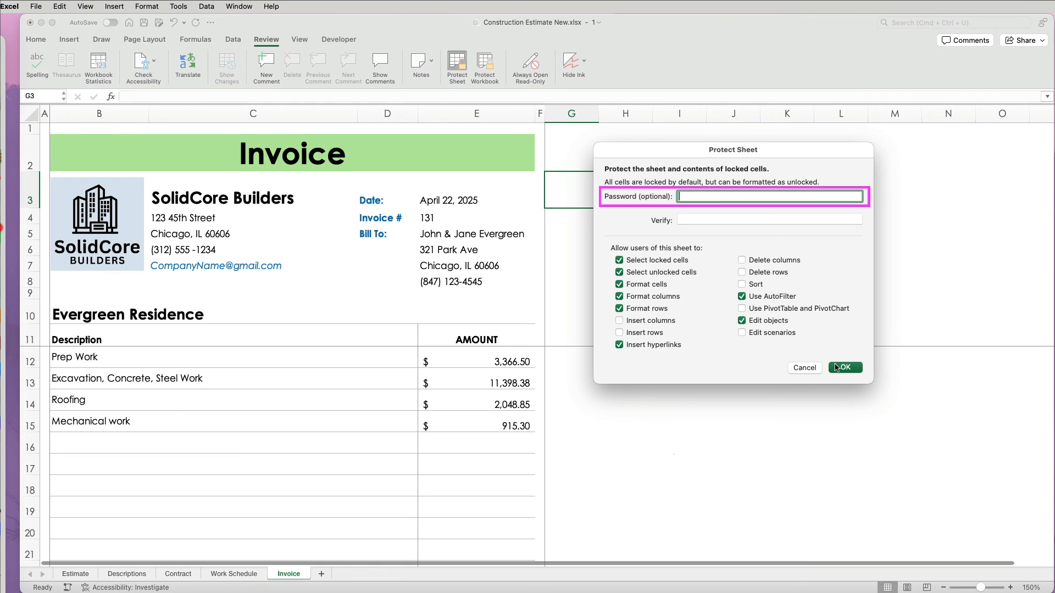
click(836, 367)
Step: Test the street address can be cleared, undo it, and set the first item to Demo Work
click(213, 220)
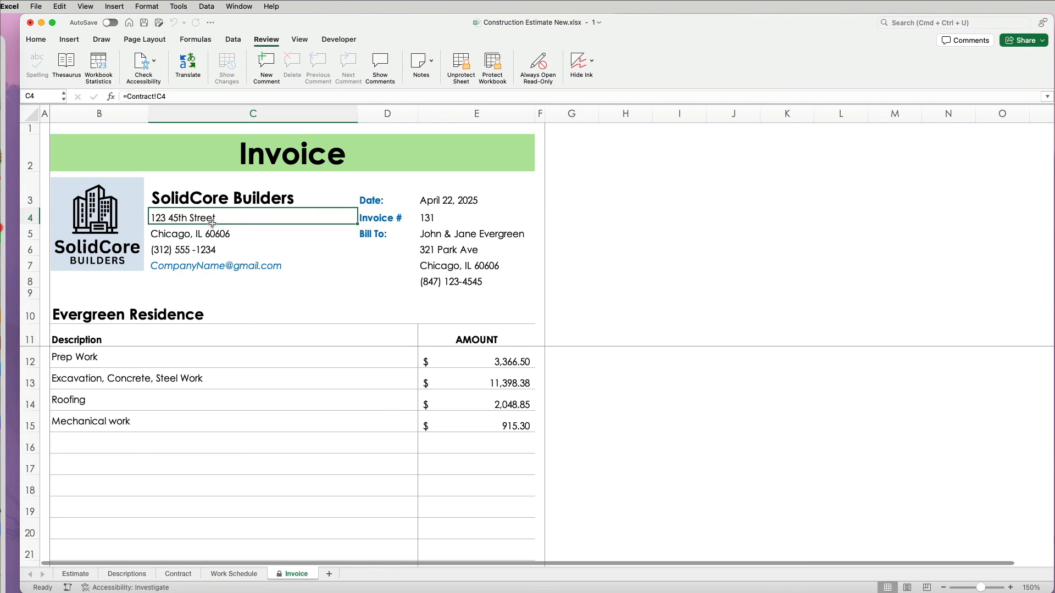
key(Delete)
key(super+z)
click(175, 249)
click(380, 361)
click(422, 362)
click(134, 384)
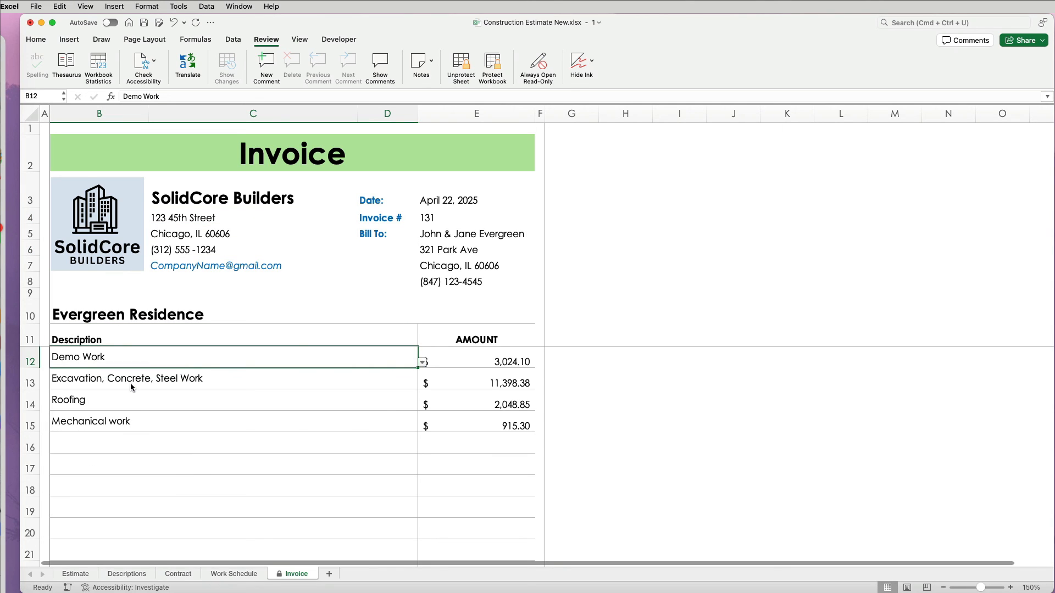
Step: Confirm the amount E12, subtotal and total formula cells reject edits
double_click(487, 360)
click(895, 297)
scroll(624, 400, down, 3)
scroll(624, 399, down, 2)
double_click(489, 434)
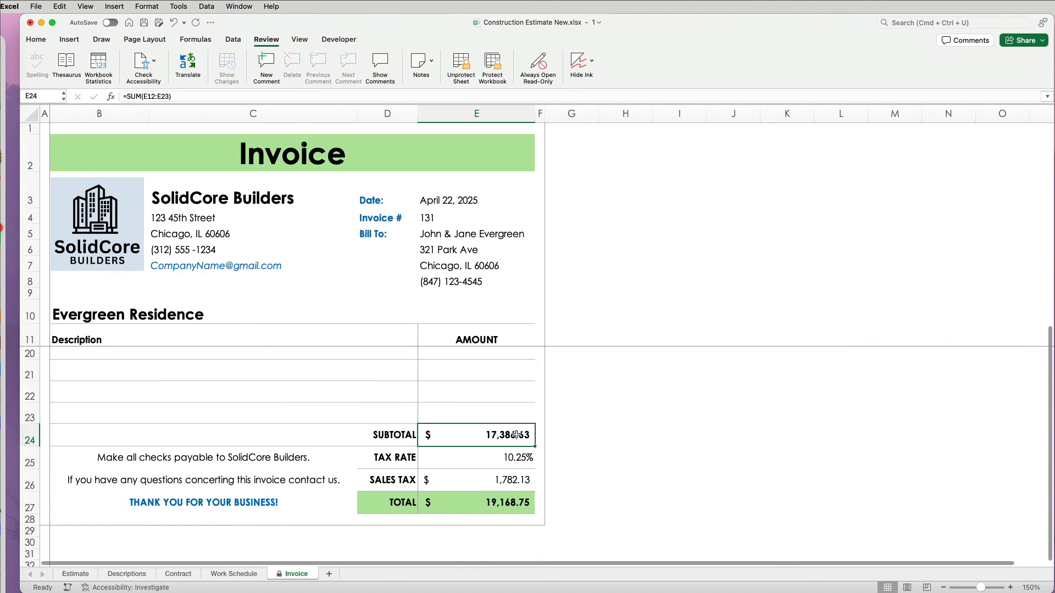
click(914, 295)
double_click(493, 502)
click(914, 295)
Step: Change the tax rate in E25 to 4.95% and save the workbook
click(513, 461)
text(4.95)
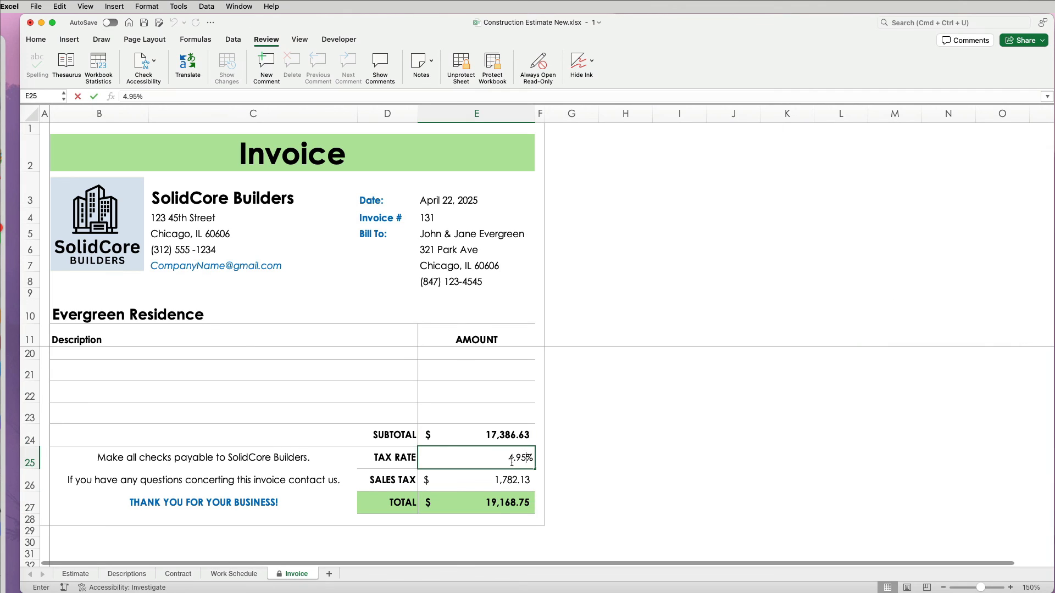
key(Return)
key(super+s)
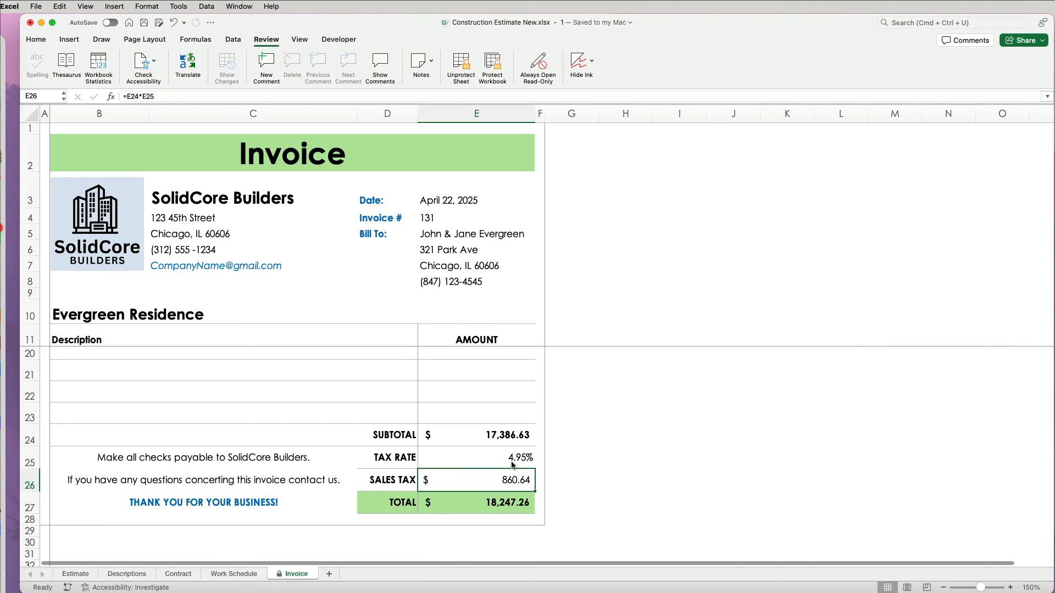